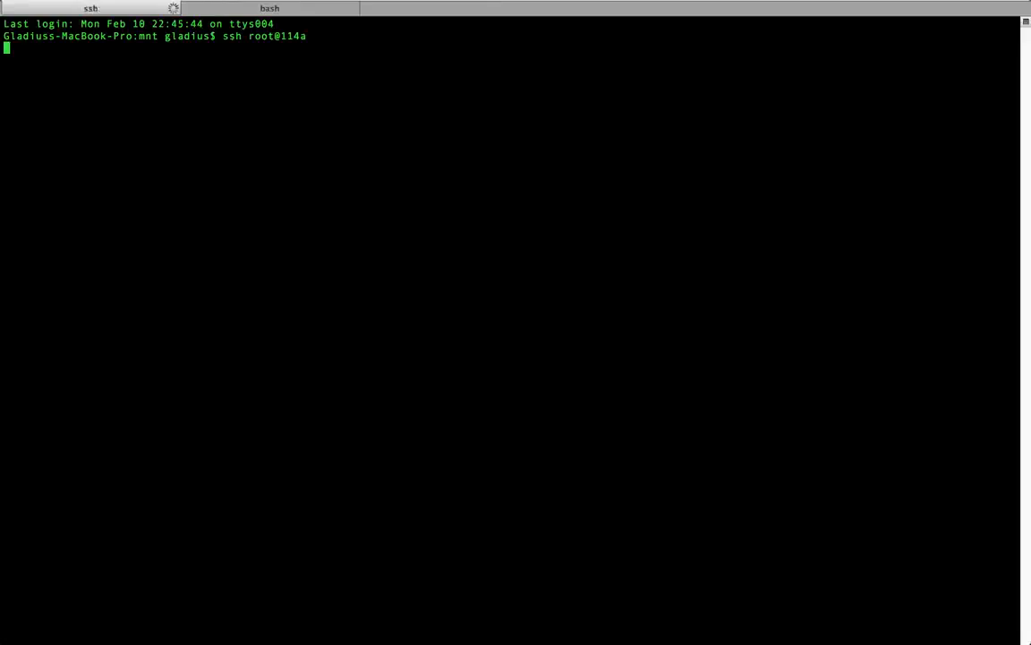
# Step: Start an SSH session as root to 114b with ssh root@114b in the second Terminal tab
pyautogui.click(254, 13)
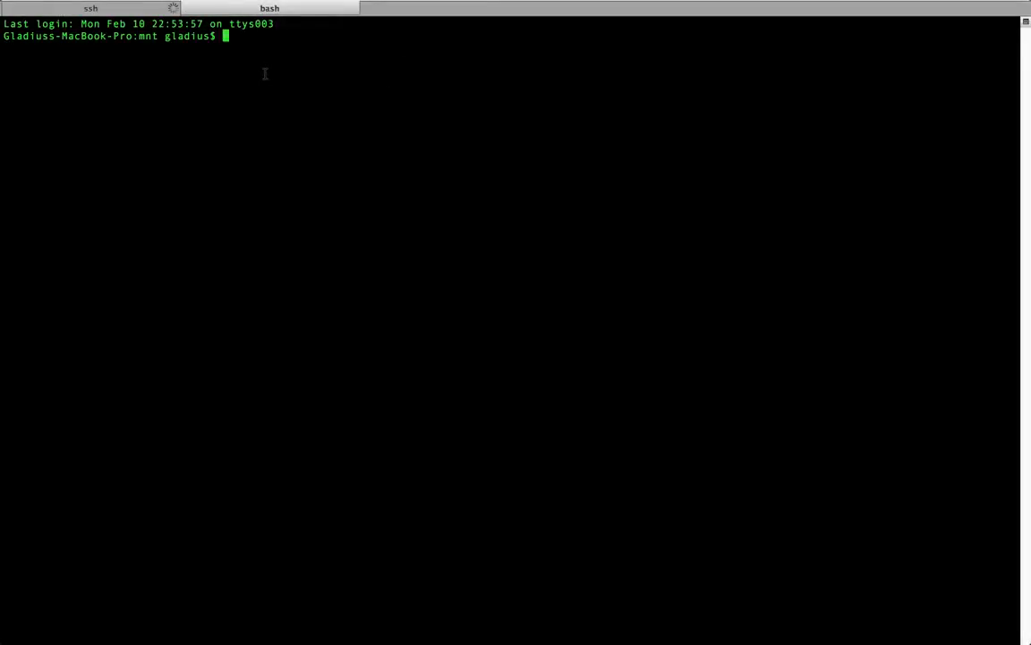
pyautogui.write('ssh 114b@')
pyautogui.write('114b')
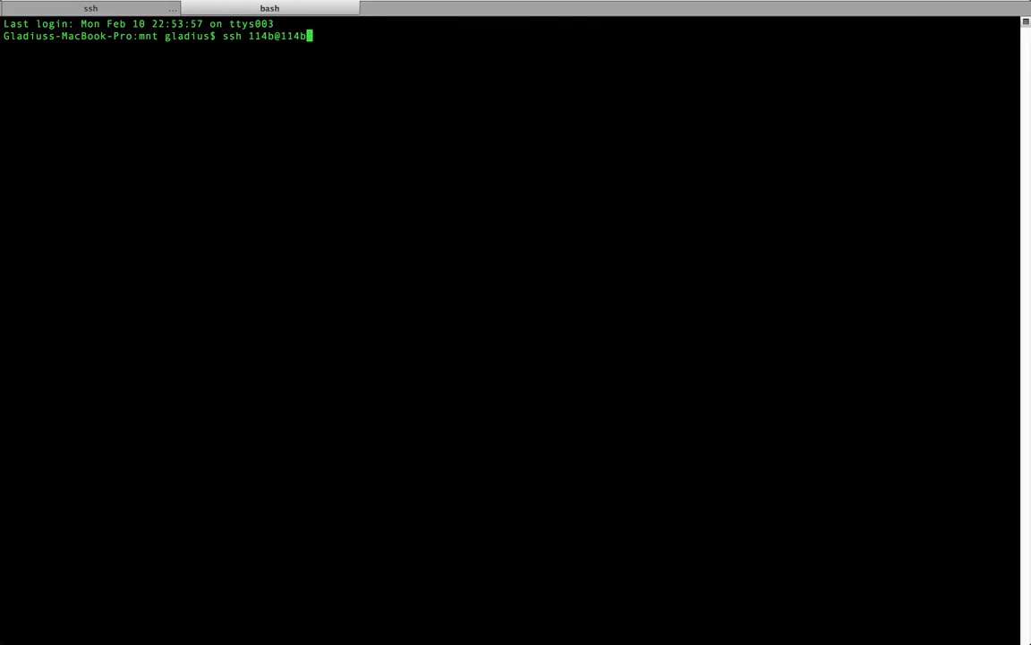
pyautogui.press('BackSpace')
pyautogui.press('BackSpace')
pyautogui.press('BackSpace')
pyautogui.press('BackSpace')
pyautogui.press('BackSpace')
pyautogui.press('BackSpace')
pyautogui.press('BackSpace')
pyautogui.press('BackSpace')
pyautogui.press('BackSpace')
pyautogui.write('root@114b')
pyautogui.press('Return')
# Step: Submit the root passwords in both the 114a and 114b SSH sessions
pyautogui.click(105, 10)
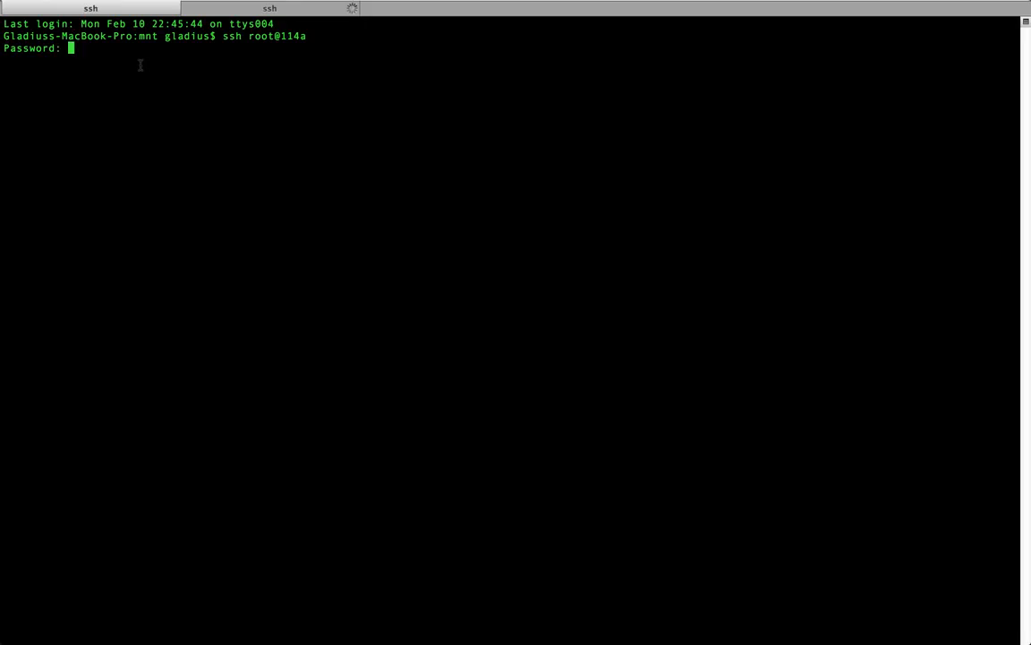
pyautogui.press('Return')
pyautogui.click(260, 11)
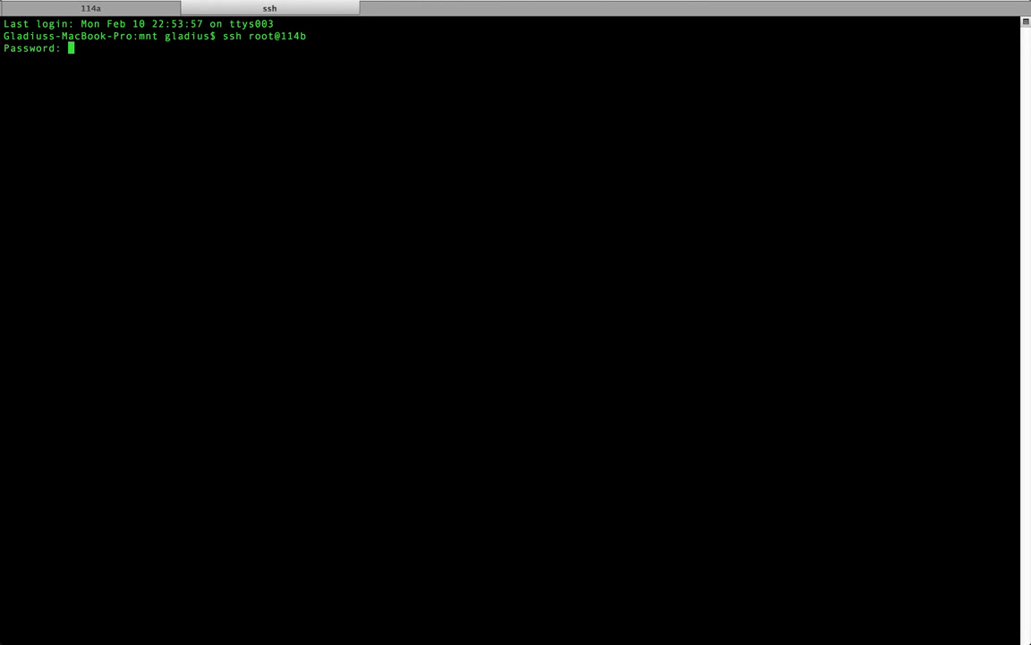
pyautogui.press('Return')
pyautogui.hotkey('ctrl', 'Left')
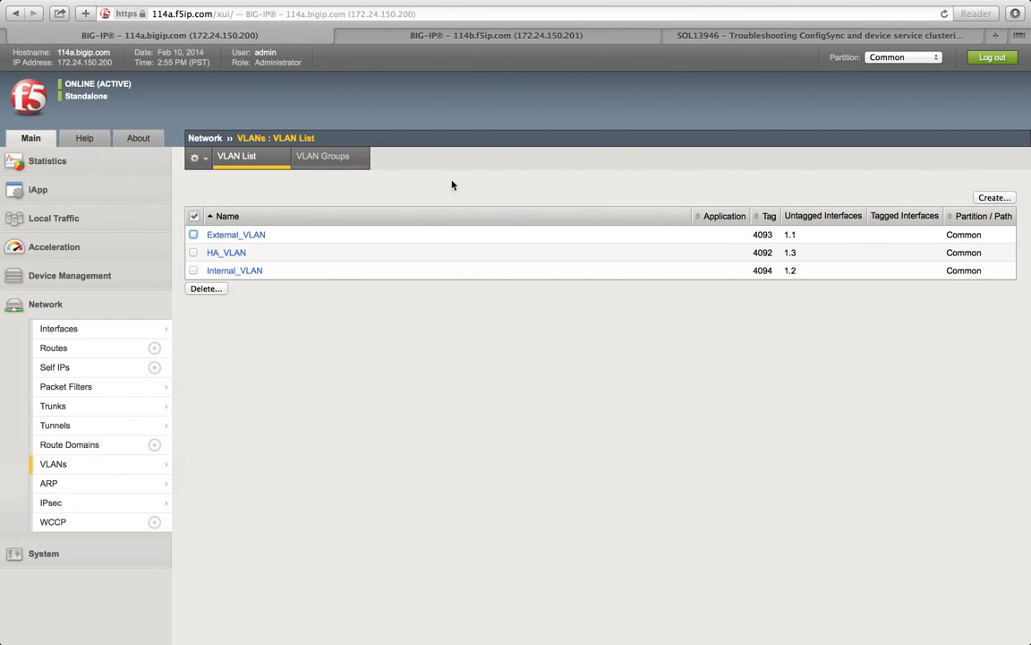
# Step: Type '1.' in the notes document to start list item 1
pyautogui.hotkey('ctrl', 'Left')
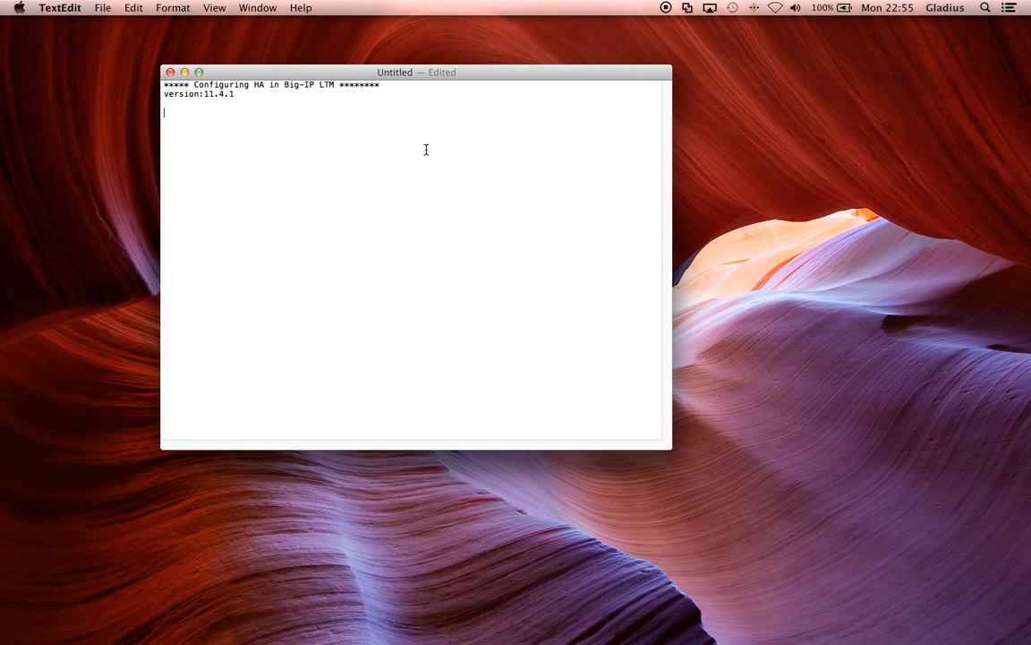
pyautogui.write('1.')
pyautogui.hotkey('ctrl', 'Right')
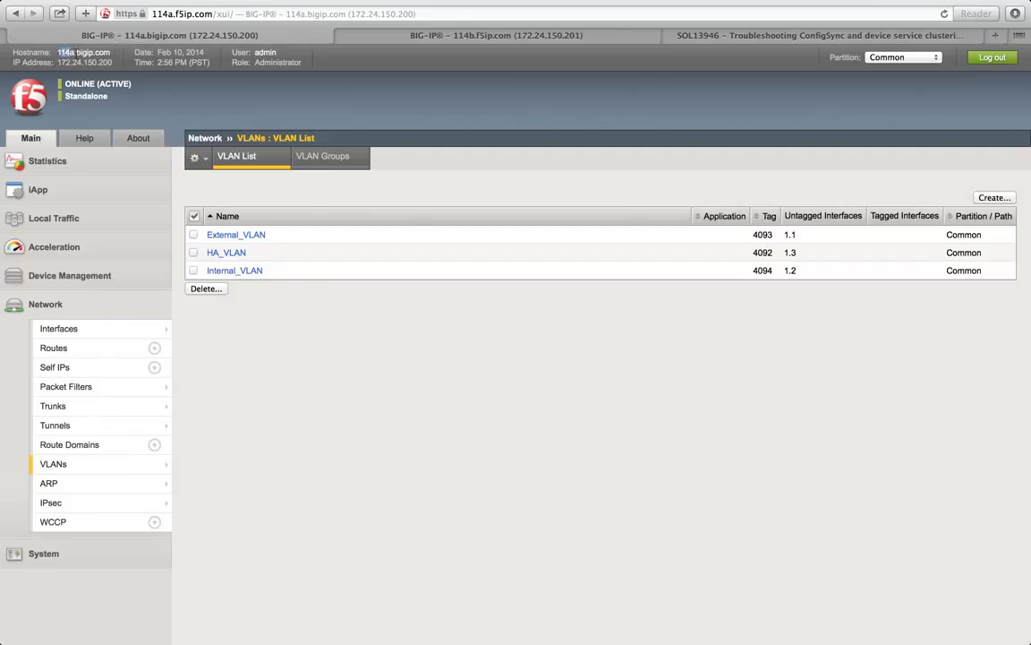
pyautogui.moveTo(69, 52); pyautogui.dragTo(57, 52)
pyautogui.click(66, 51)
pyautogui.click(359, 37)
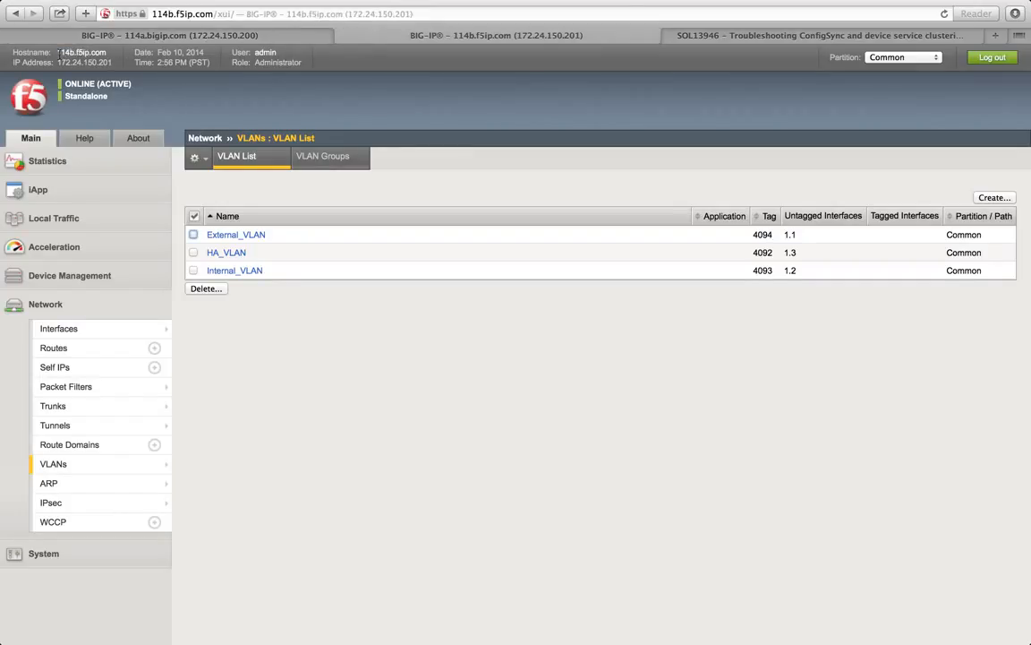
pyautogui.moveTo(88, 51)
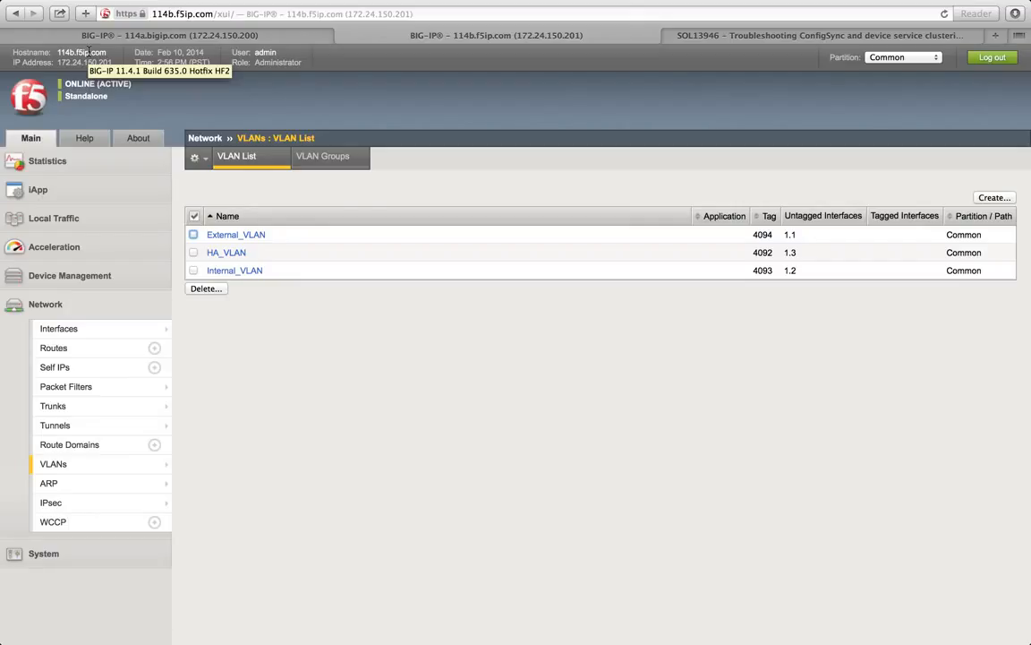
pyautogui.click(100, 37)
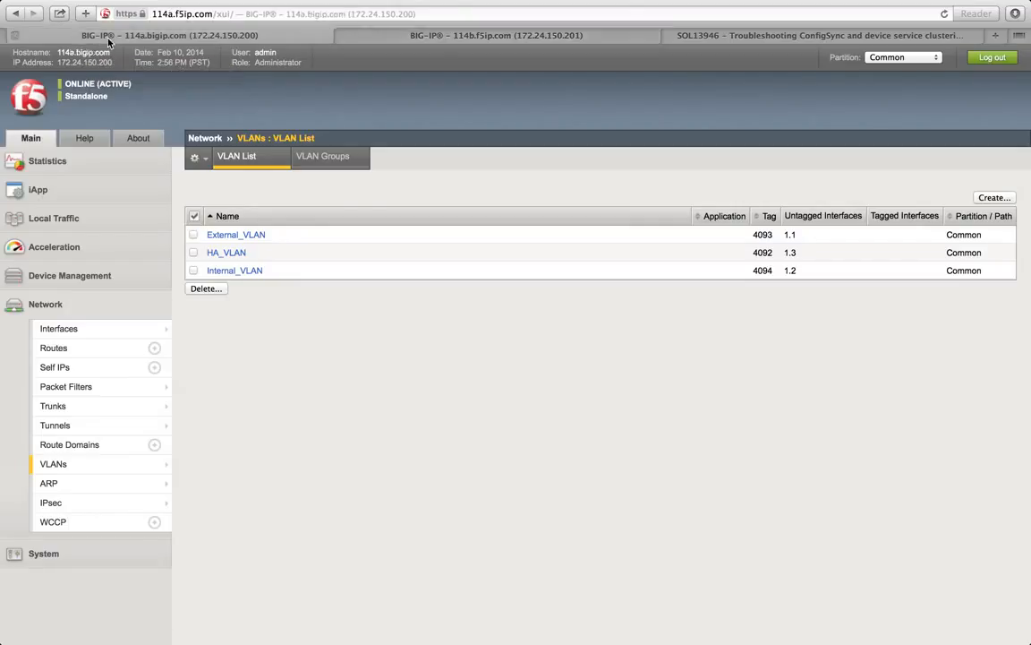
# Step: Write 'You must have a dedicated VLAN for HA' as item 1, correcting 'VLAn' to 'VLAN'
pyautogui.moveTo(96, 51)
pyautogui.hotkey('ctrl', 'Left')
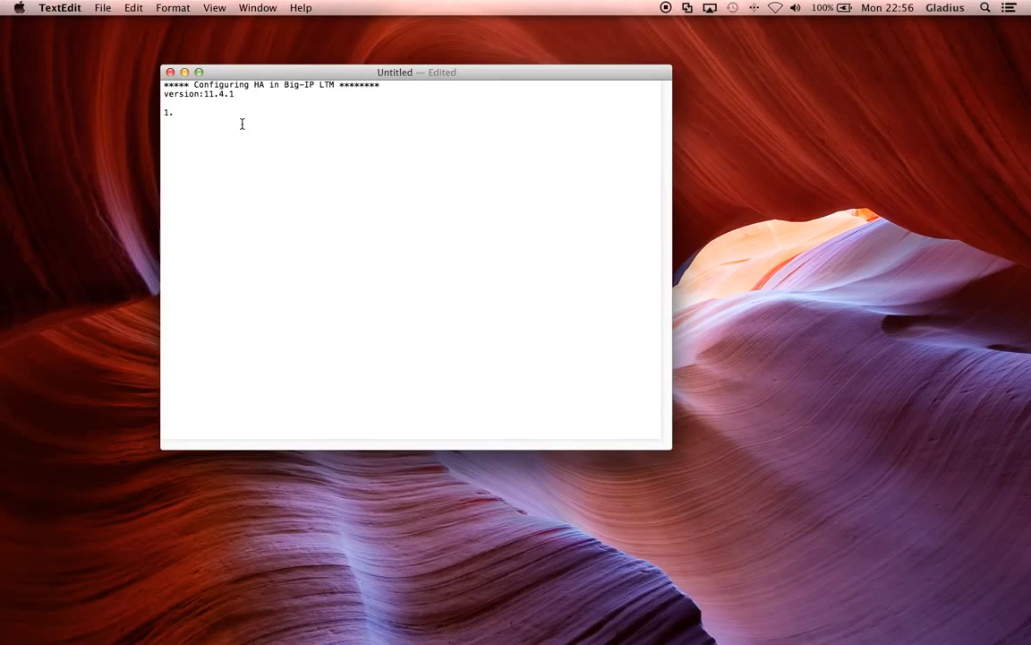
pyautogui.write('You must have a dedicated VLAn for HA')
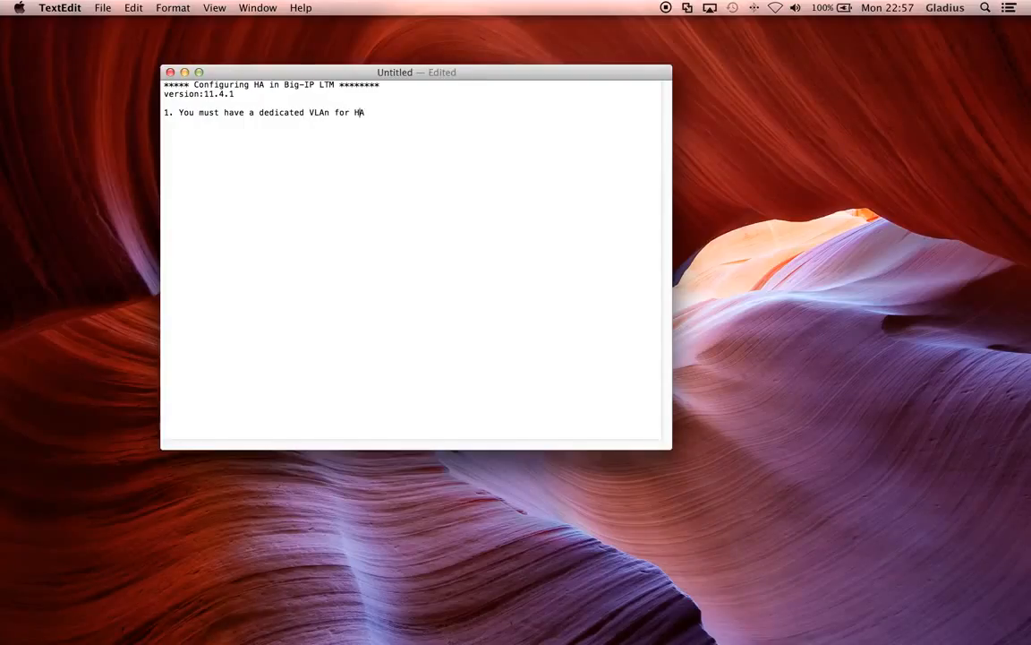
pyautogui.press('Left')
pyautogui.press('Left')
pyautogui.press('Left')
pyautogui.press('Left')
pyautogui.press('Left')
pyautogui.press('Left')
pyautogui.press('Left')
pyautogui.press('BackSpace')
pyautogui.write('N')
pyautogui.hotkey('ctrl', 'Right')
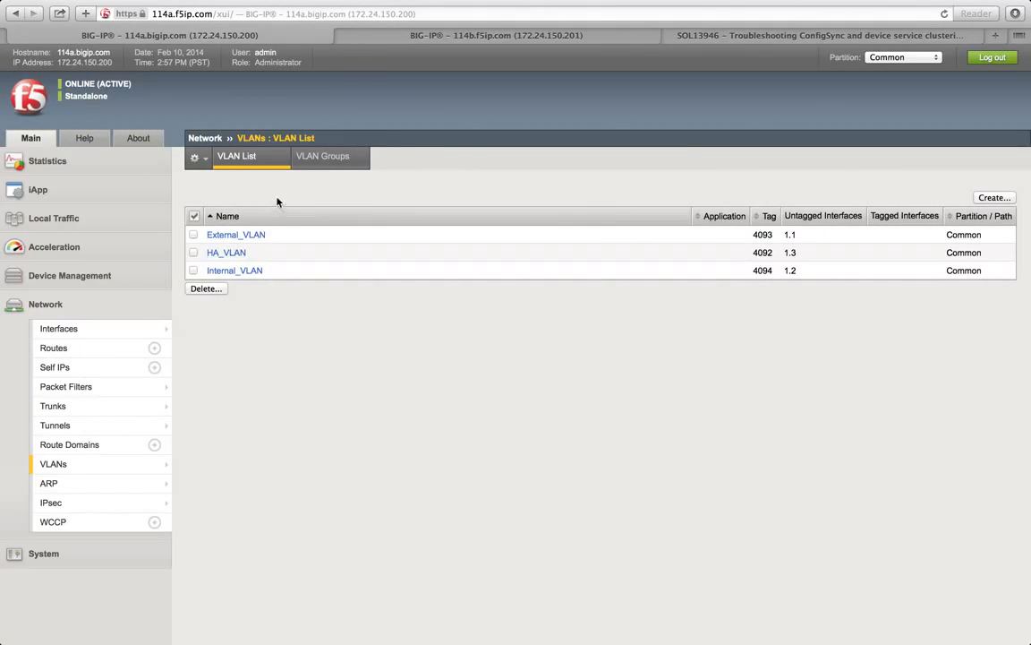
# Step: Open the Self IPs list on 114a and then on 114b
pyautogui.click(55, 367)
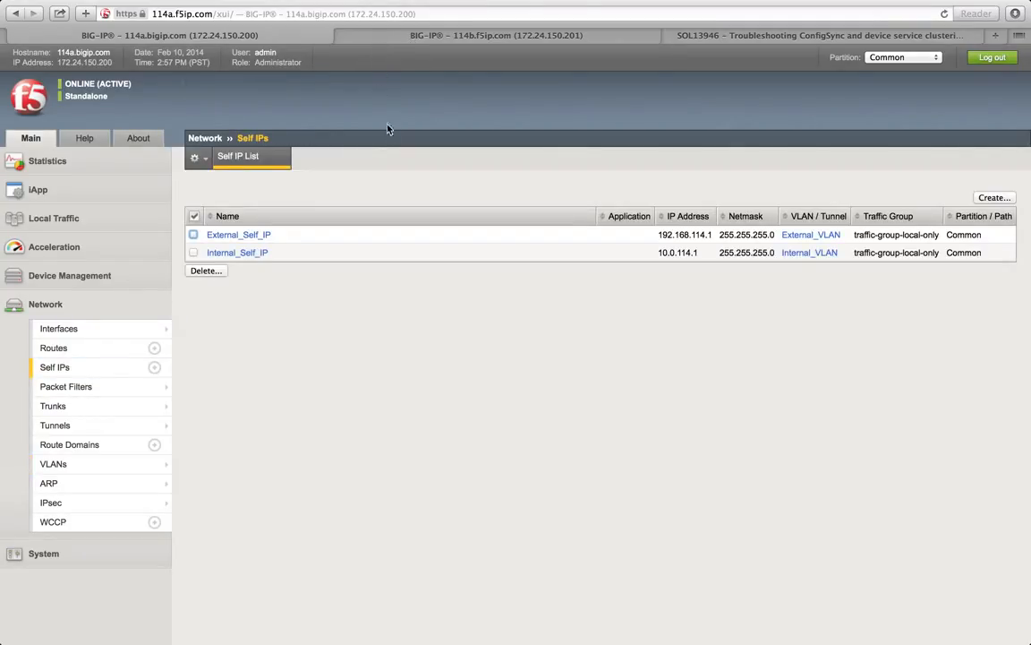
pyautogui.click(428, 36)
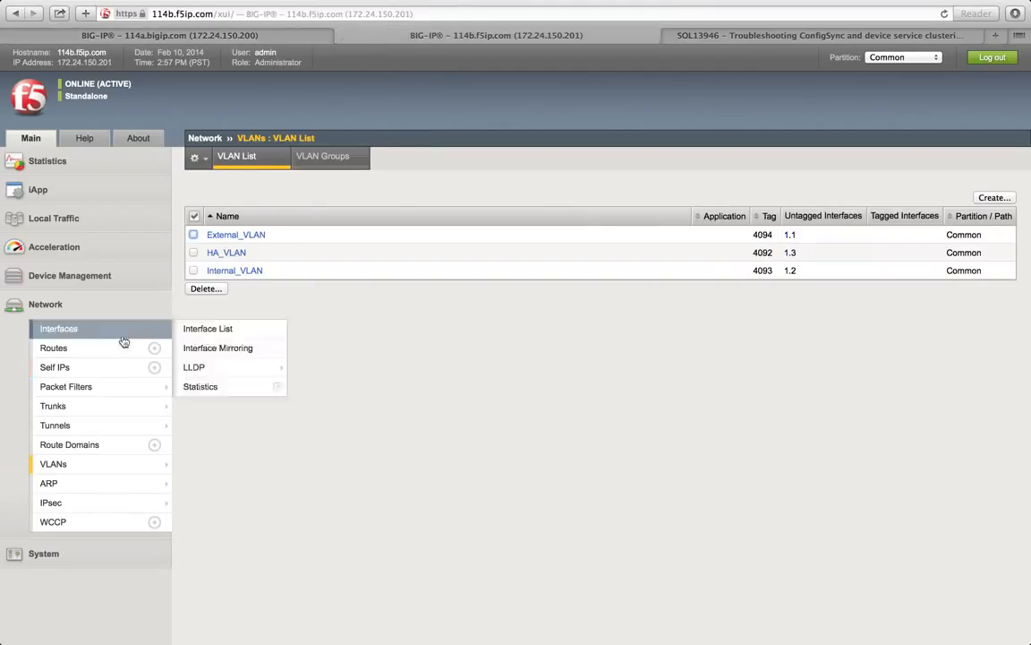
pyautogui.click(97, 371)
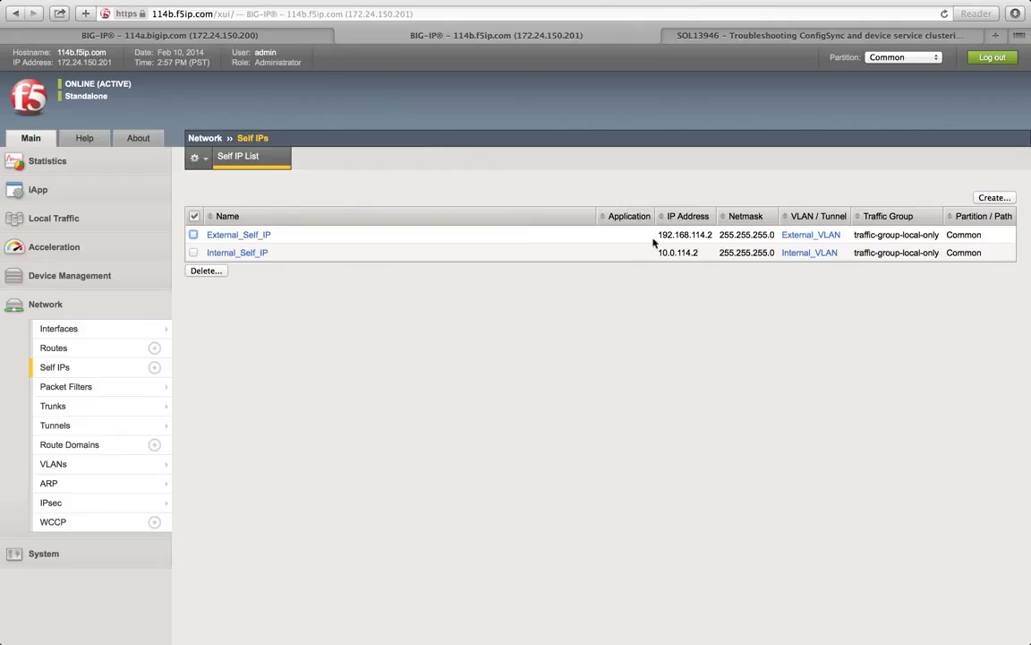
# Step: Check 114b's self IPs 192.168.114.2 and 10.0.114.2, then start a new self IP on 114a
pyautogui.moveTo(659, 237); pyautogui.dragTo(705, 236)
pyautogui.click(687, 246)
pyautogui.doubleClick(704, 236)
pyautogui.doubleClick(702, 256)
pyautogui.click(259, 36)
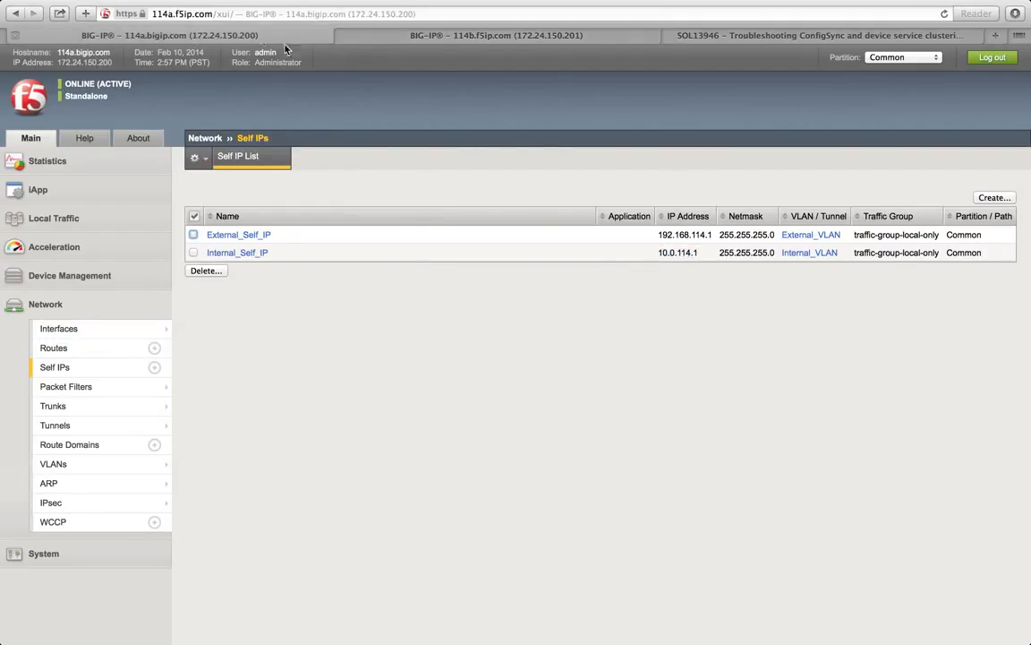
pyautogui.click(992, 199)
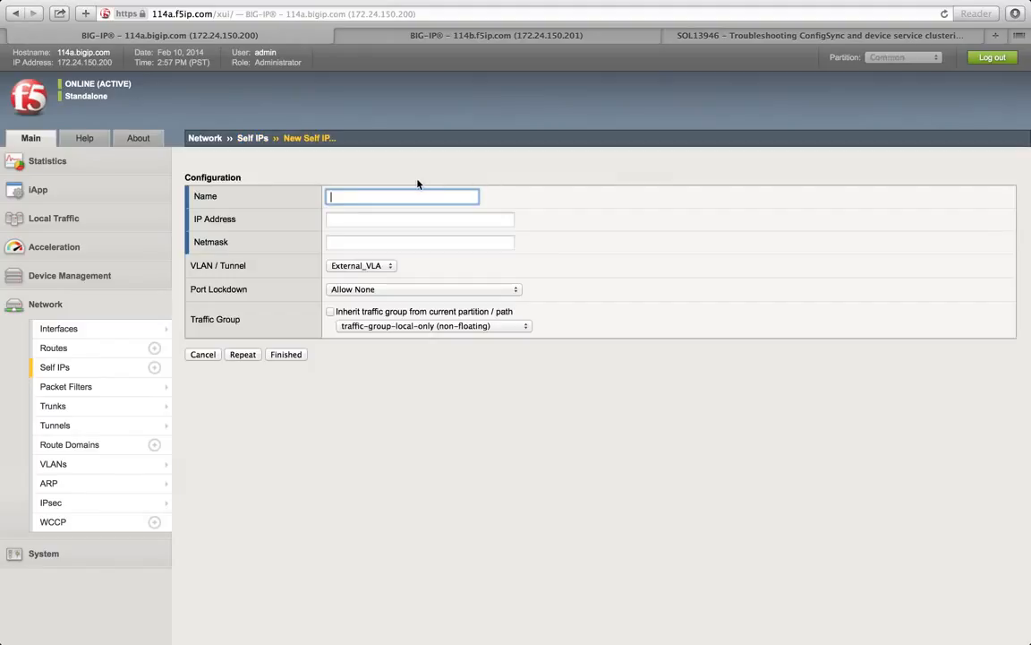
# Step: Name 114a's new self IP HA_IP and give it address 114.114.114.1
pyautogui.write('HA_')
pyautogui.write('VLAN')
pyautogui.moveTo(328, 196); pyautogui.dragTo(348, 196)
pyautogui.click(478, 196)
pyautogui.press('BackSpace')
pyautogui.press('BackSpace')
pyautogui.press('BackSpace')
pyautogui.press('BackSpace')
pyautogui.write('IP')
pyautogui.click(347, 224)
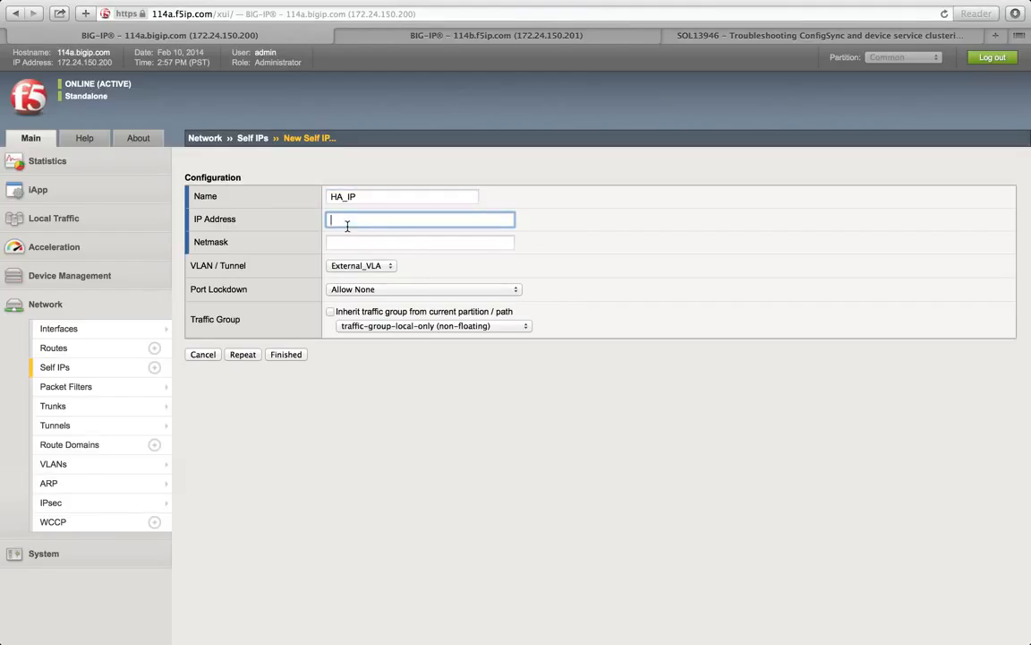
pyautogui.write('114.')
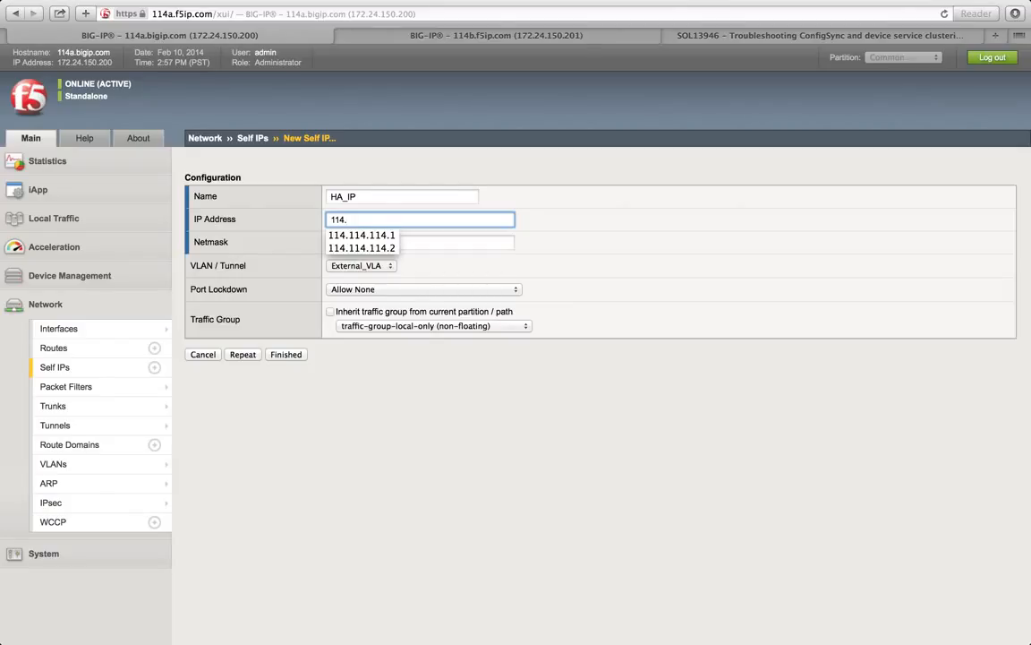
pyautogui.write('114.114.1')
pyautogui.click(630, 246)
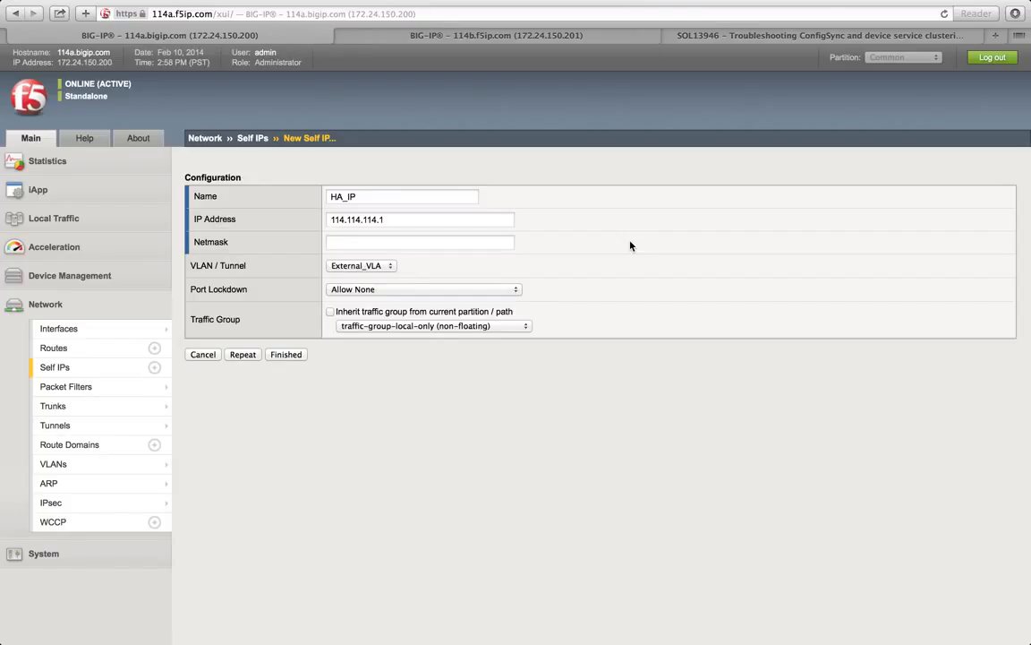
pyautogui.click(423, 243)
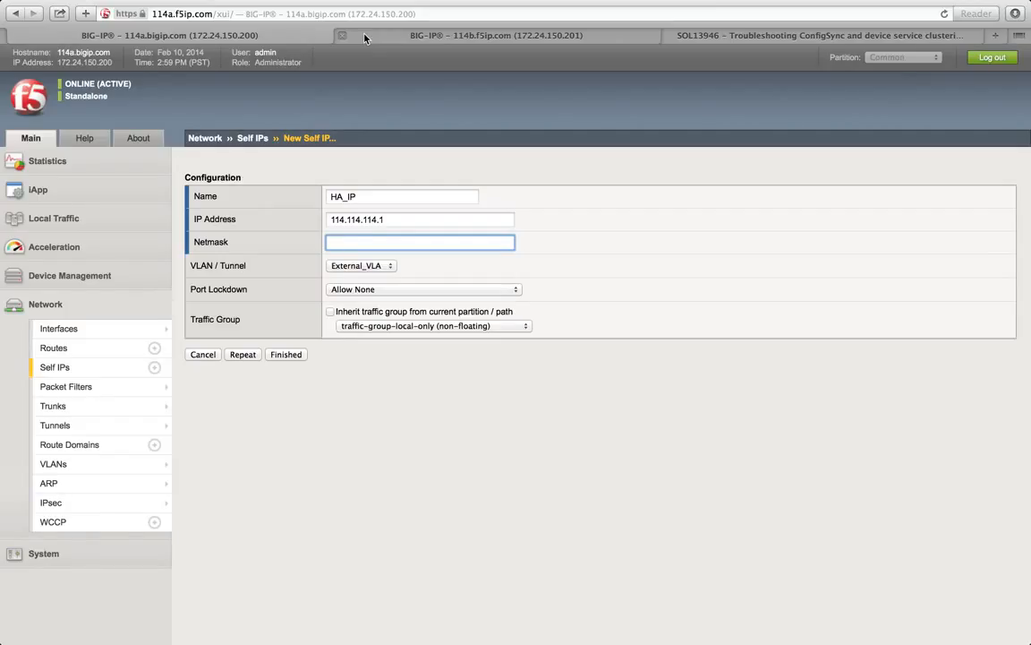
# Step: Enter 255.255.255.0 as the netmask for 114a's HA_IP
pyautogui.write('2')
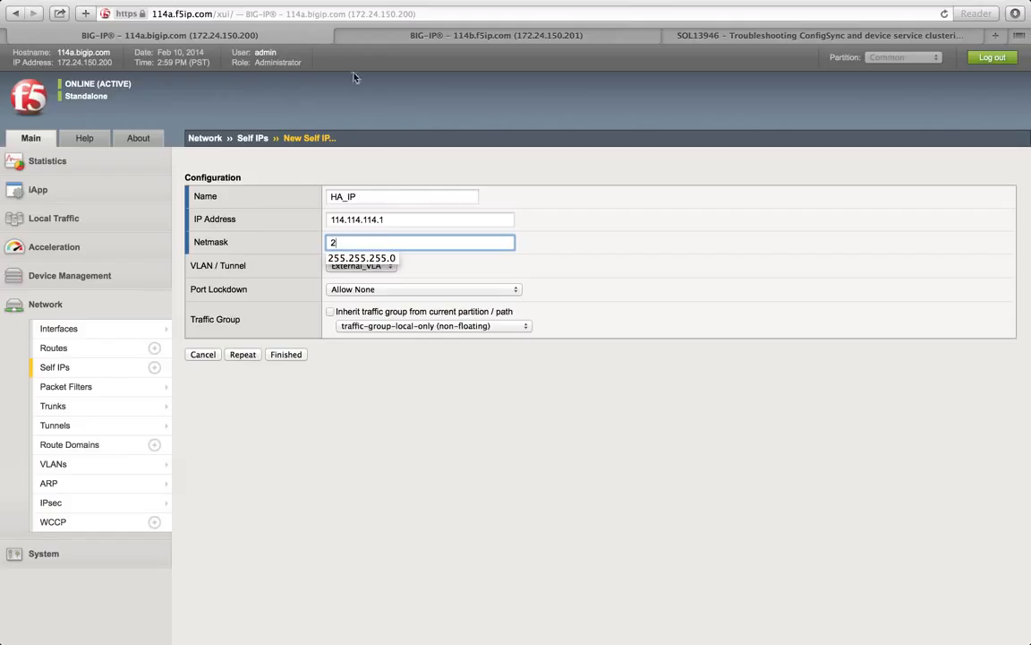
pyautogui.moveTo(396, 219); pyautogui.dragTo(310, 232)
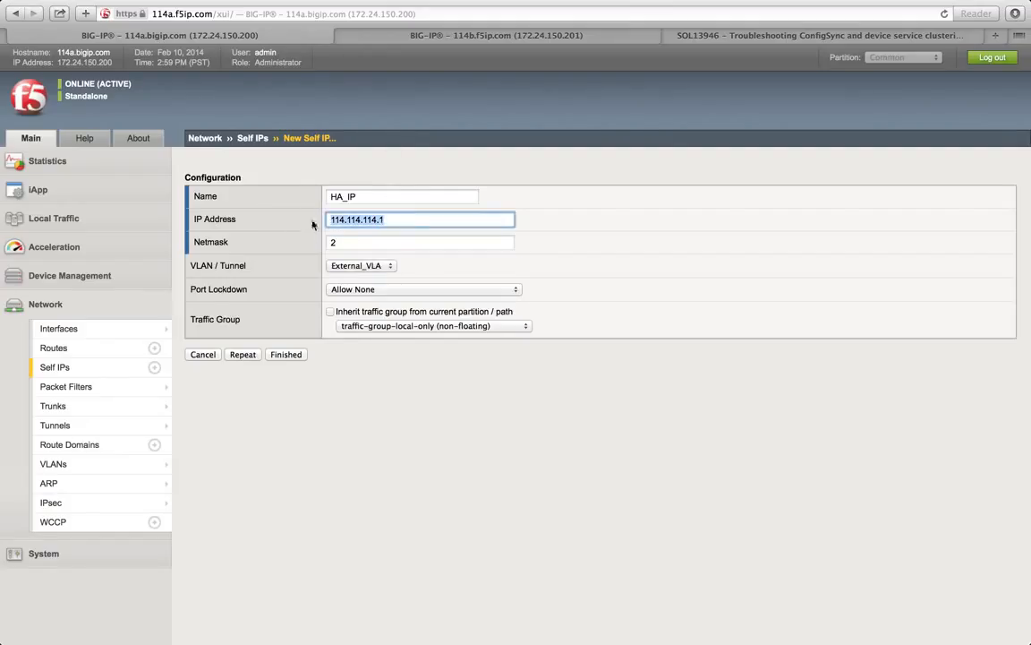
pyautogui.moveTo(58, 53); pyautogui.dragTo(72, 52)
pyautogui.click(348, 242)
pyautogui.doubleClick(348, 243)
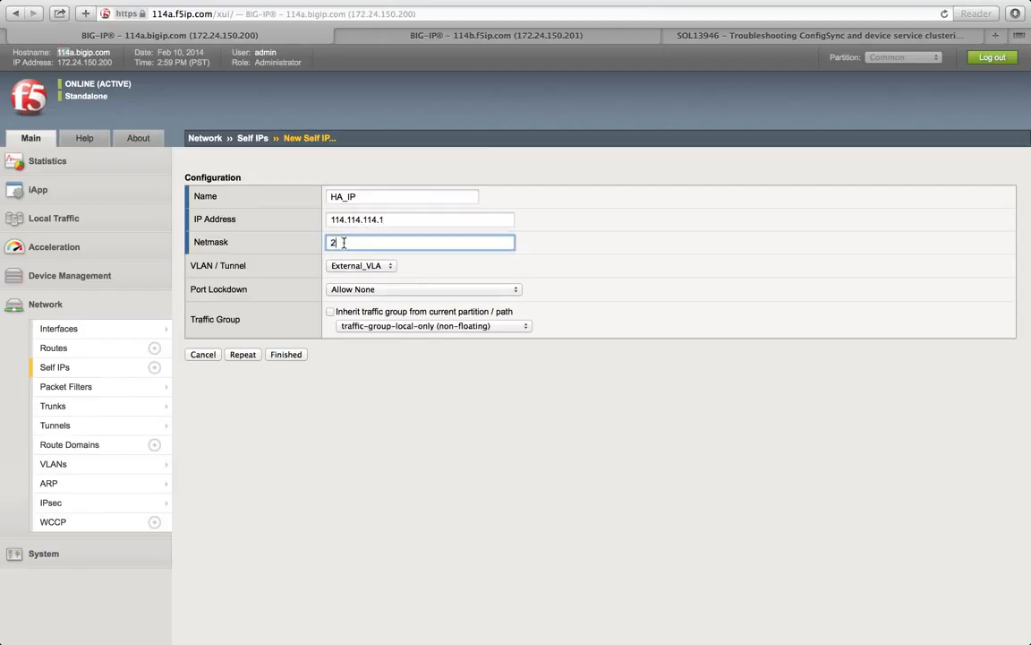
pyautogui.write('255.255.255.0')
pyautogui.click(382, 261)
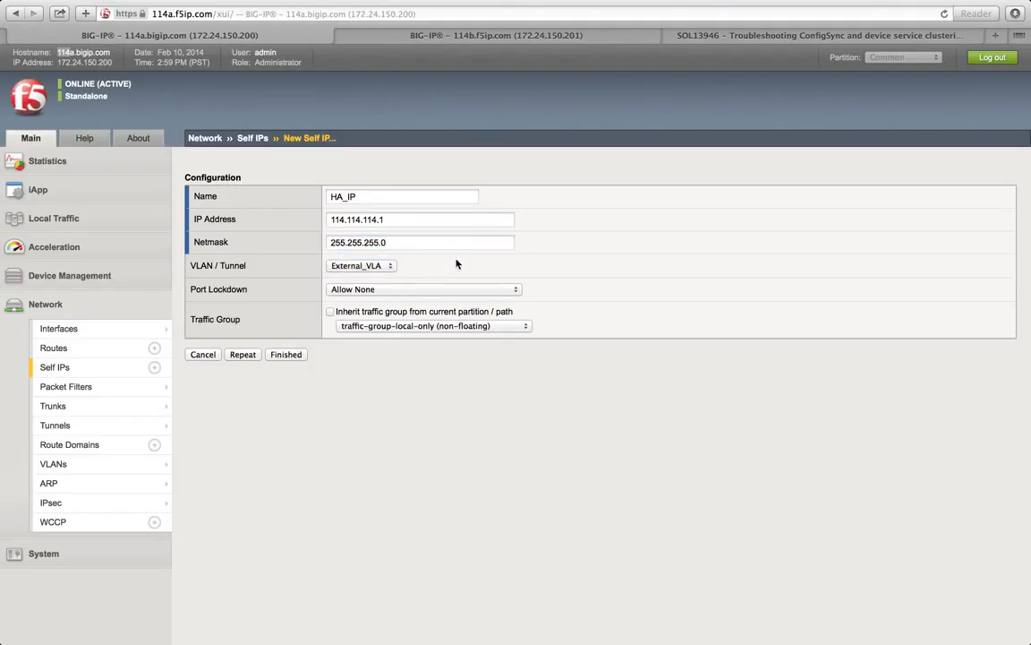
# Step: Assign HA_IP to HA_VLAN with Allow Default port lockdown and save it
pyautogui.click(362, 266)
pyautogui.click(370, 279)
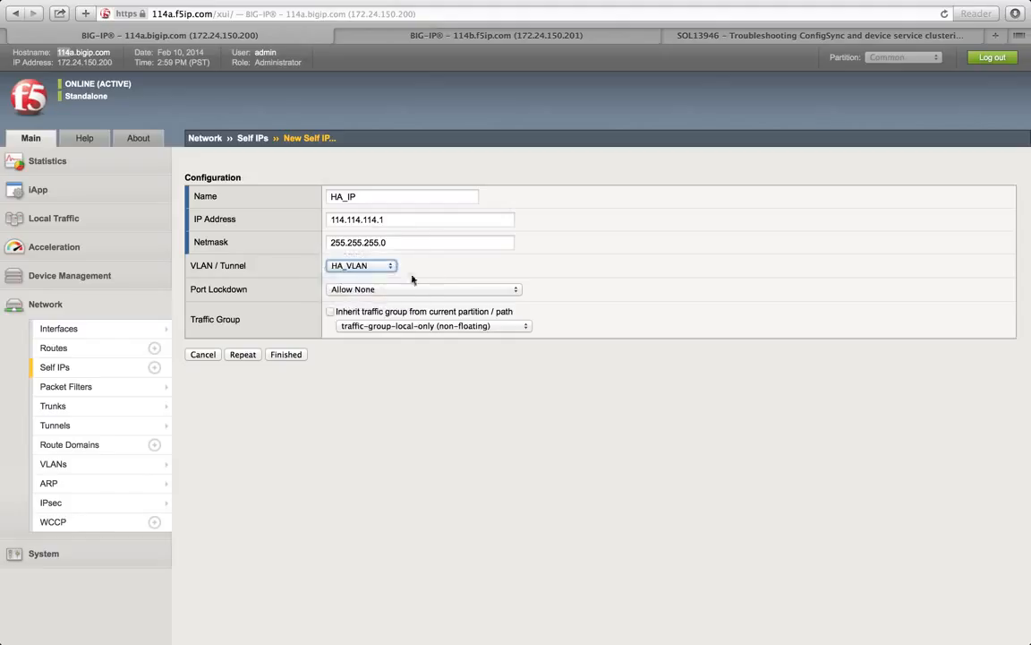
pyautogui.click(403, 292)
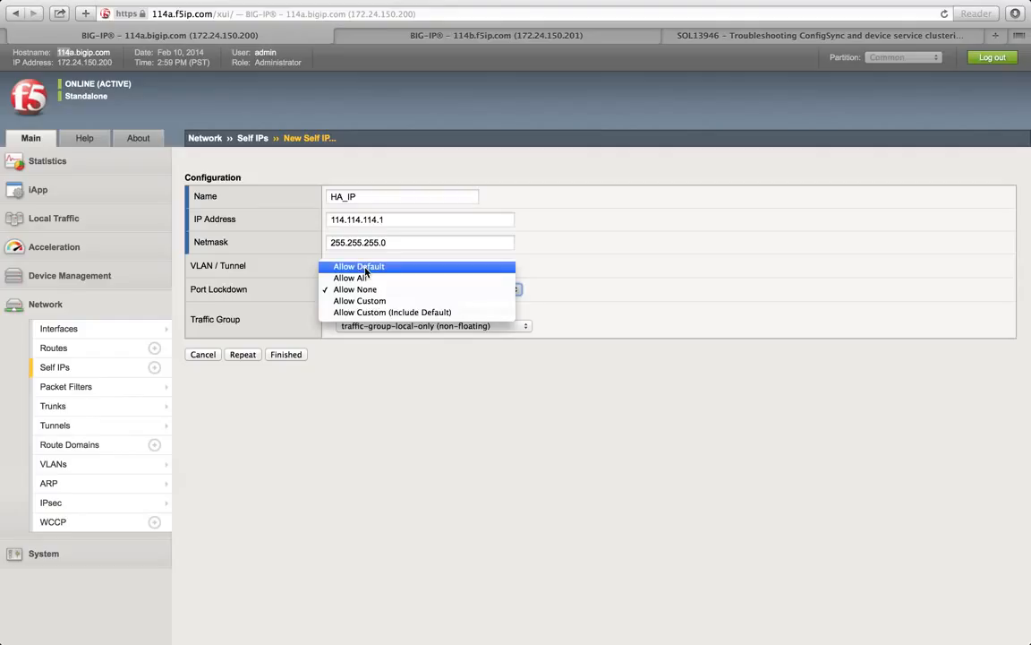
pyautogui.click(365, 267)
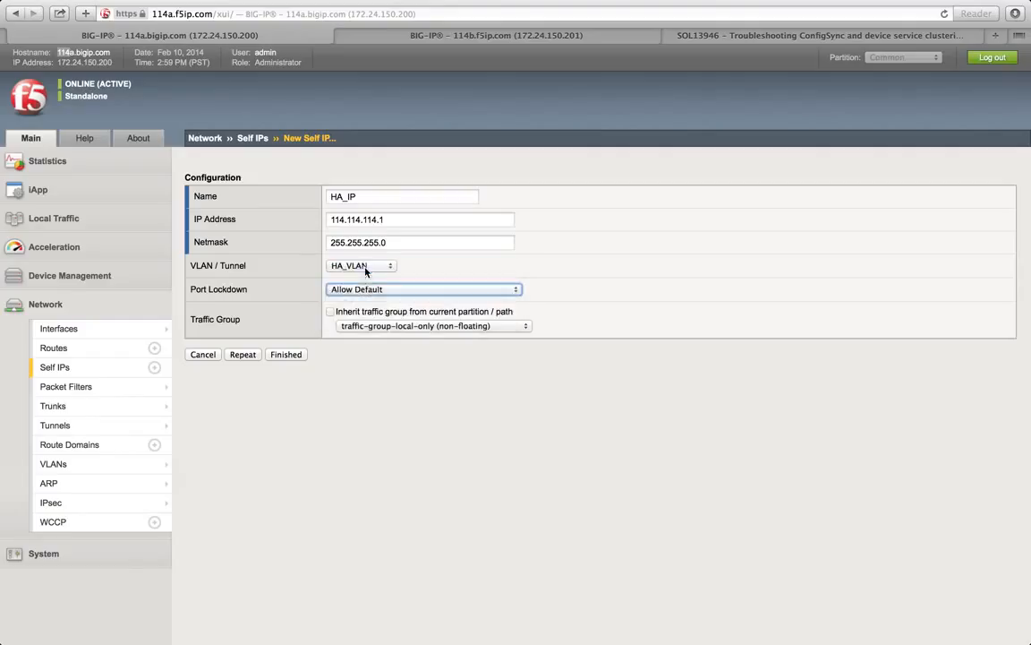
pyautogui.click(282, 356)
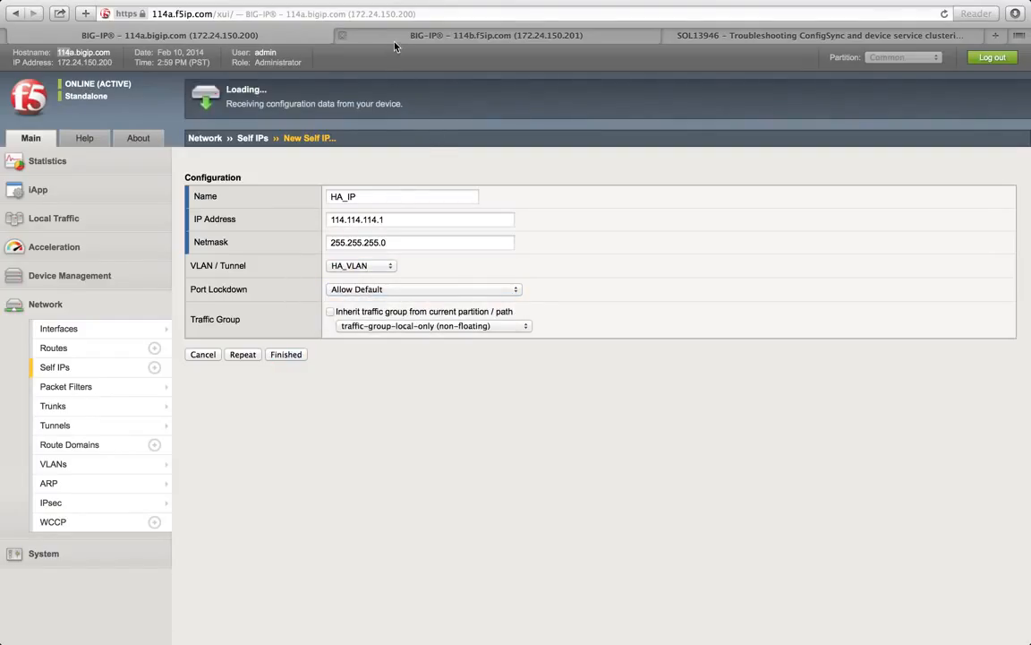
pyautogui.click(354, 36)
# Step: Create a new self IP on 114b named HA_IP with address 114.114.114.2
pyautogui.click(990, 198)
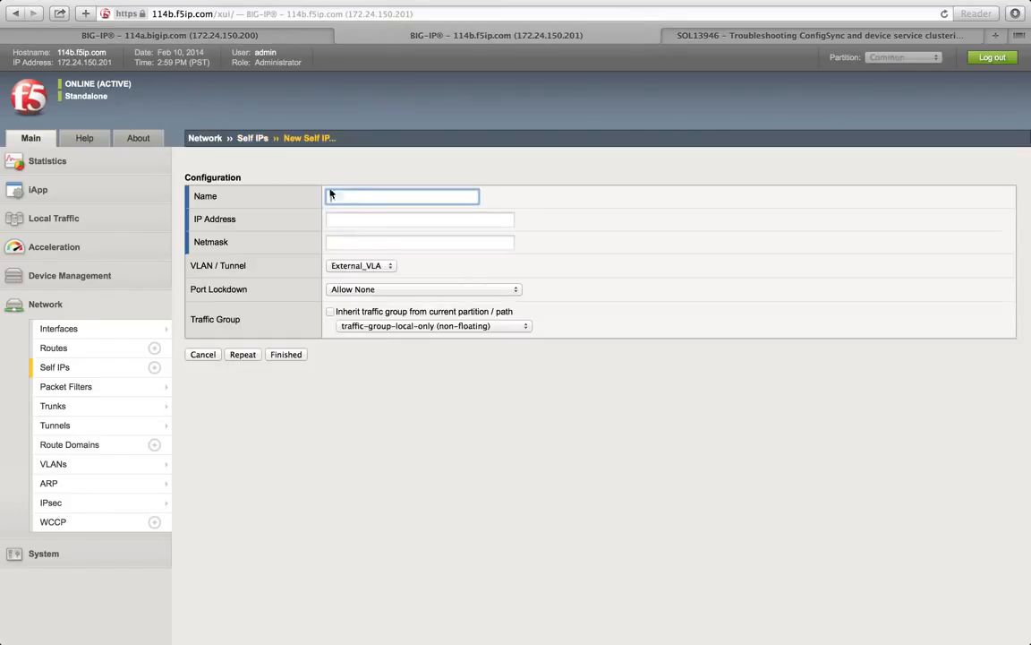
pyautogui.write('HA_IP')
pyautogui.click(349, 219)
pyautogui.write('114.11')
pyautogui.click(351, 249)
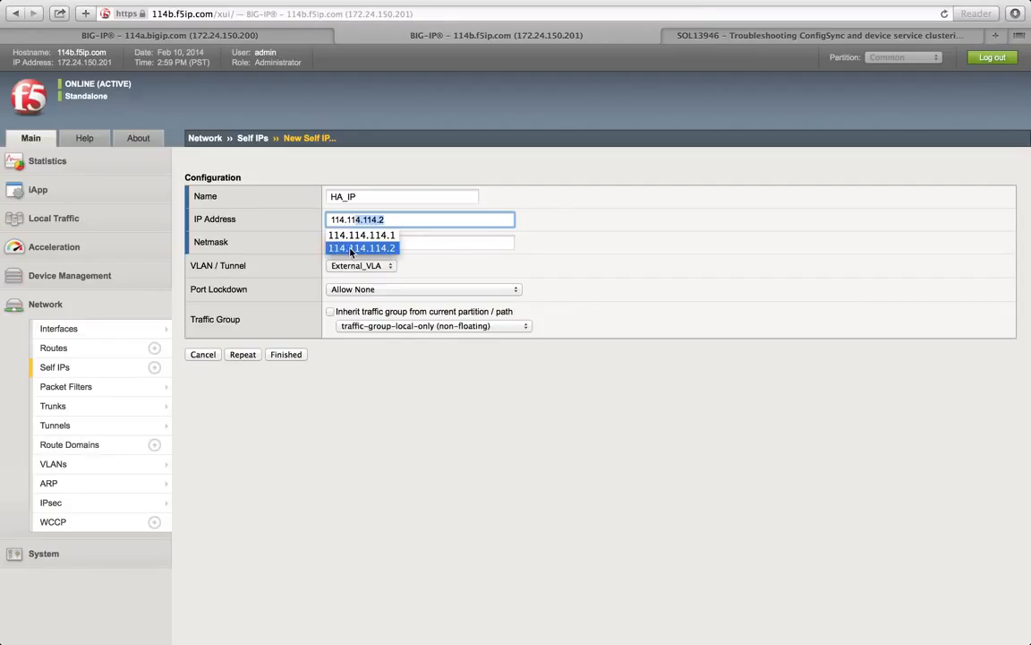
pyautogui.press('Return')
# Step: Set its netmask to 255.255.255.0, VLAN to HA_VLAN and port lockdown to Allow Default
pyautogui.click(410, 244)
pyautogui.write('255.2')
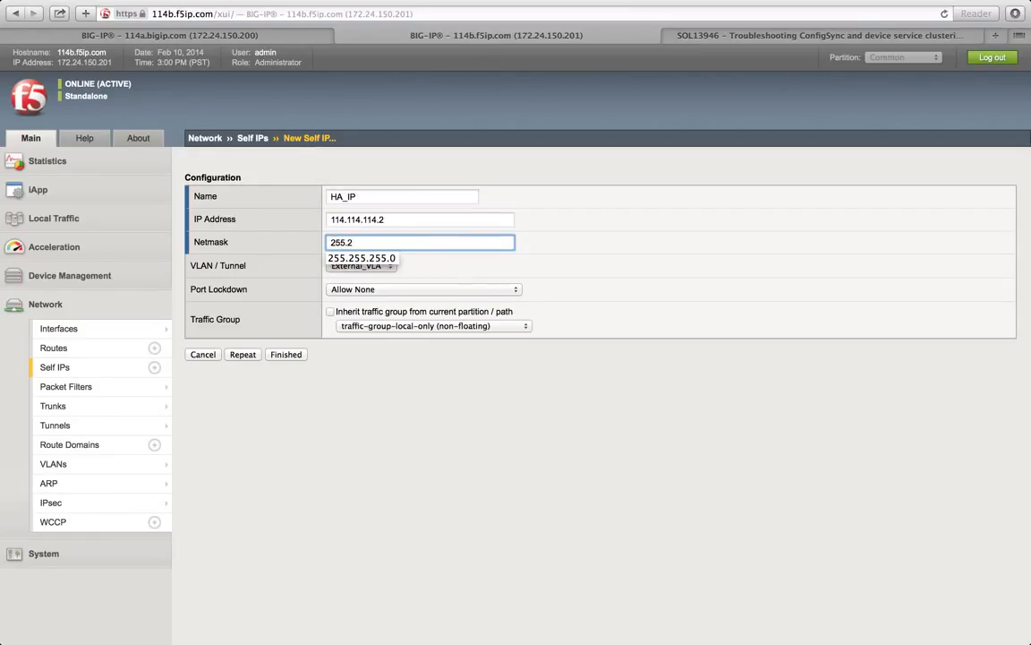
pyautogui.click(368, 260)
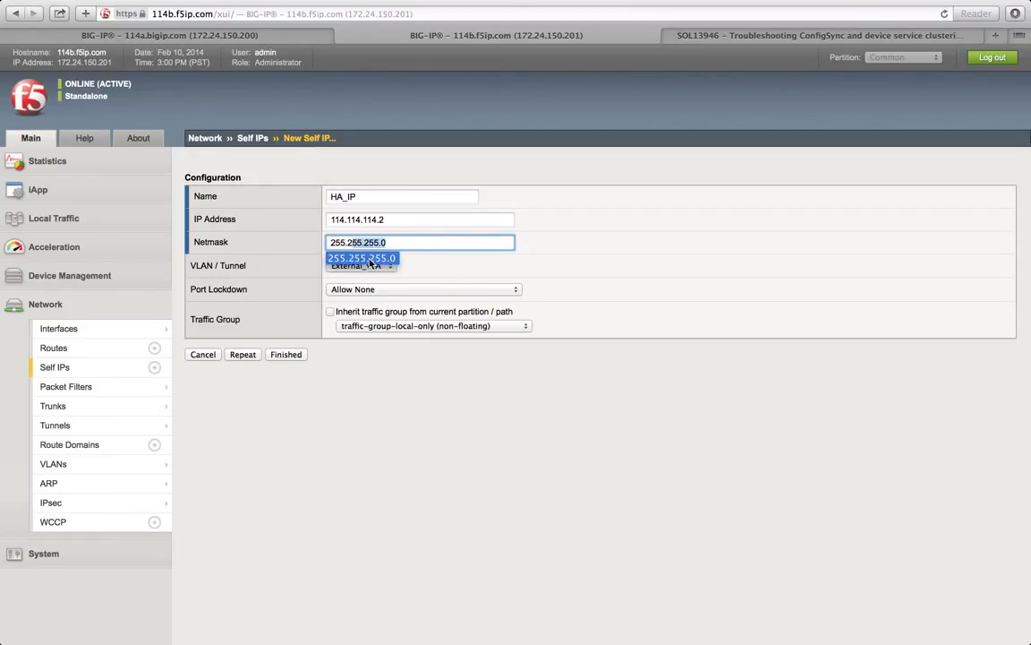
pyautogui.click(457, 272)
pyautogui.click(389, 267)
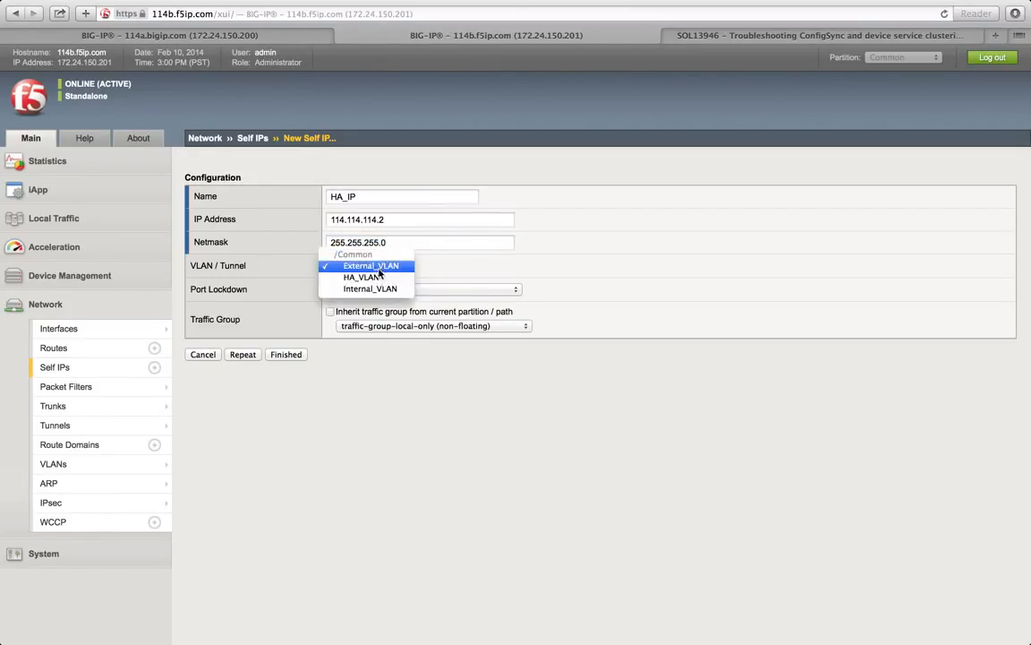
pyautogui.click(366, 277)
pyautogui.moveTo(190, 289); pyautogui.dragTo(322, 289)
pyautogui.click(345, 289)
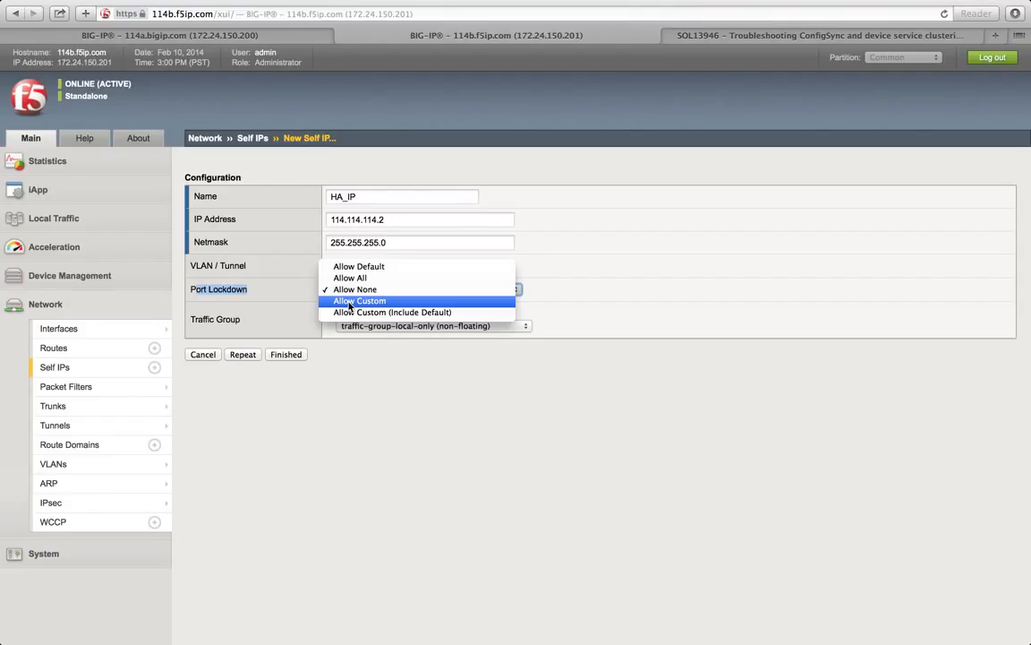
pyautogui.click(351, 267)
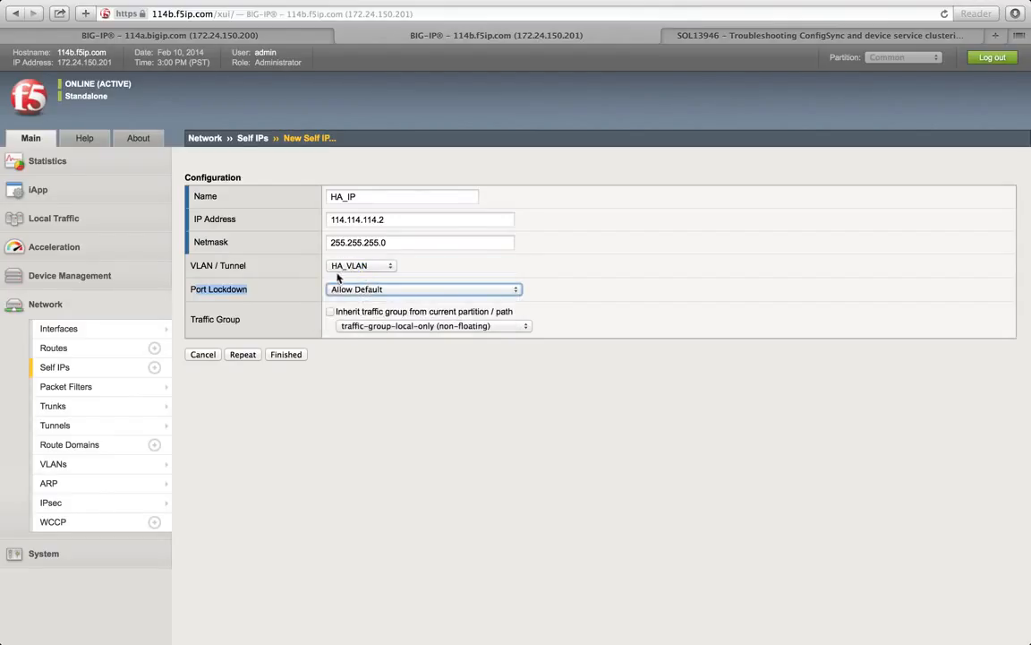
pyautogui.click(273, 299)
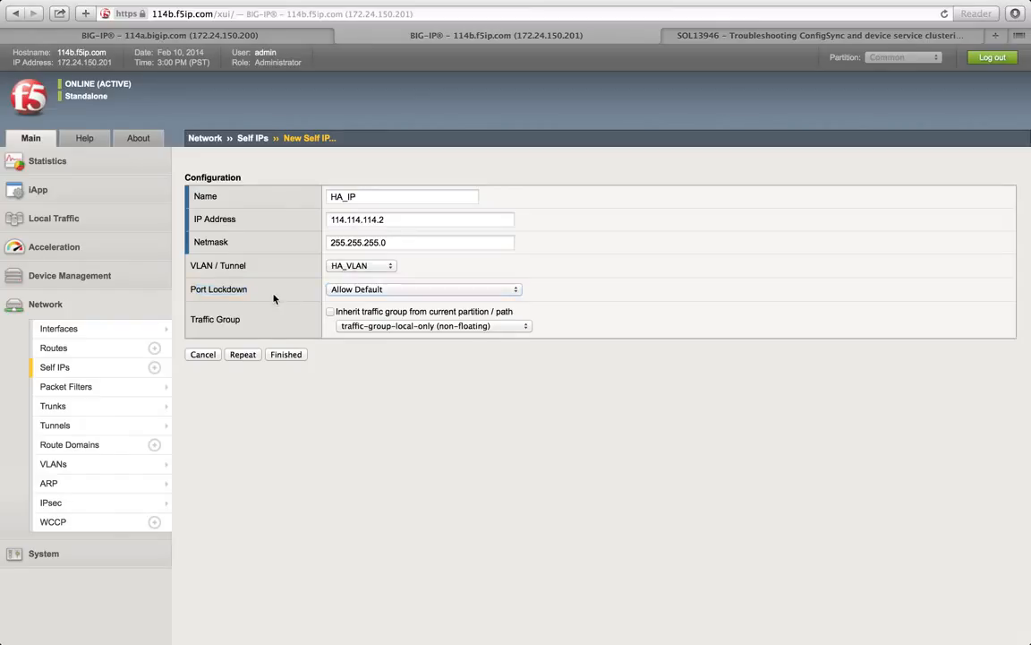
# Step: Save 114b's HA_IP and compare its .2 HA address with 114a's .1 address
pyautogui.click(286, 355)
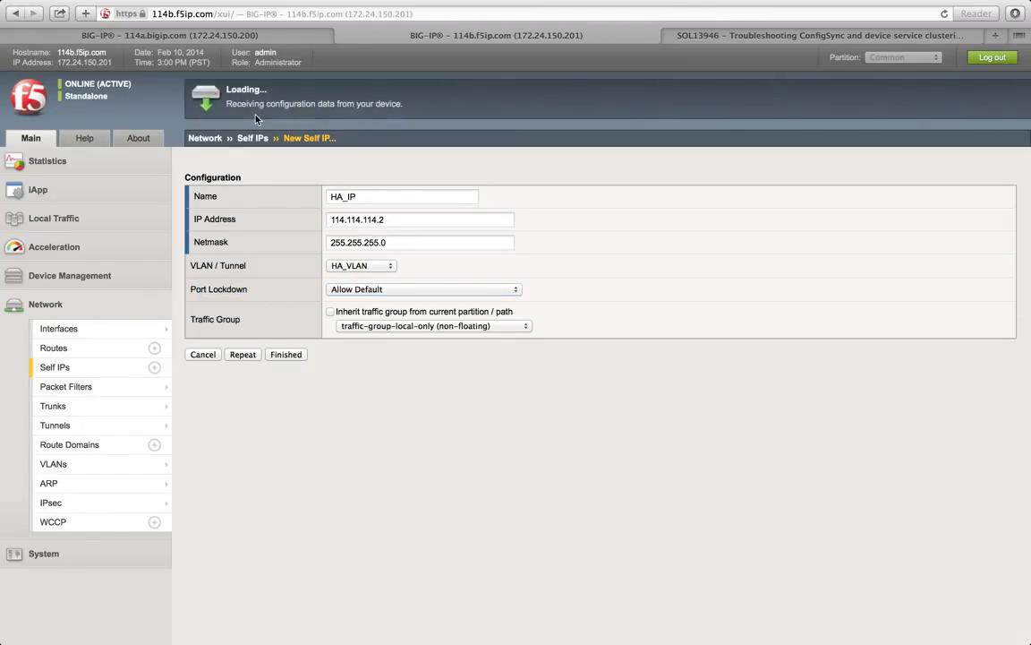
pyautogui.click(215, 36)
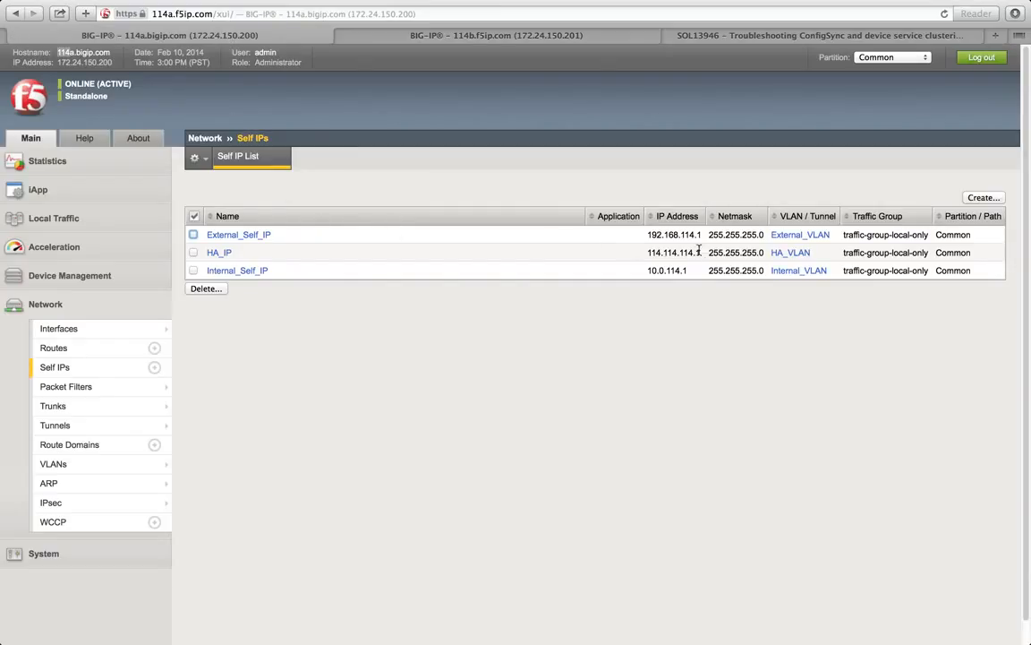
pyautogui.click(433, 35)
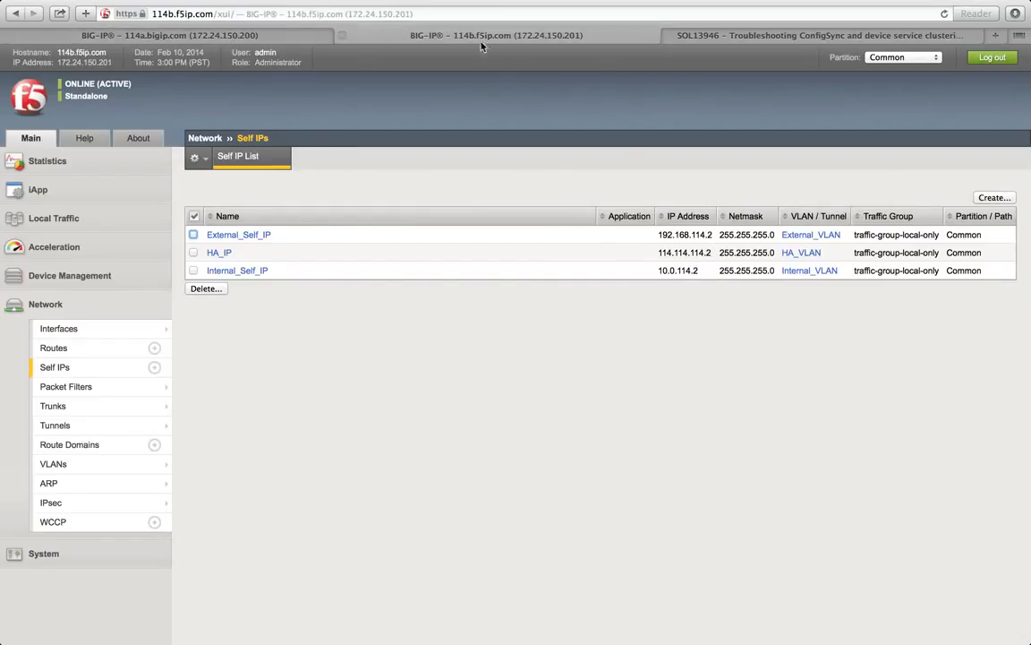
pyautogui.moveTo(706, 254); pyautogui.dragTo(713, 253)
pyautogui.click(709, 261)
pyautogui.click(244, 37)
pyautogui.moveTo(702, 253); pyautogui.dragTo(691, 252)
pyautogui.click(698, 256)
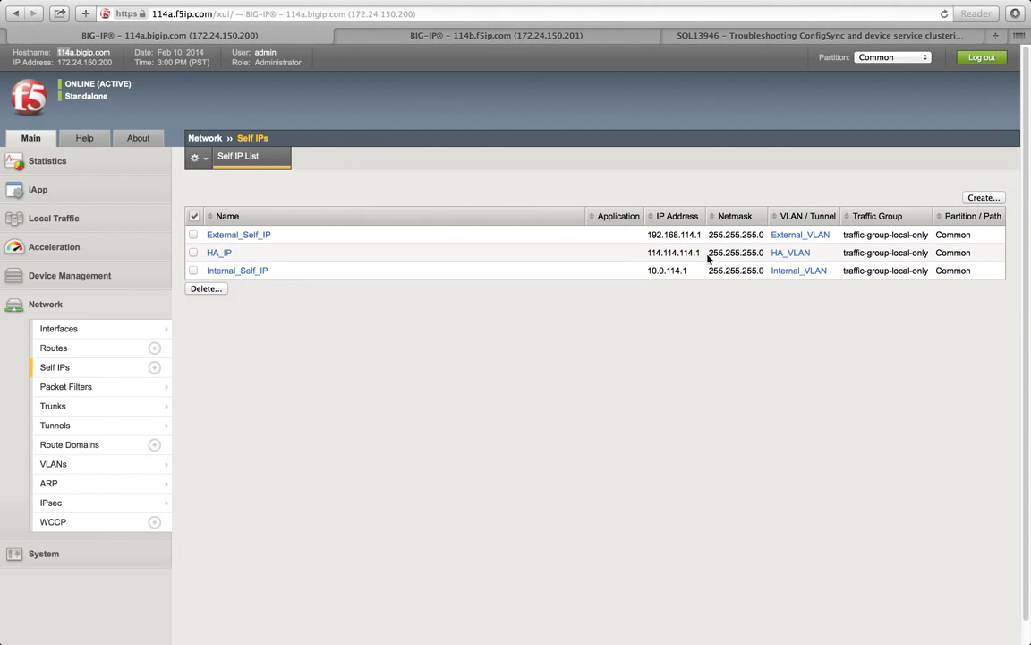
pyautogui.hotkey('ctrl', 'Right')
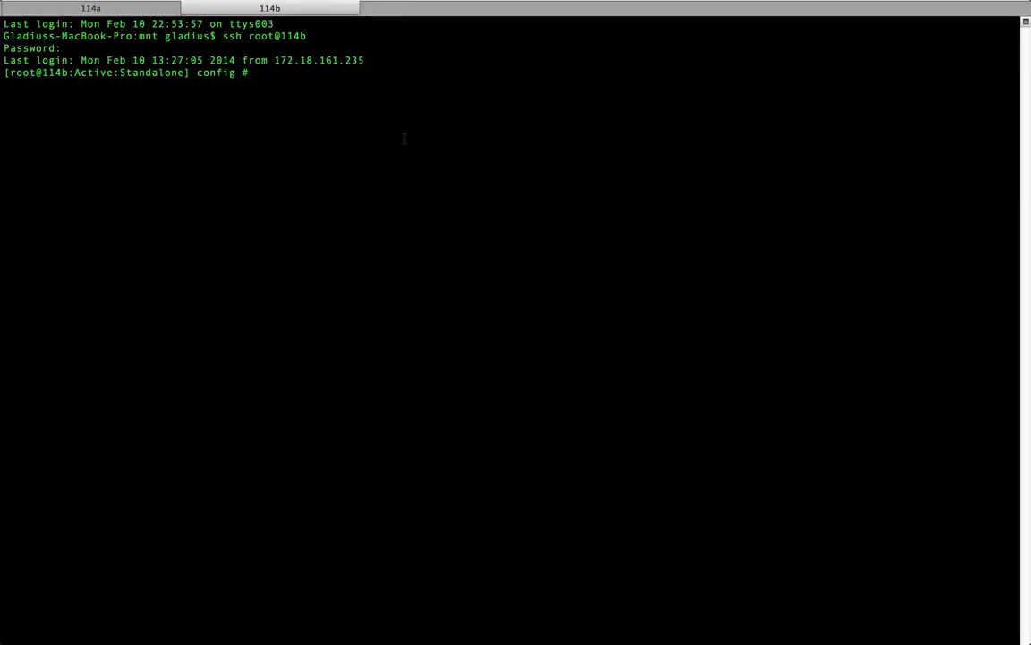
# Step: Ping 114.114.114.2 from the 114a shell and stop it after 5 replies with 0% loss
pyautogui.click(120, 11)
pyautogui.write('p')
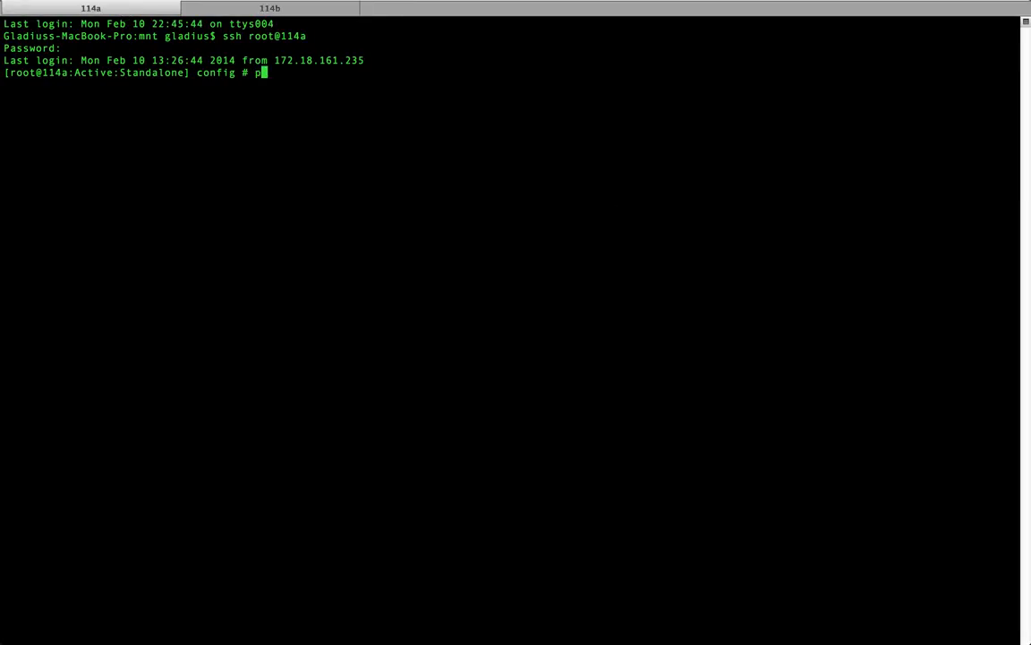
pyautogui.write('ing 114.114.114.')
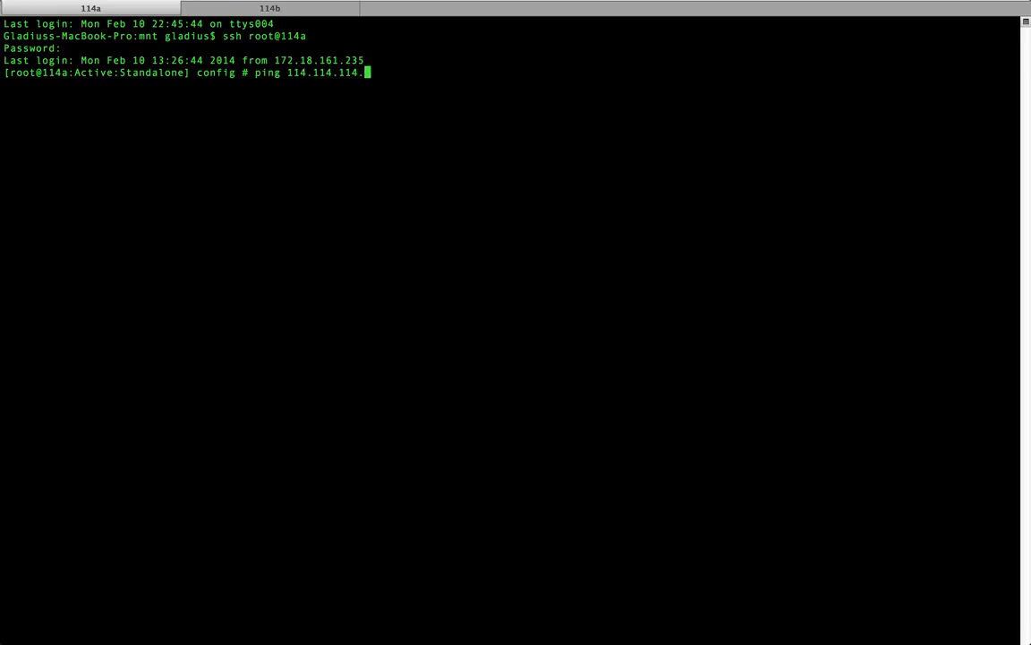
pyautogui.write('2')
pyautogui.press('Return')
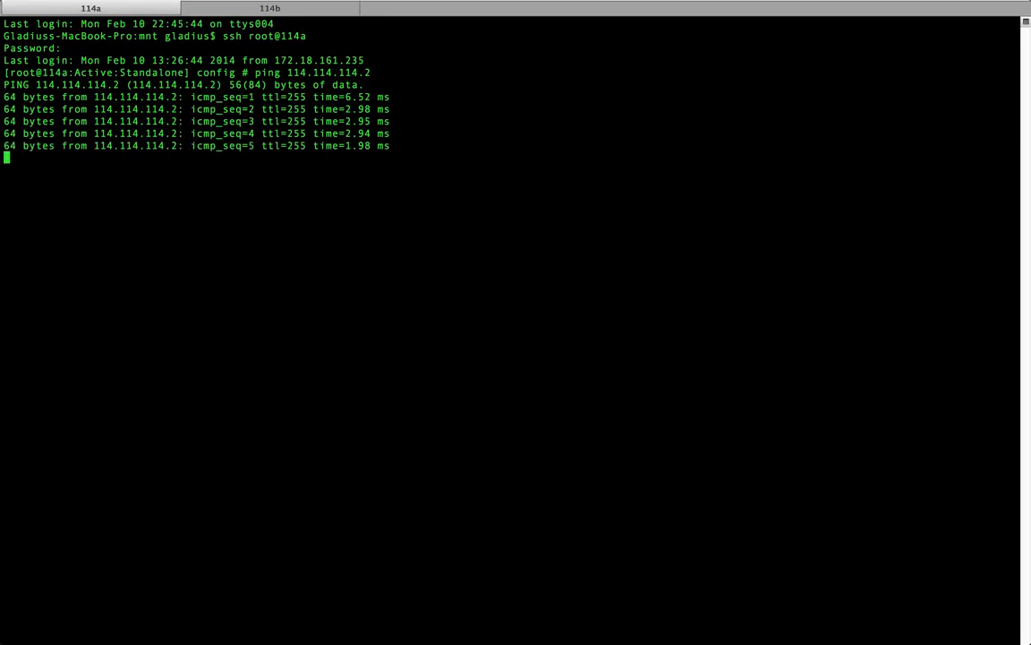
pyautogui.hotkey('ctrl', 'c')
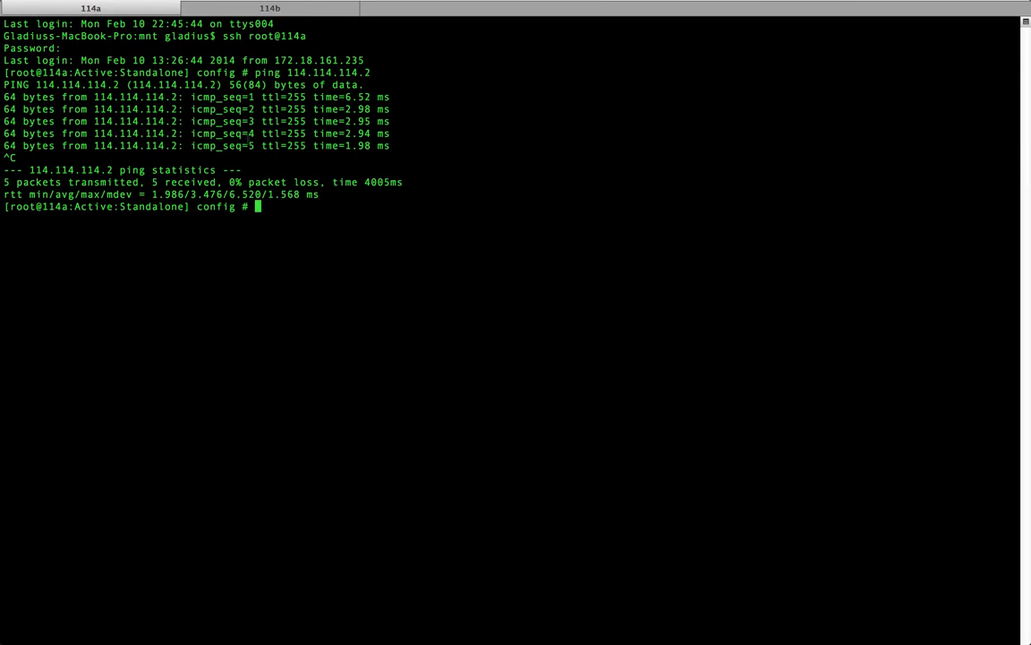
pyautogui.hotkey('ctrl', 'Left')
# Step: Open Device Management > Devices on 114a, listing only 114a.bigip.com (Self)
pyautogui.click(348, 33)
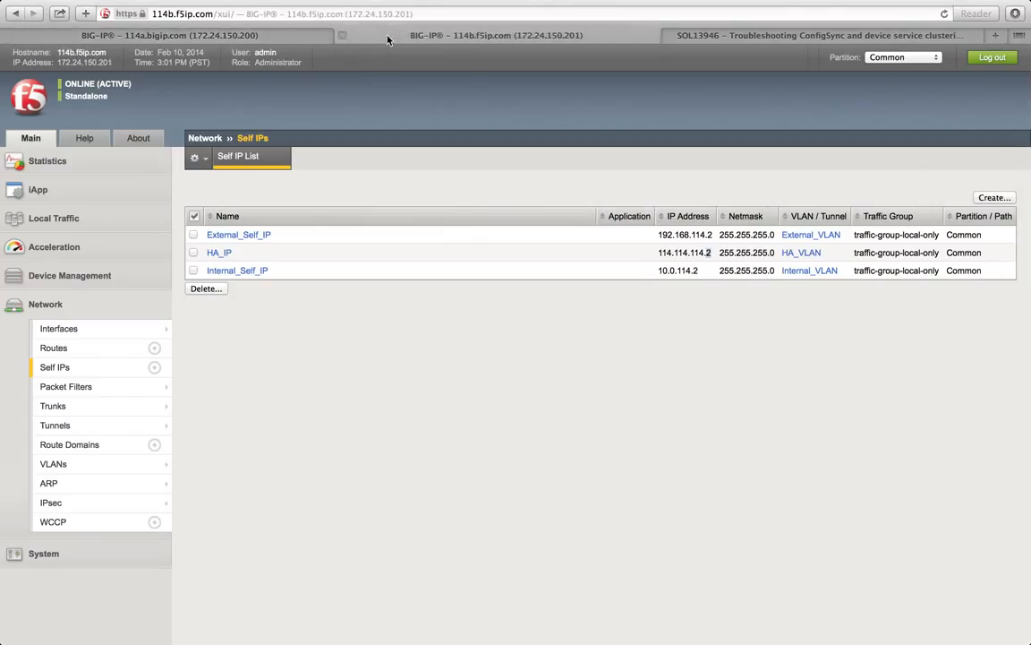
pyautogui.click(206, 34)
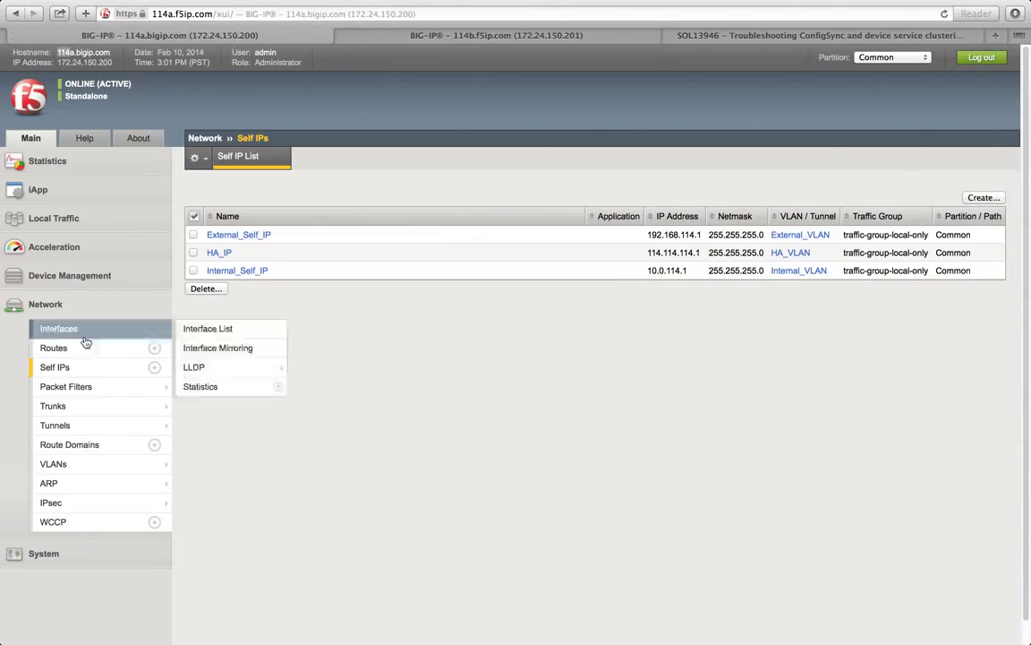
pyautogui.click(91, 277)
pyautogui.moveTo(98, 359)
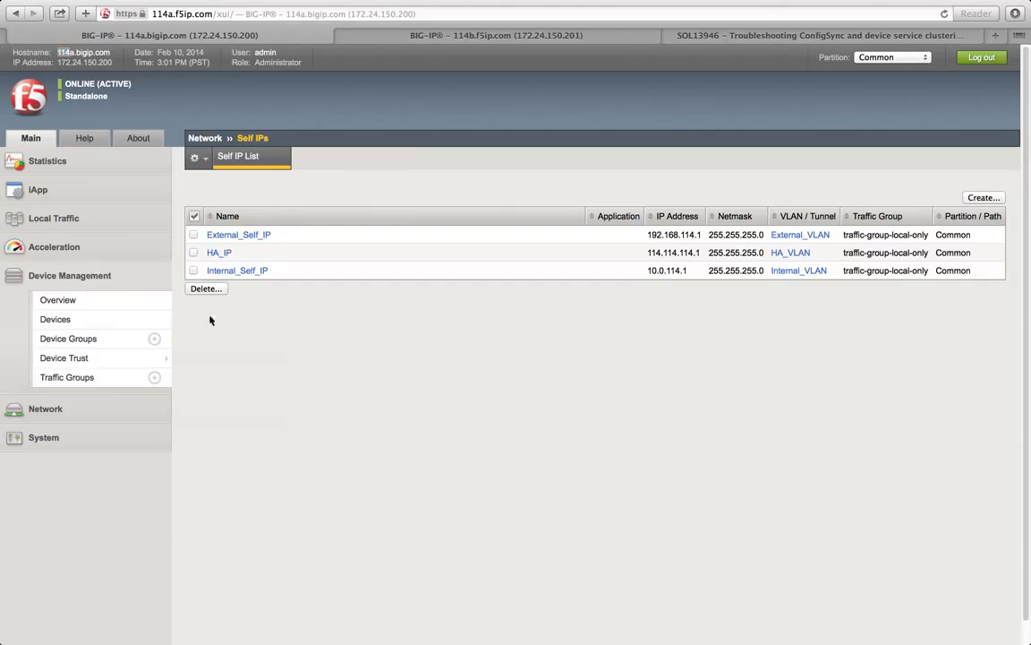
pyautogui.click(56, 277)
pyautogui.click(56, 276)
pyautogui.click(70, 323)
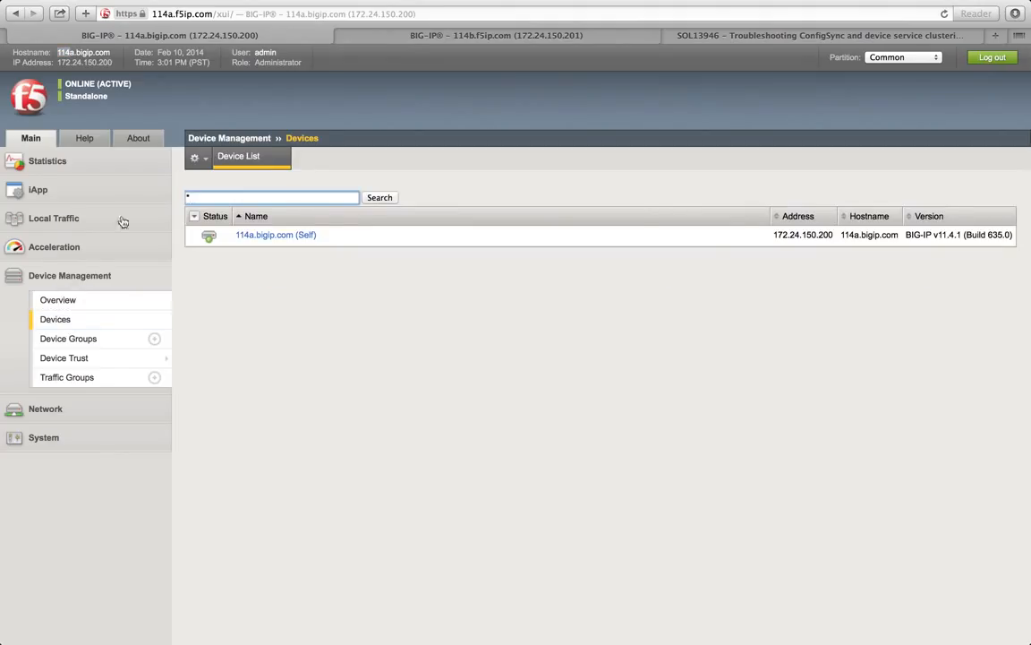
# Step: Open the Devices list on 114b as well, then go back to the 114a tab
pyautogui.click(372, 37)
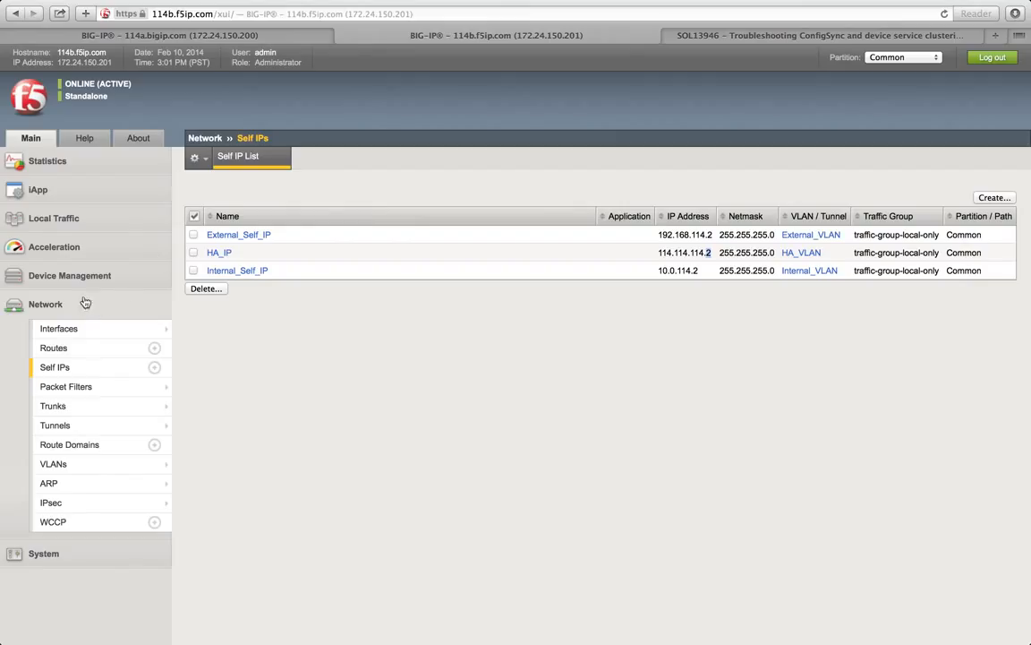
pyautogui.click(64, 276)
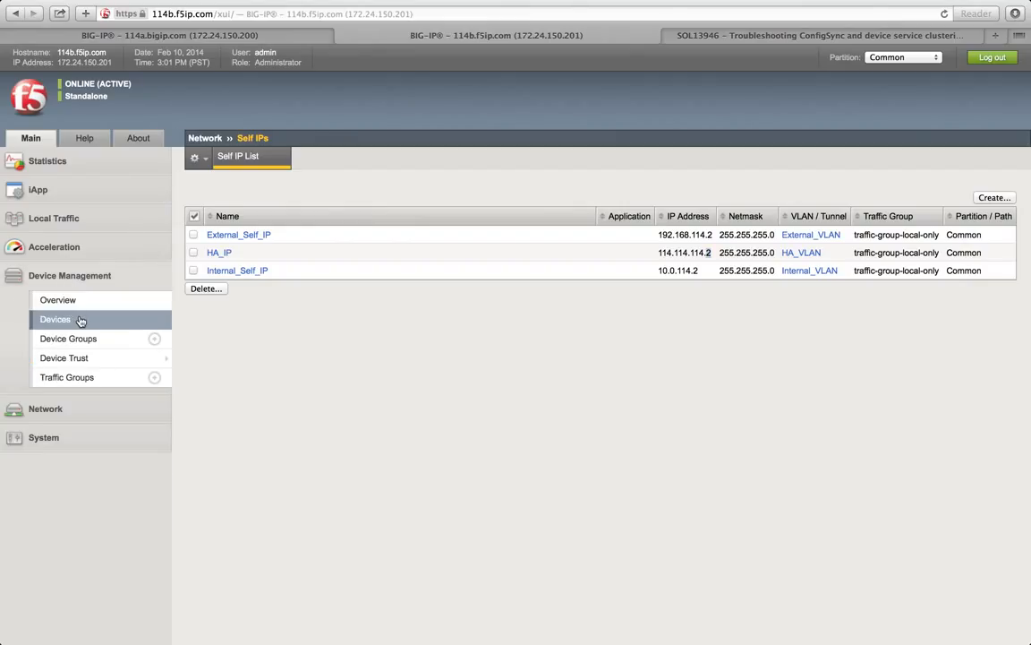
pyautogui.click(80, 320)
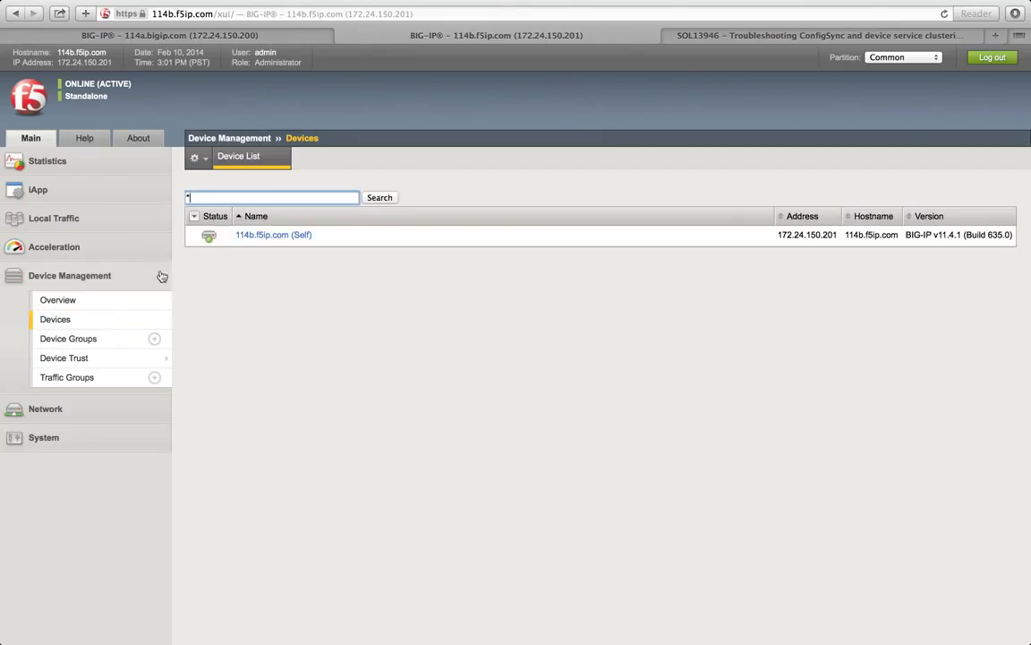
pyautogui.hotkey('ctrl', 'Left')
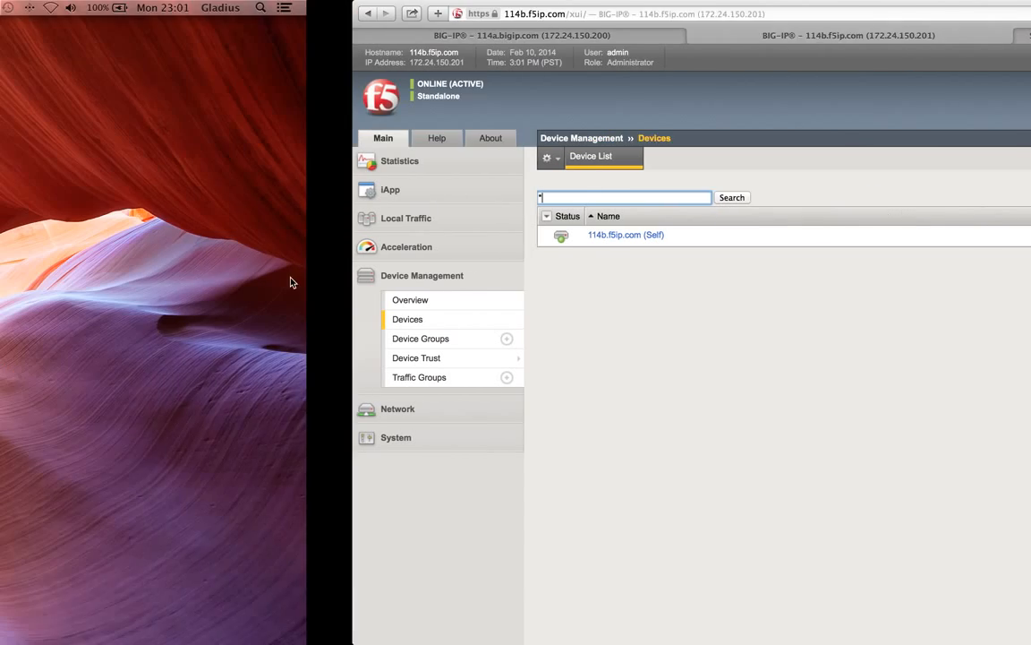
pyautogui.hotkey('ctrl', 'Right')
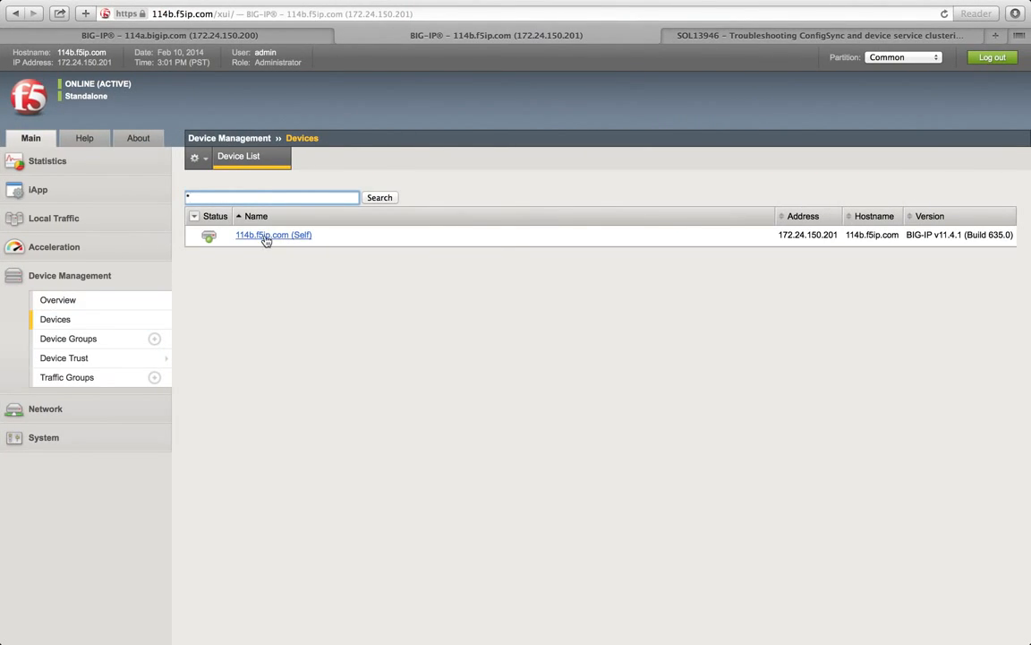
pyautogui.click(180, 37)
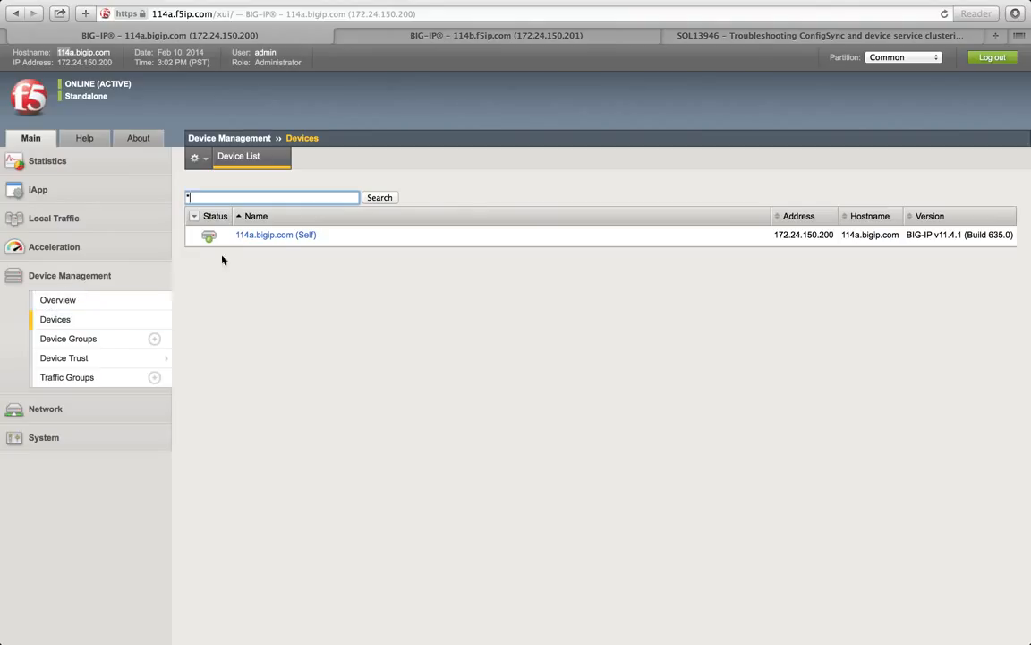
# Step: Open 114a's own device properties and save 114.114.114.1 (HA_VLAN) as its ConfigSync local address
pyautogui.click(278, 237)
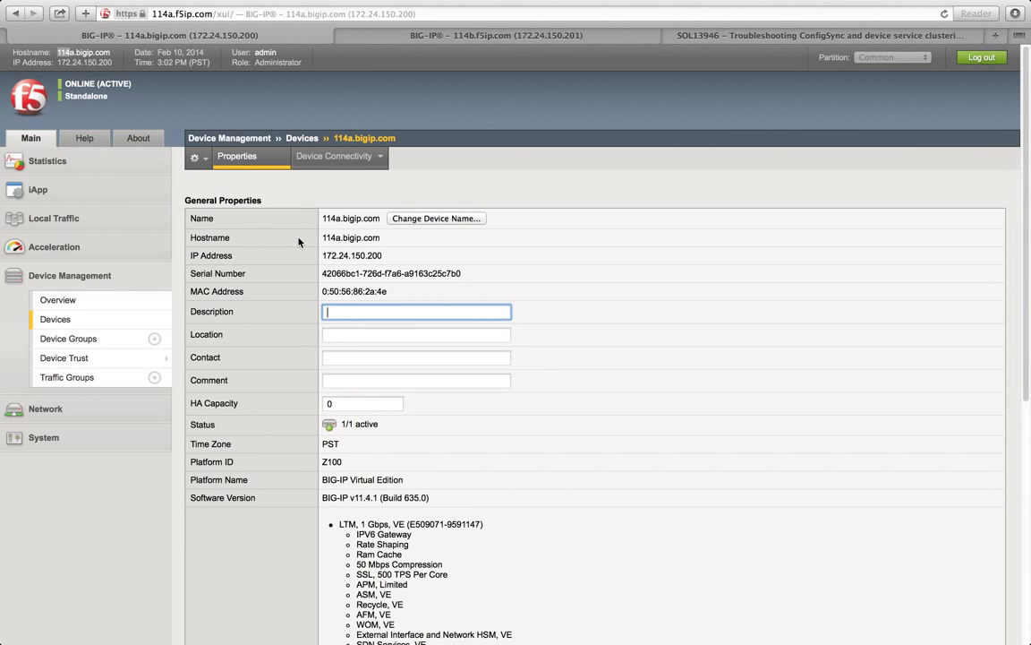
pyautogui.scroll(-2, 299, 242)
pyautogui.scroll(2, 299, 242)
pyautogui.moveTo(321, 153)
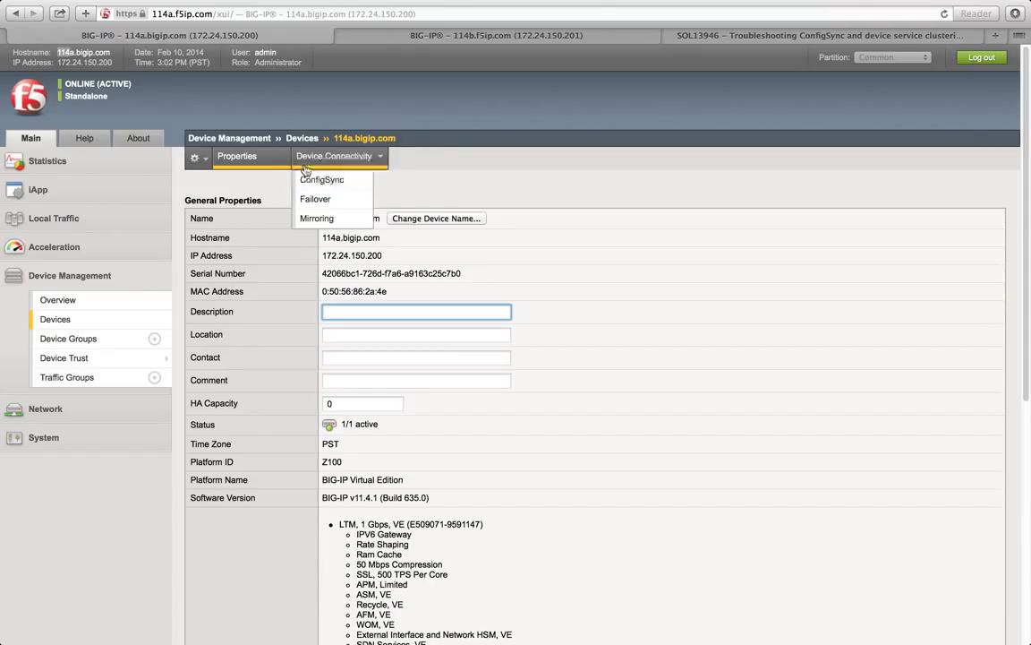
pyautogui.click(328, 183)
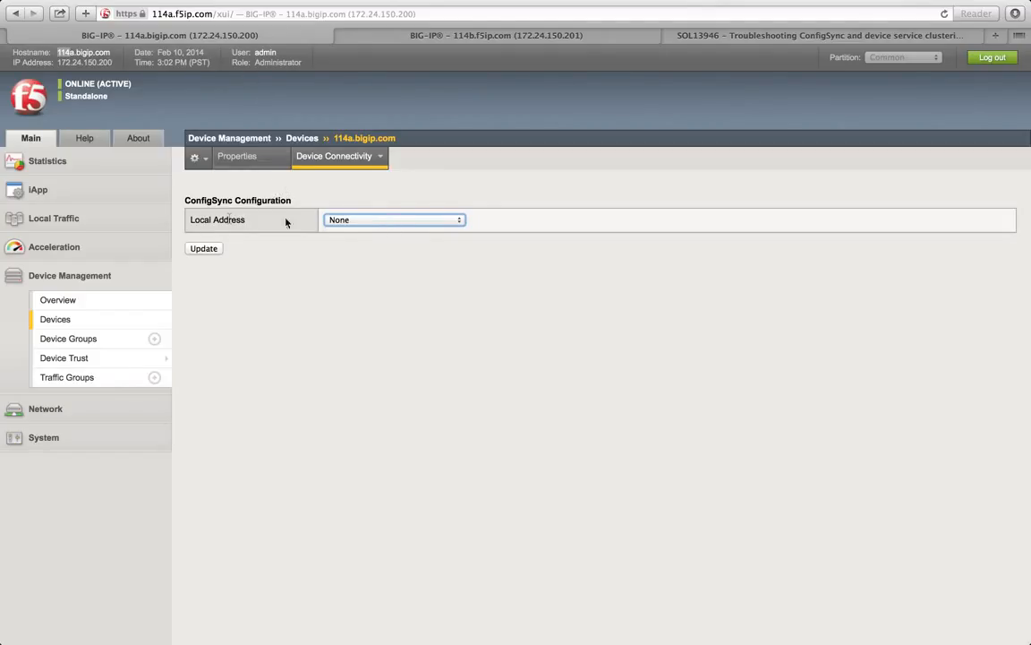
pyautogui.moveTo(265, 223); pyautogui.dragTo(187, 222)
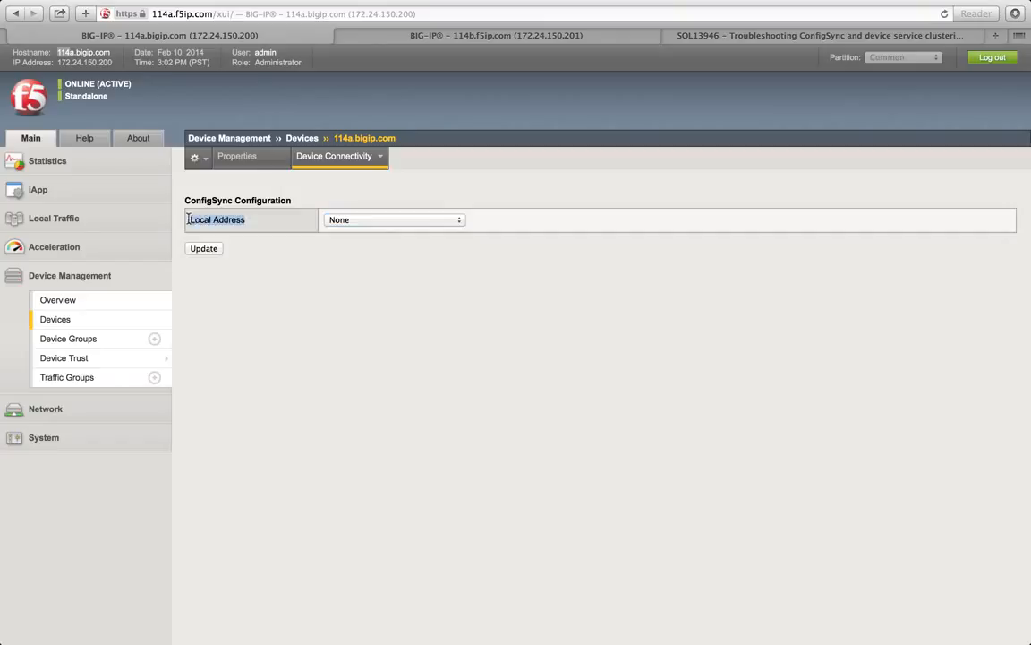
pyautogui.click(339, 222)
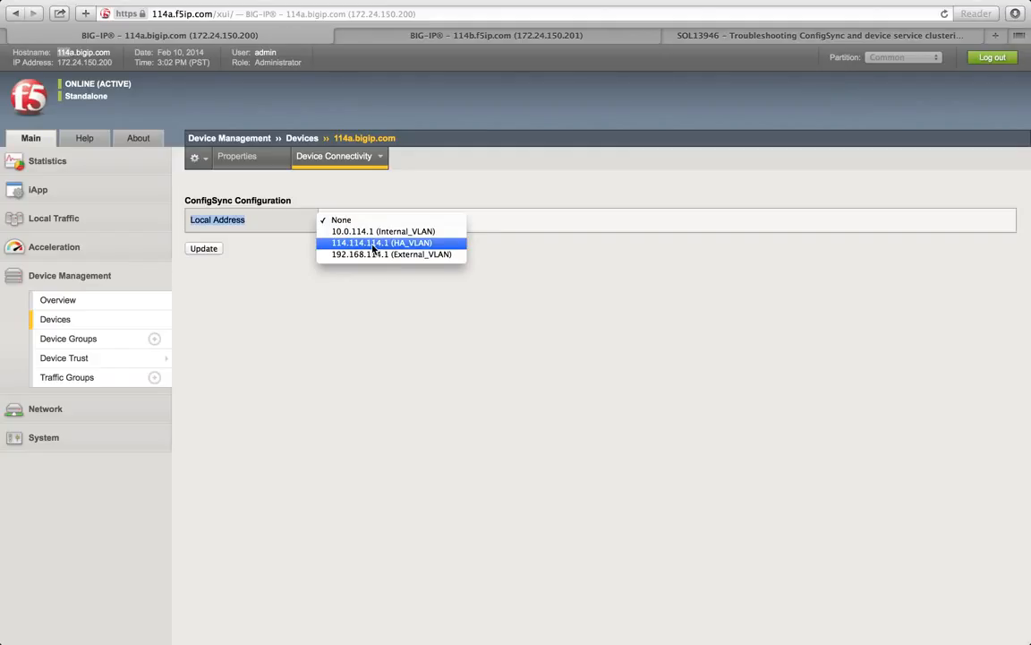
pyautogui.click(372, 245)
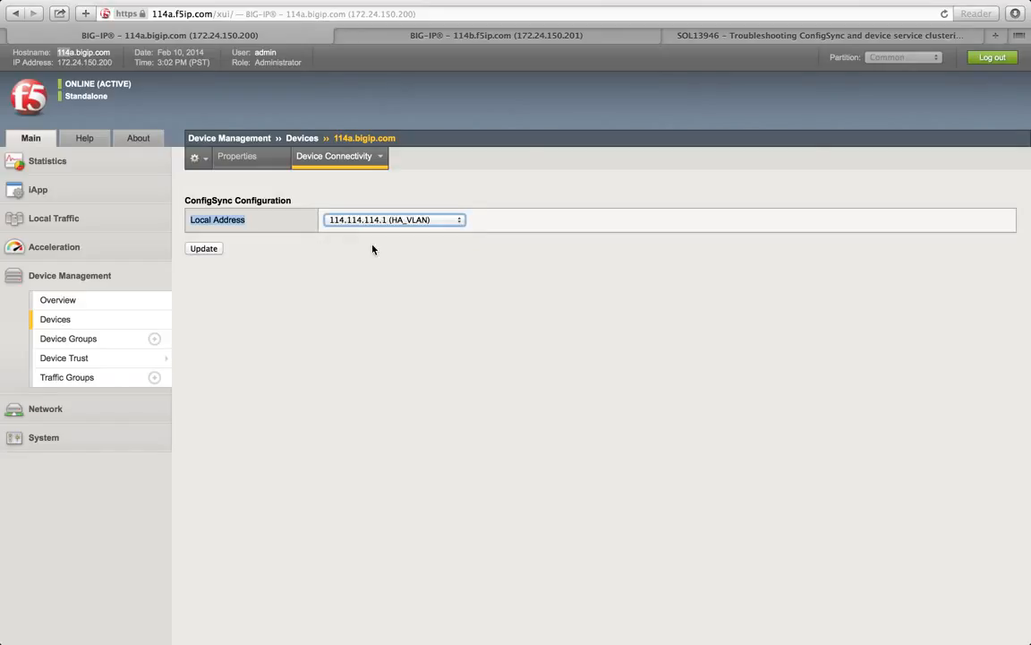
pyautogui.click(215, 250)
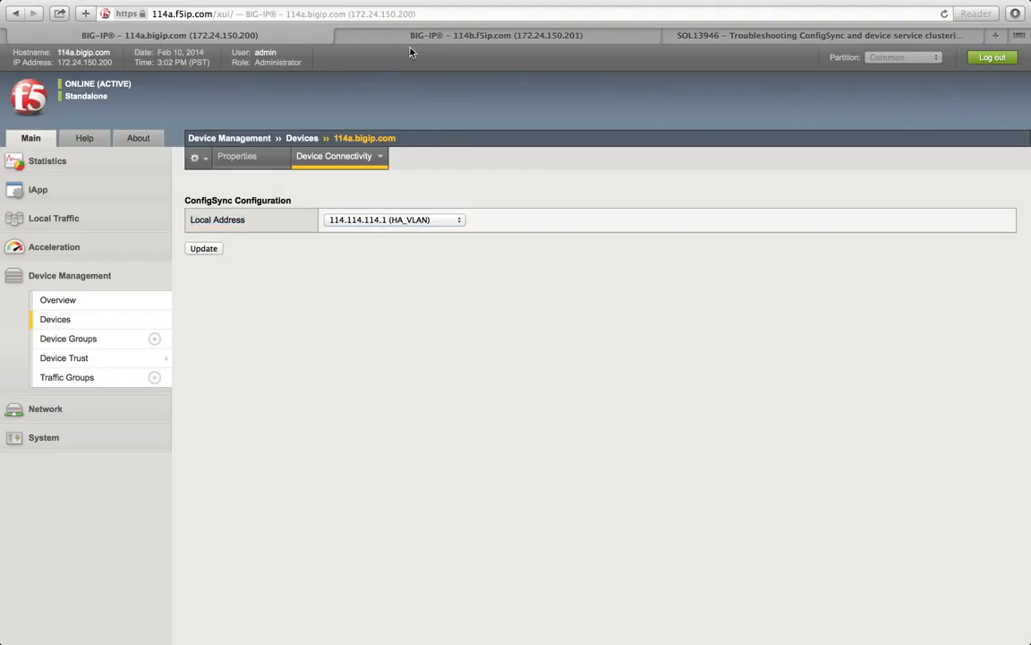
# Step: Add 114.114.114.1 (HA_VLAN) on port 1026 to 114a's failover unicast configuration
pyautogui.moveTo(358, 157)
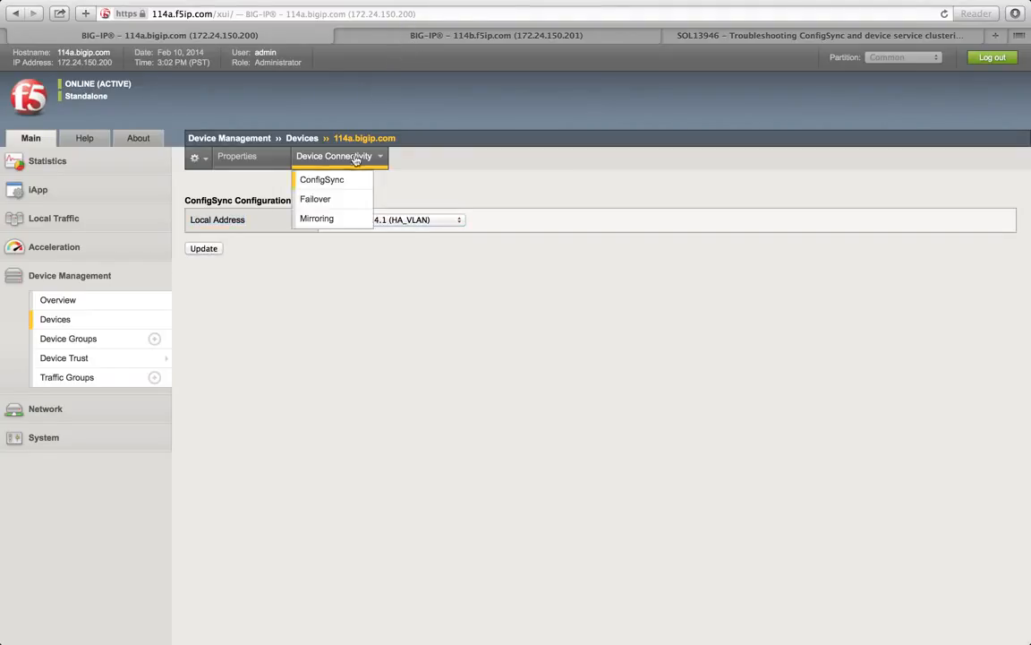
pyautogui.click(338, 201)
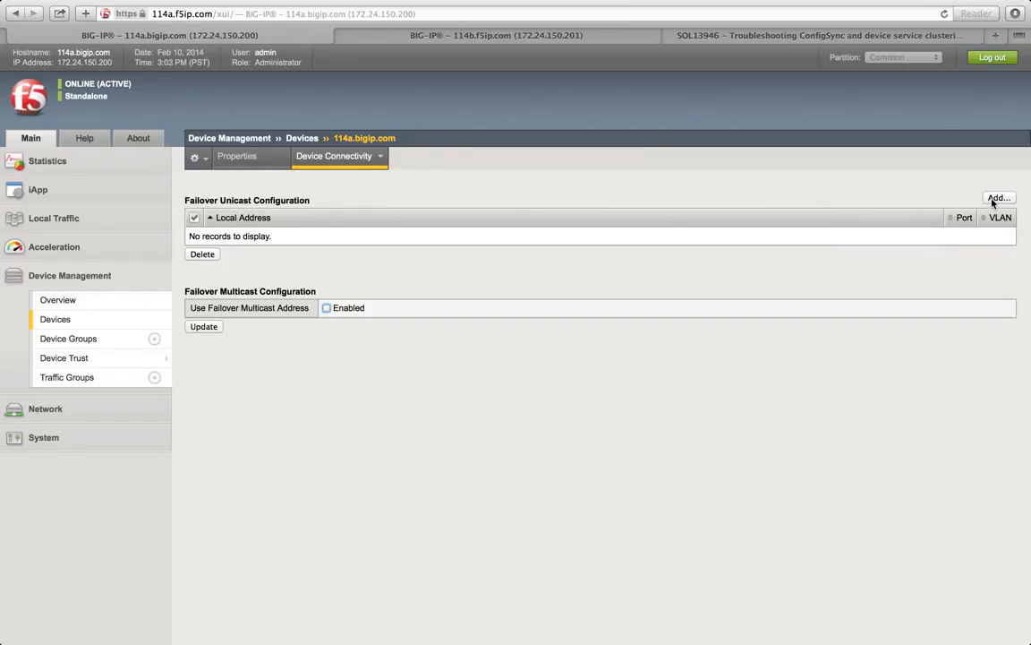
pyautogui.moveTo(368, 156)
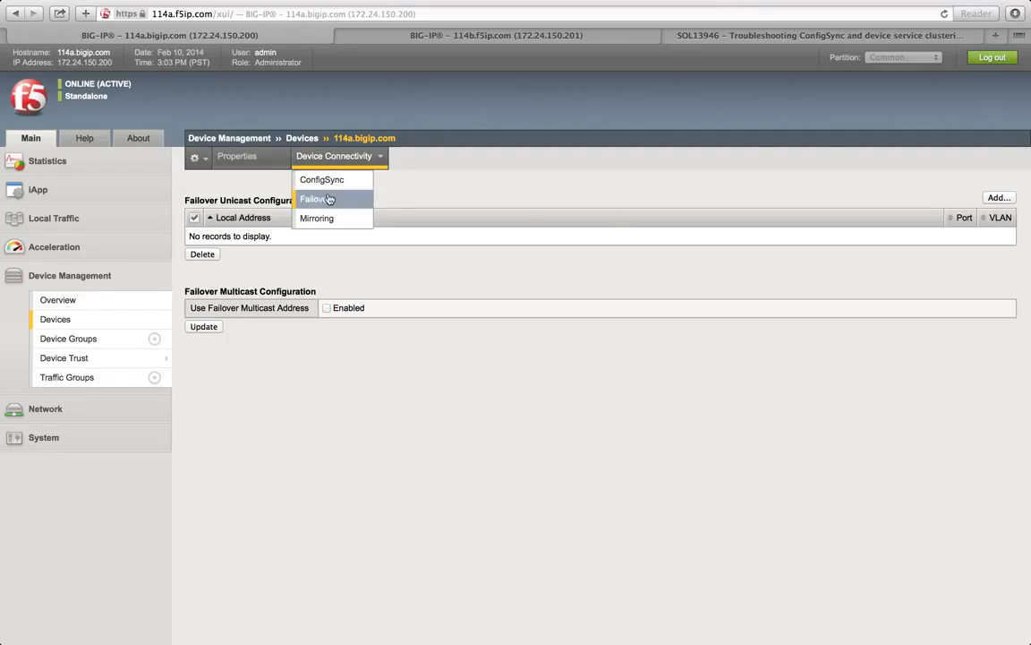
pyautogui.click(998, 198)
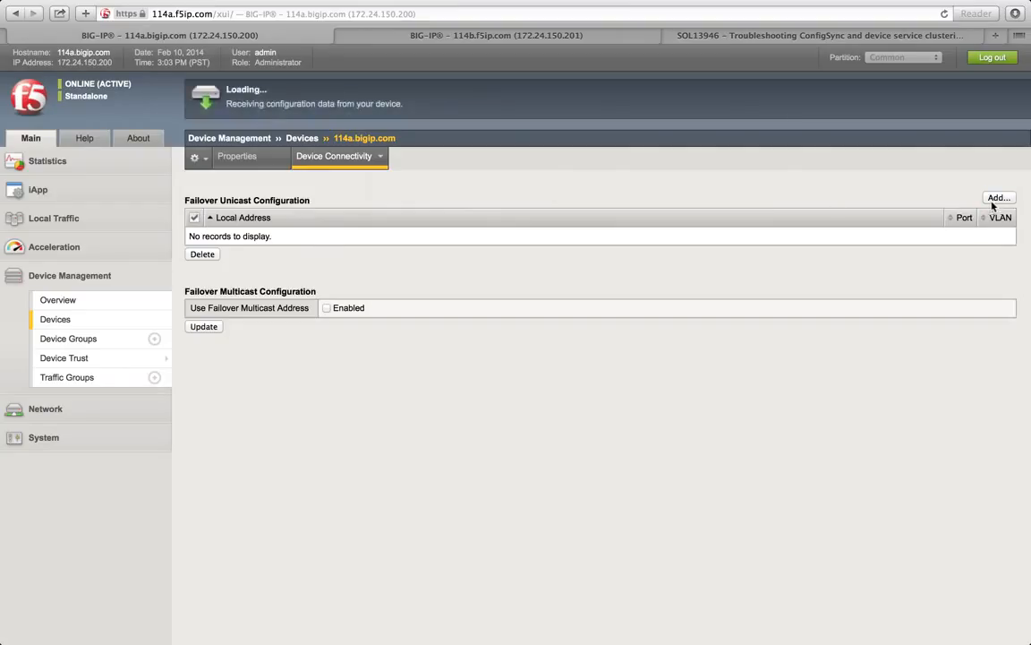
pyautogui.click(461, 203)
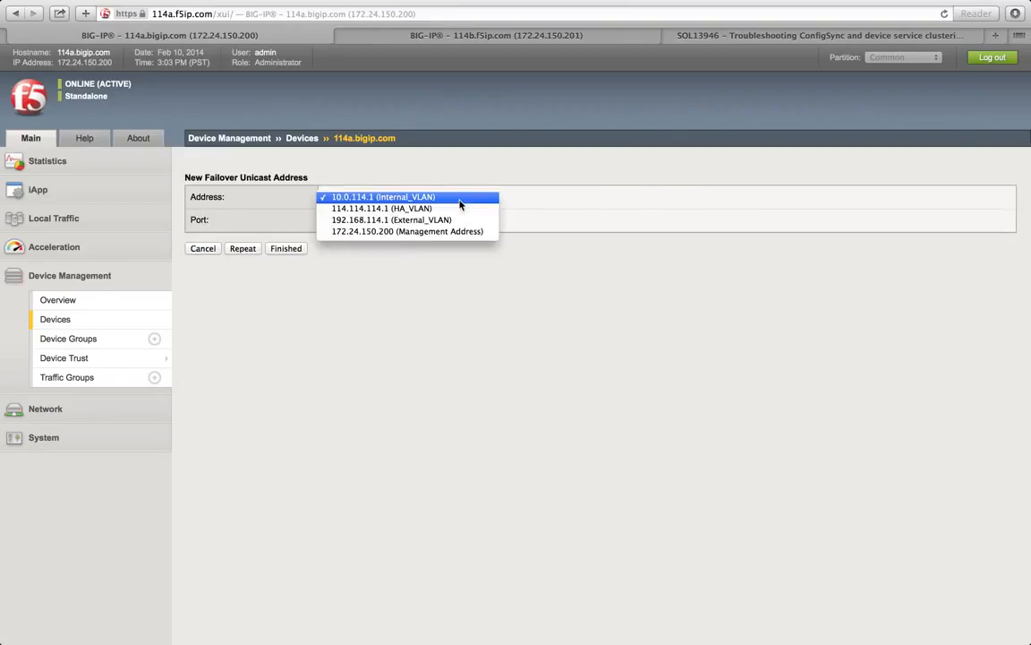
pyautogui.click(452, 209)
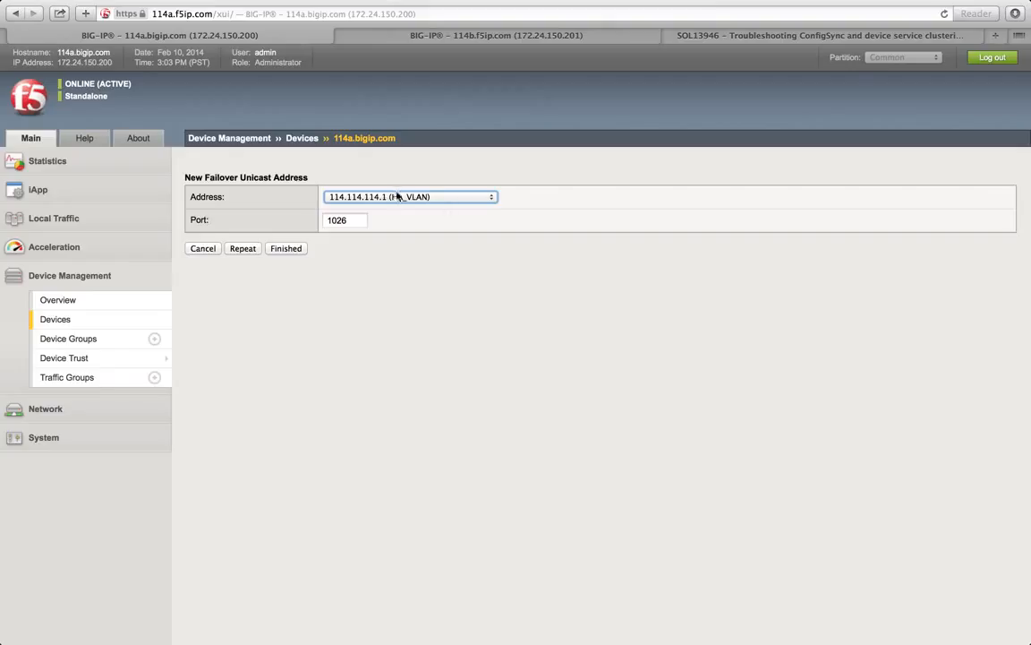
pyautogui.click(287, 250)
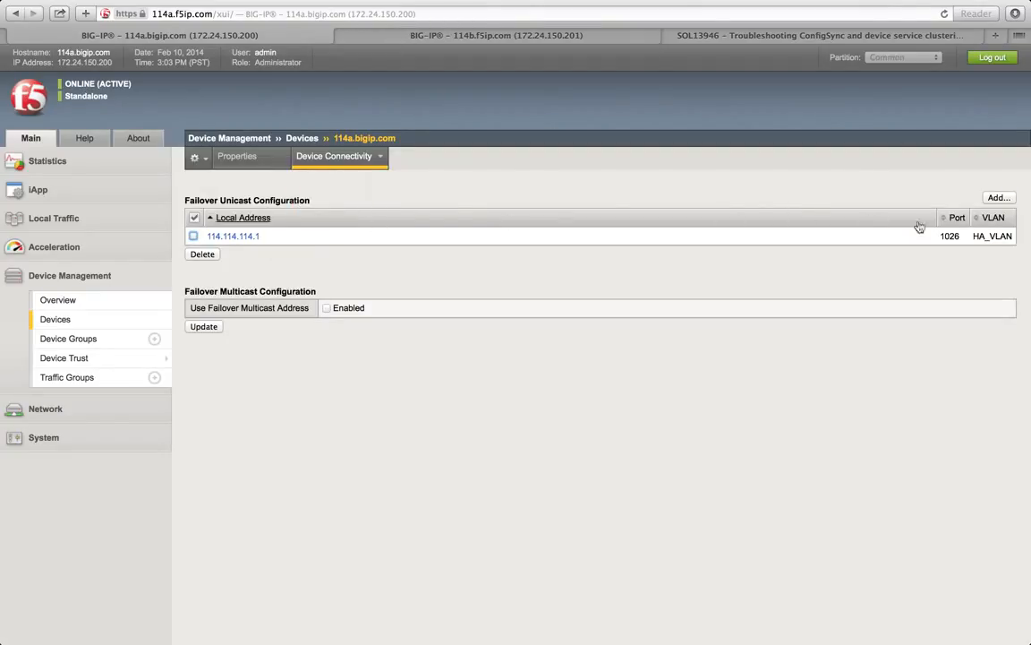
pyautogui.moveTo(248, 233); pyautogui.dragTo(207, 234)
# Step: Expand the Network menu in the left sidebar to reveal its submenu items
pyautogui.click(309, 234)
pyautogui.click(54, 407)
pyautogui.moveTo(57, 384)
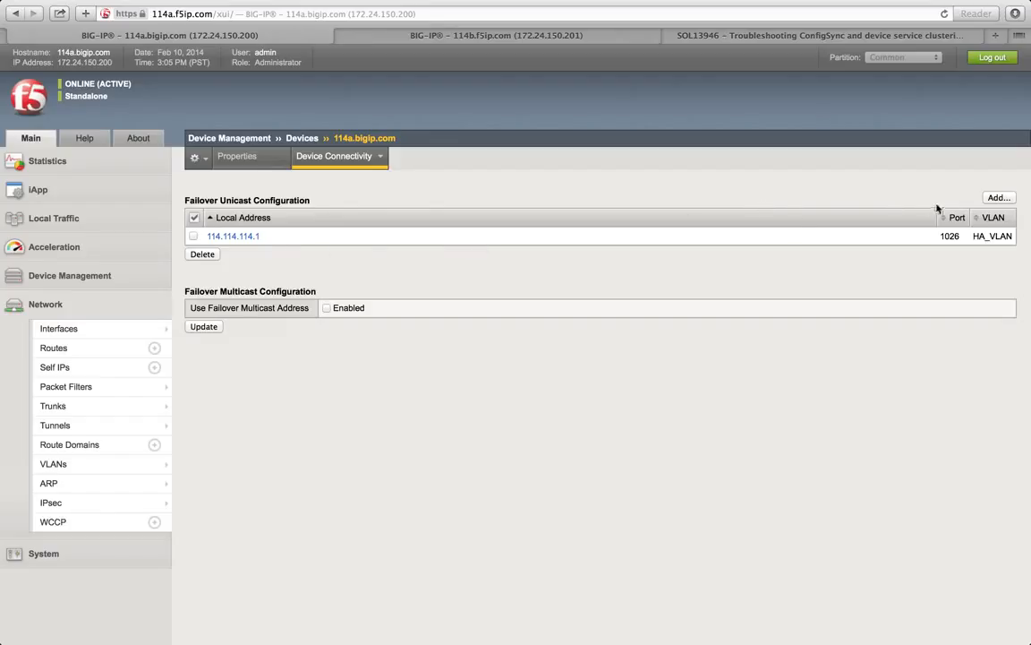
# Step: Add 172.24.150.200 (Management Address) on port 1026 as a second failover unicast address
pyautogui.click(999, 199)
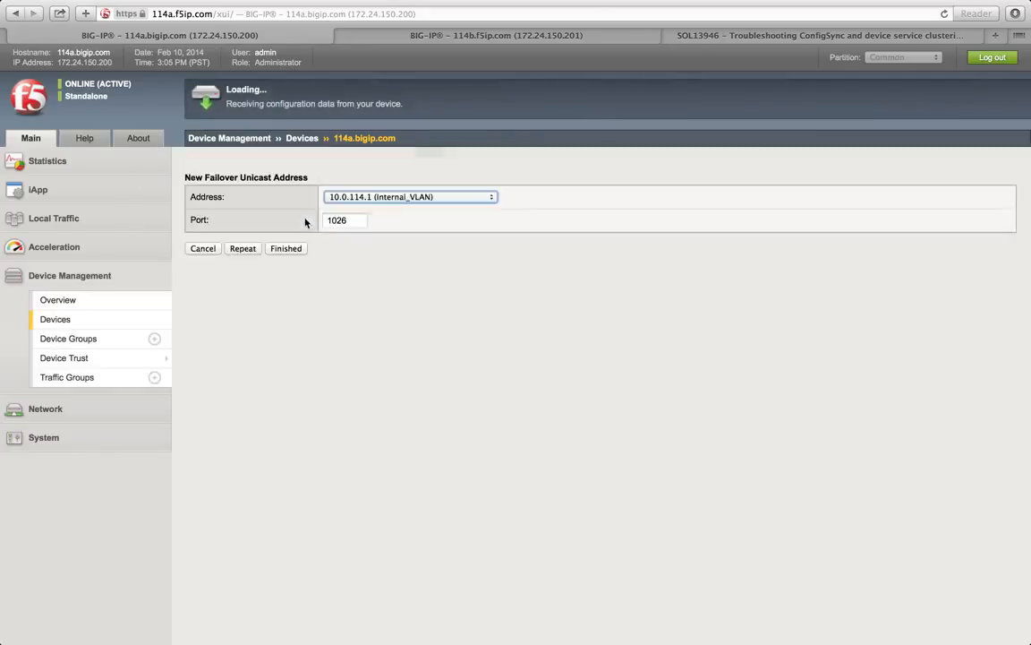
pyautogui.click(360, 196)
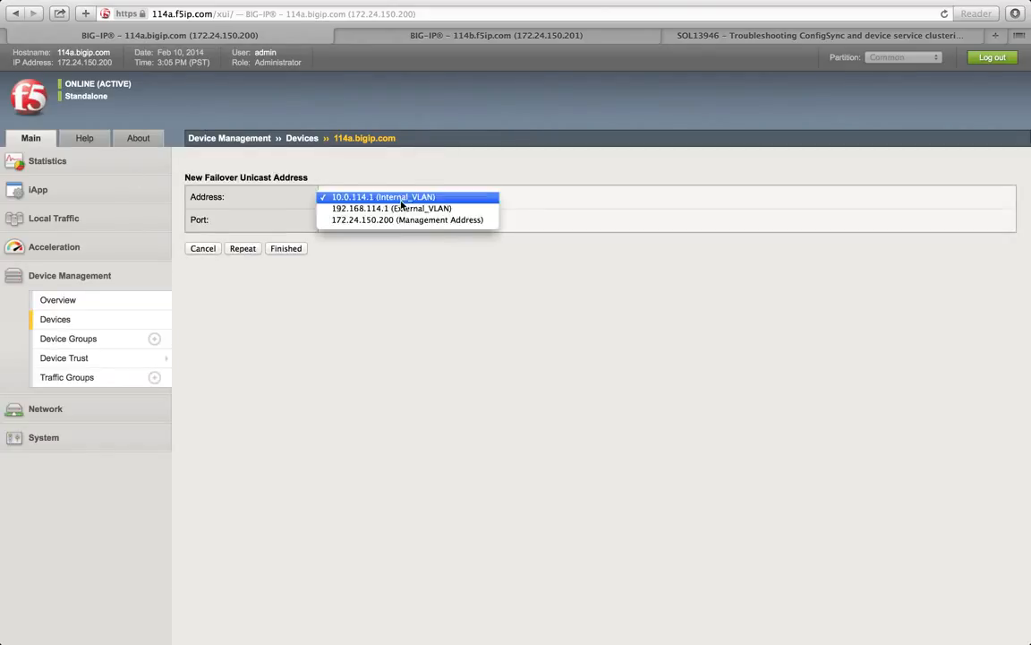
pyautogui.click(392, 220)
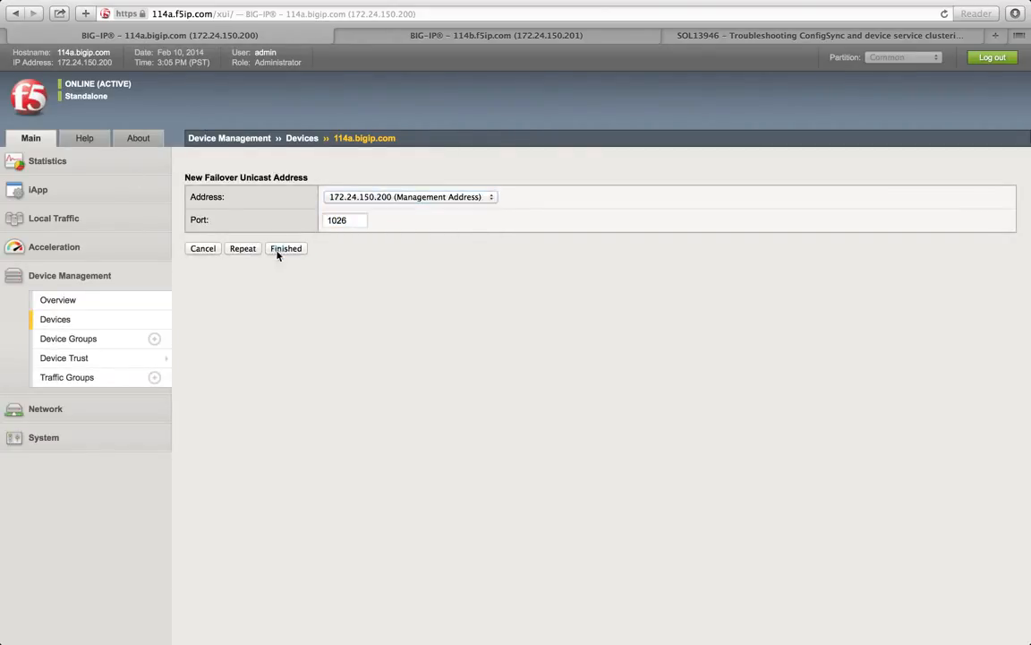
pyautogui.click(282, 249)
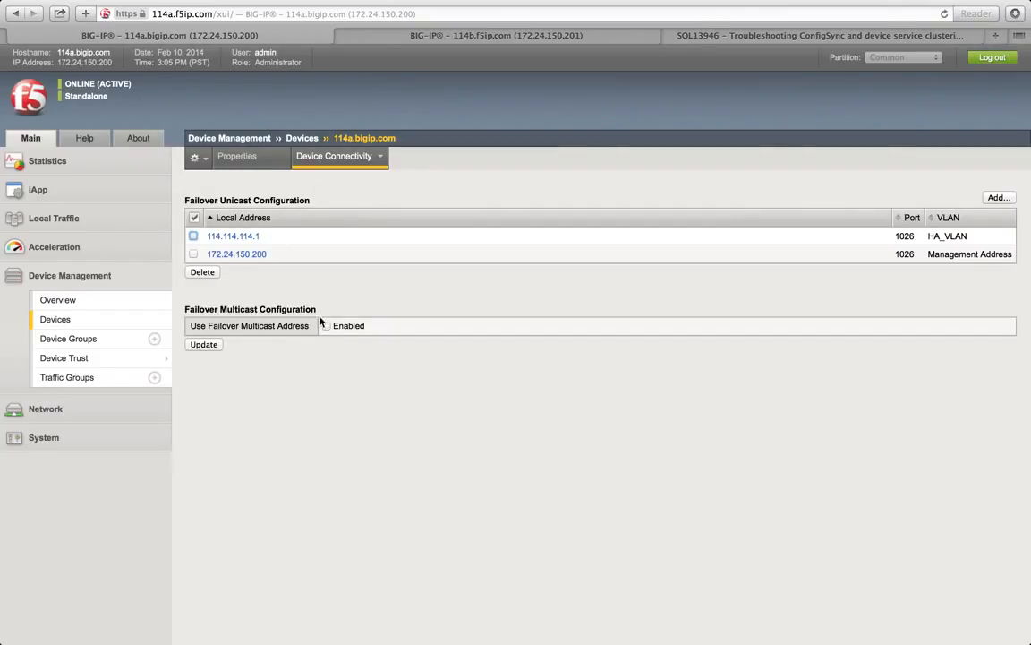
# Step: Enable Use Failover Multicast Address, showing eth0, 224.0.0.245 and port 62960
pyautogui.moveTo(221, 309); pyautogui.dragTo(198, 309)
pyautogui.moveTo(317, 205); pyautogui.dragTo(245, 201)
pyautogui.click(244, 201)
pyautogui.moveTo(320, 312); pyautogui.dragTo(274, 309)
pyautogui.click(272, 308)
pyautogui.moveTo(221, 308); pyautogui.dragTo(317, 310)
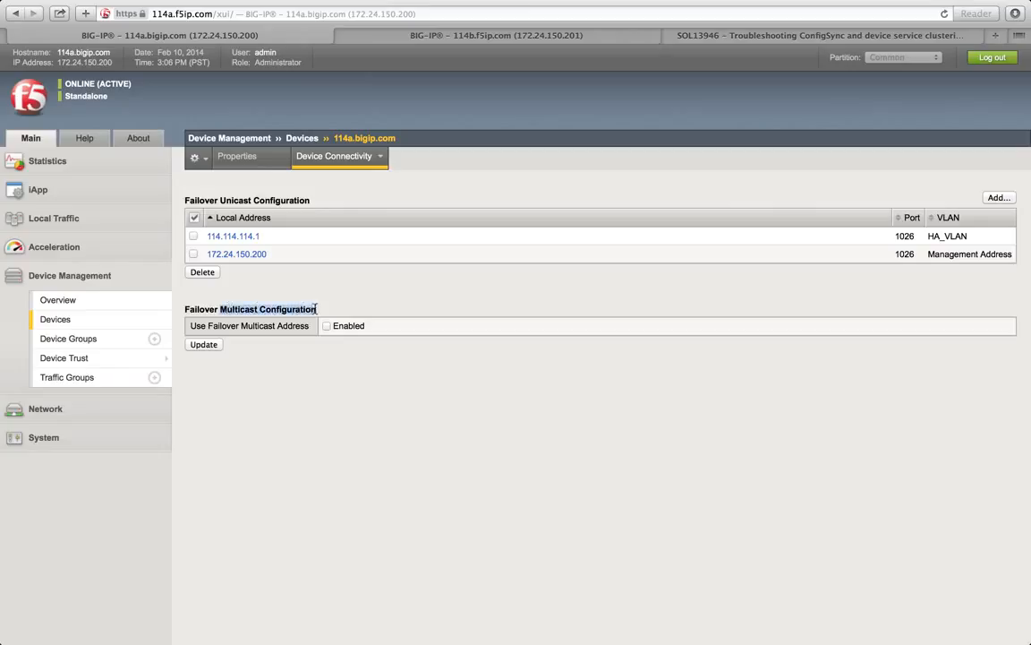
pyautogui.click(320, 311)
pyautogui.click(327, 327)
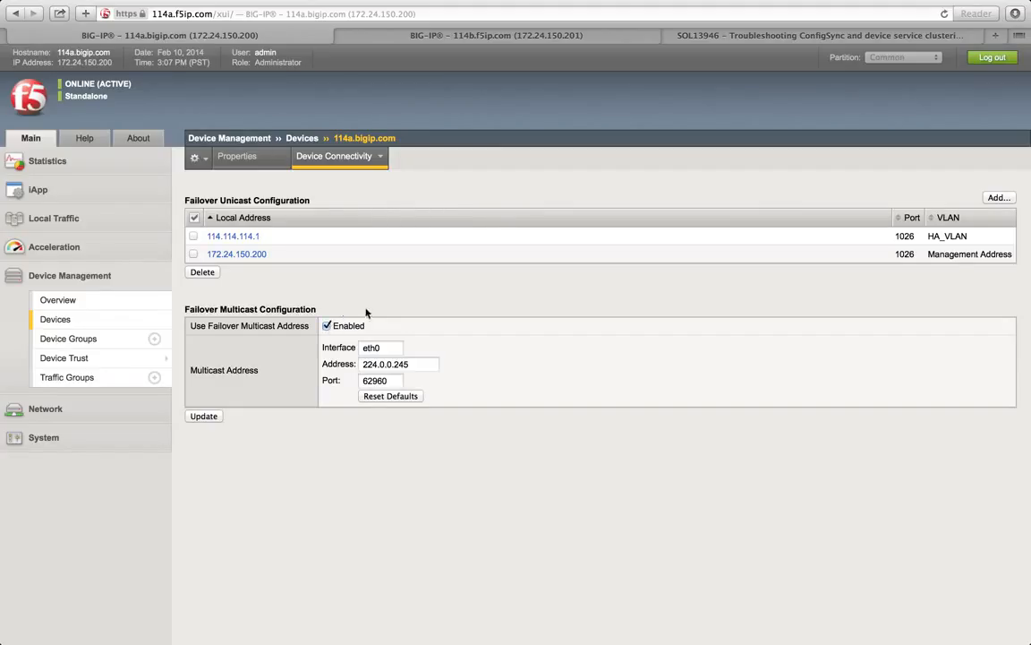
# Step: Update 114a's failover multicast settings (eth0, 224.0.0.245, port 62960)
pyautogui.click(198, 418)
# Step: On the 114b session, open 114b.f5ip.com (Self) and save 114.114.114.2 (HA_VLAN) as ConfigSync address
pyautogui.click(428, 36)
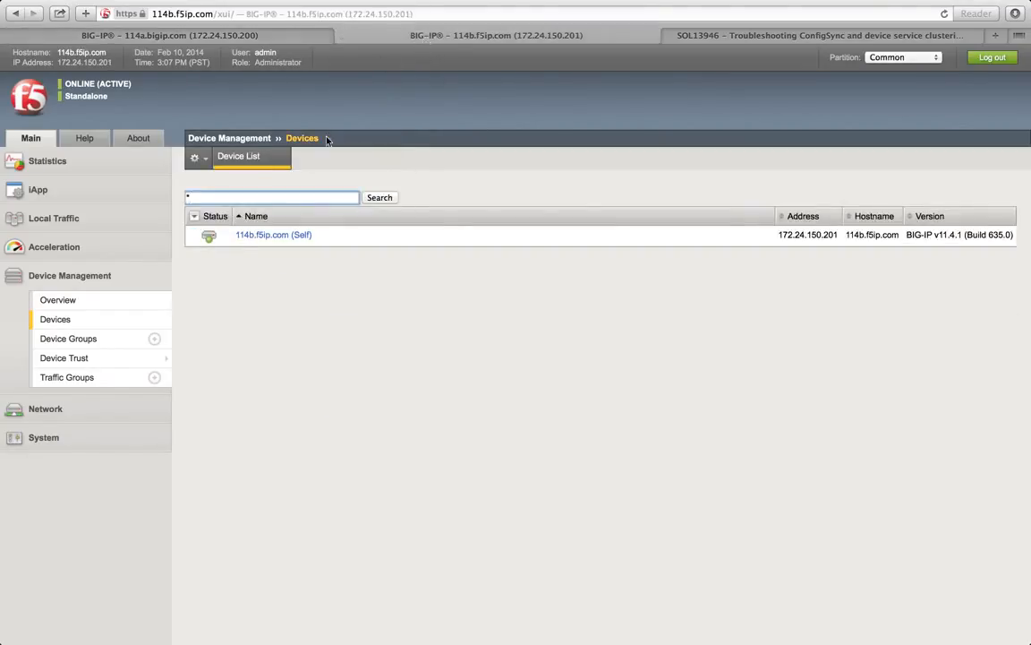
pyautogui.click(266, 234)
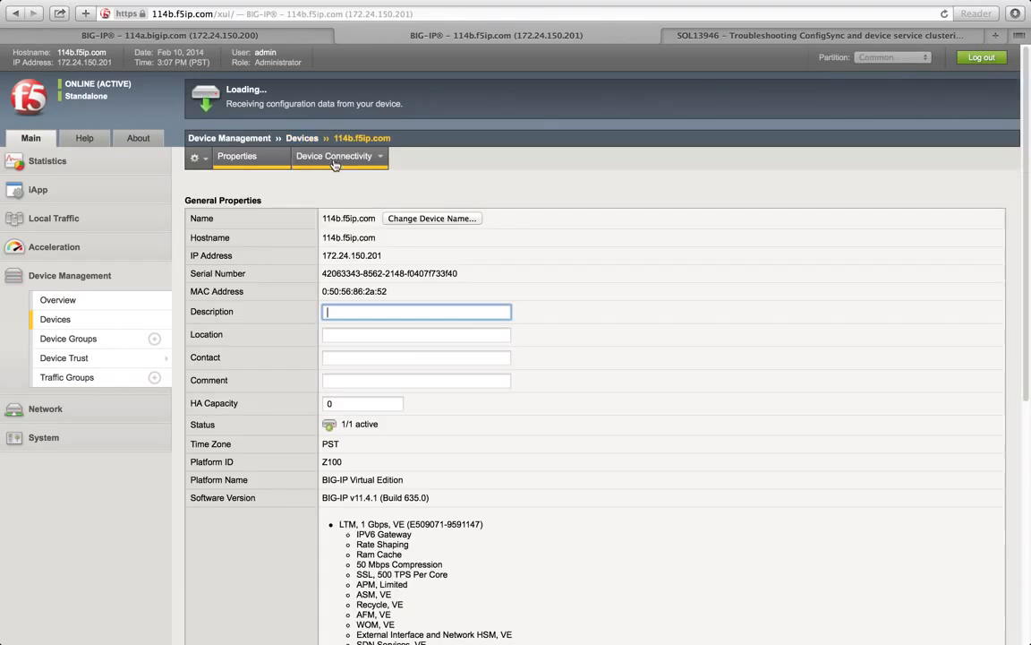
pyautogui.moveTo(334, 164)
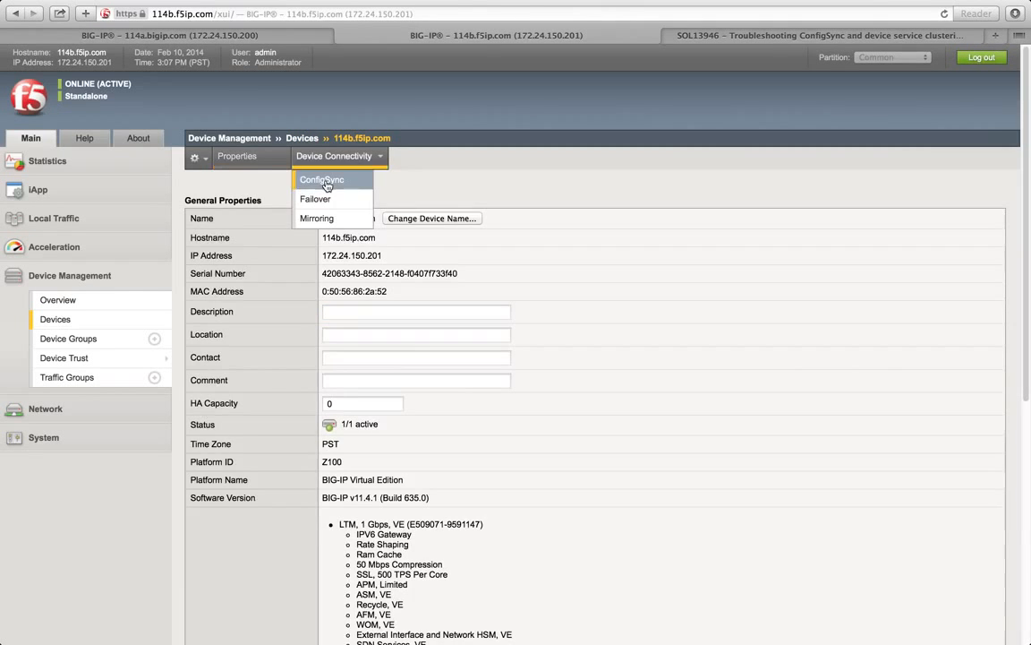
pyautogui.click(309, 178)
pyautogui.click(454, 218)
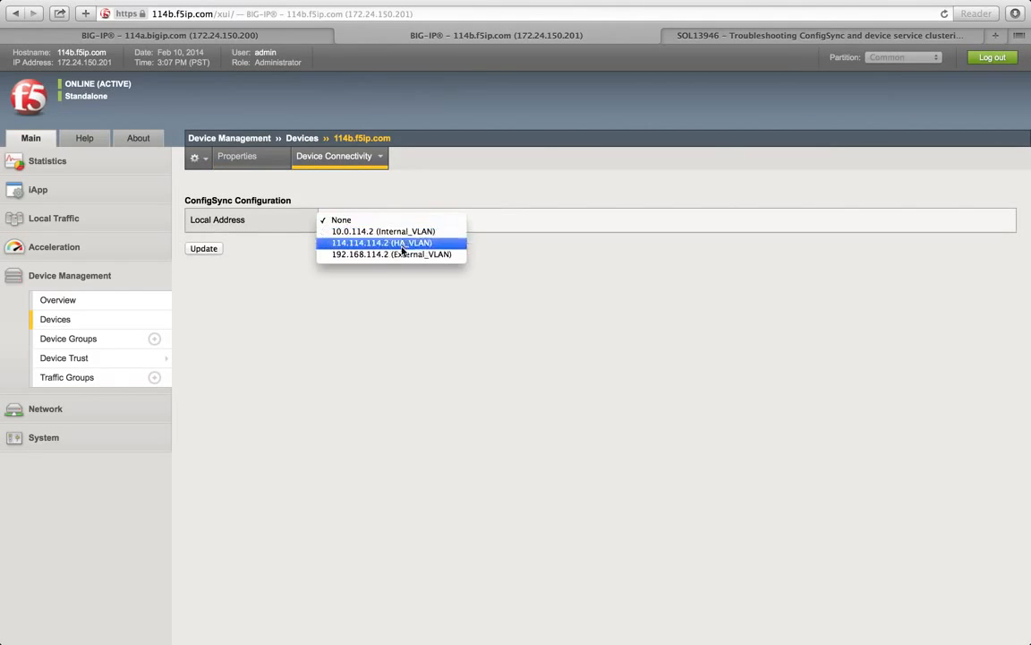
pyautogui.click(412, 239)
pyautogui.click(199, 251)
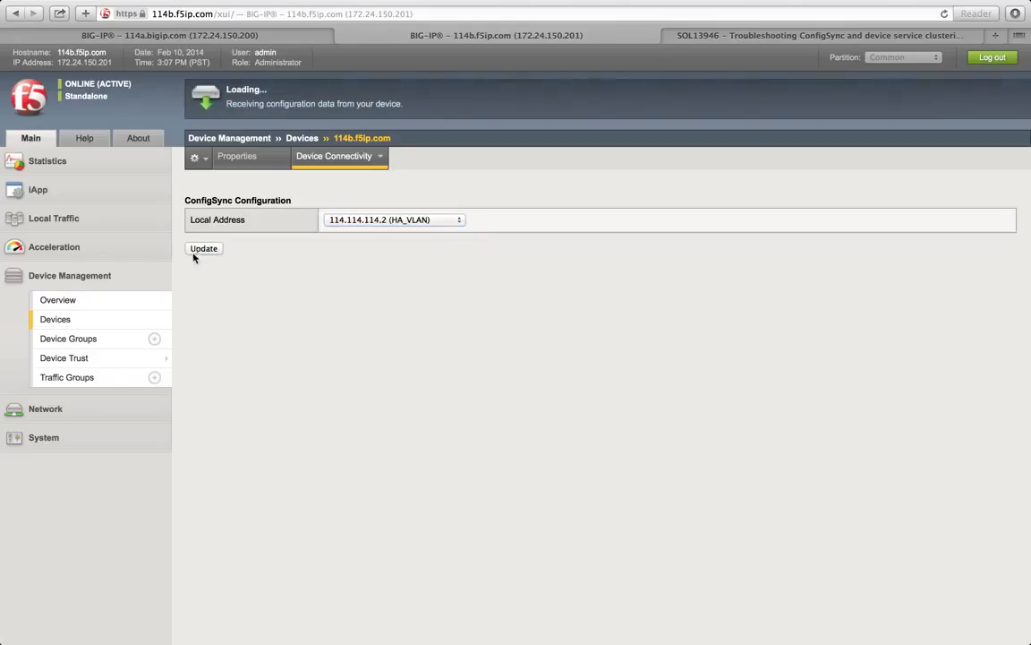
pyautogui.moveTo(339, 161)
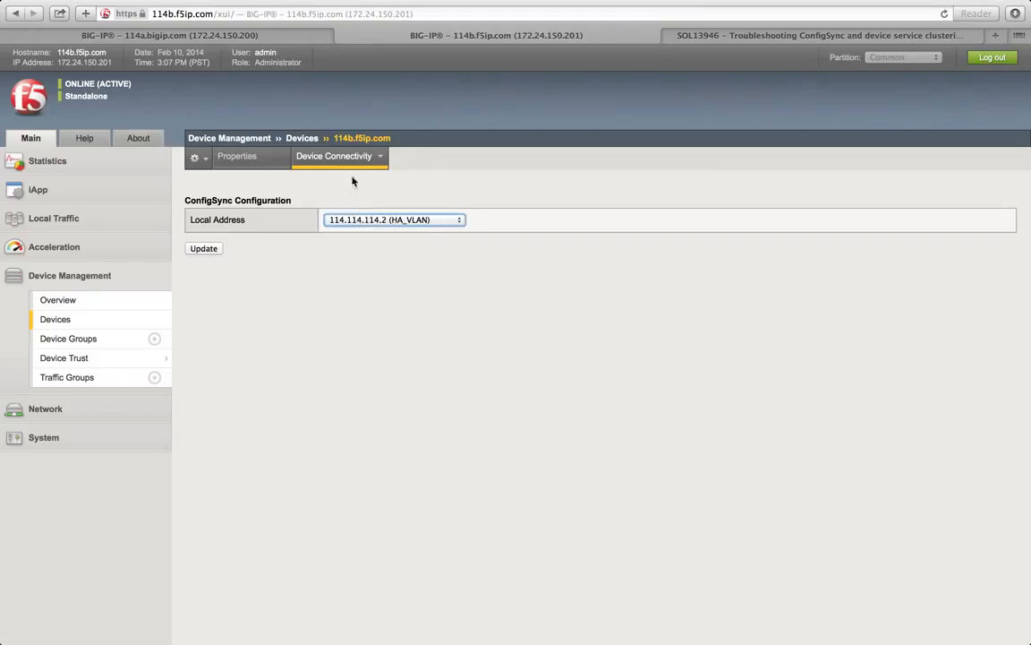
# Step: Add 114.114.114.2 (HA_VLAN) on port 1026 as 114b's first failover unicast address
pyautogui.click(336, 200)
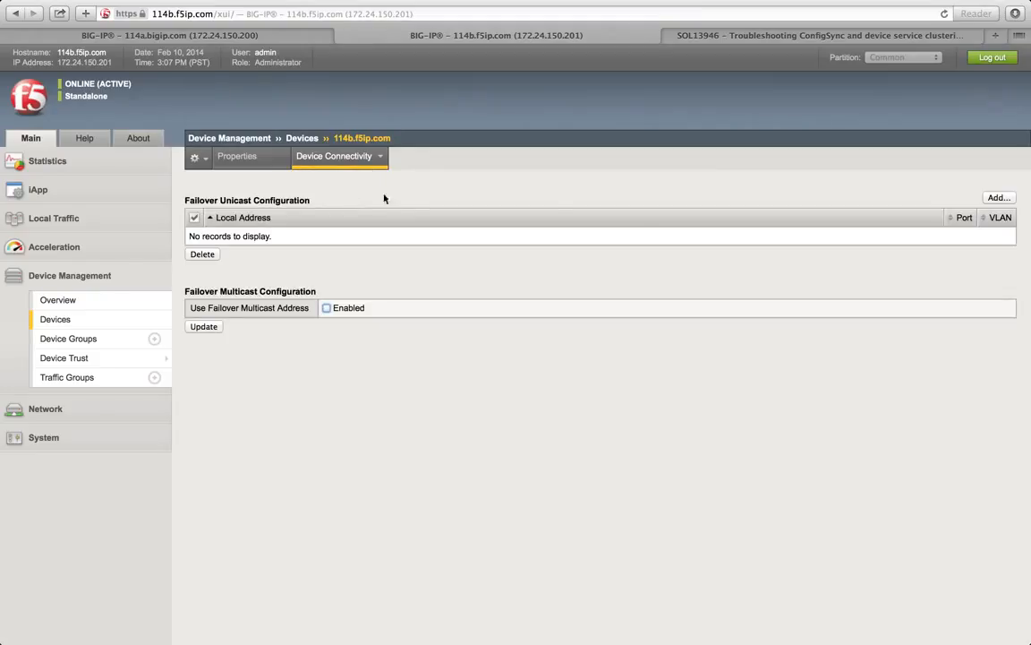
pyautogui.click(996, 199)
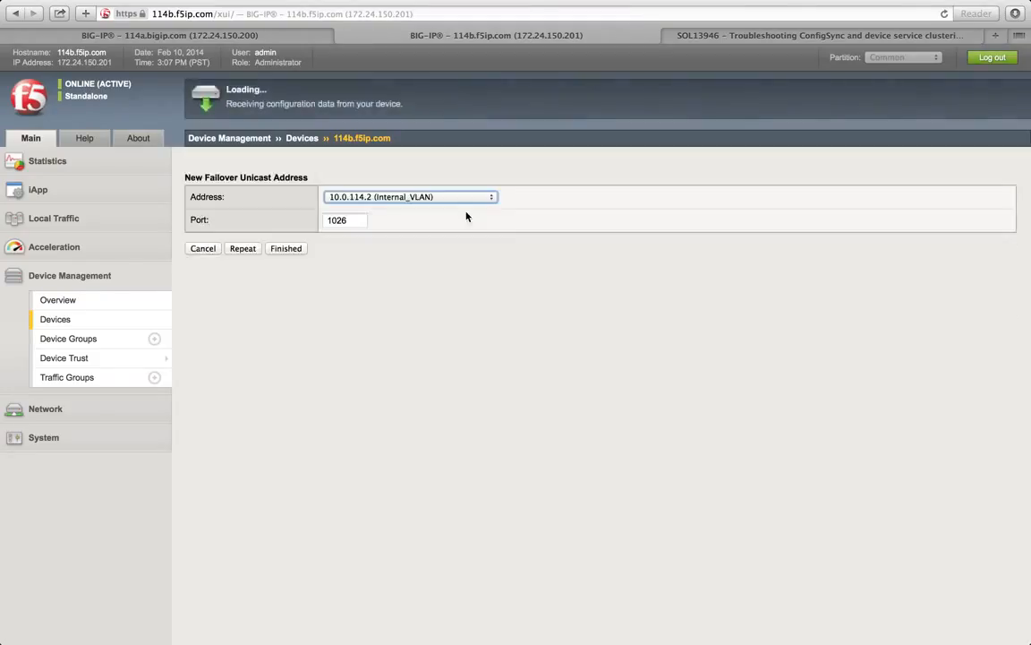
pyautogui.click(405, 197)
pyautogui.click(358, 212)
pyautogui.click(287, 249)
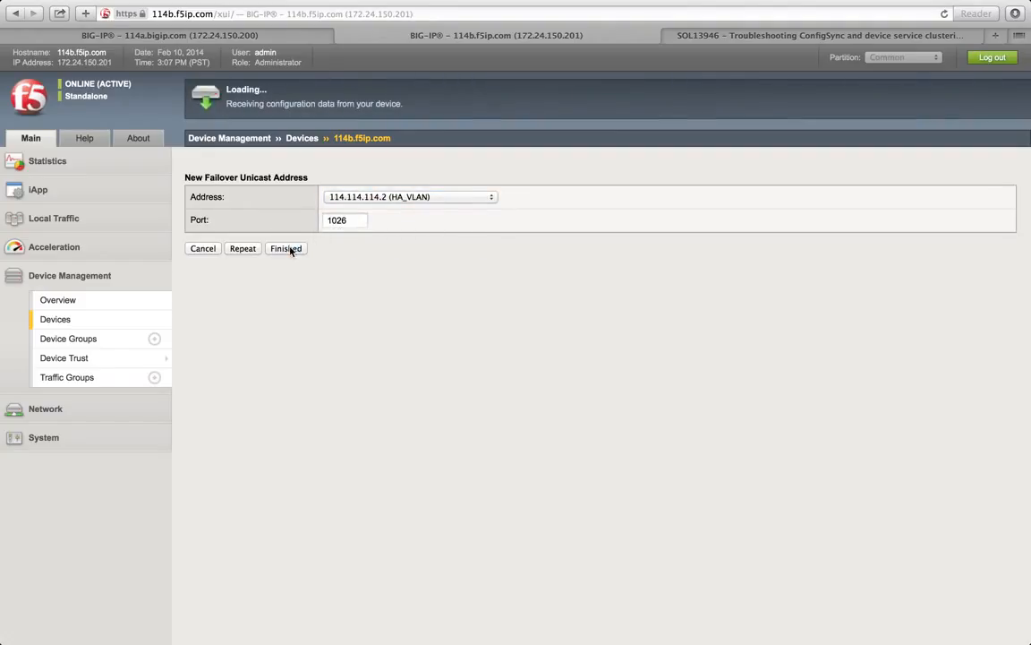
pyautogui.doubleClick(357, 223)
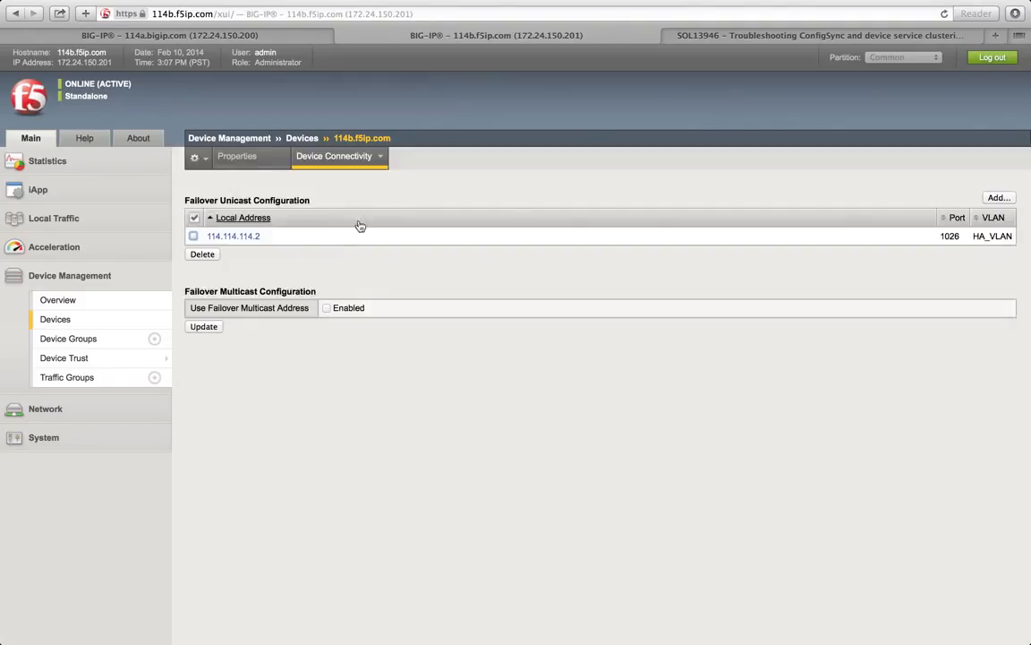
# Step: Add 172.24.150.201 (Management Address) as 114b's second failover unicast address
pyautogui.click(996, 205)
pyautogui.click(408, 198)
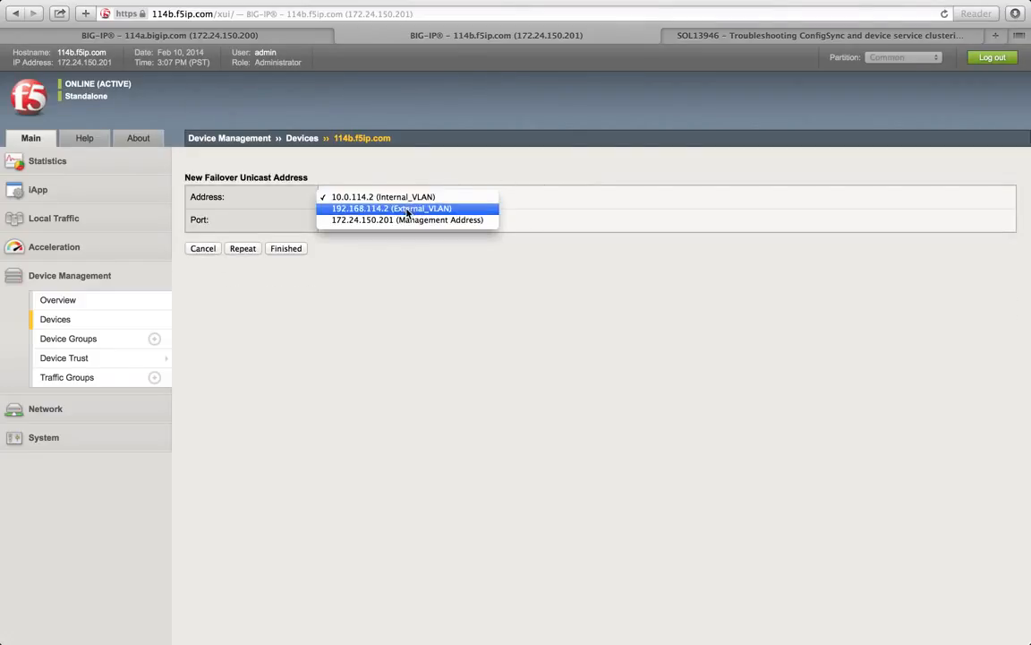
pyautogui.click(408, 221)
pyautogui.click(287, 248)
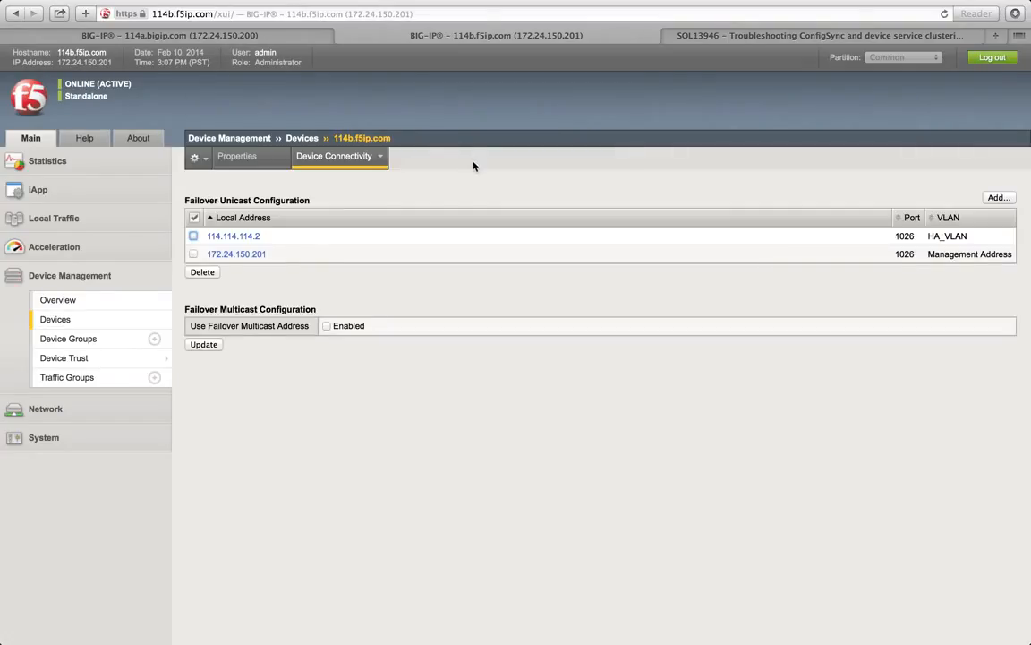
# Step: Enable failover multicast on 114b, save it, and return to the ConfigSync page
pyautogui.click(327, 326)
pyautogui.click(205, 417)
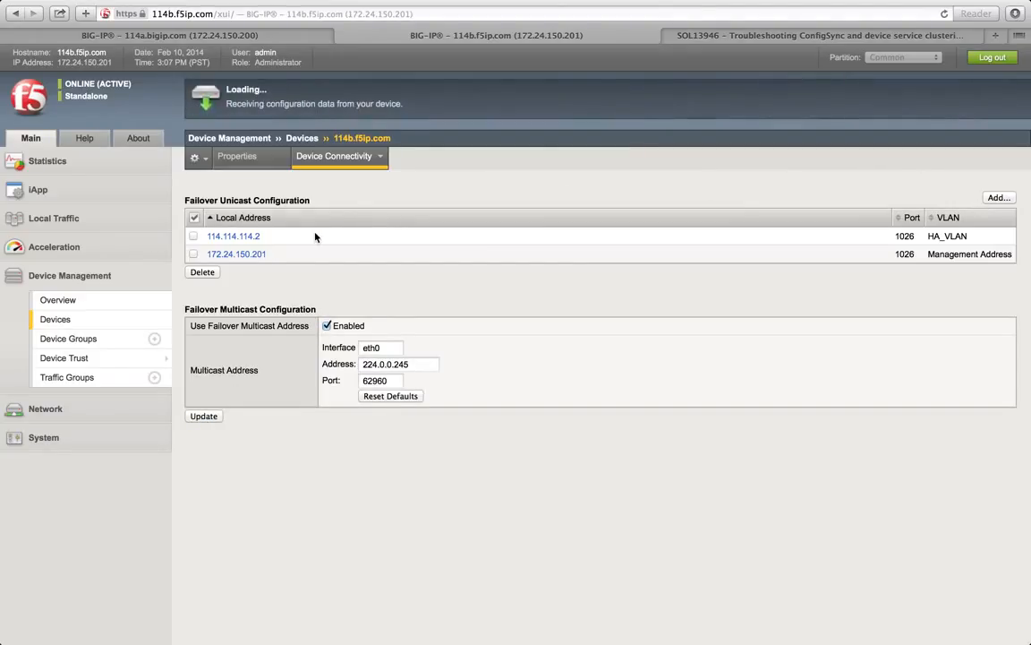
pyautogui.moveTo(349, 160)
pyautogui.click(349, 180)
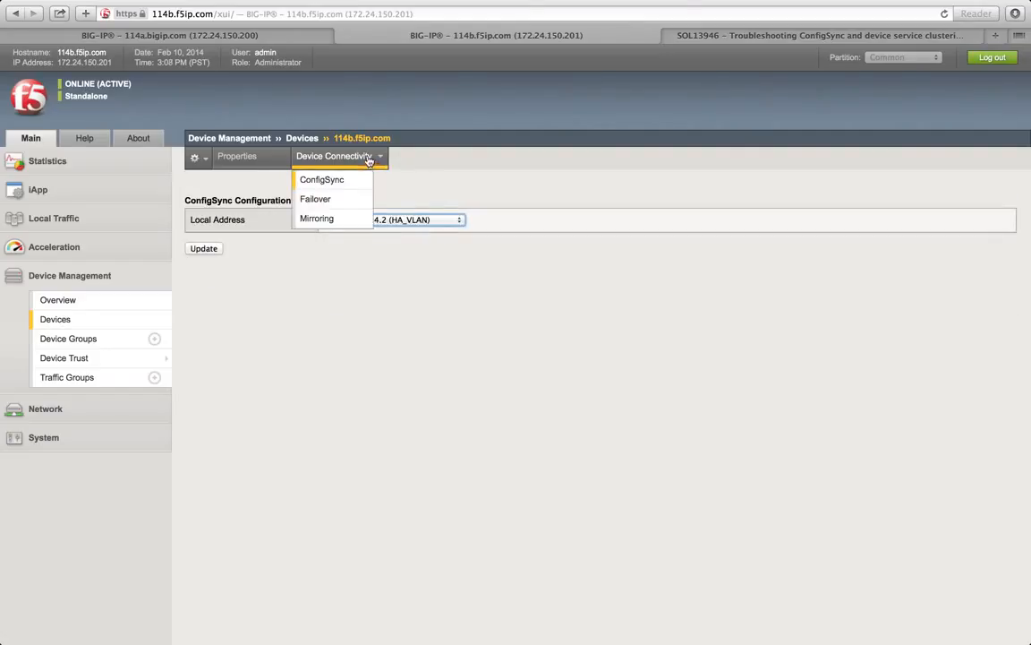
pyautogui.click(341, 198)
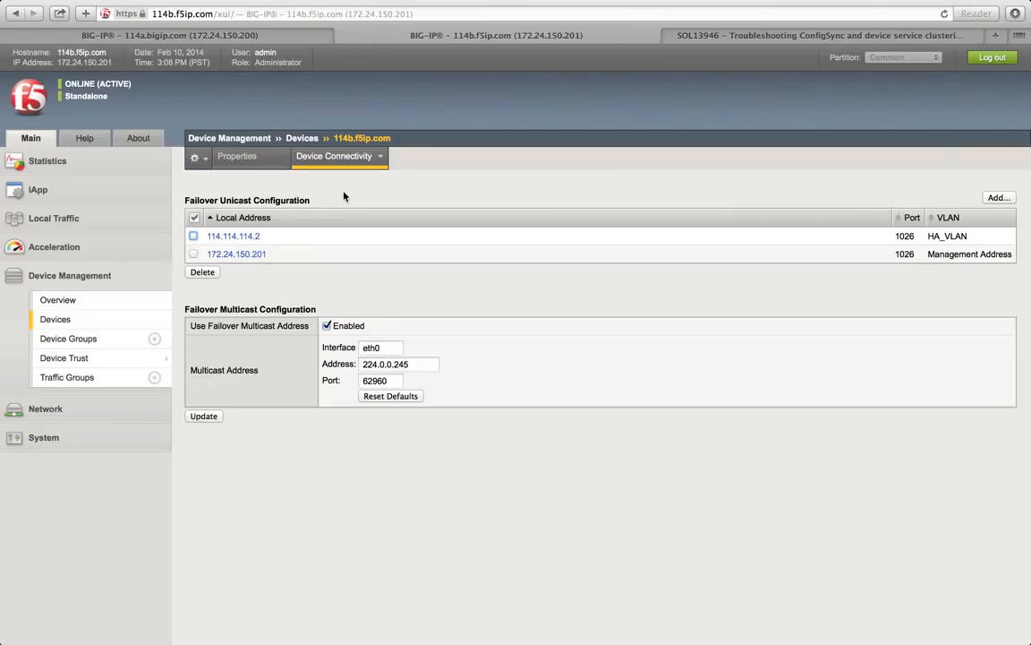
pyautogui.click(254, 37)
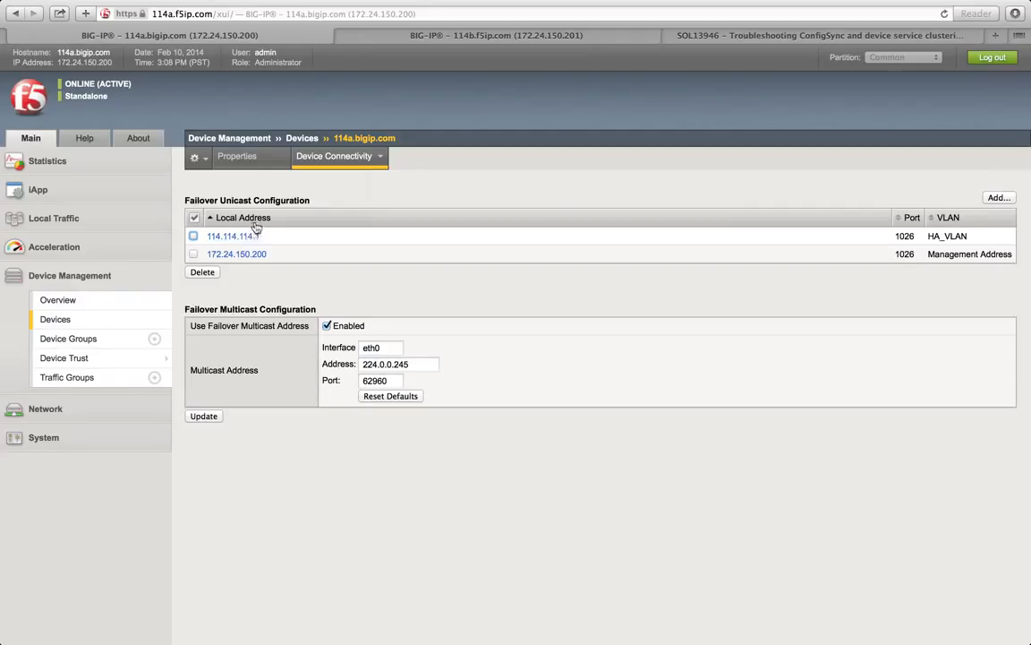
pyautogui.moveTo(363, 170)
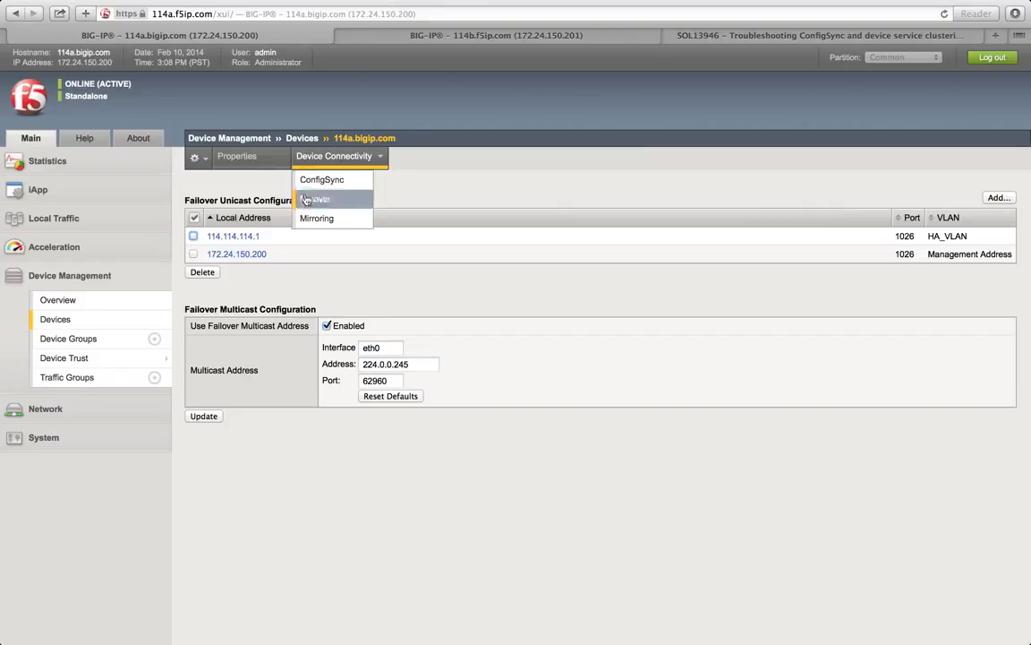
pyautogui.moveTo(94, 359)
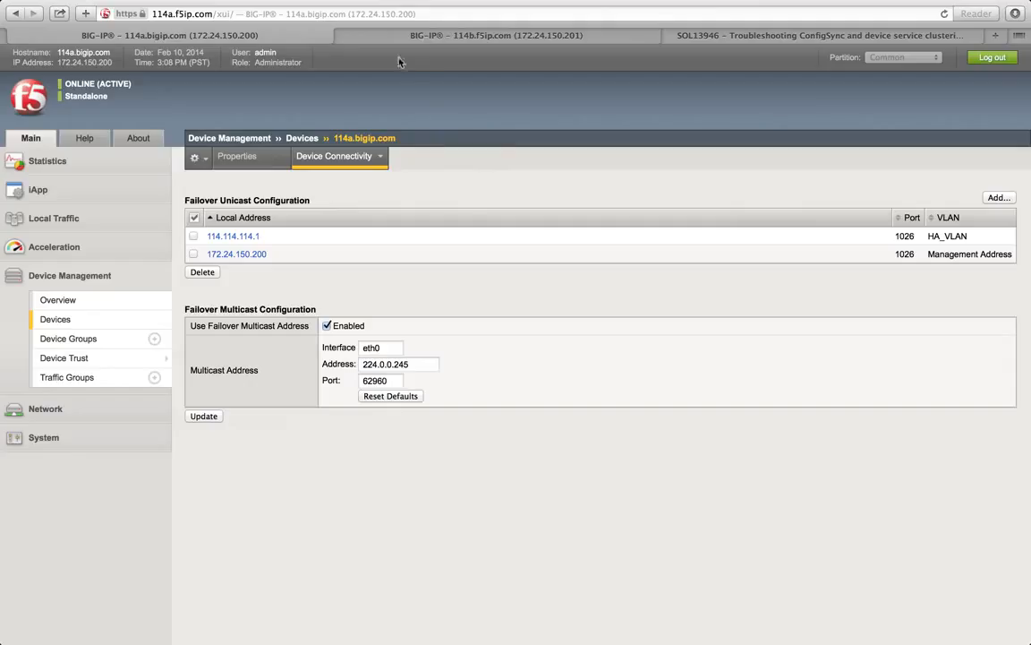
pyautogui.click(382, 36)
pyautogui.click(278, 38)
pyautogui.click(390, 36)
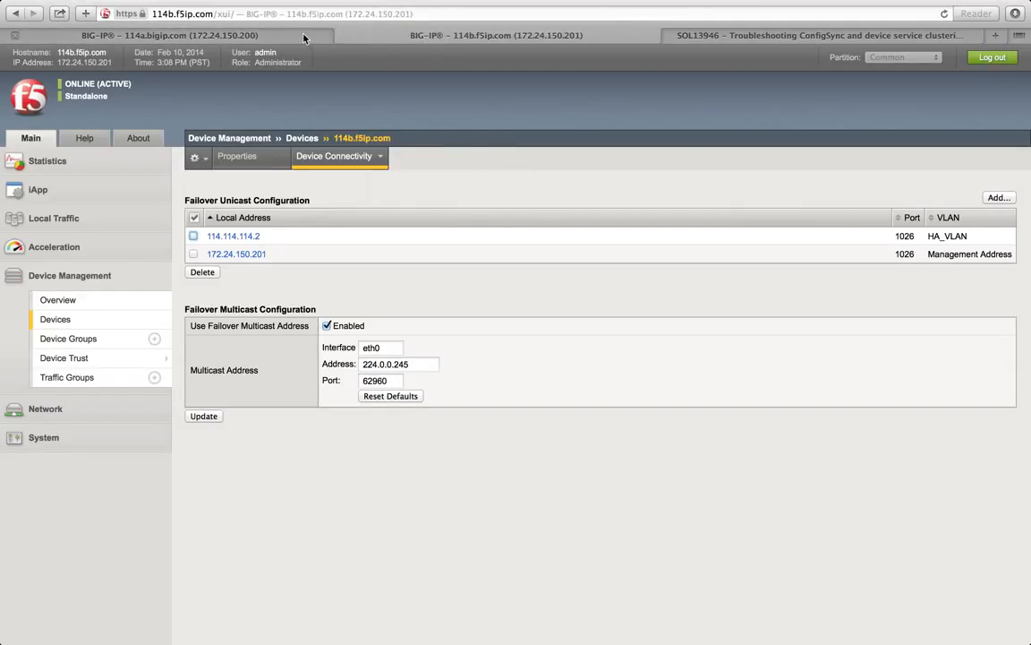
pyautogui.click(304, 38)
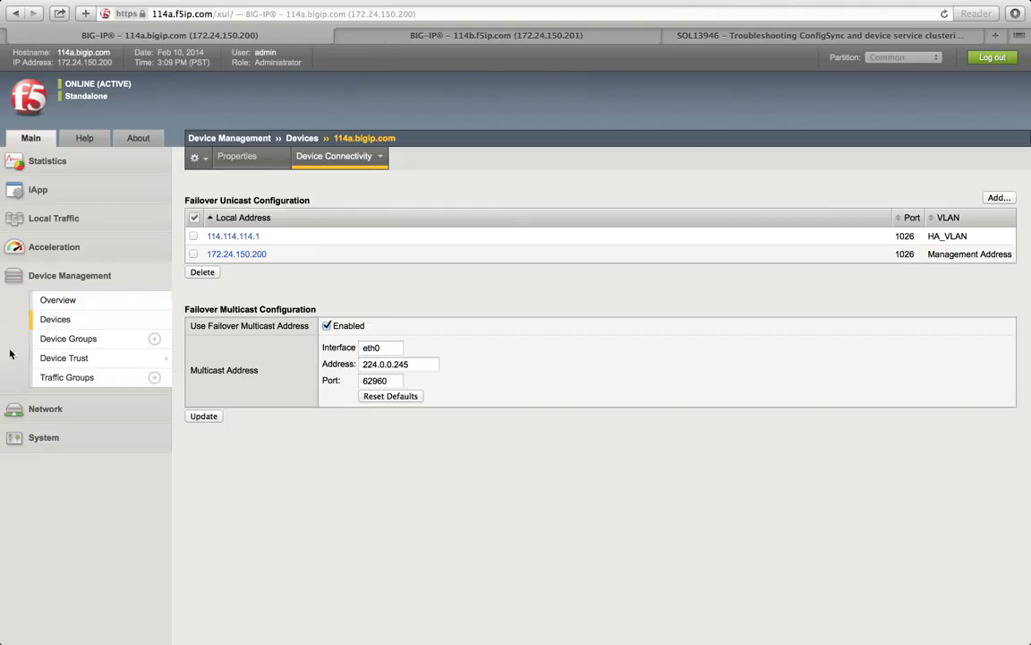
pyautogui.moveTo(73, 357)
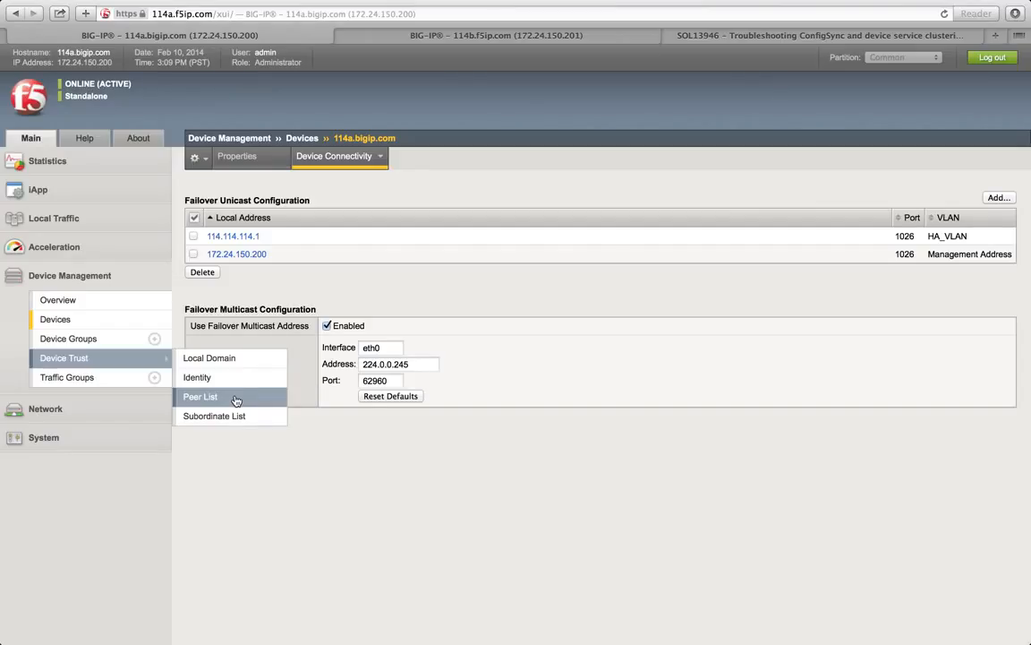
# Step: On 114b, open the Devices list and the 114b.f5ip.com (Self) properties page
pyautogui.click(414, 39)
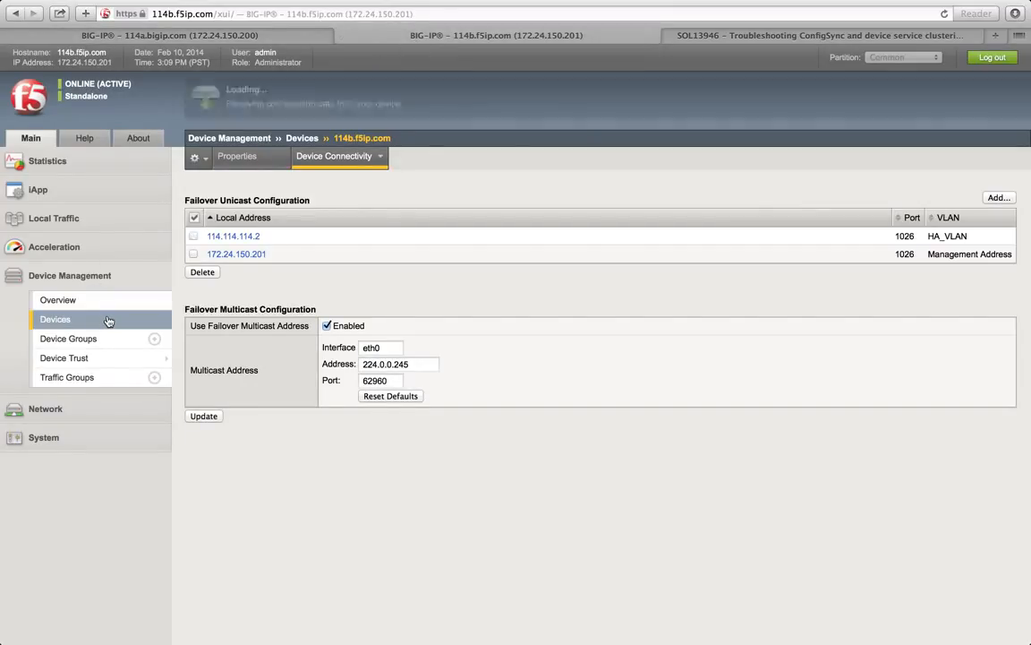
pyautogui.click(108, 321)
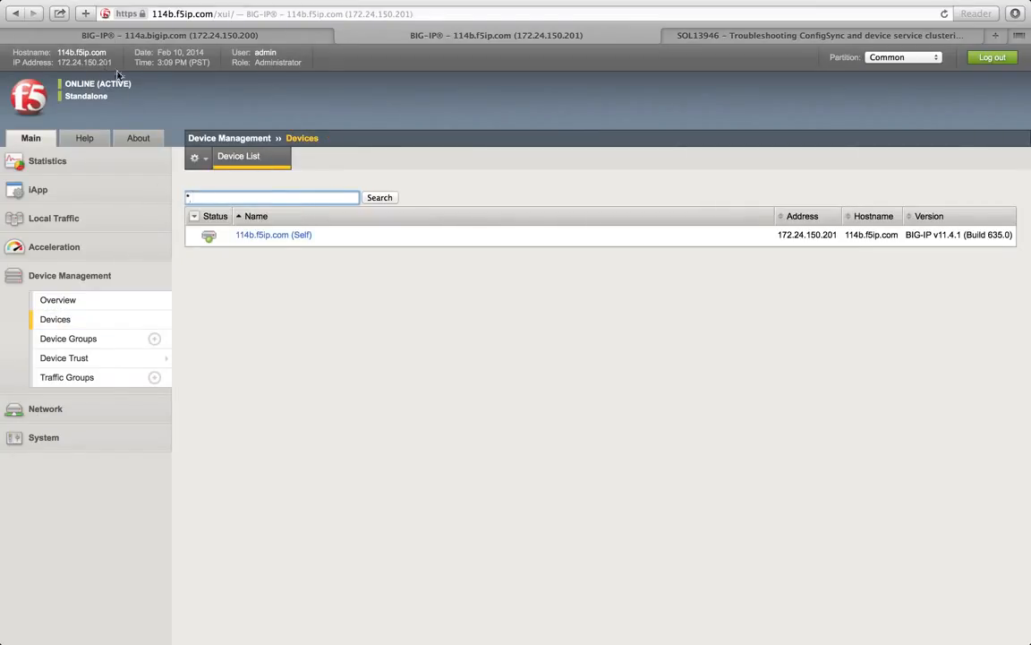
pyautogui.click(279, 237)
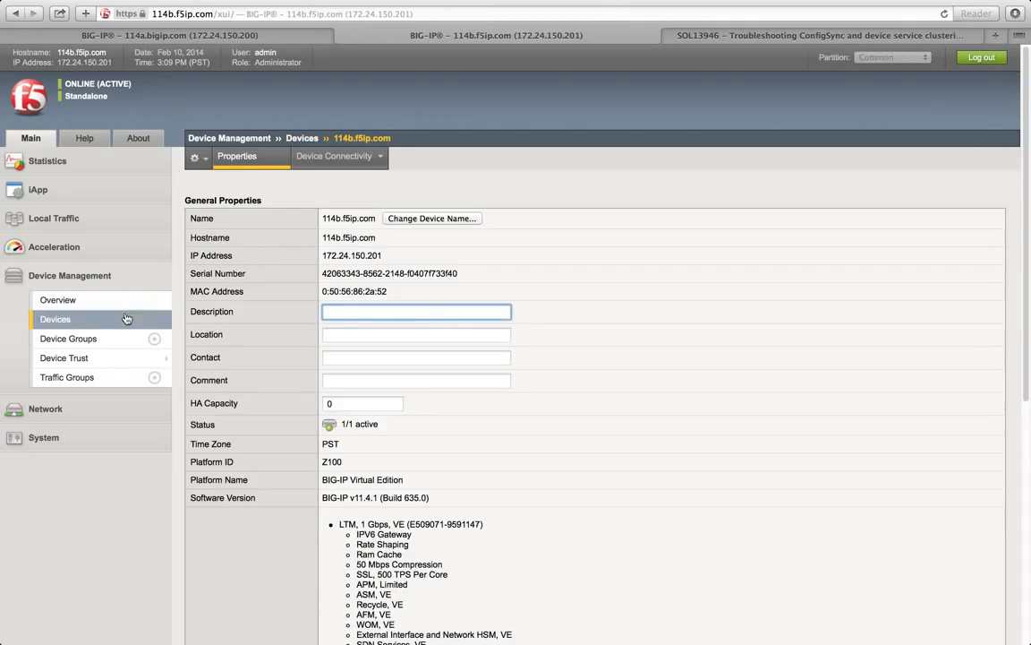
pyautogui.click(73, 328)
pyautogui.click(281, 240)
pyautogui.scroll(-8, 282, 241)
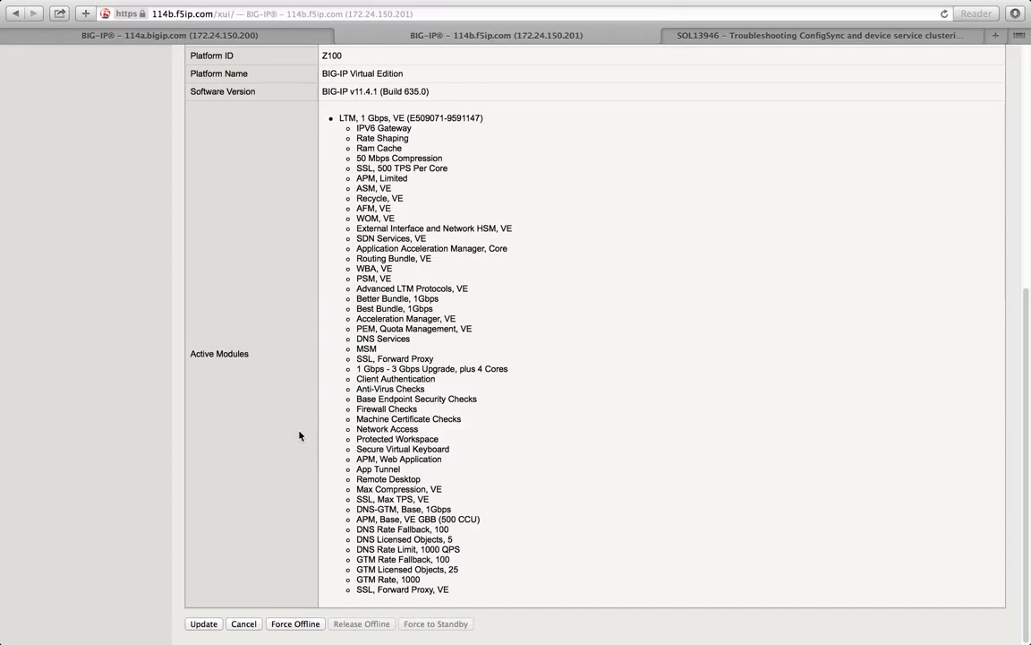
pyautogui.scroll(10, 294, 555)
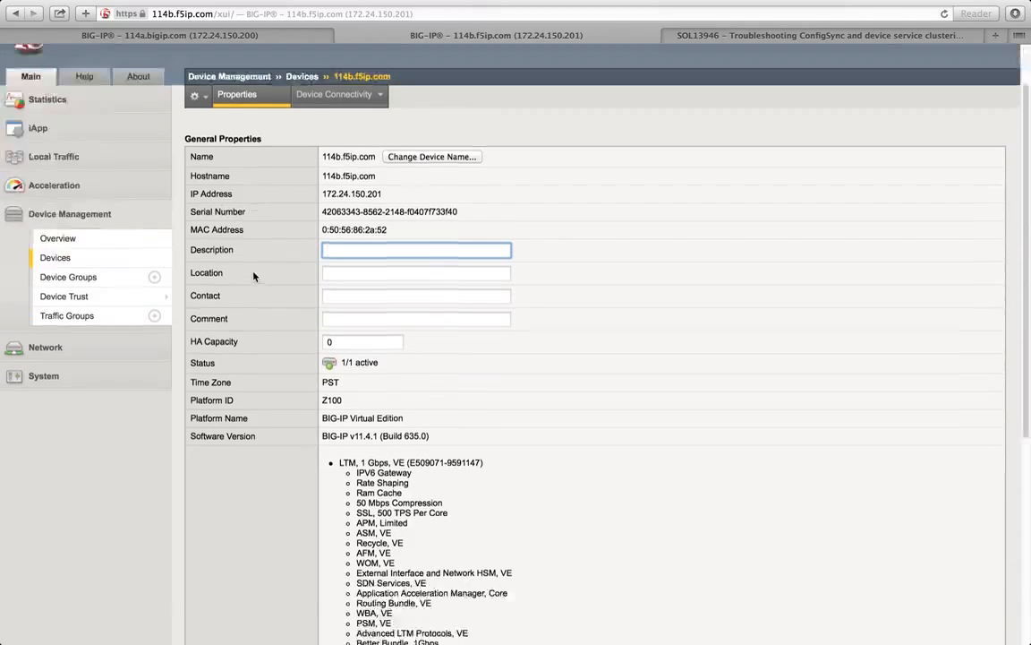
# Step: Scroll through 114b's properties, including active modules, and select part of its IP address
pyautogui.scroll(-5, 254, 277)
pyautogui.click(272, 618)
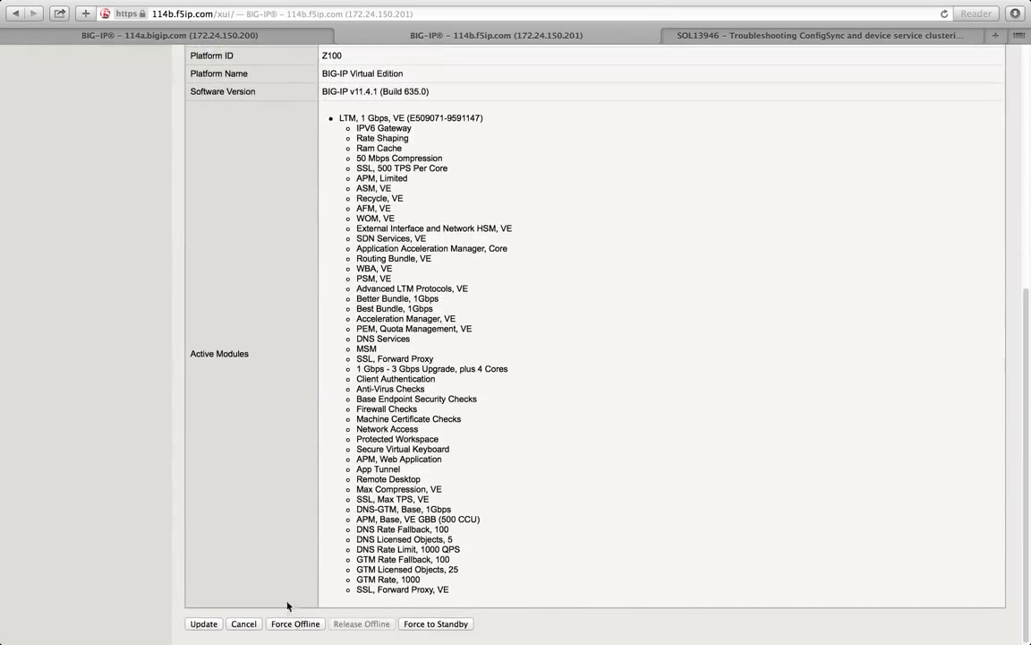
pyautogui.moveTo(111, 62); pyautogui.dragTo(53, 61)
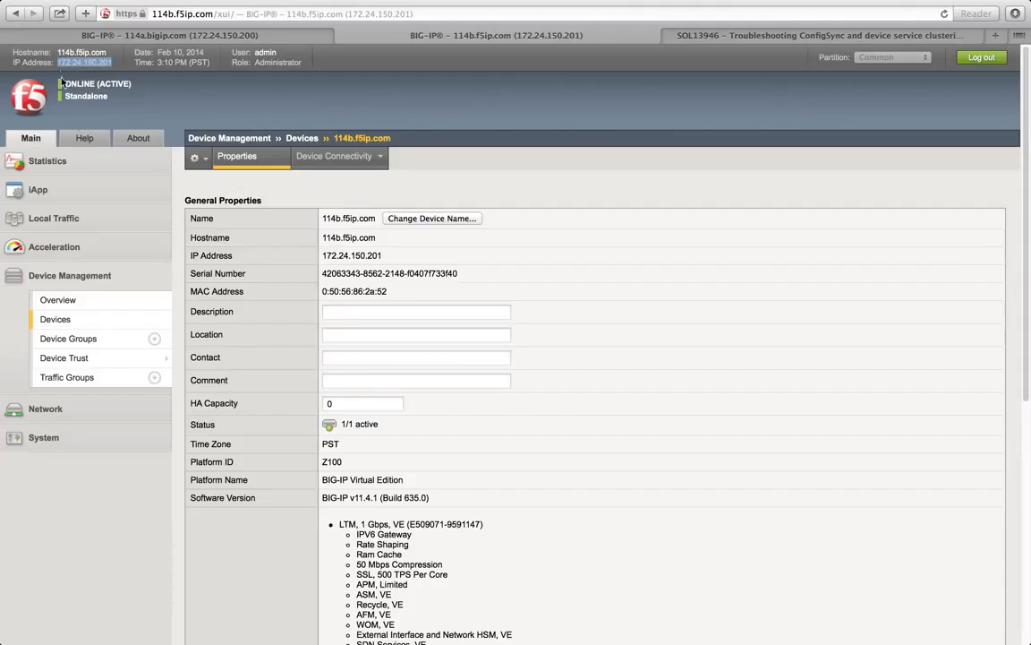
pyautogui.click(78, 410)
# Step: Review 114b's self IPs: External_Self_IP 192.168.114.2, HA_IP 114.114.114.2, Internal_Self_IP 10.0.114.2
pyautogui.click(85, 369)
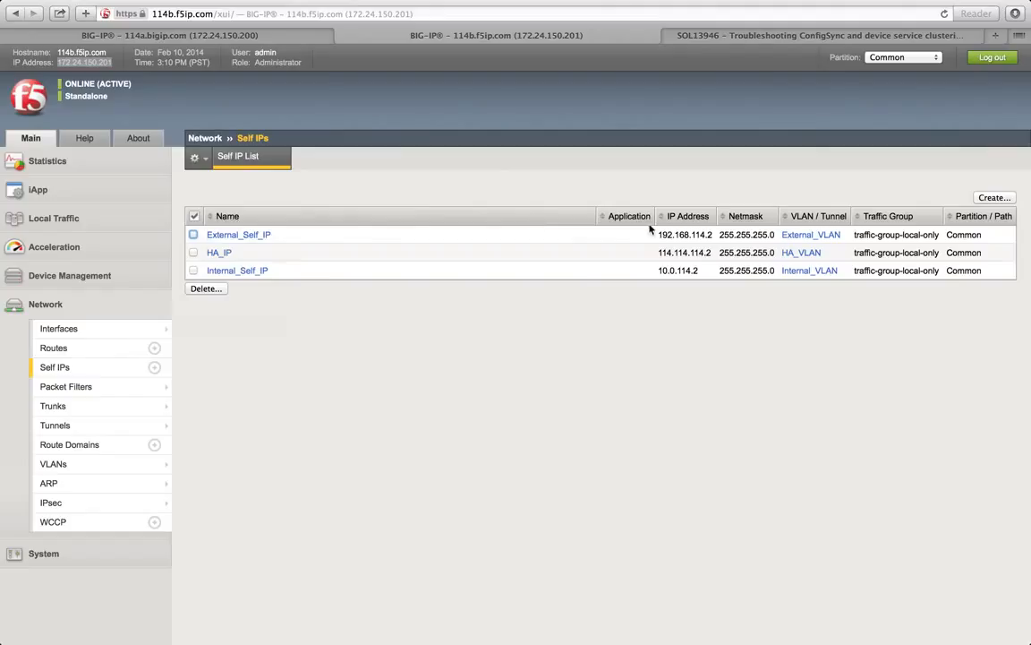
pyautogui.doubleClick(702, 237)
pyautogui.moveTo(702, 240); pyautogui.dragTo(713, 273)
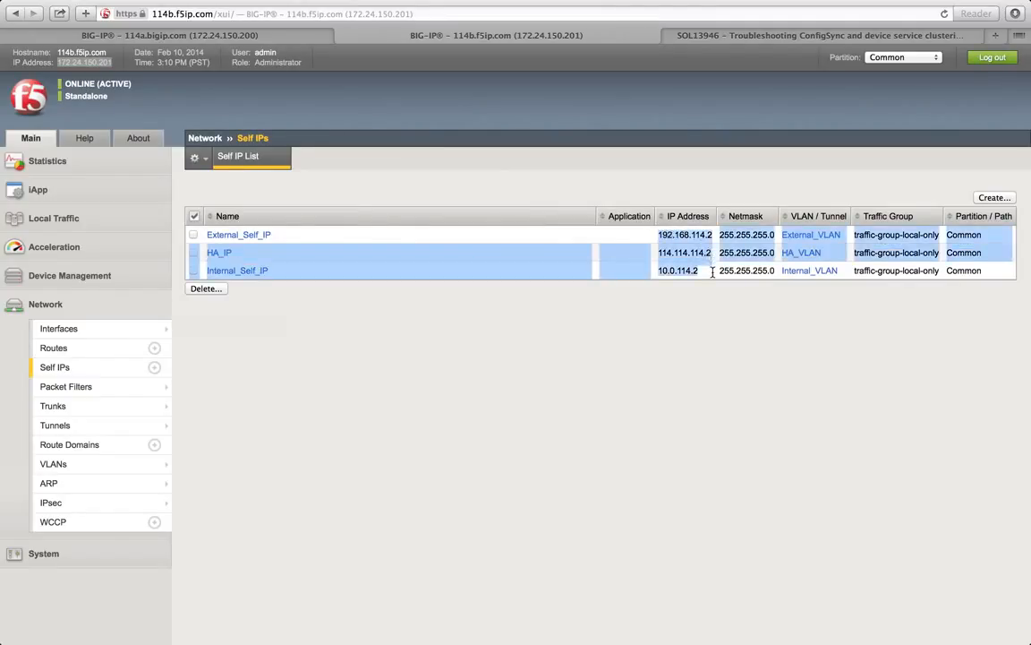
pyautogui.click(711, 273)
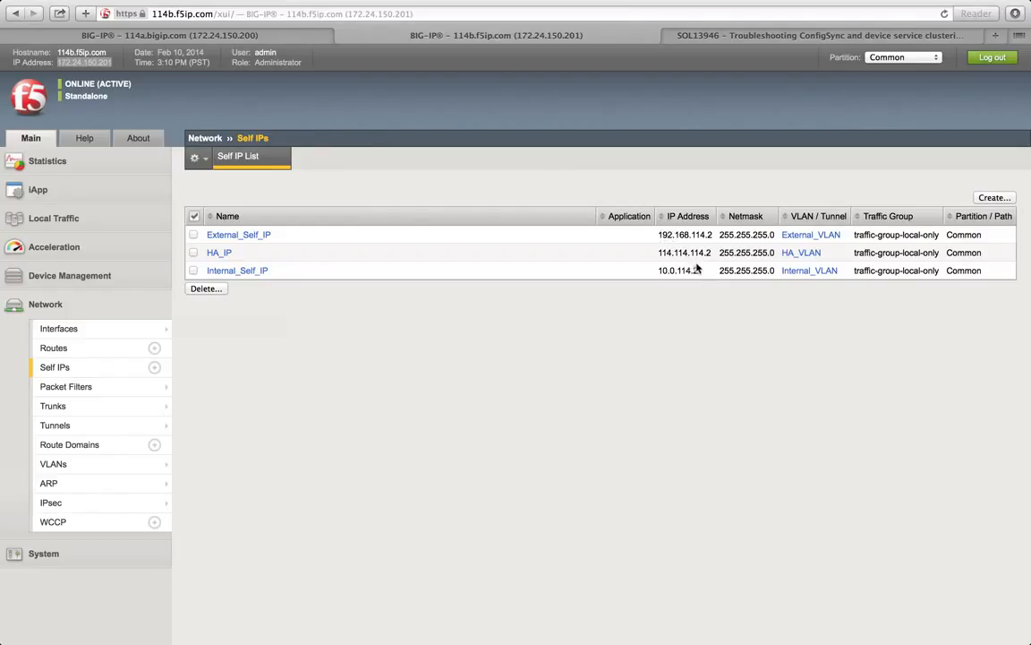
pyautogui.moveTo(699, 271); pyautogui.dragTo(659, 233)
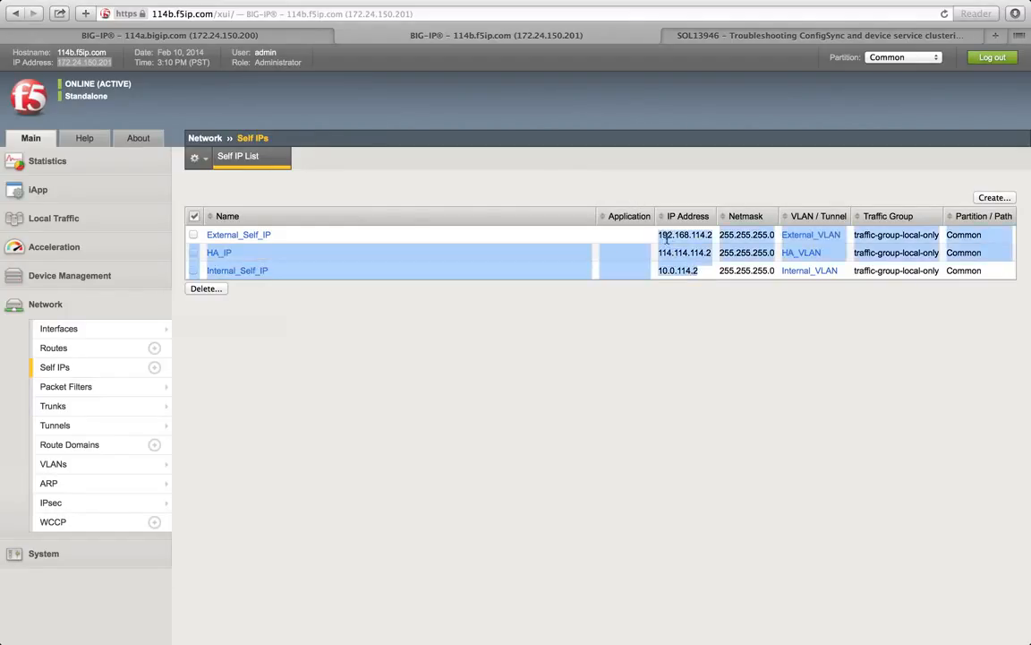
pyautogui.click(670, 242)
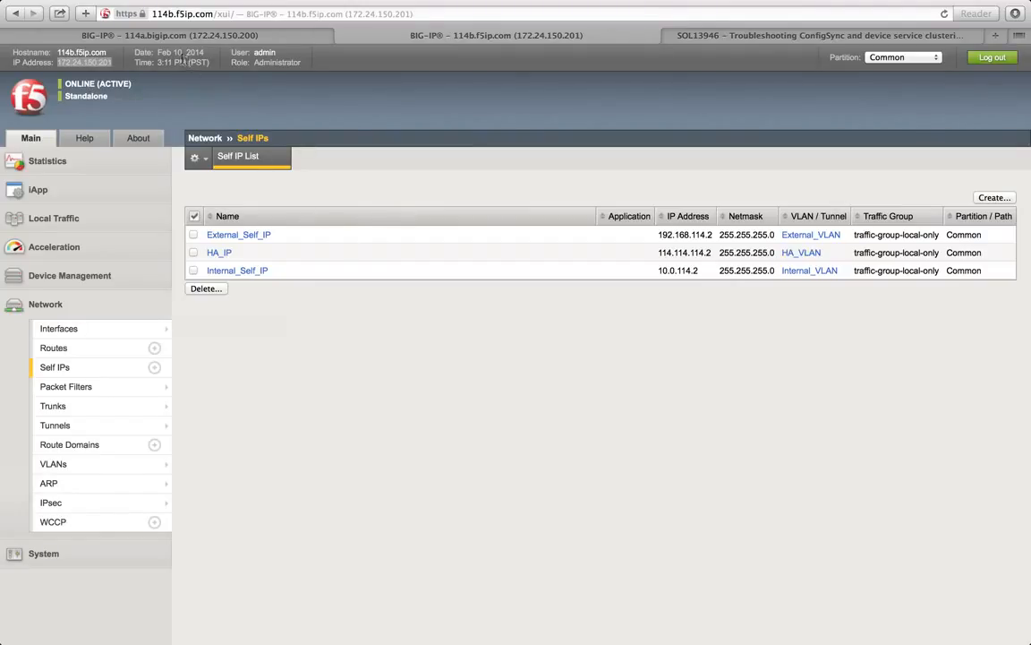
pyautogui.click(69, 277)
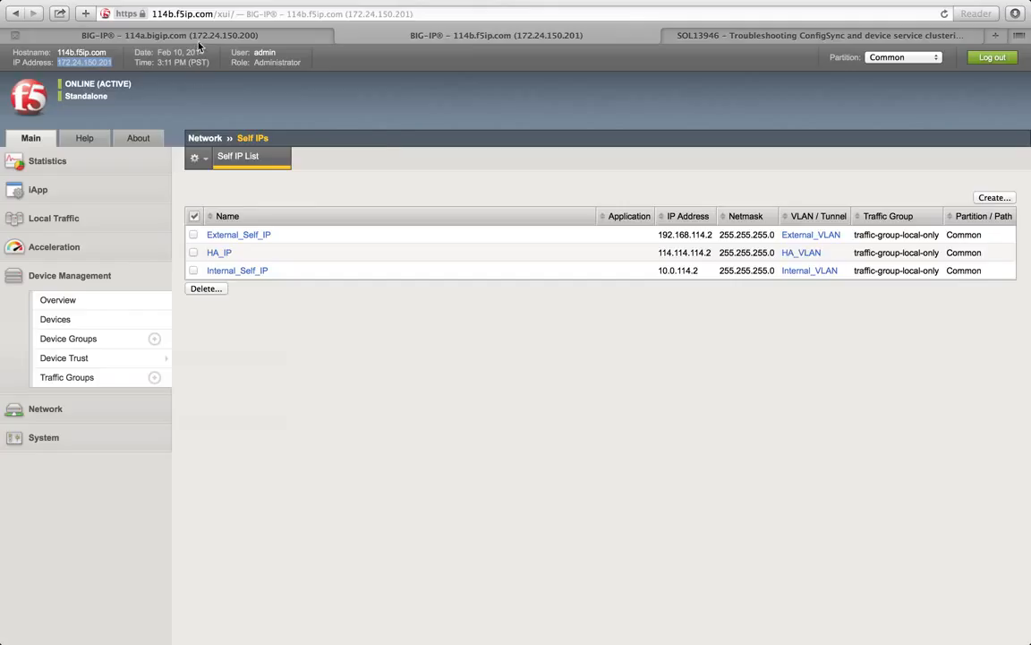
# Step: Show 114a's empty Local Traffic virtual server list, then return to 114b's self IP list
pyautogui.click(184, 37)
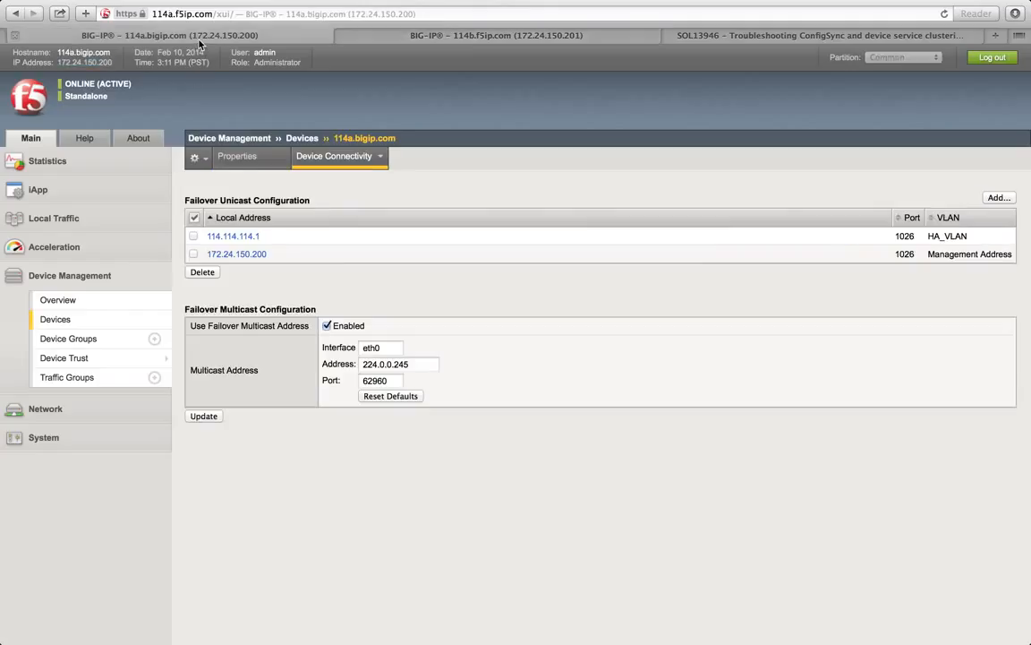
pyautogui.click(104, 217)
pyautogui.click(72, 262)
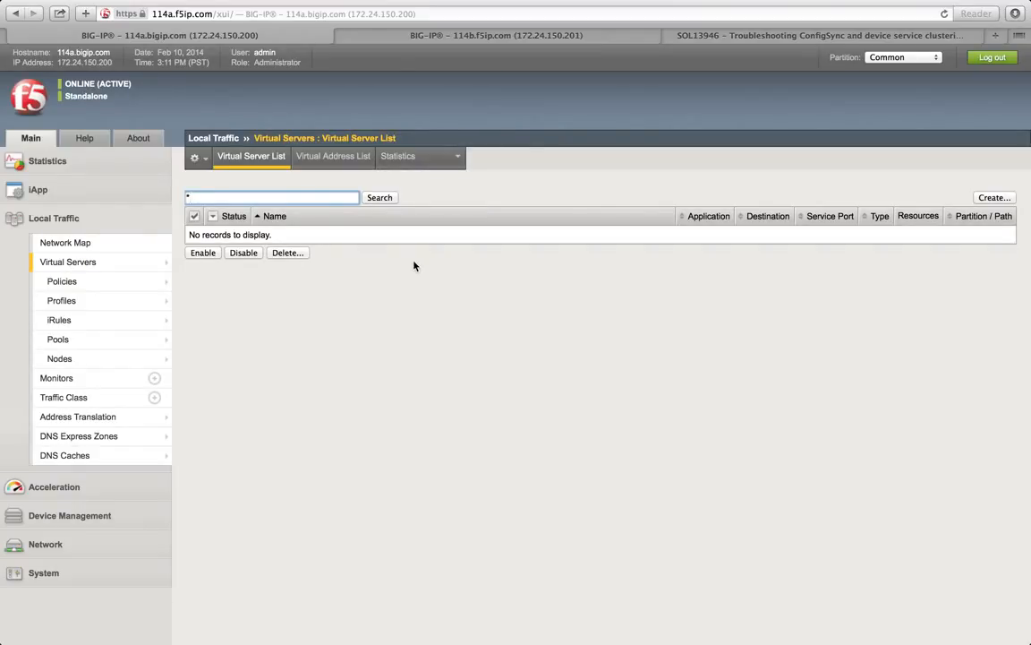
pyautogui.click(412, 37)
pyautogui.click(269, 36)
pyautogui.click(365, 36)
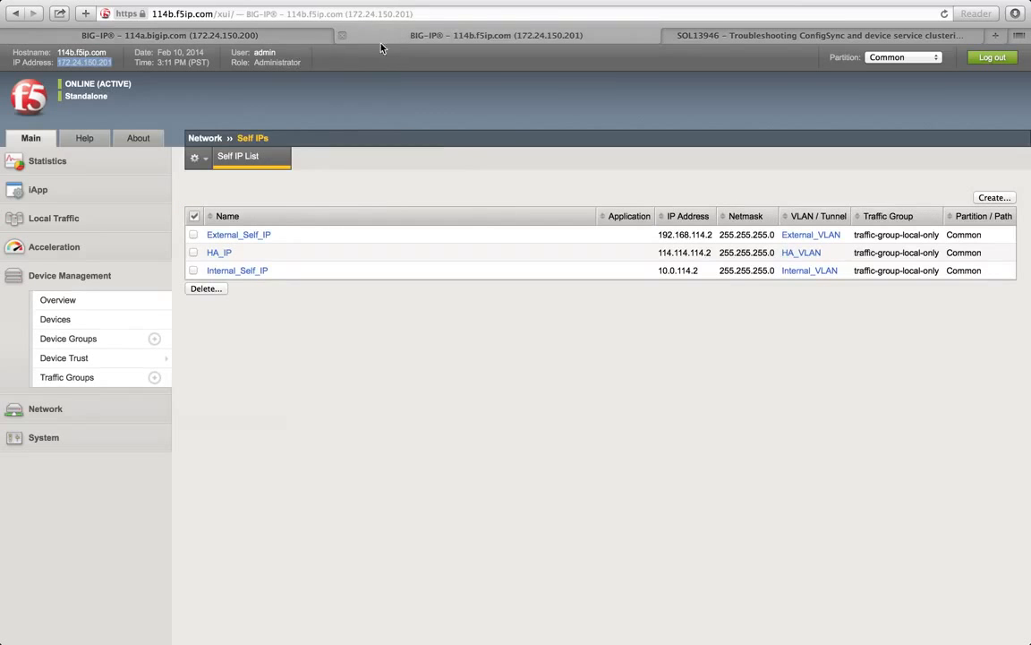
# Step: In the HA notes, add item 2: 'Assigned IP to HA VLAN'
pyautogui.click(185, 39)
pyautogui.hotkey('ctrl', 'Left')
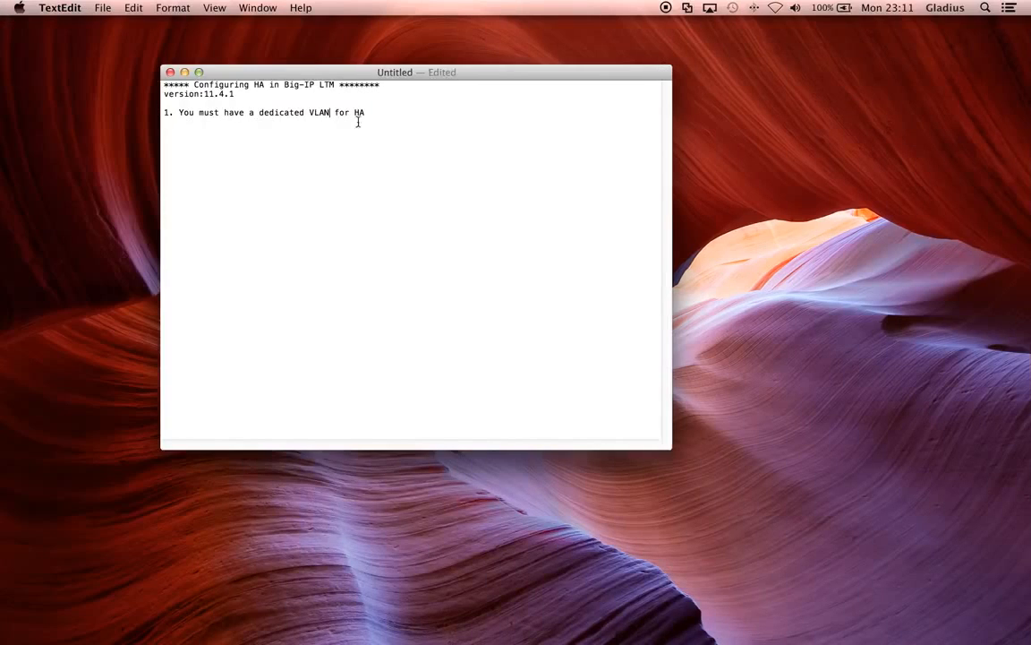
pyautogui.press('Return')
pyautogui.press('Return')
pyautogui.write('2.')
pyautogui.write(' Assigned ')
pyautogui.write('IP{')
pyautogui.press('BackSpace')
pyautogui.write('to HA VLAN')
# Step: Add item 3, 'Add HA IP as config sync IP', removing the word 'self', and begin item 4
pyautogui.press('Return')
pyautogui.write('3. ')
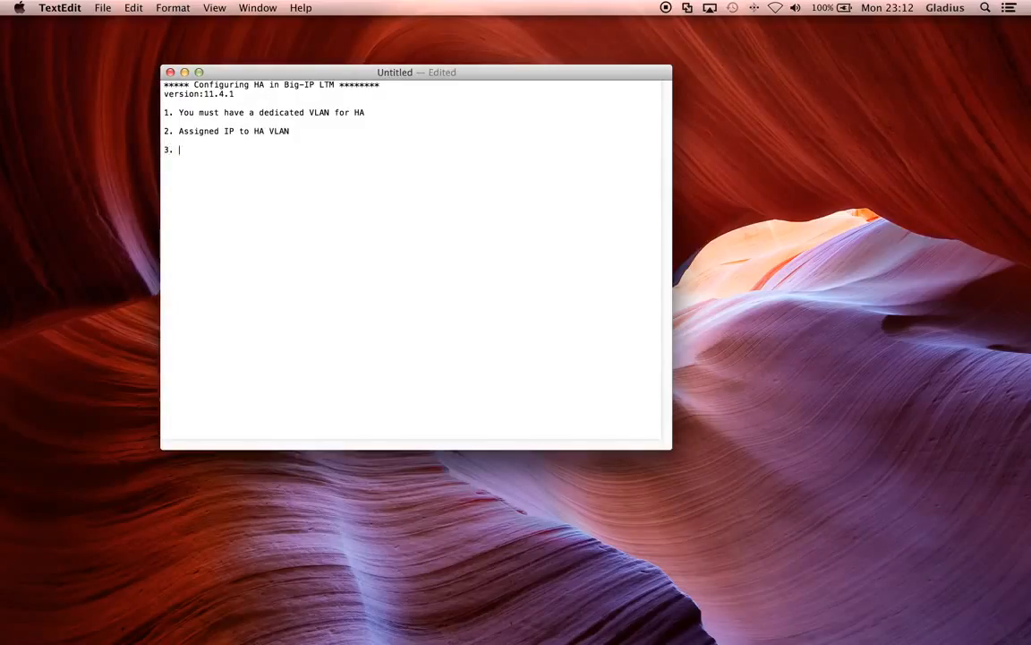
pyautogui.write('Add HA self IP as config sync IP')
pyautogui.press('Return')
pyautogui.press('Return')
pyautogui.write('4. Add HA IP')
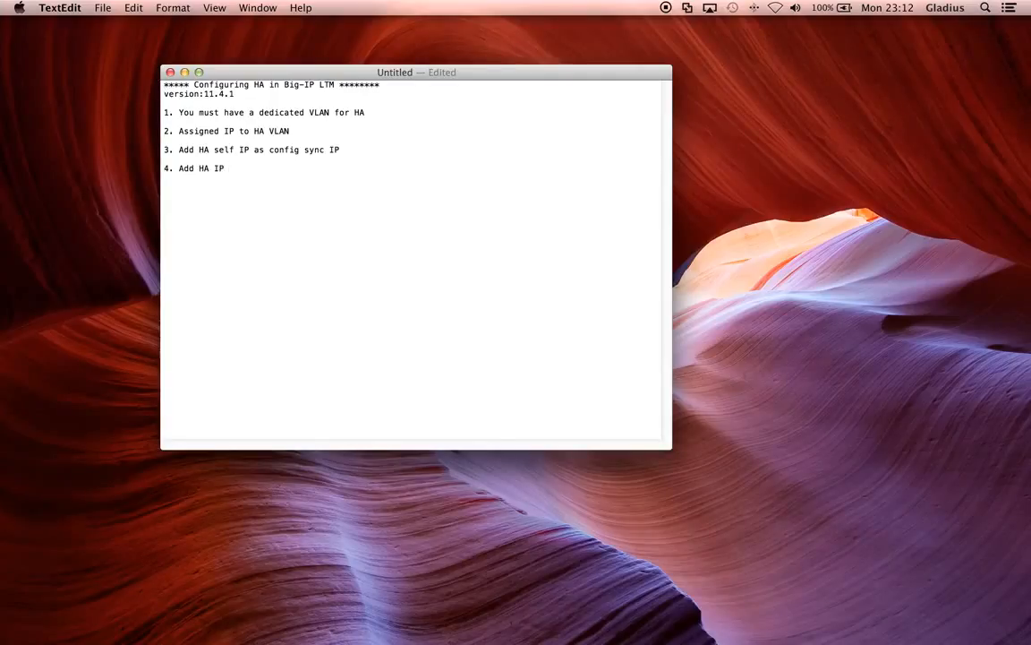
pyautogui.press('Right')
pyautogui.press('BackSpace')
pyautogui.press('BackSpace')
pyautogui.press('BackSpace')
pyautogui.press('BackSpace')
pyautogui.press('BackSpace')
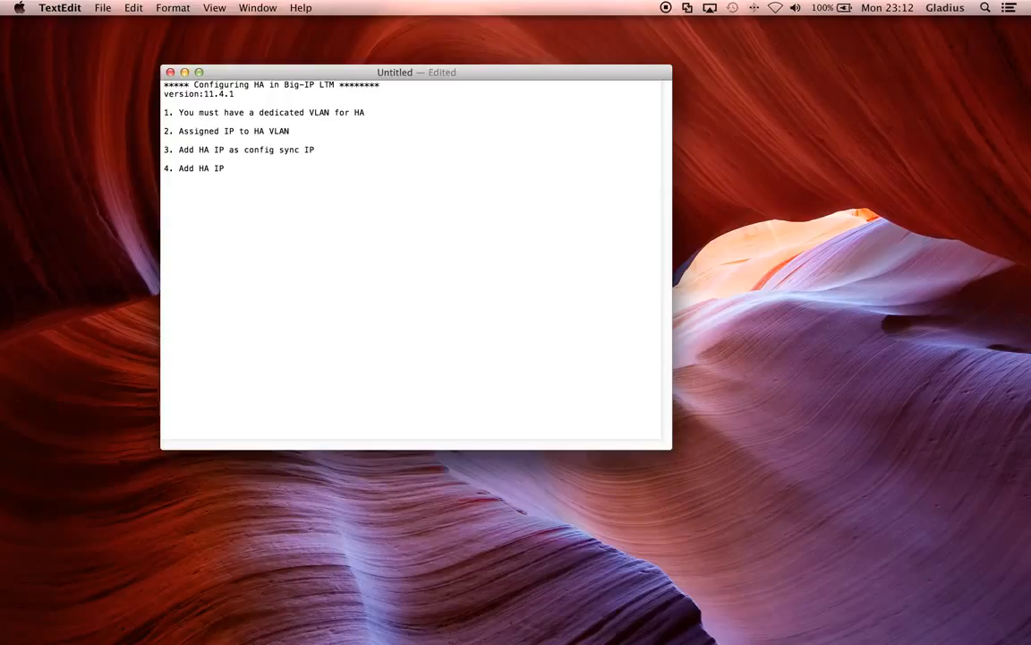
pyautogui.press('Right')
pyautogui.press('Right')
pyautogui.press('Right')
# Step: Finish item 4 with 'HA IP, Management IP and/or Multicast enabled', start item 5, then return to the browser
pyautogui.write('Add HA IP, Management IP')
pyautogui.write('and/or Multicase')
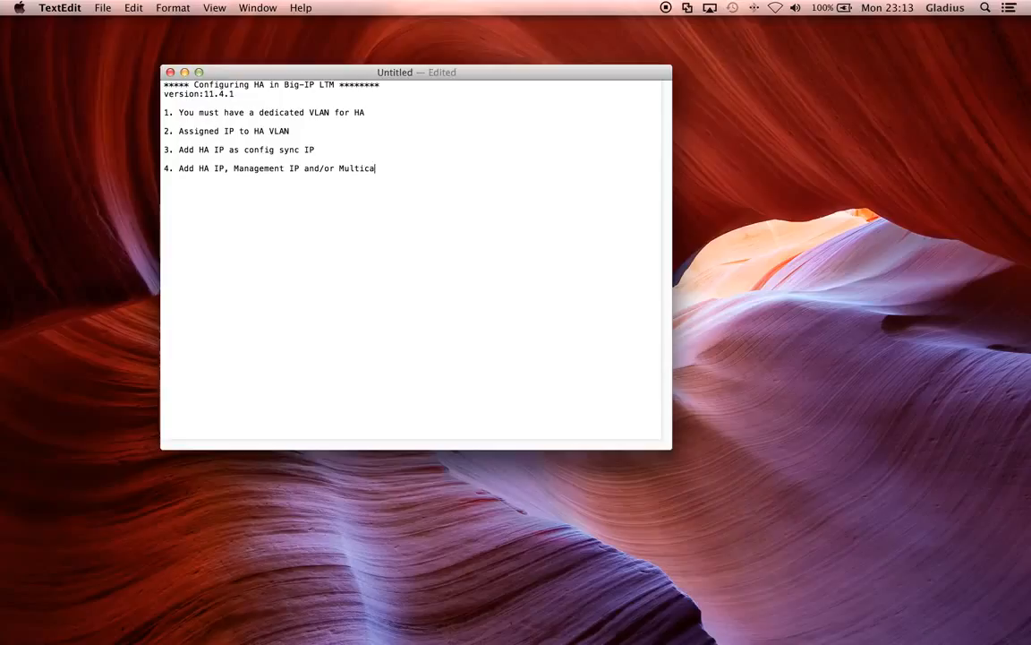
pyautogui.press('BackSpace')
pyautogui.press('BackSpace')
pyautogui.write('t enabled')
pyautogui.press('Return')
pyautogui.press('Return')
pyautogui.write('5')
pyautogui.hotkey('ctrl', 'Right')
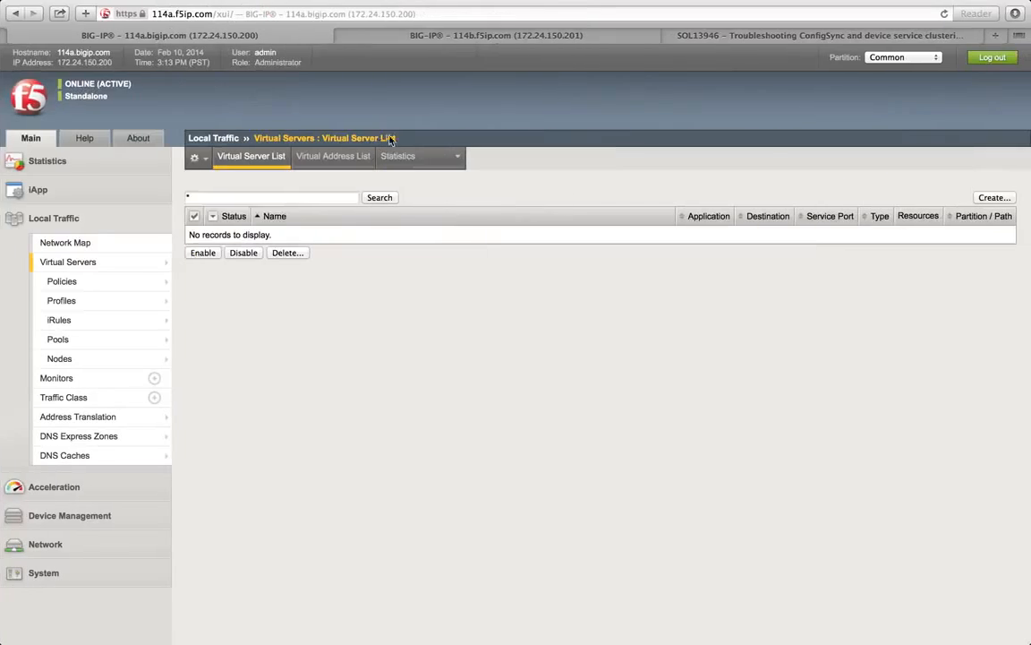
# Step: Go to 114a's Device Management > Device Trust > Peer List and reload the empty list
pyautogui.click(80, 517)
pyautogui.moveTo(99, 358)
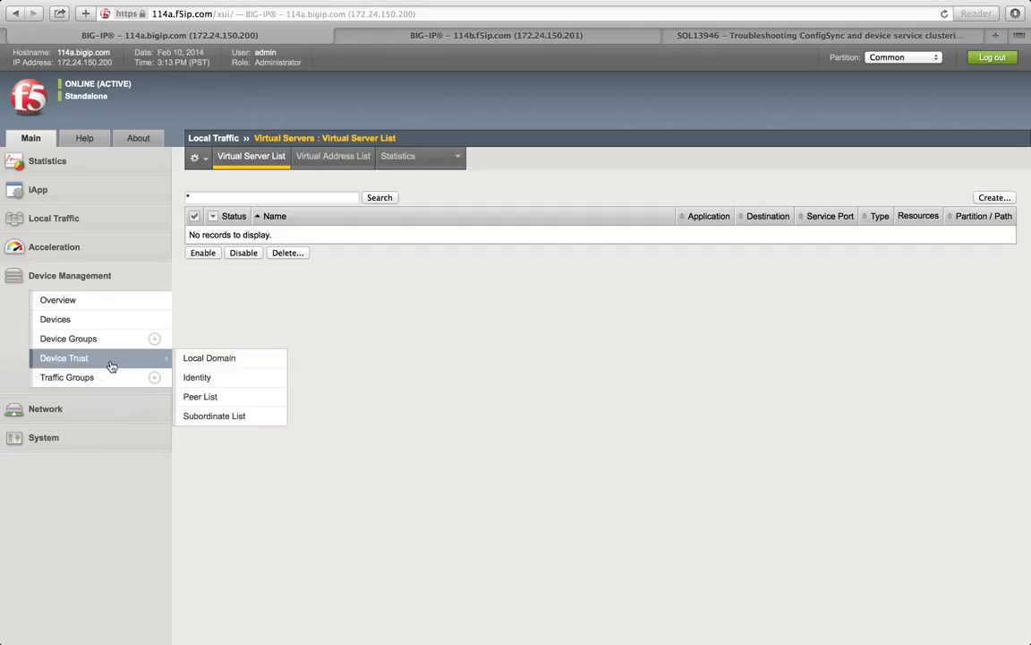
pyautogui.click(216, 399)
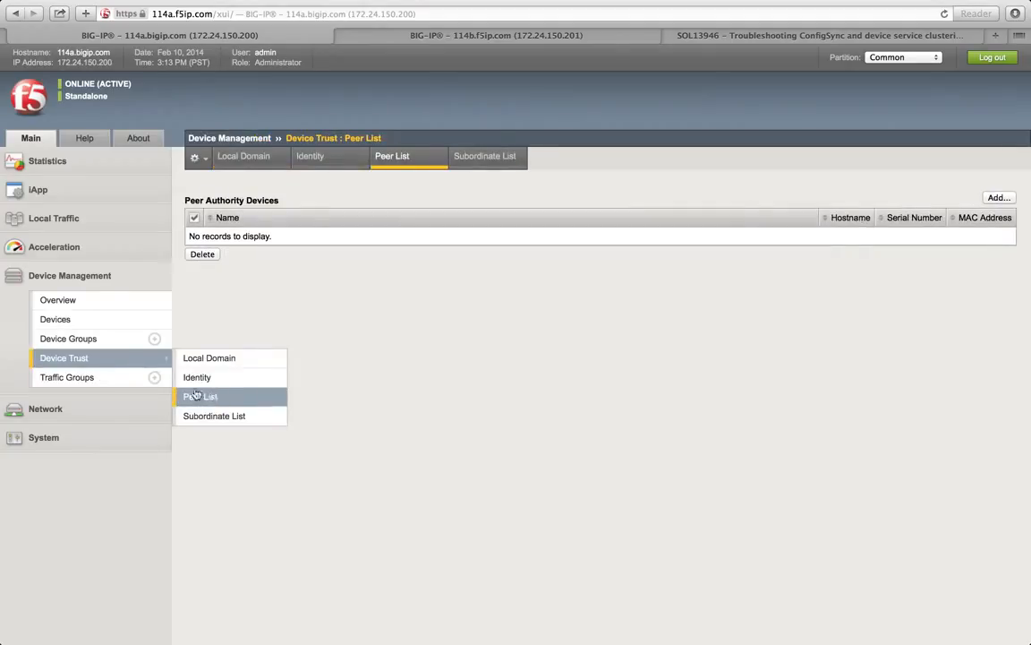
pyautogui.click(50, 277)
pyautogui.click(54, 277)
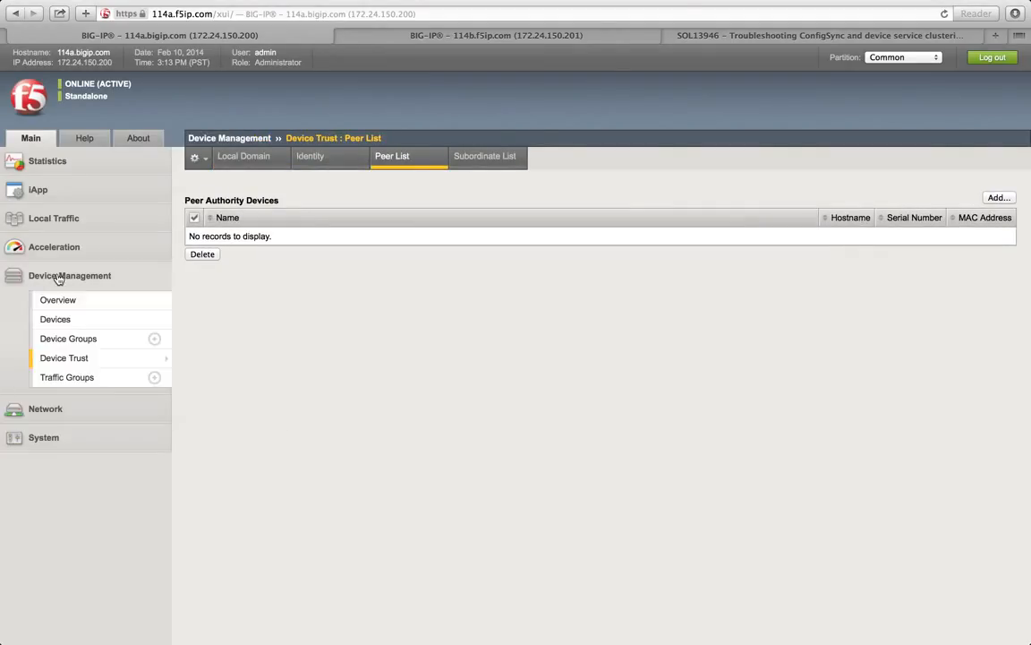
pyautogui.moveTo(84, 363)
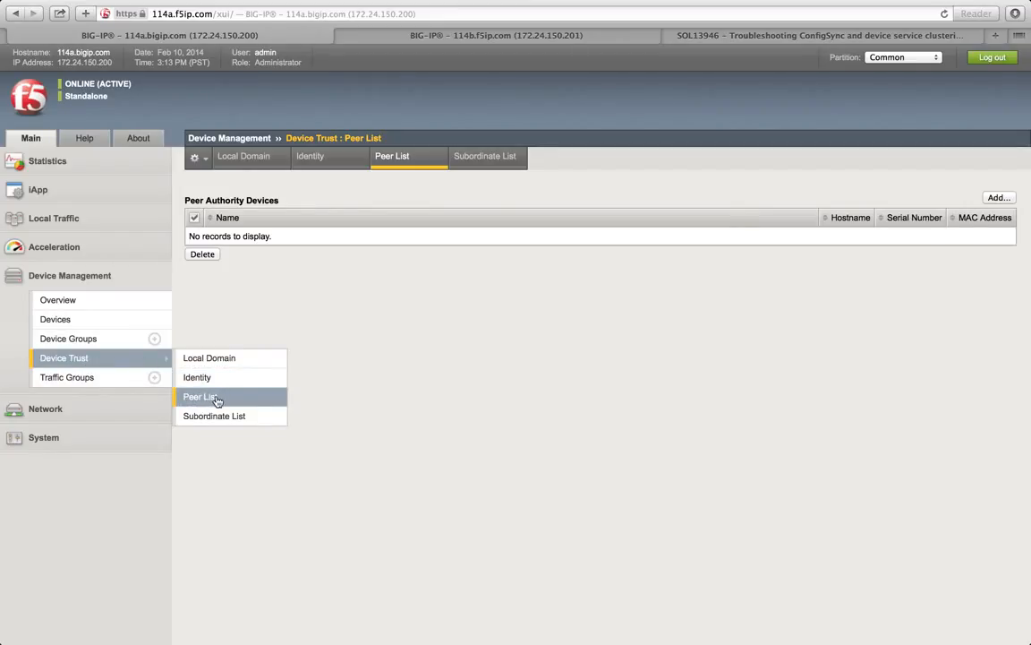
pyautogui.click(403, 163)
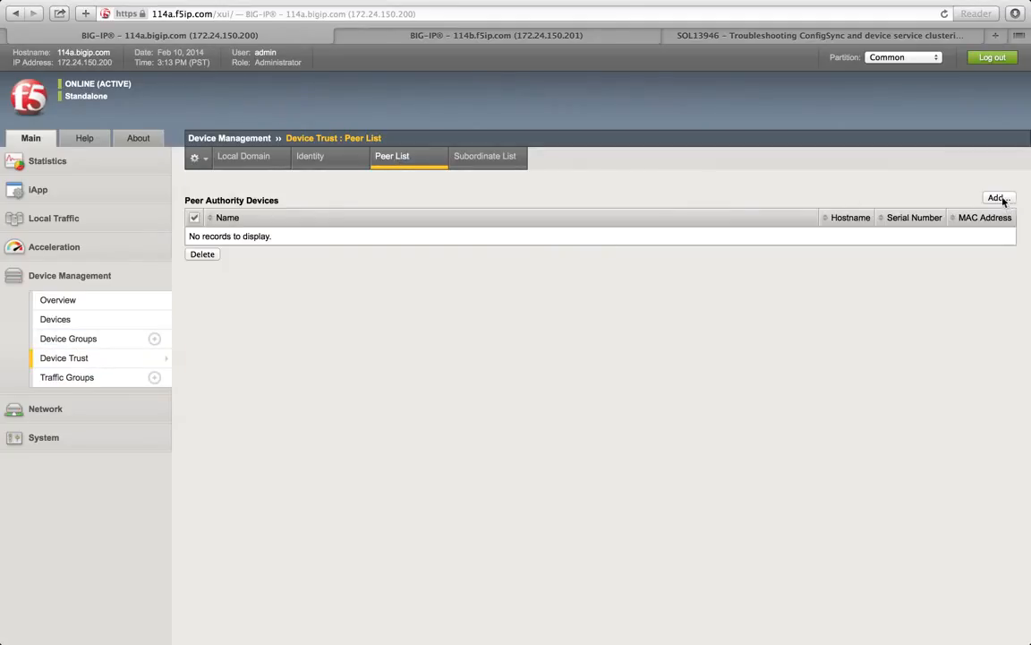
# Step: Start adding a peer and paste 114b's management IP 172.24.150.201 into the Device IP field
pyautogui.click(1001, 198)
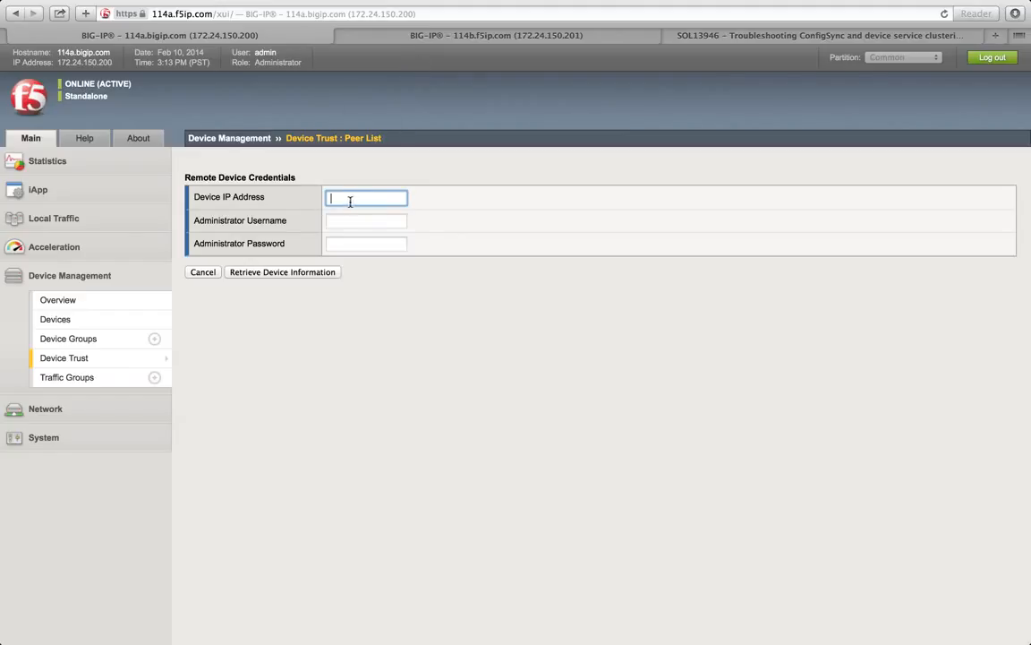
pyautogui.click(404, 36)
pyautogui.doubleClick(86, 62)
pyautogui.rightClick(87, 68)
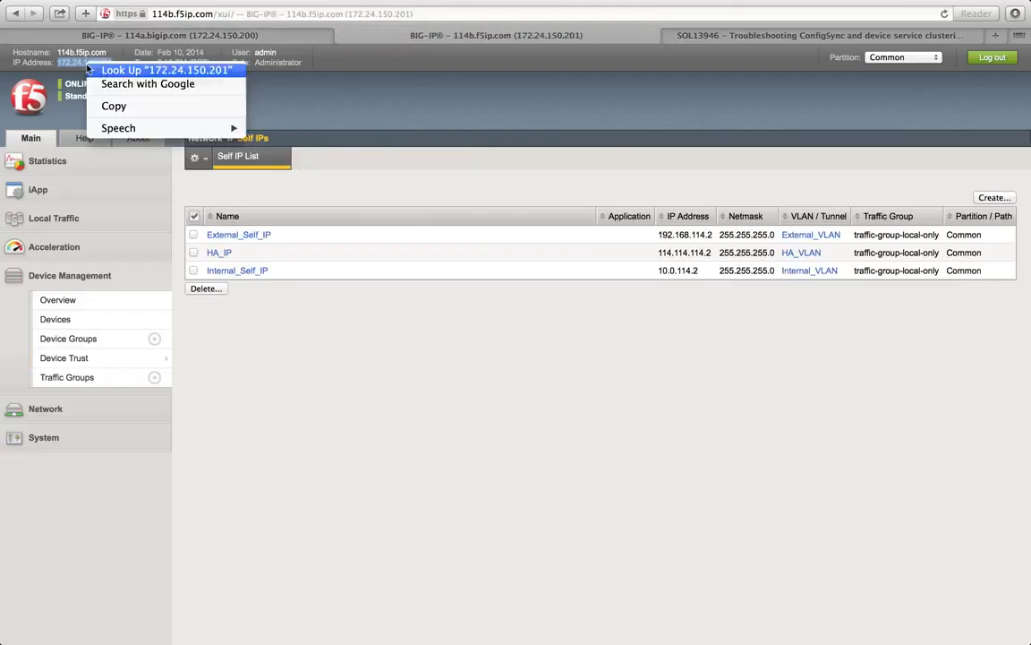
pyautogui.click(110, 106)
pyautogui.click(111, 36)
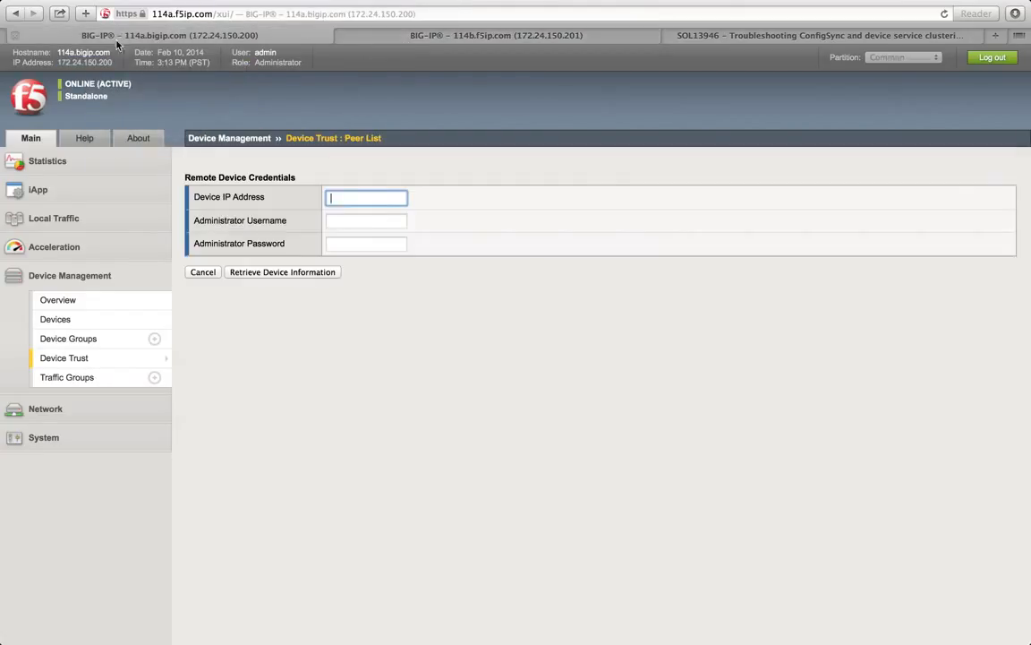
pyautogui.rightClick(356, 198)
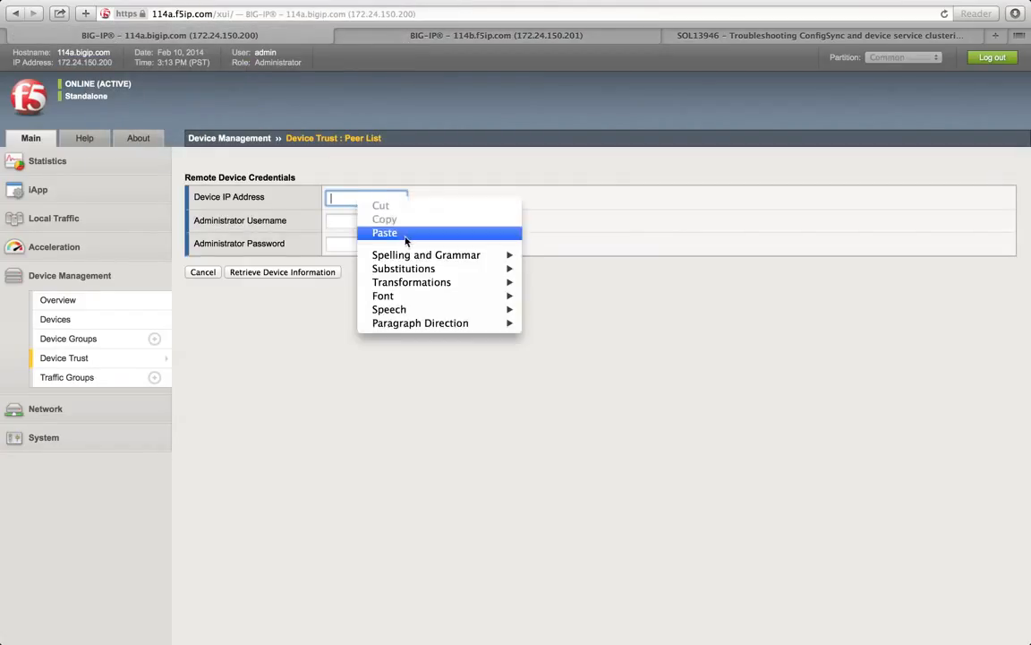
pyautogui.click(399, 233)
# Step: Enter the admin username and password, retrieve 114b.f5ip.com's certificate, and finish adding the peer
pyautogui.click(371, 219)
pyautogui.write('admin')
pyautogui.press('Tab')
pyautogui.write('••••••••')
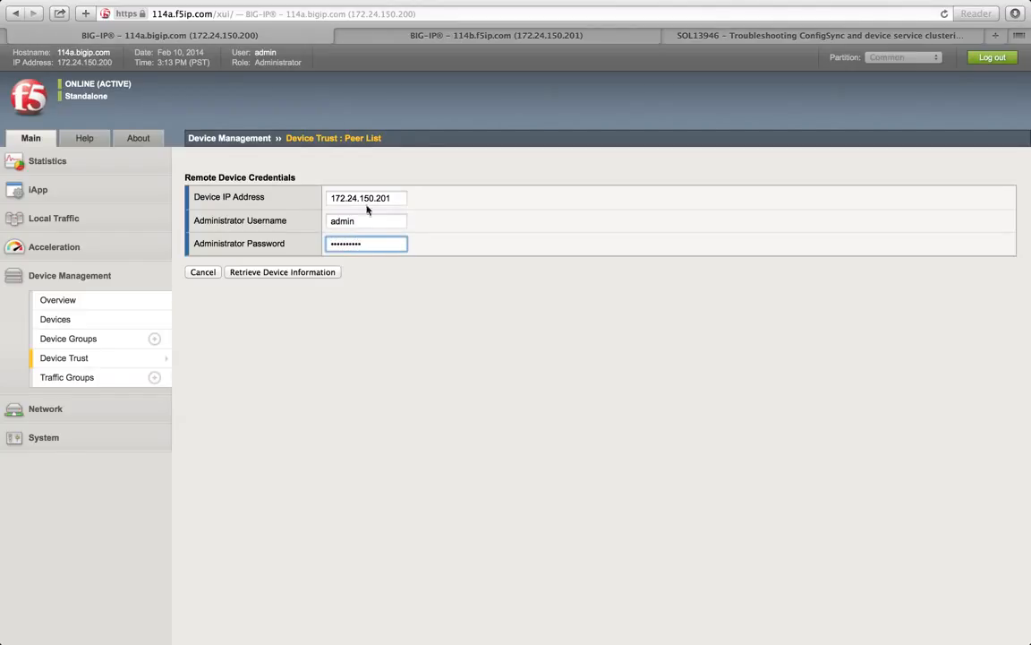
pyautogui.click(329, 273)
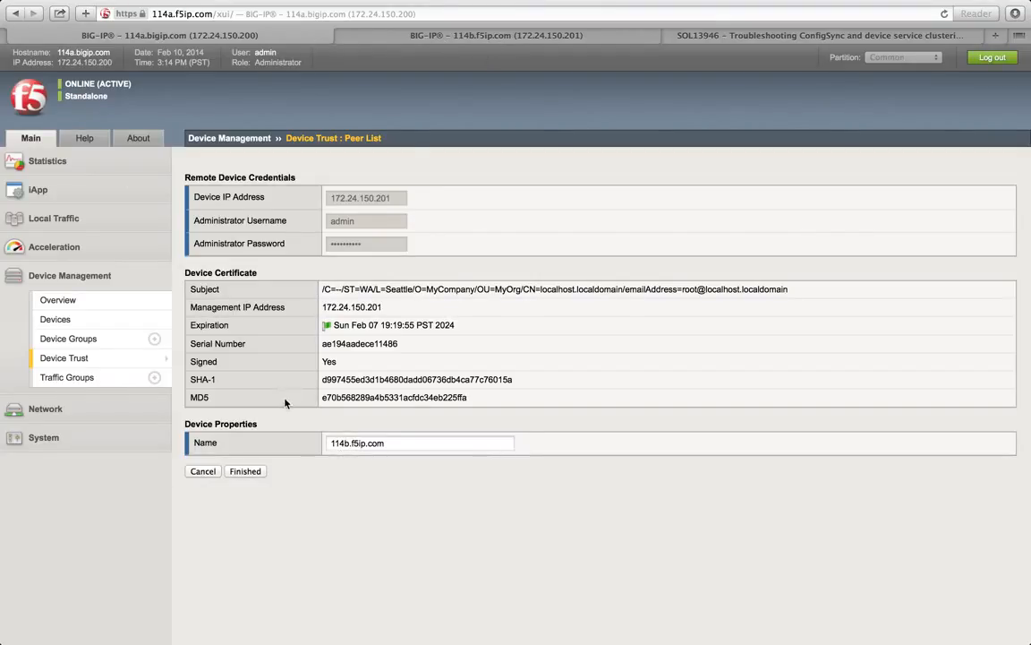
pyautogui.click(246, 471)
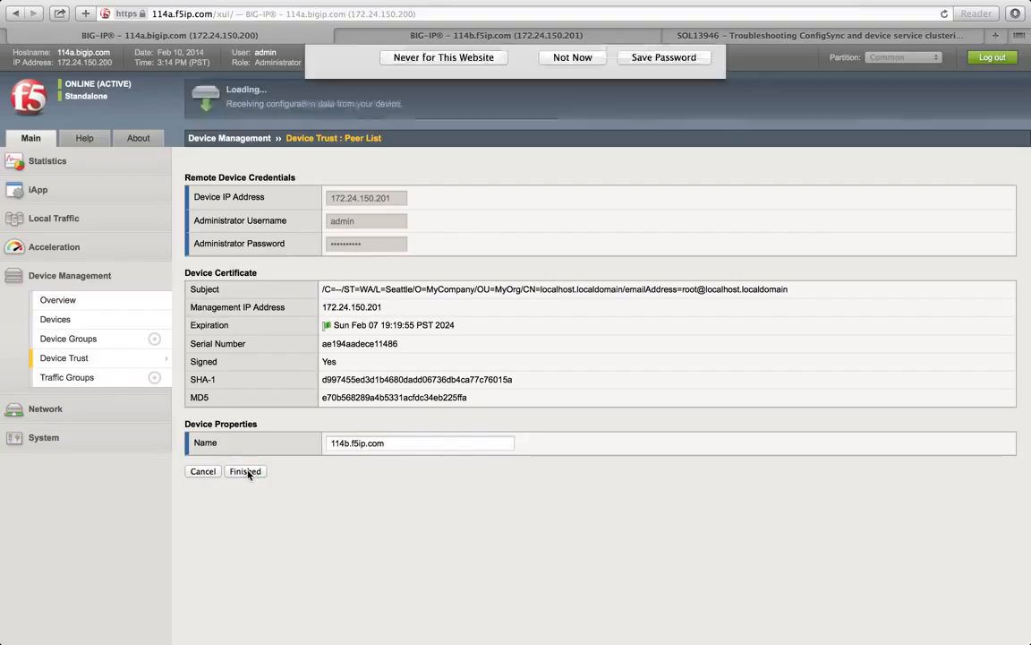
# Step: Decline saving the password, check 114b's tab, and open 114a's empty Device Groups list
pyautogui.click(578, 116)
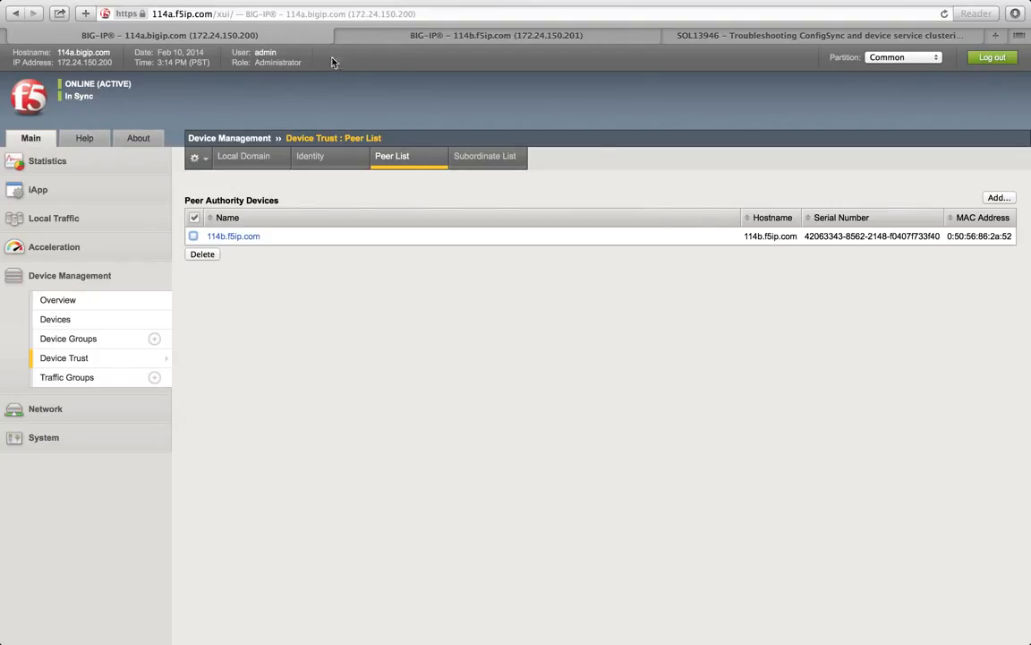
pyautogui.click(359, 34)
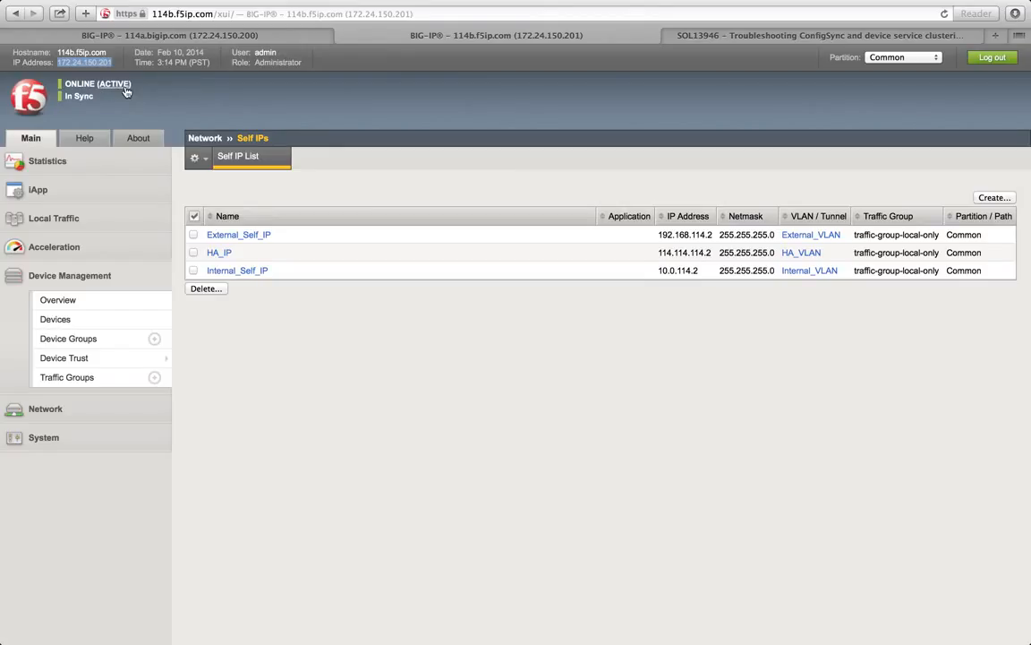
pyautogui.click(150, 35)
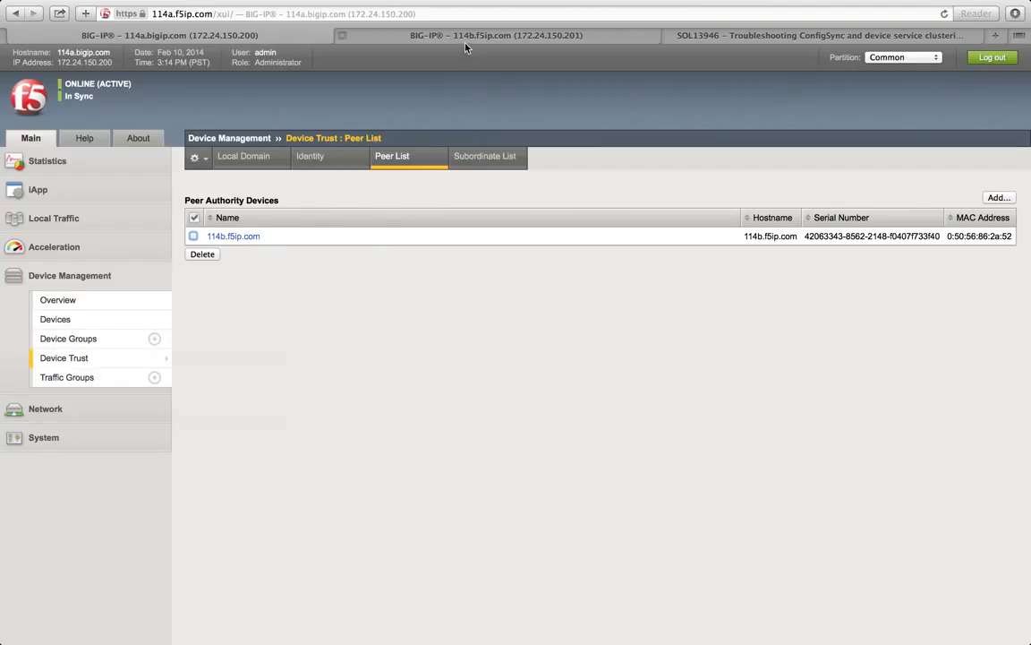
pyautogui.click(105, 340)
pyautogui.click(359, 278)
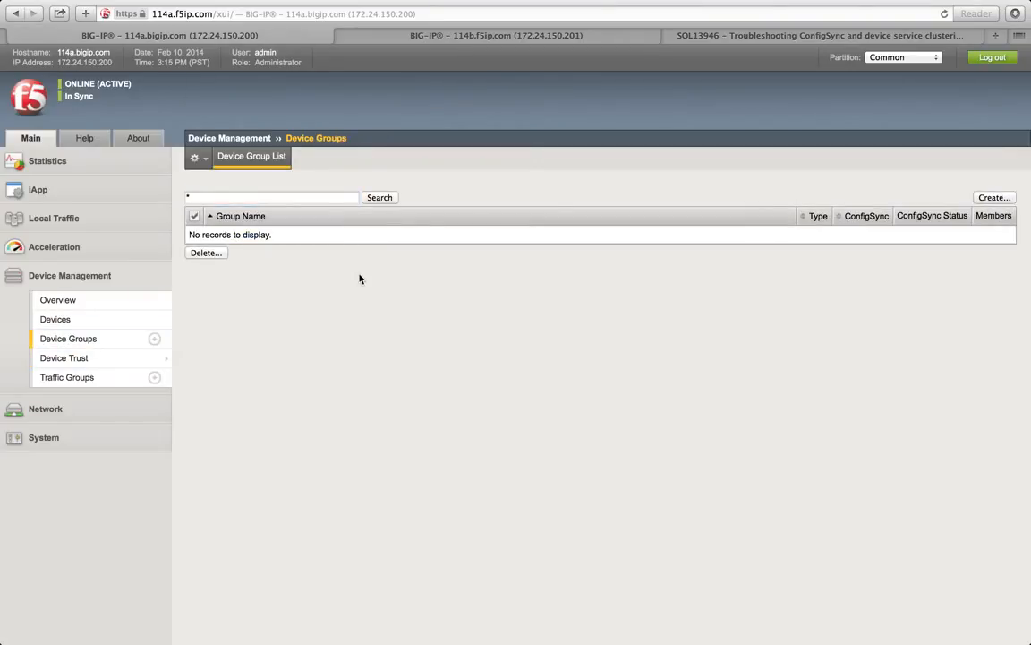
# Step: Confirm 114a.bigip.com and 114b.f5ip.com appear in both units' device lists, then begin a new device group on 114a
pyautogui.click(72, 323)
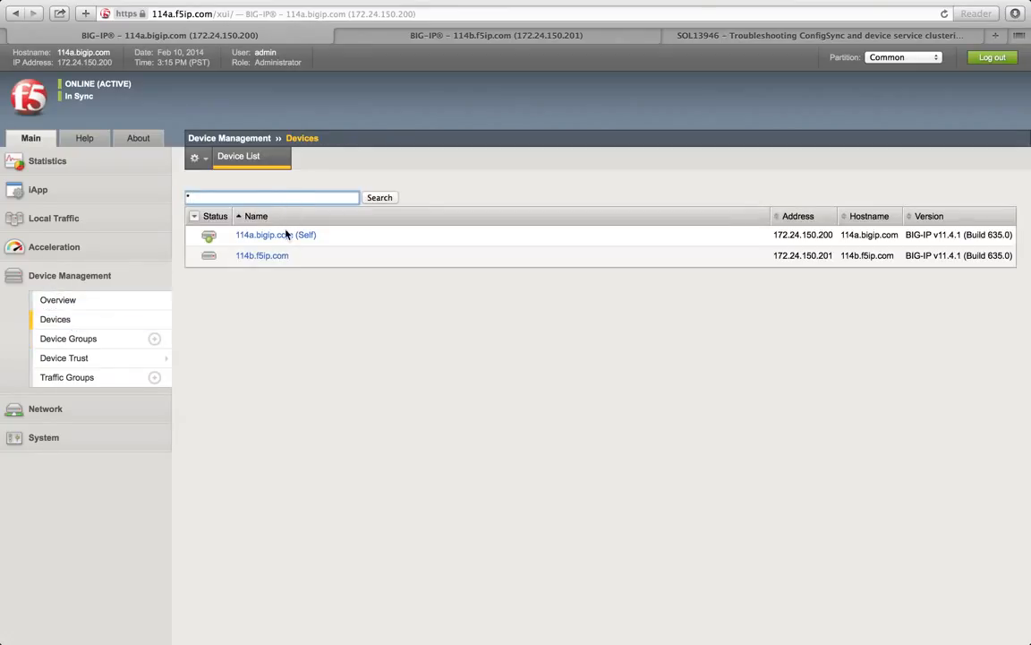
pyautogui.click(452, 35)
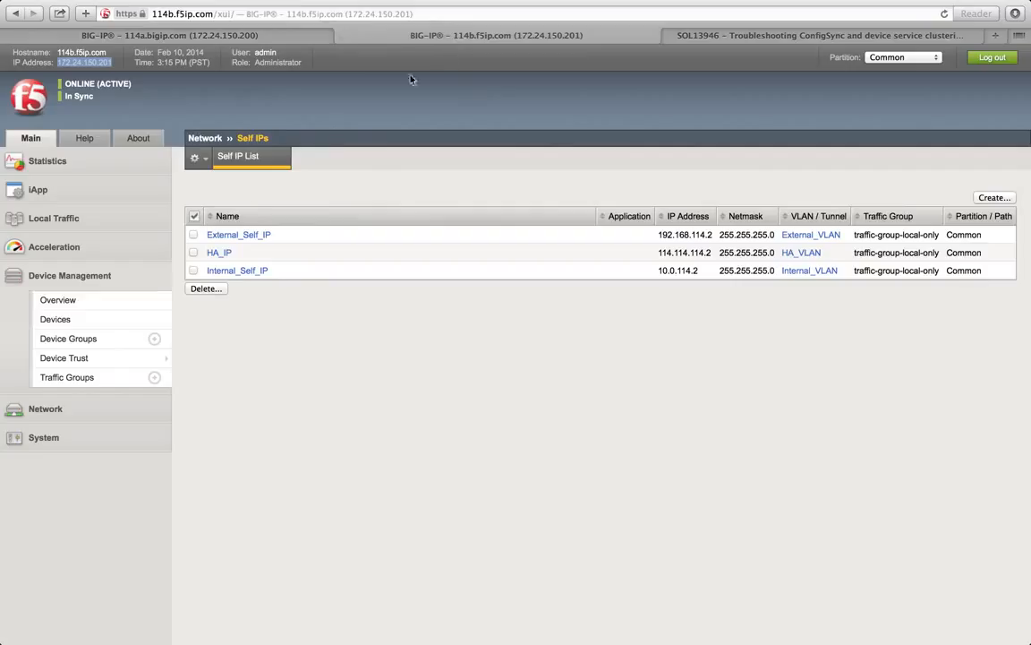
pyautogui.click(112, 321)
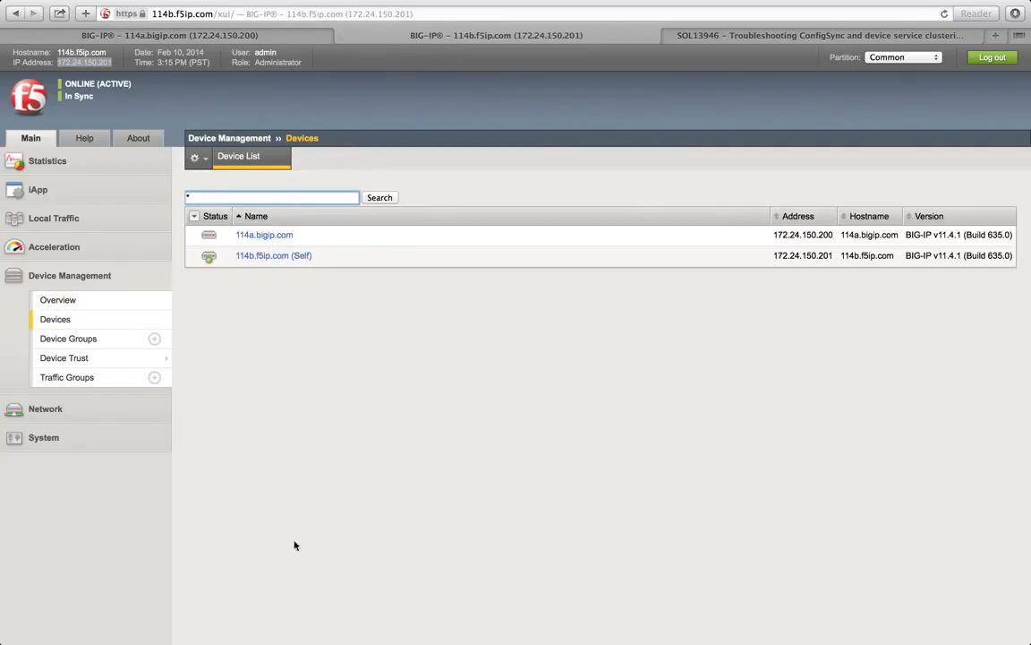
pyautogui.click(136, 37)
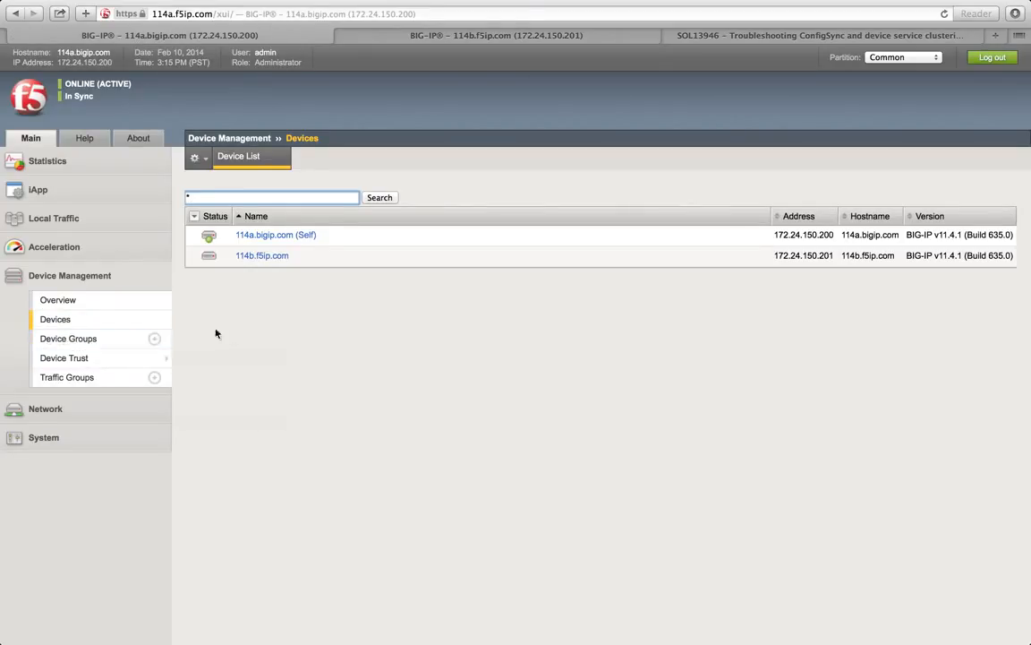
pyautogui.click(154, 340)
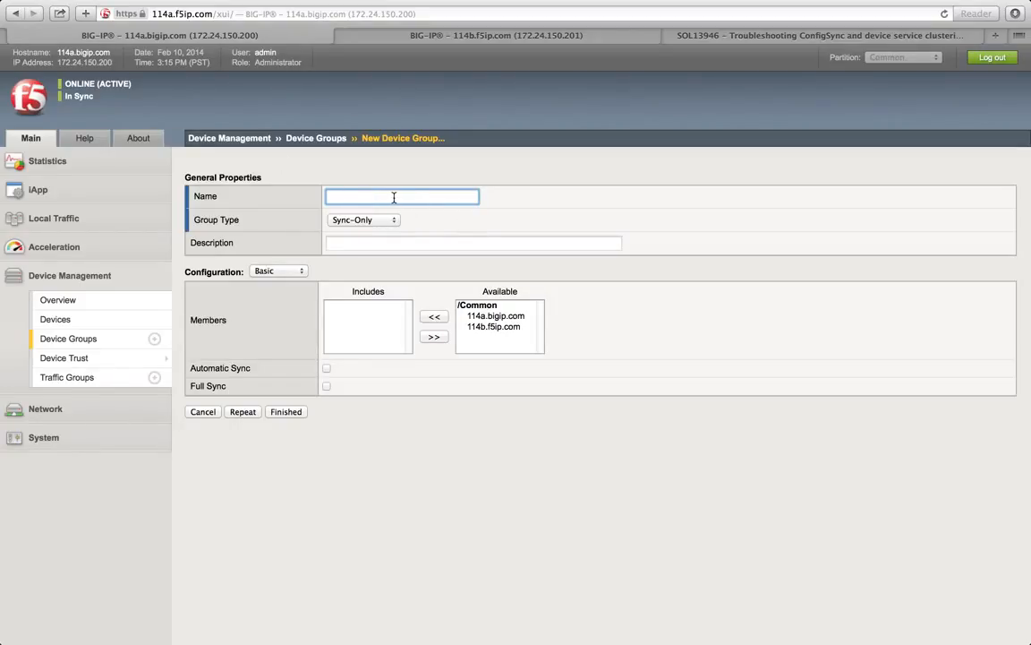
# Step: Enter f5ip.com as the new device group's name
pyautogui.write('b')
pyautogui.press('BackSpace')
pyautogui.write('b')
pyautogui.press('BackSpace')
pyautogui.write('f5ip.com')
# Step: Set the group type to Sync-Failover and select 114a.bigip.com among the available devices
pyautogui.click(389, 223)
pyautogui.click(376, 232)
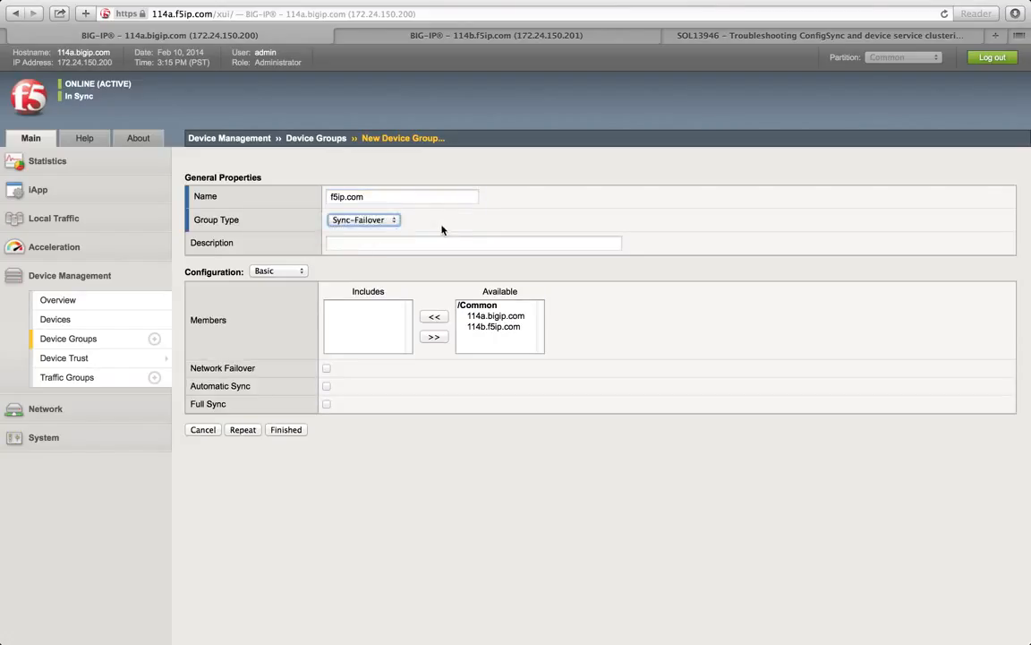
pyautogui.click(380, 220)
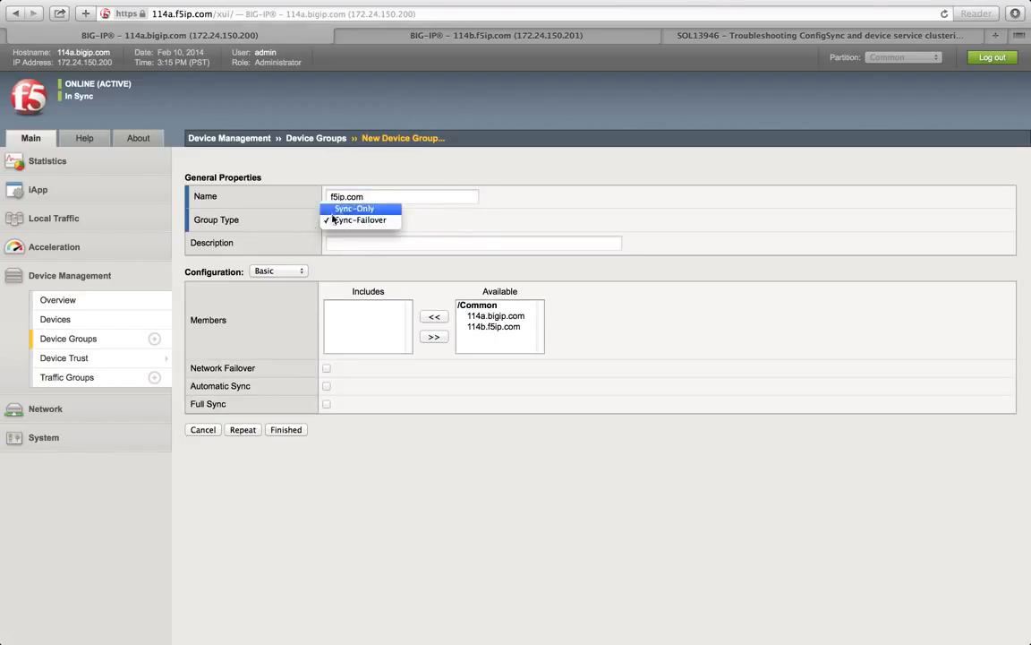
pyautogui.click(351, 208)
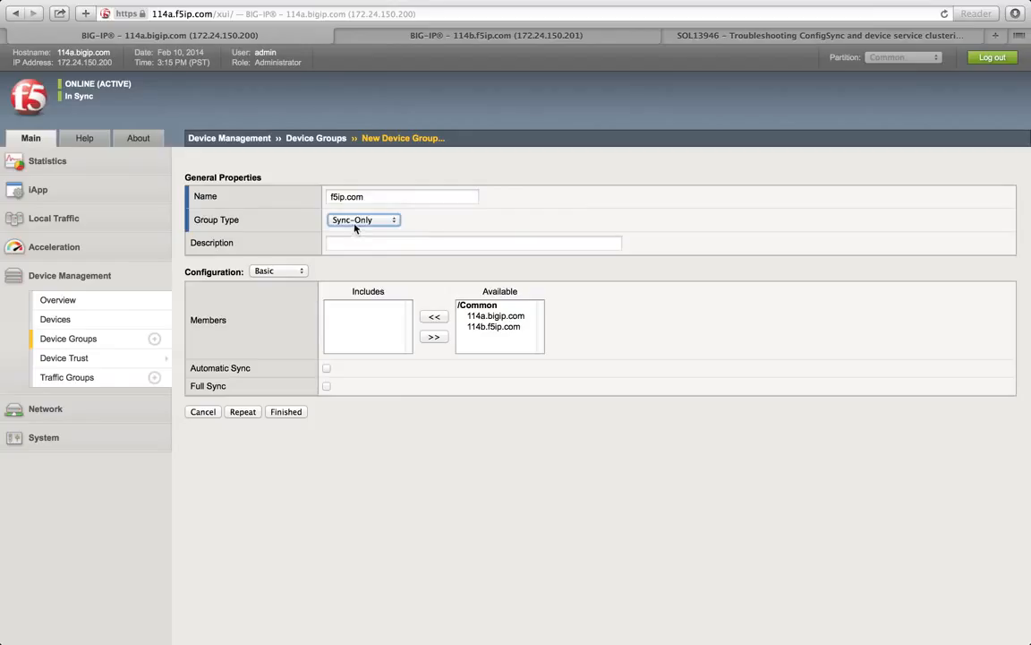
pyautogui.click(353, 225)
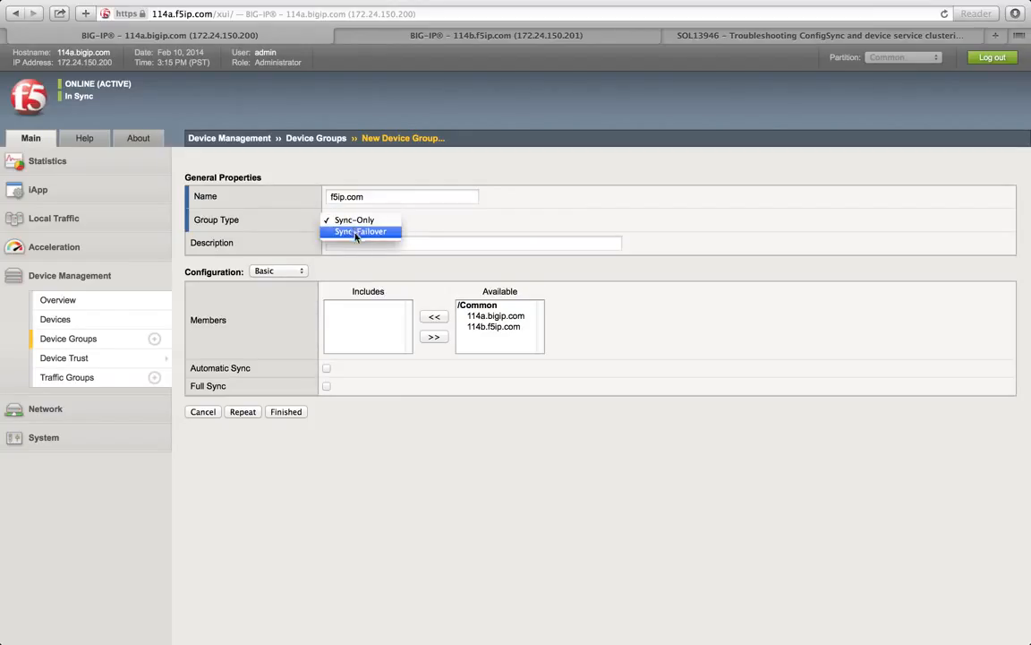
pyautogui.click(367, 235)
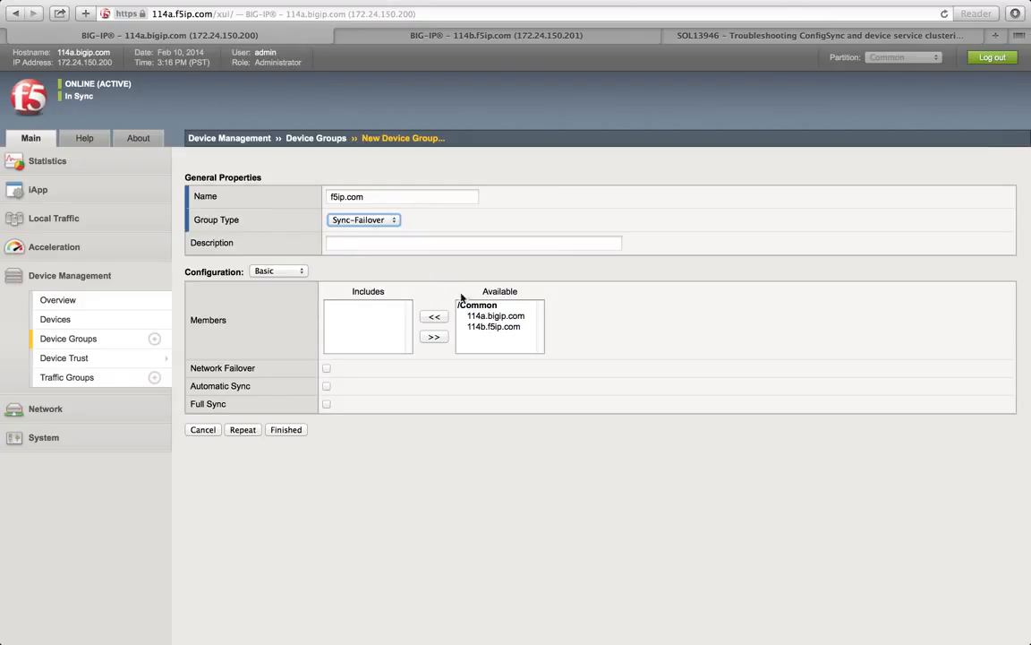
pyautogui.click(478, 319)
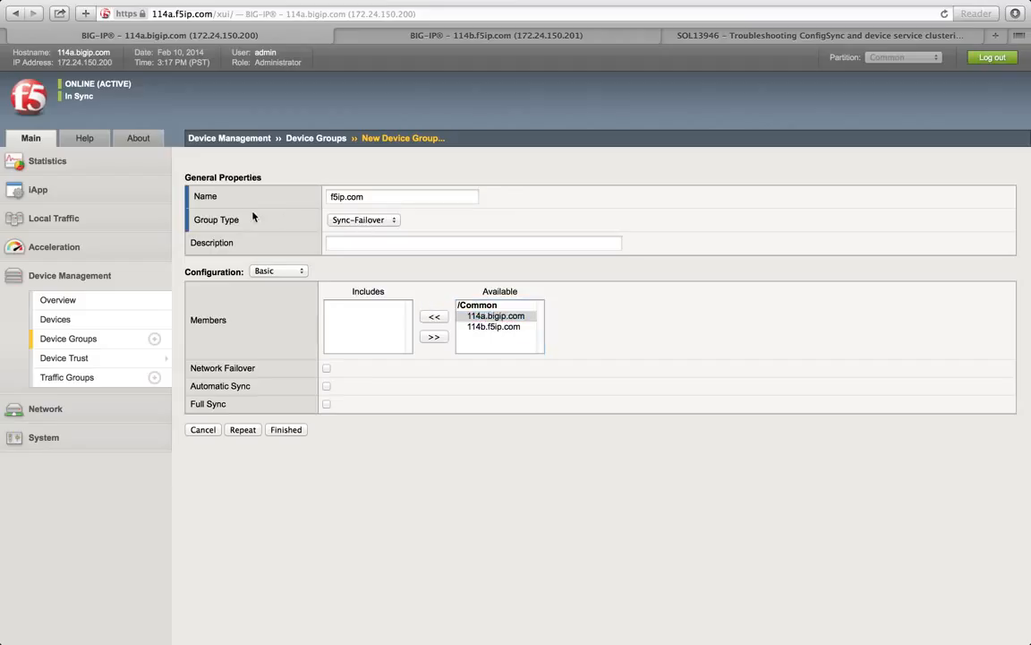
# Step: Move 114a.bigip.com and 114b.f5ip.com into the group's Includes list
pyautogui.click(435, 318)
pyautogui.click(484, 316)
pyautogui.click(434, 317)
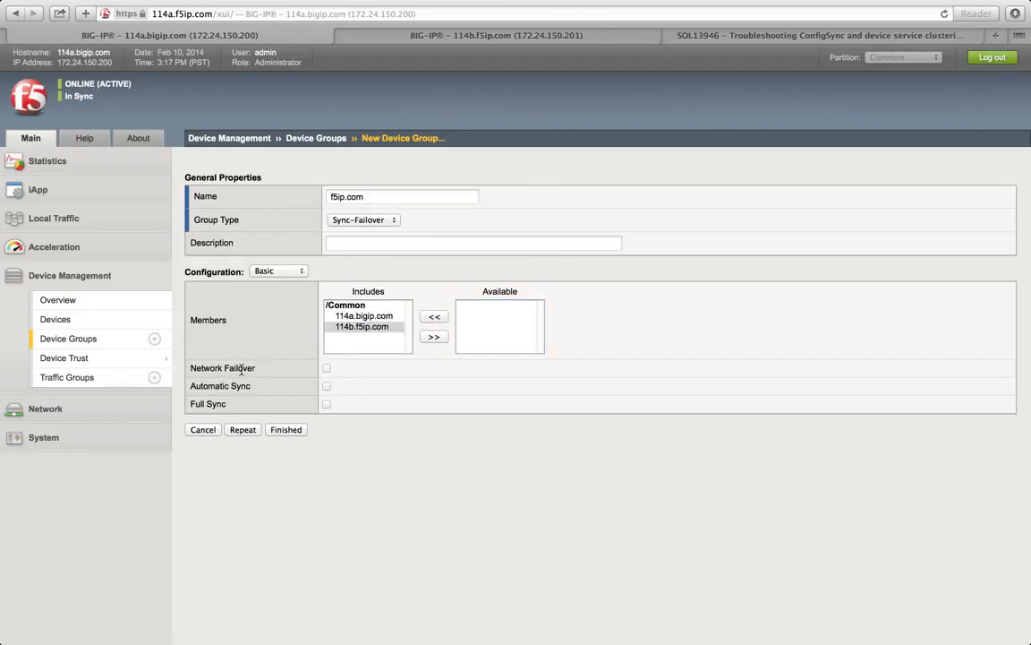
pyautogui.click(342, 317)
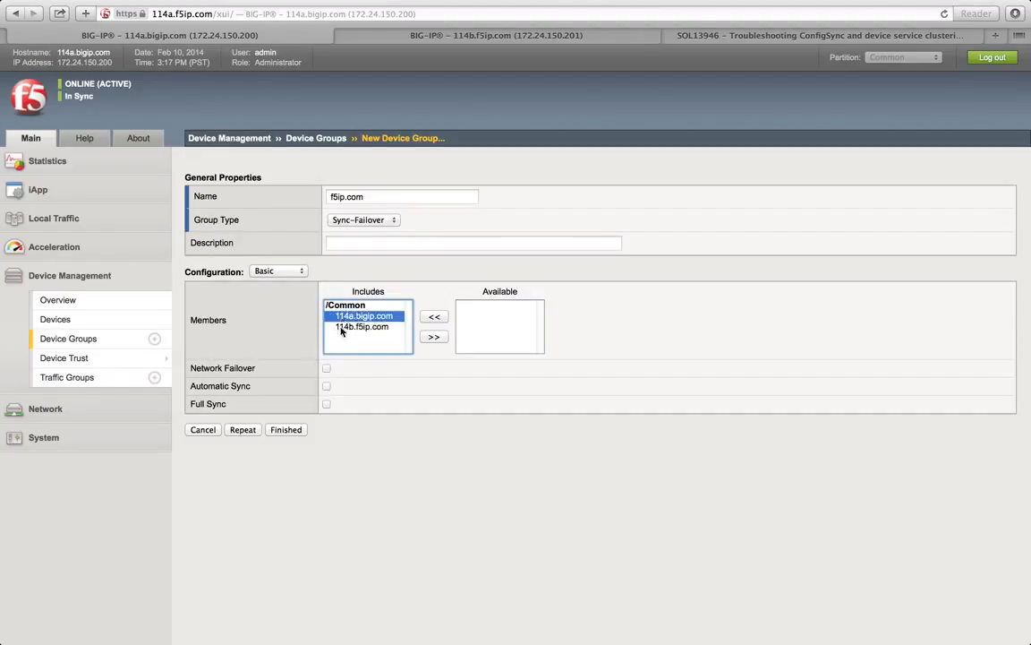
pyautogui.click(341, 326)
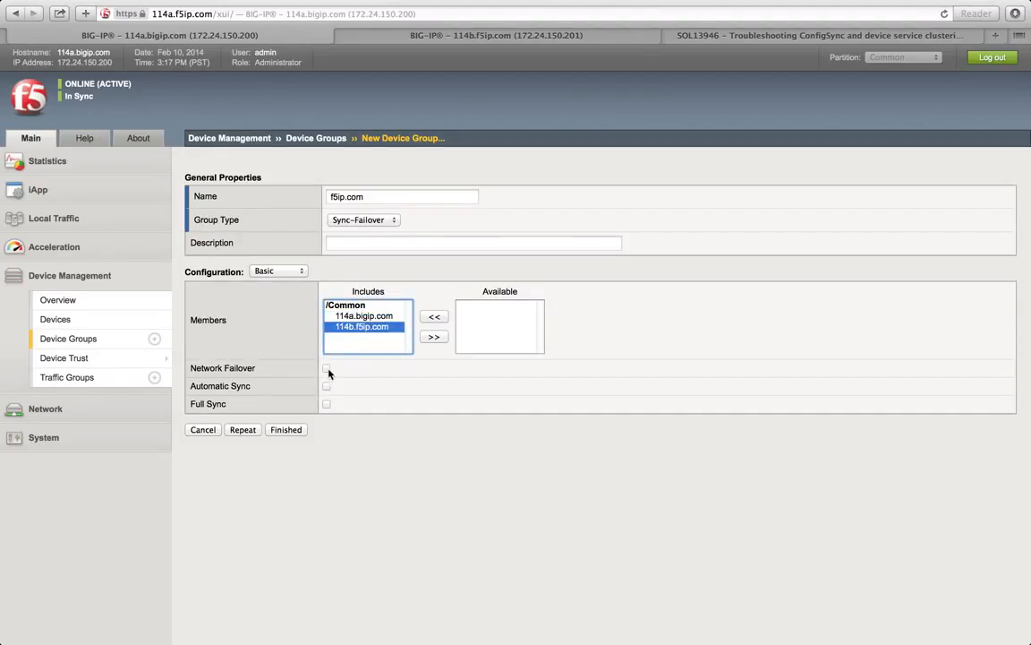
# Step: Turn on Network Failover for the f5ip.com group and review its two members
pyautogui.click(327, 368)
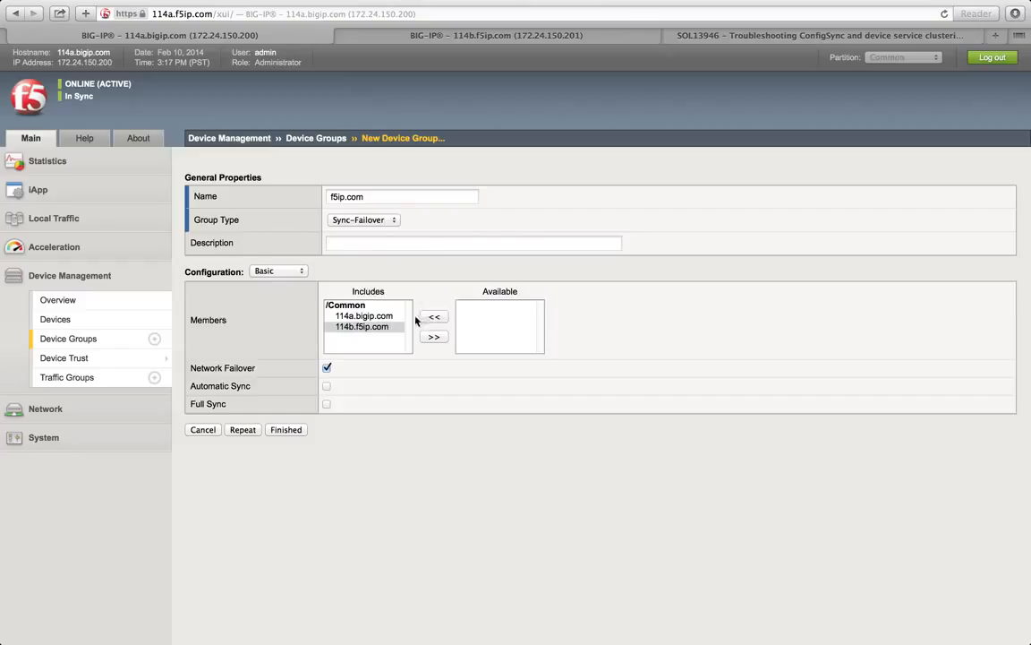
pyautogui.click(363, 316)
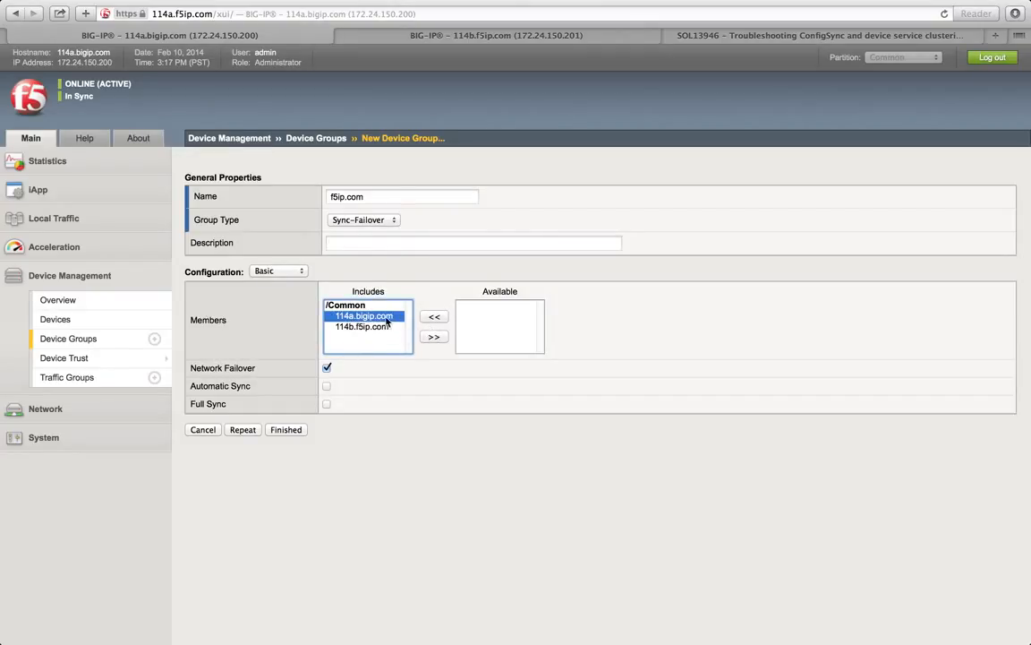
pyautogui.click(365, 326)
pyautogui.click(365, 316)
pyautogui.moveTo(252, 386); pyautogui.dragTo(208, 386)
pyautogui.click(211, 386)
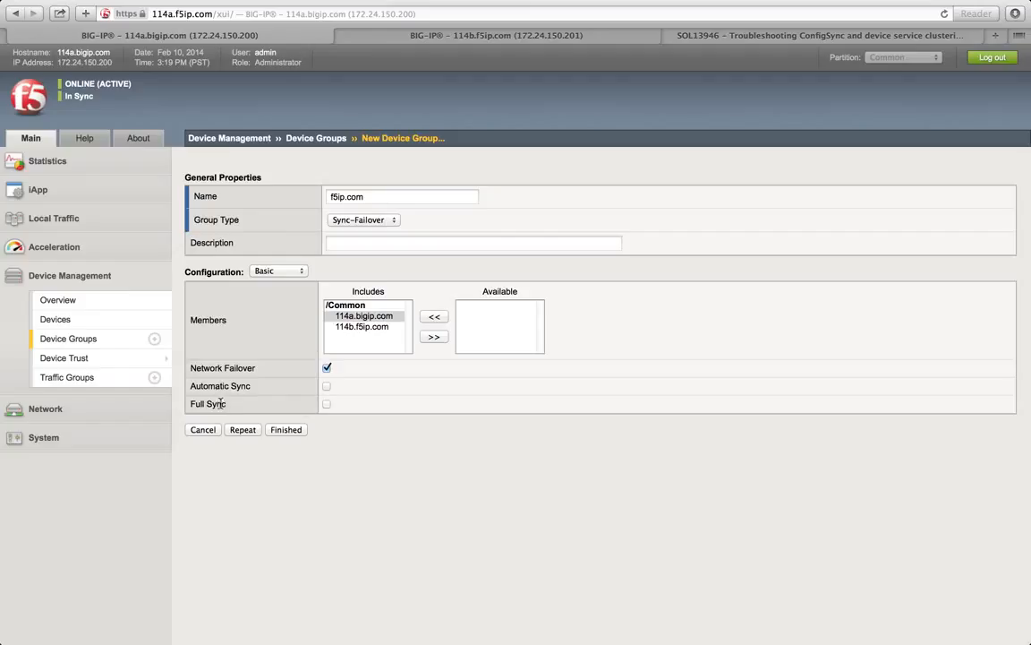
# Step: Review the Full Sync setting and finish creating the f5ip.com device group
pyautogui.moveTo(227, 404); pyautogui.dragTo(190, 403)
pyautogui.click(269, 405)
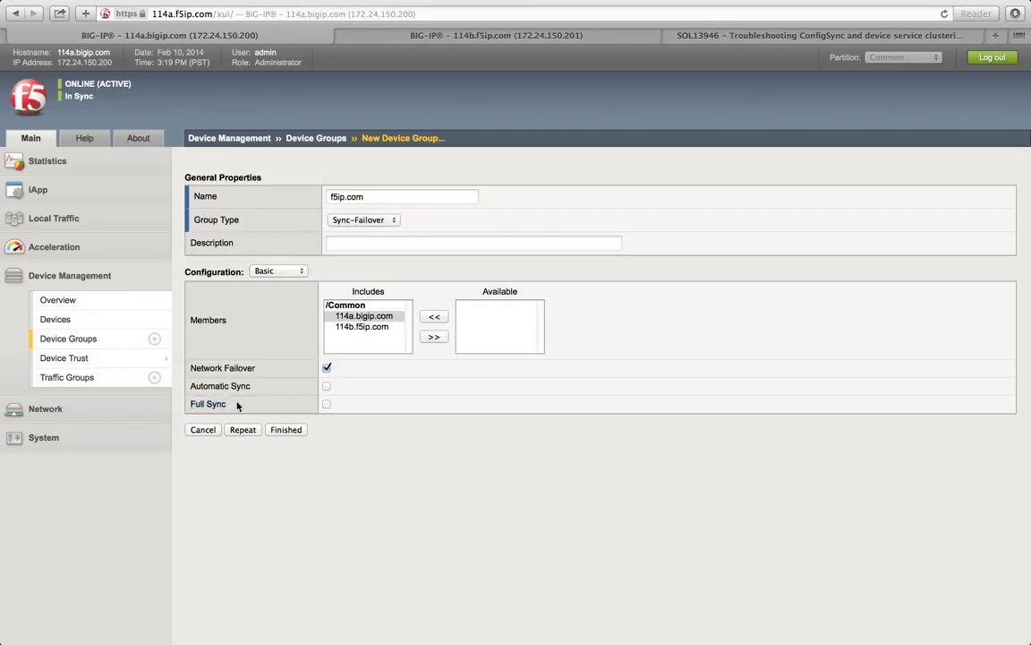
pyautogui.click(288, 431)
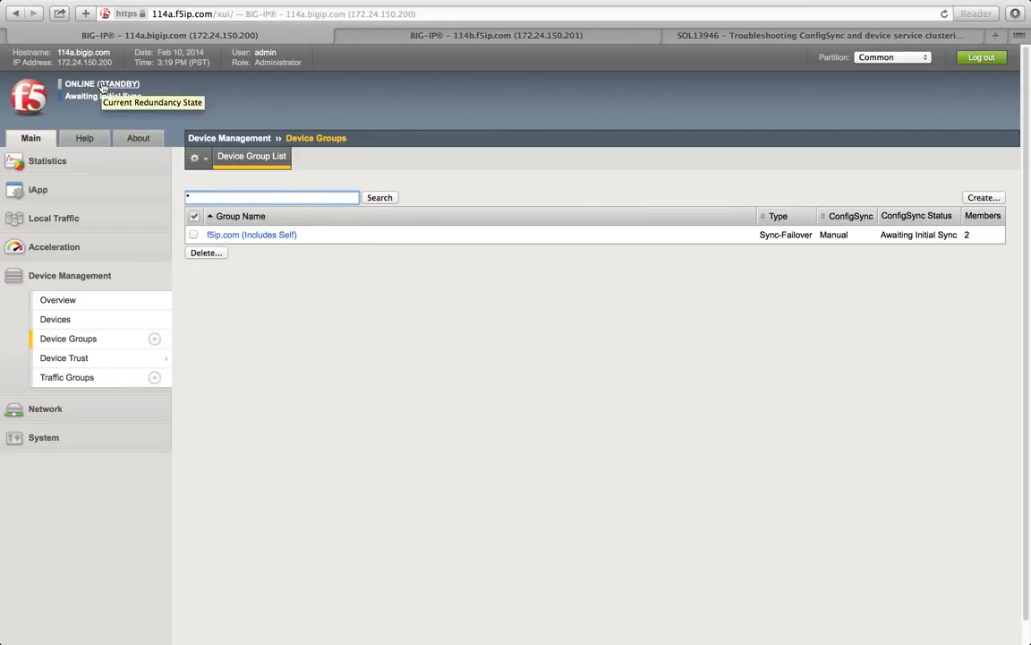
# Step: Open Device Management Overview and select 114a.bigip.com to show its sync direction options
pyautogui.click(413, 33)
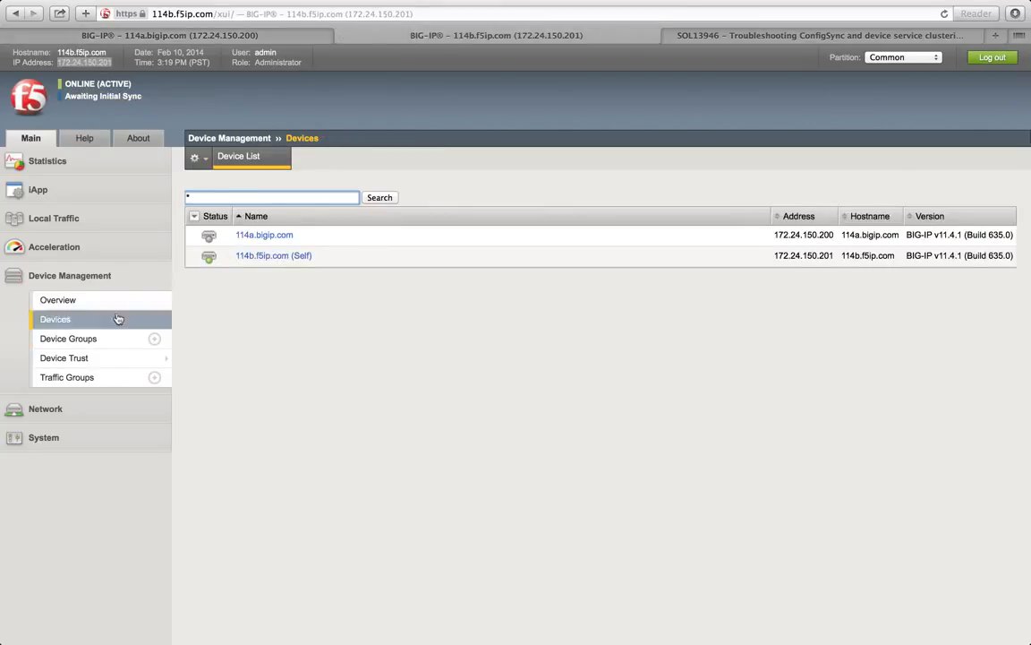
pyautogui.click(168, 36)
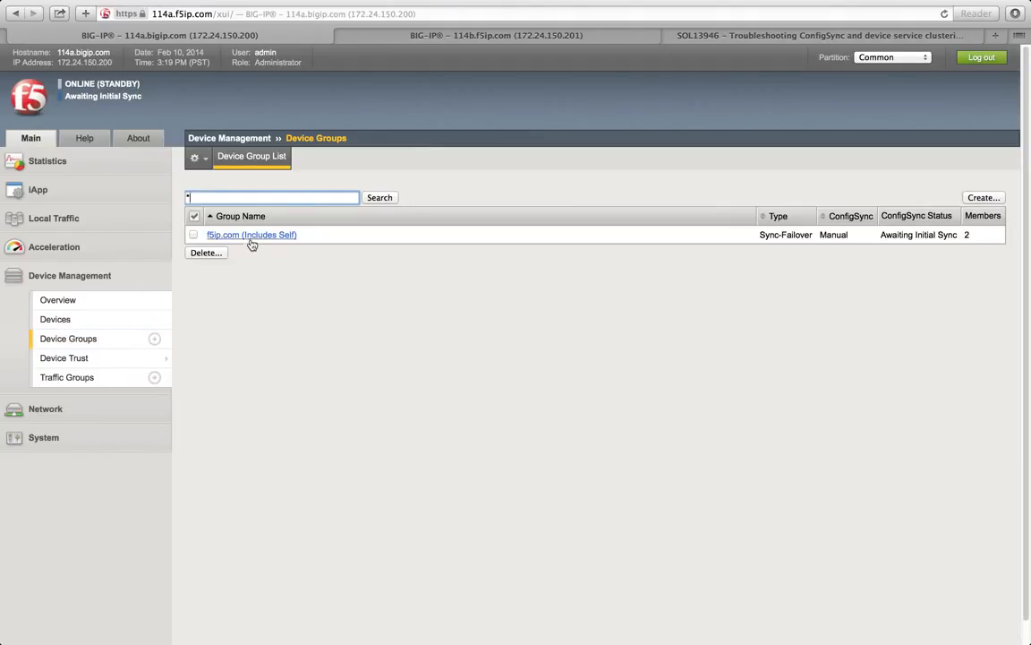
pyautogui.click(74, 302)
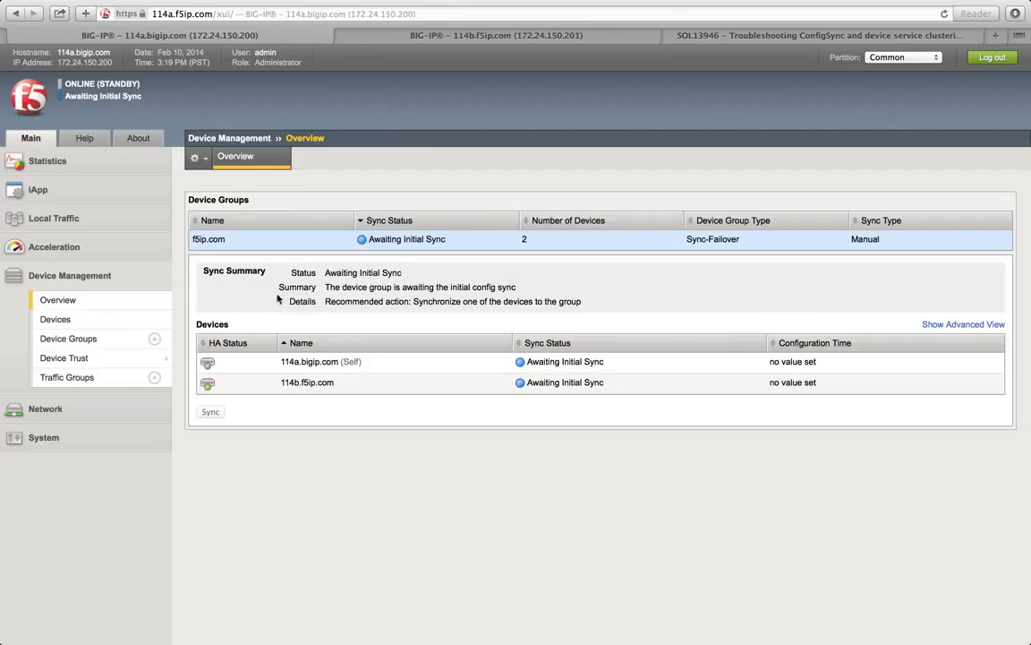
pyautogui.click(328, 362)
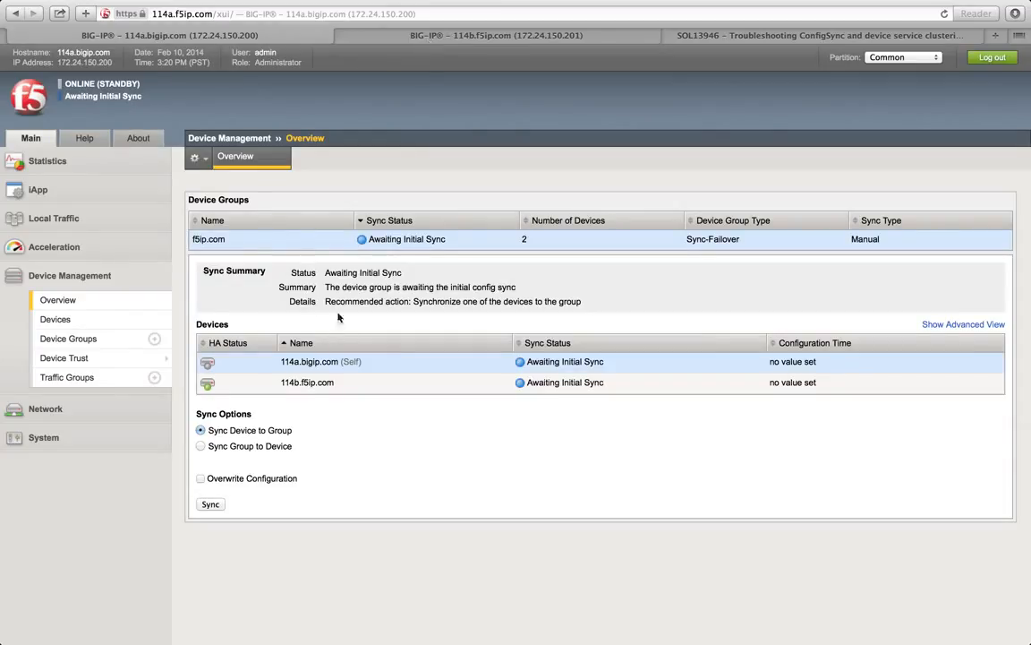
pyautogui.click(324, 383)
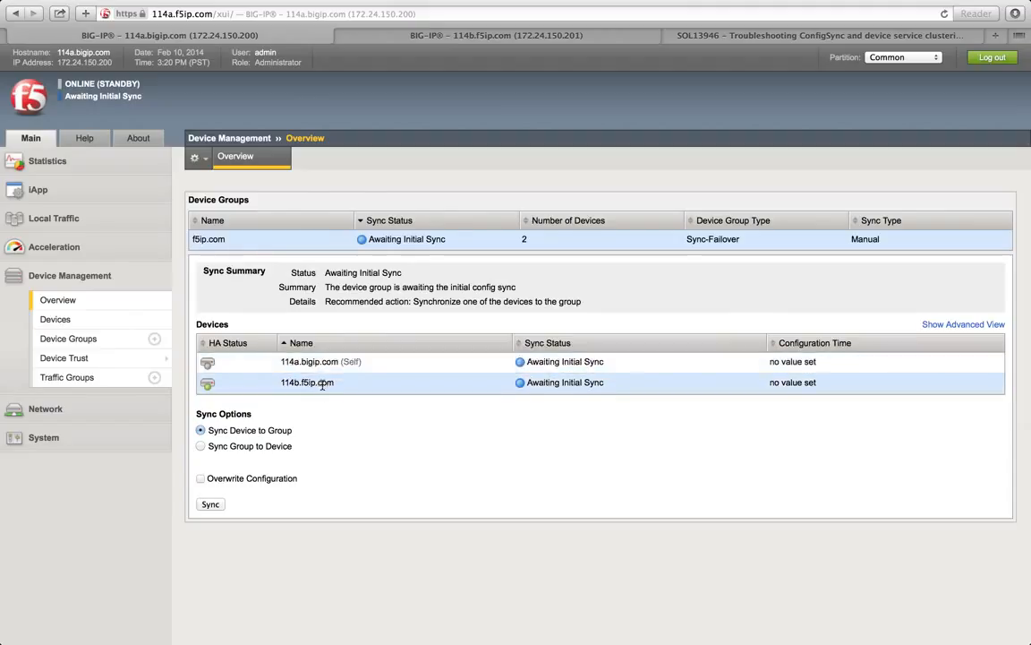
pyautogui.click(325, 365)
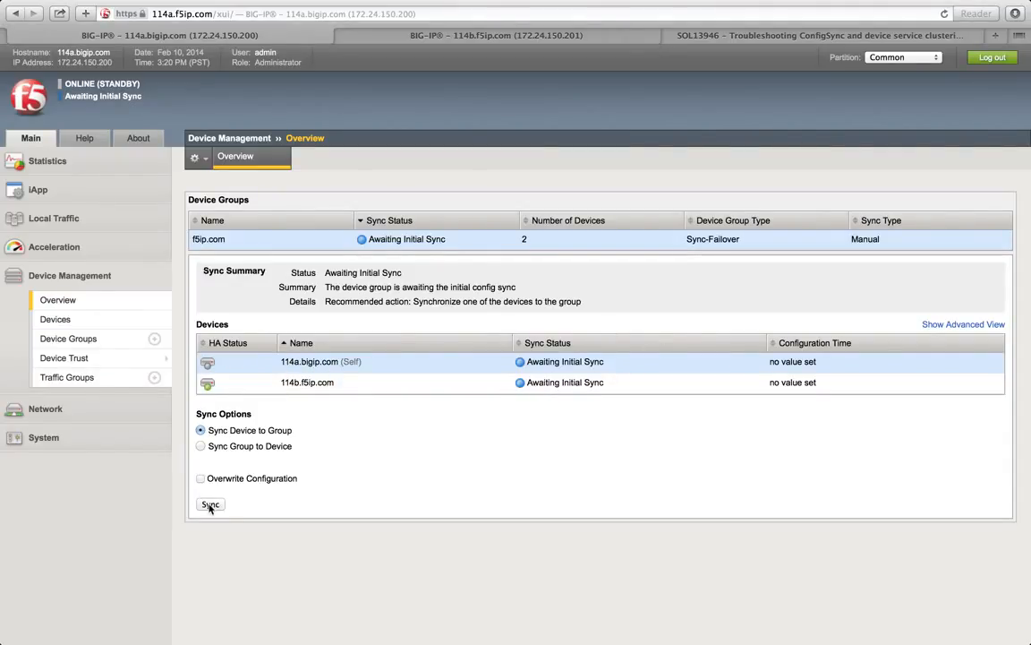
pyautogui.moveTo(208, 431); pyautogui.dragTo(294, 434)
pyautogui.click(231, 430)
pyautogui.click(293, 434)
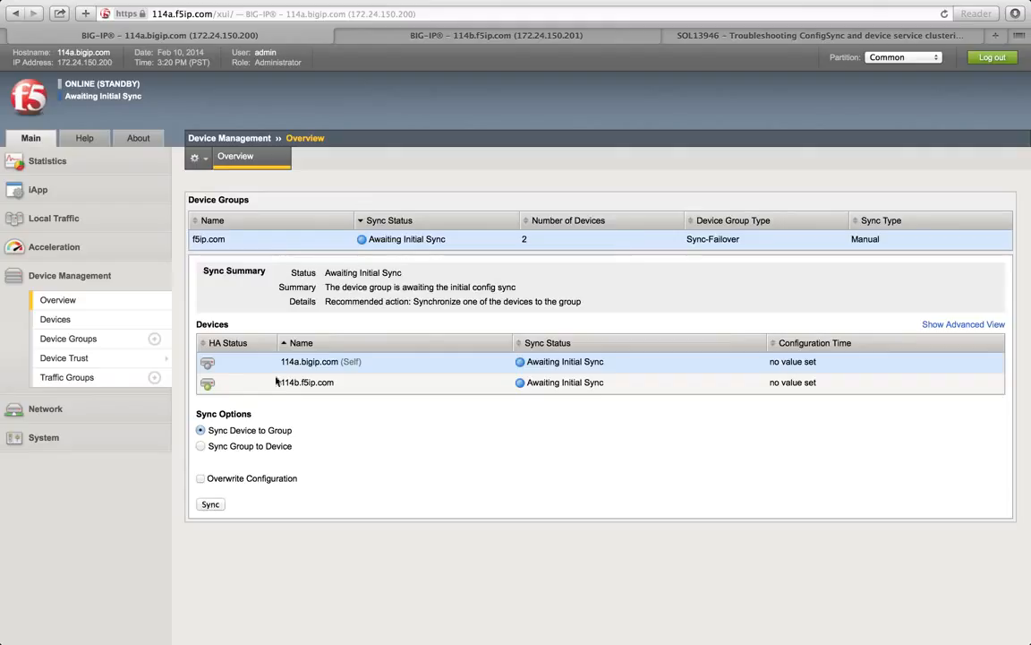
# Step: Choose Sync Device to Group and sync 114a until f5ip.com reports In Sync
pyautogui.click(202, 446)
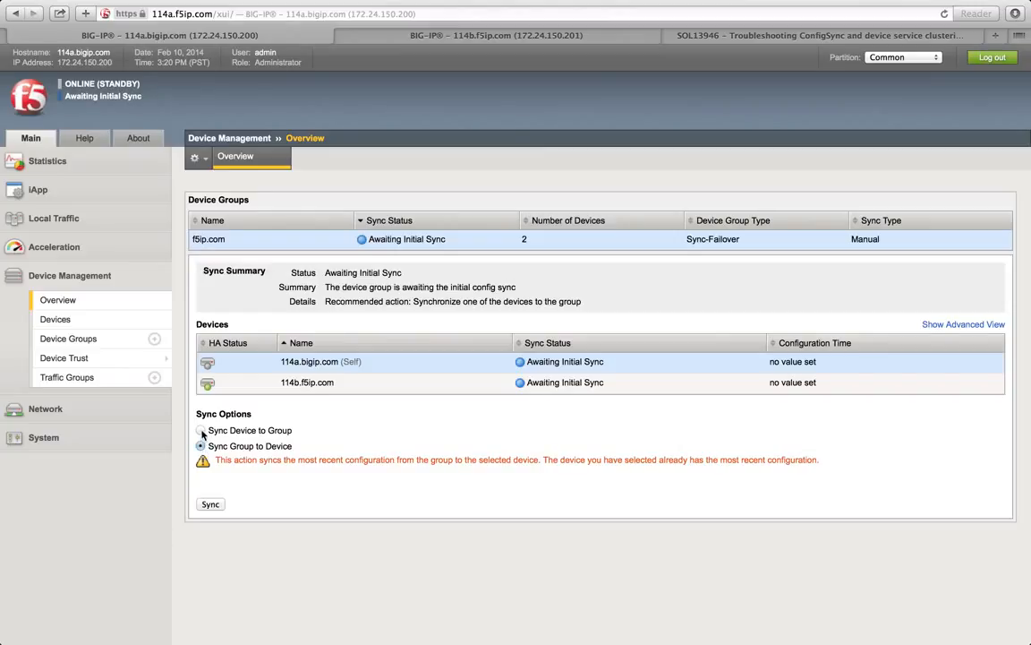
pyautogui.click(202, 432)
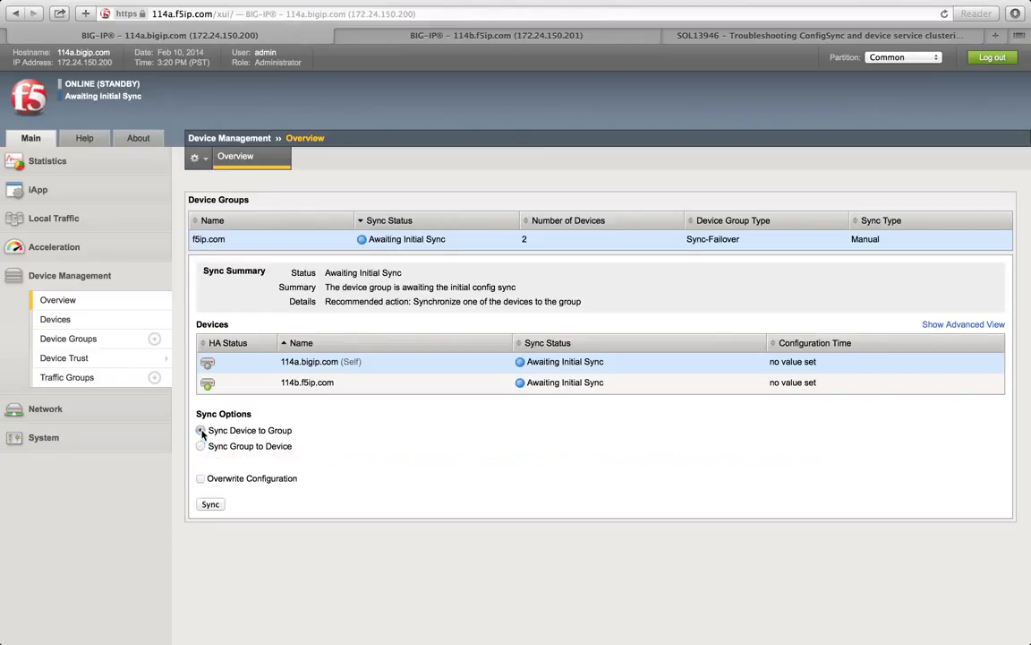
pyautogui.click(209, 504)
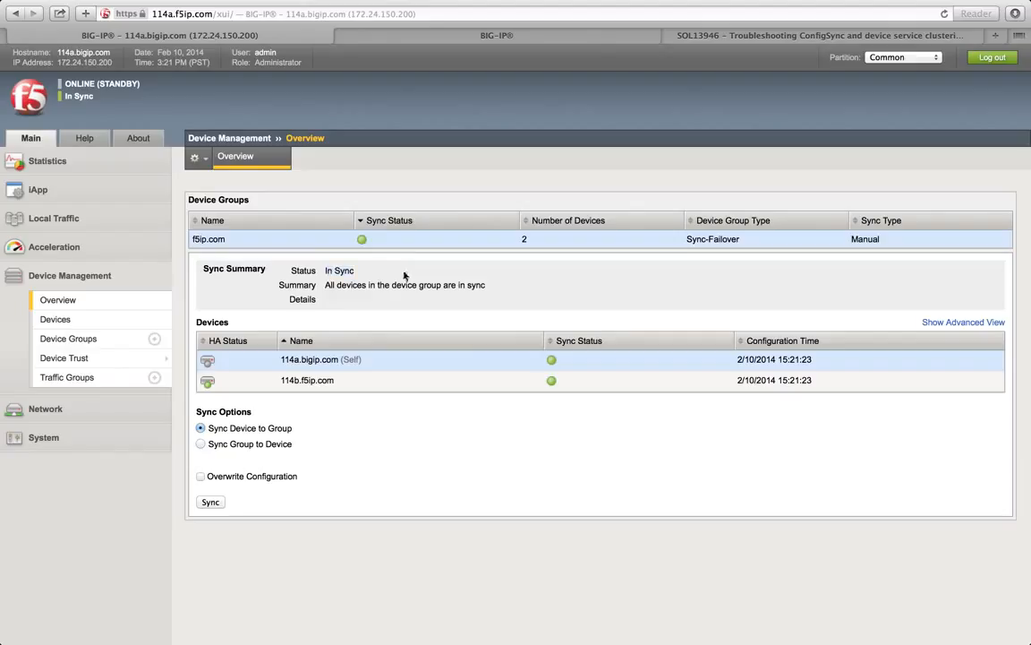
pyautogui.moveTo(324, 271); pyautogui.dragTo(355, 272)
pyautogui.click(340, 277)
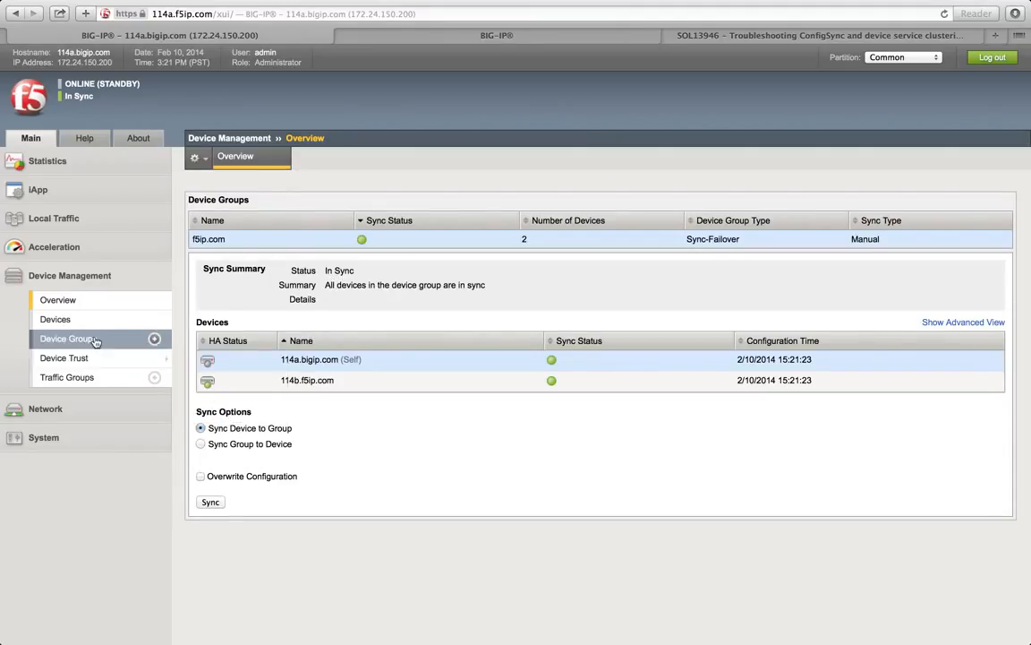
pyautogui.moveTo(94, 358)
pyautogui.click(385, 37)
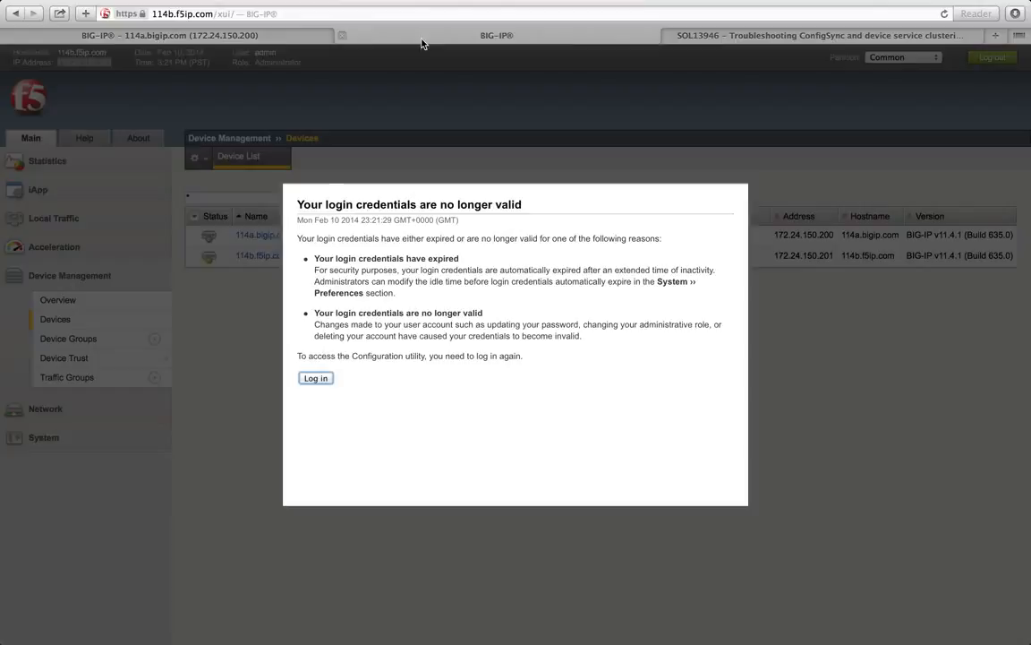
pyautogui.click(265, 45)
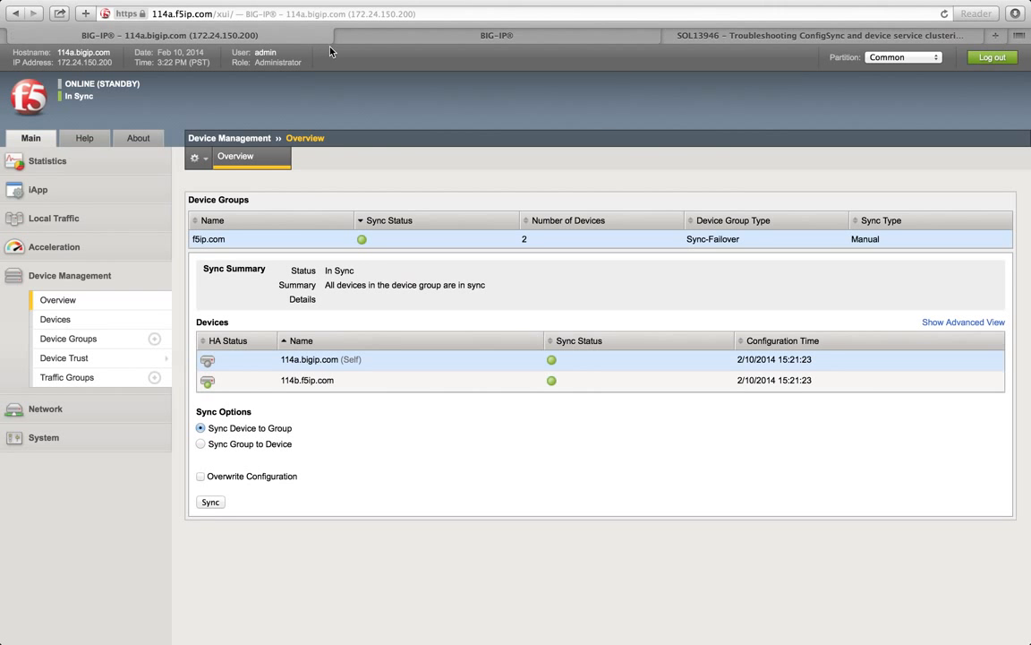
pyautogui.hotkey('ctrl', 'Left')
pyautogui.click(241, 192)
pyautogui.click(250, 188)
pyautogui.hotkey('ctrl', 'Right')
# Step: In TextEdit, write step 5: add peer unit, Device Management -> Device Trust -> Peer list -> add the device
pyautogui.hotkey('ctrl', 'Left')
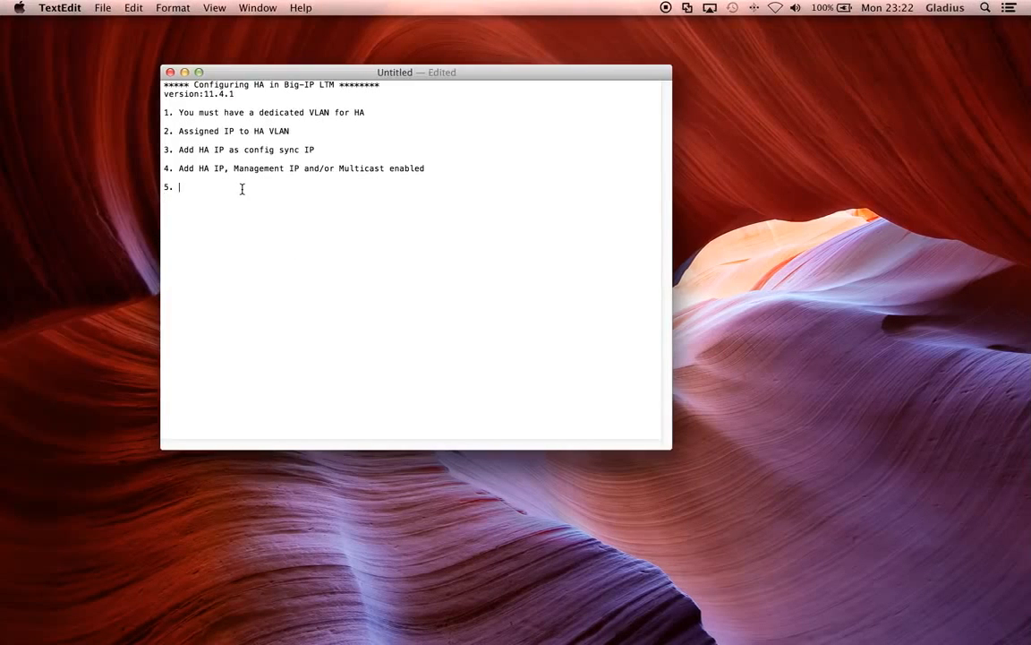
pyautogui.write('Add')
pyautogui.press('BackSpace')
pyautogui.press('BackSpace')
pyautogui.press('BackSpace')
pyautogui.write('Add peer')
pyautogui.write(' unit, ')
pyautogui.write('Device Trus')
pyautogui.write('t -')
pyautogui.press('BackSpace')
pyautogui.press('BackSpace')
pyautogui.press('BackSpace')
pyautogui.press('BackSpace')
pyautogui.press('BackSpace')
pyautogui.press('BackSpace')
pyautogui.press('BackSpace')
pyautogui.write('Management -> ')
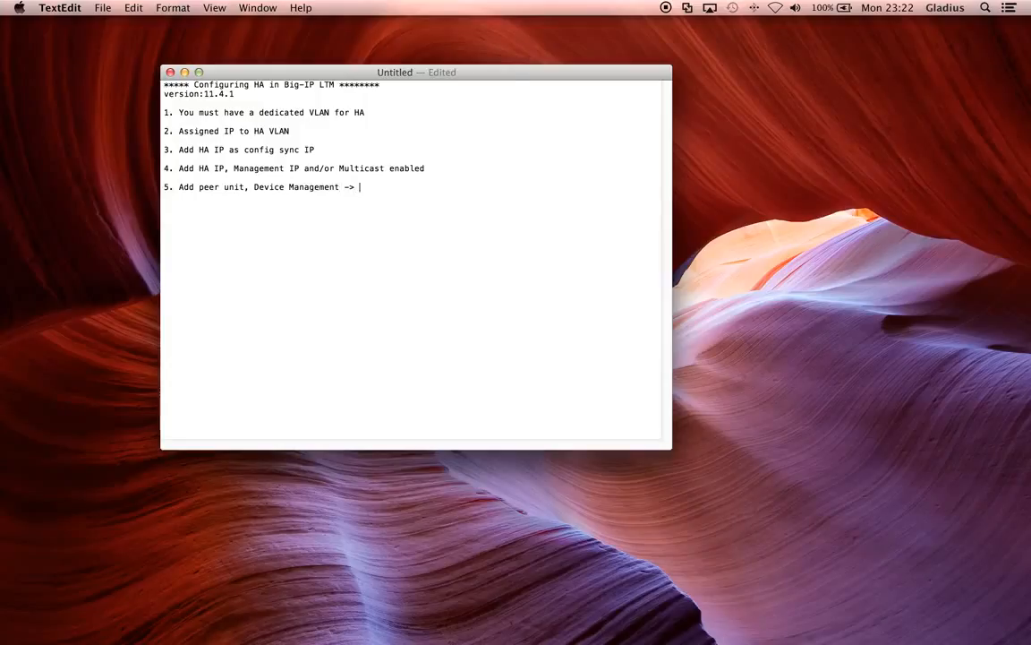
pyautogui.write('Device Trust ->')
pyautogui.write('Peer list ->')
pyautogui.write('a')
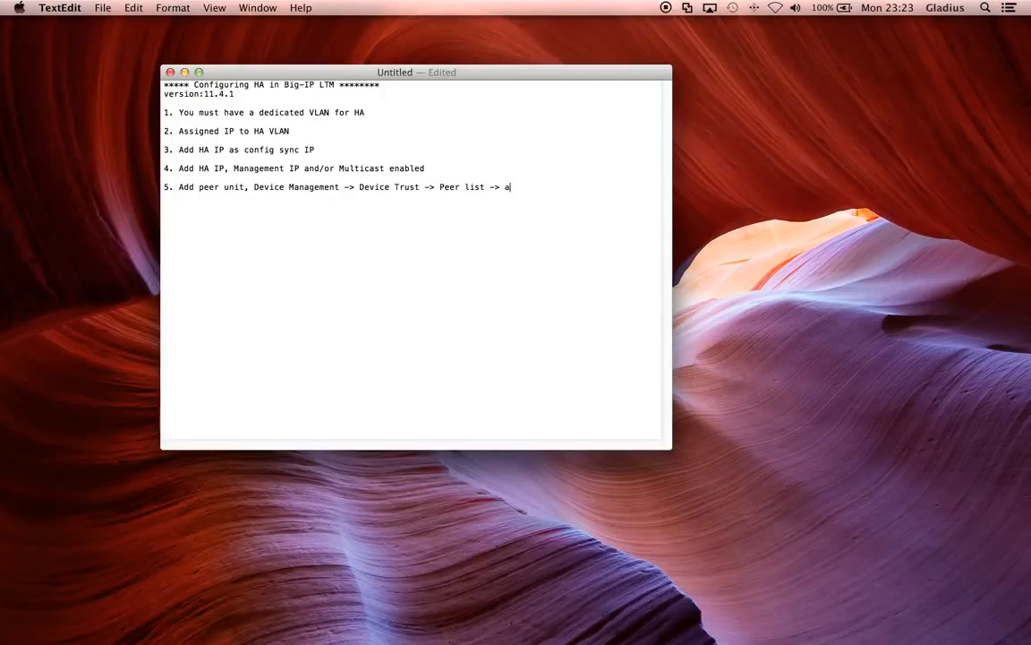
pyautogui.write('dd the device"')
pyautogui.press('Left')
pyautogui.press('Left')
pyautogui.press('Left')
pyautogui.press('Left')
pyautogui.press('Left')
pyautogui.press('Left')
pyautogui.press('Left')
pyautogui.press('Left')
pyautogui.press('Left')
pyautogui.press('Left')
pyautogui.press('Left')
pyautogui.press('Left')
pyautogui.press('Left')
pyautogui.write('"')
pyautogui.click(585, 187)
# Step: Start step 6 on a new line and switch back to the BIG-IP browser
pyautogui.press('Return')
pyautogui.press('Return')
pyautogui.write('6.')
pyautogui.hotkey('ctrl', 'Right')
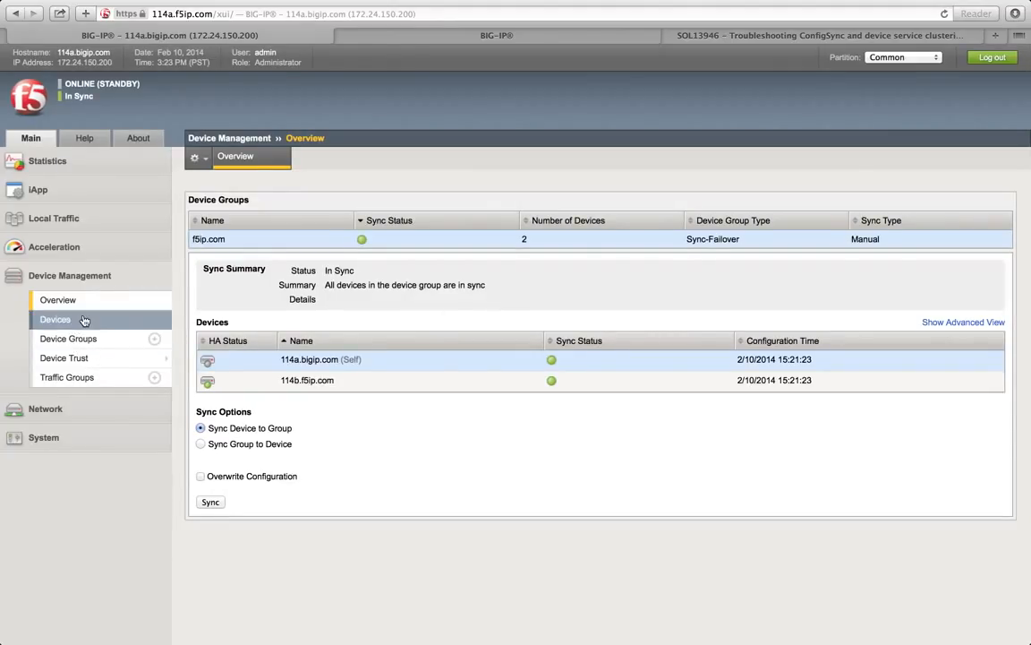
# Step: Sign back in to the expired 114b.f5ip.com session with username and password, then return to 114a
pyautogui.click(409, 37)
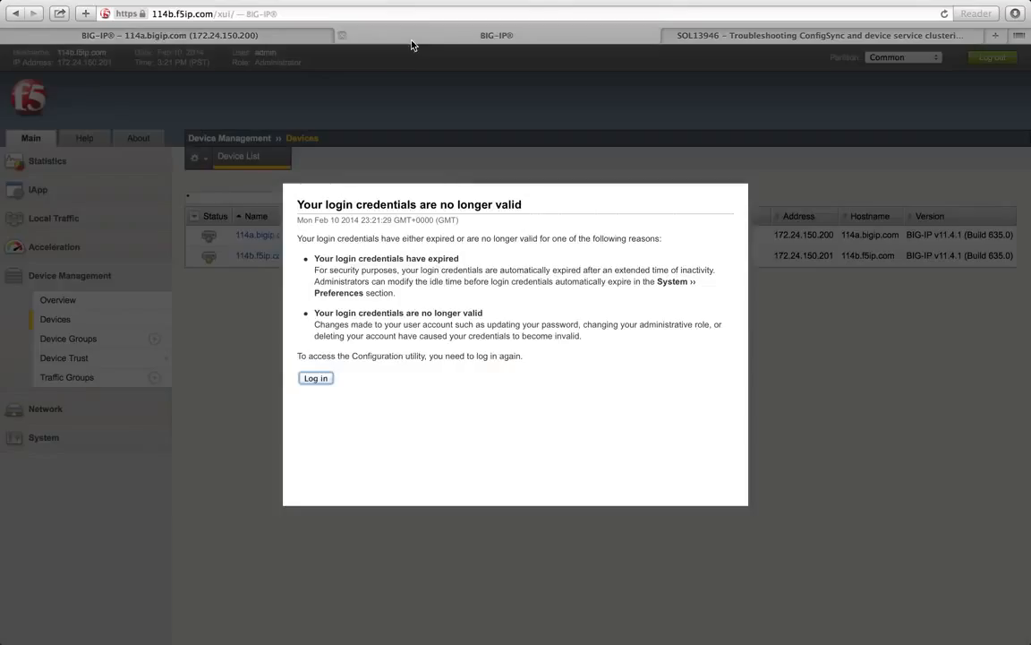
pyautogui.click(318, 377)
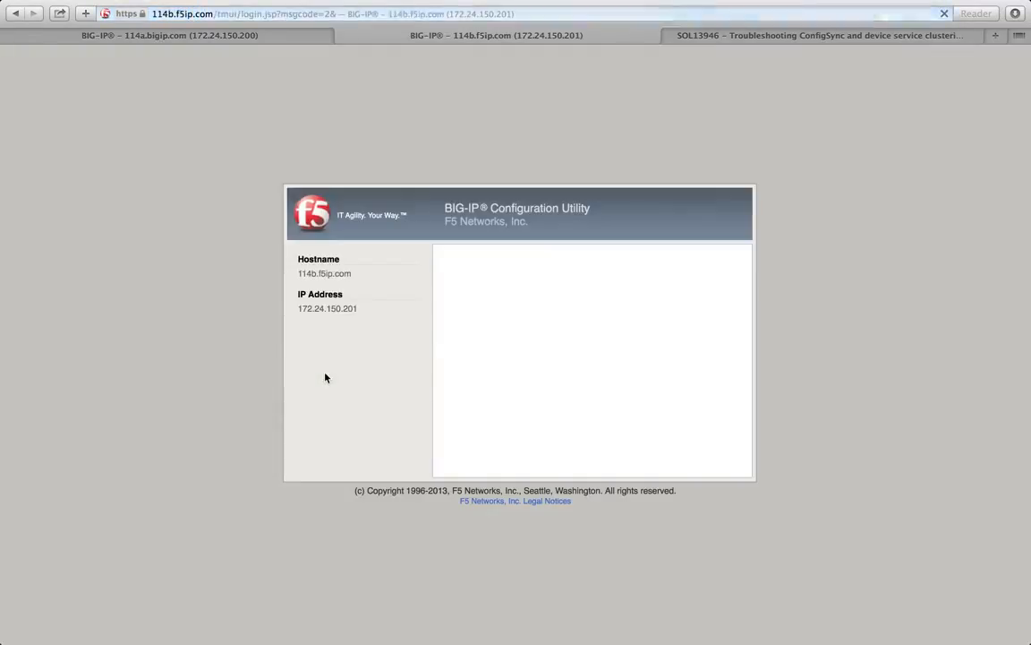
pyautogui.write('admin')
pyautogui.press('Tab')
pyautogui.write('admin')
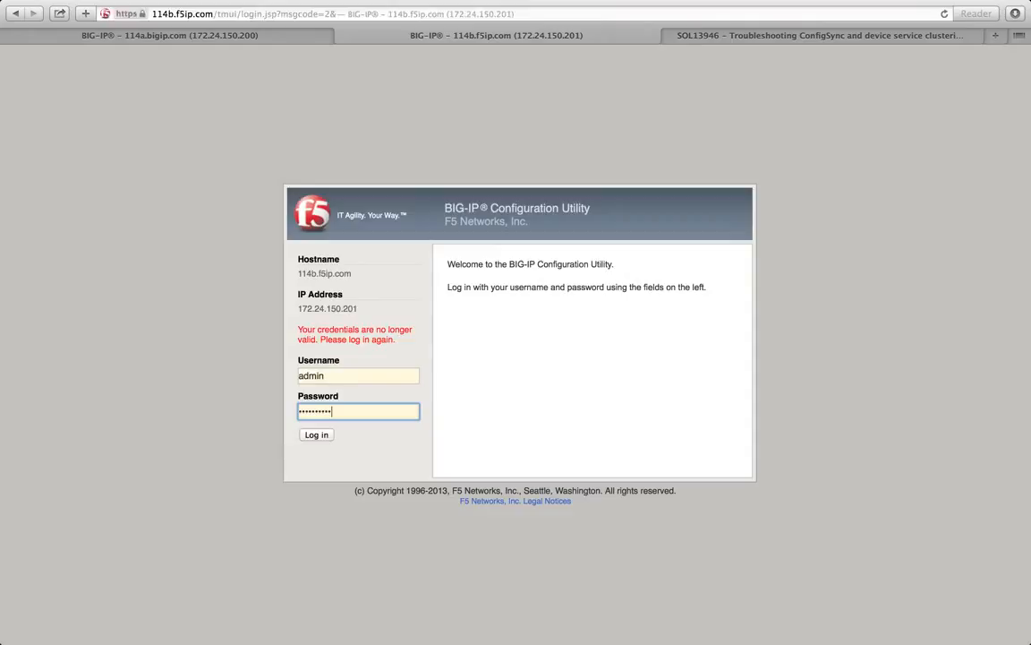
pyautogui.press('Return')
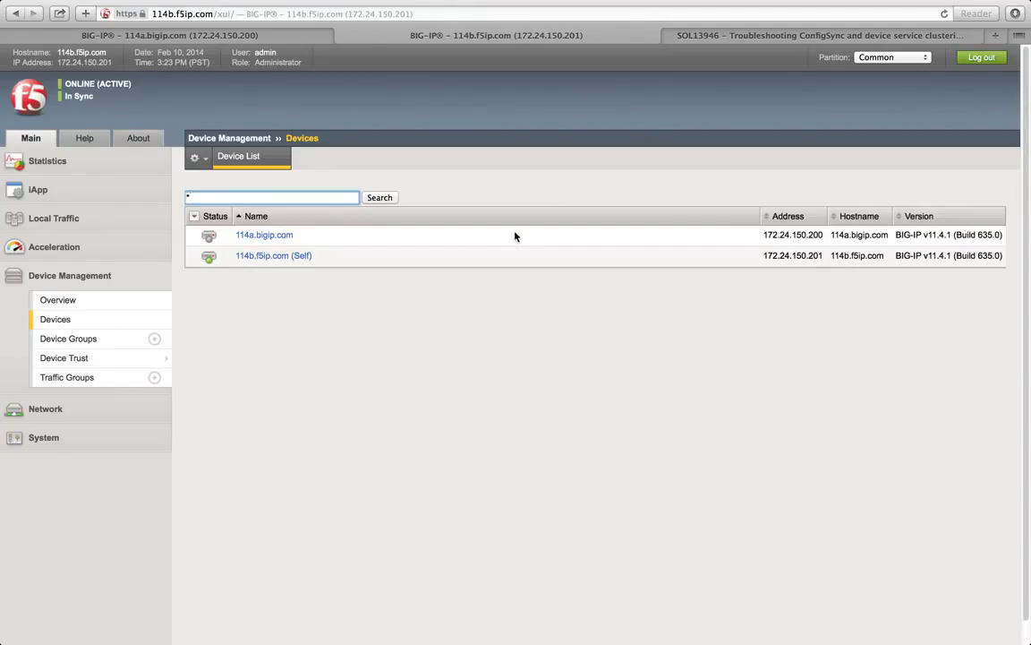
pyautogui.click(191, 37)
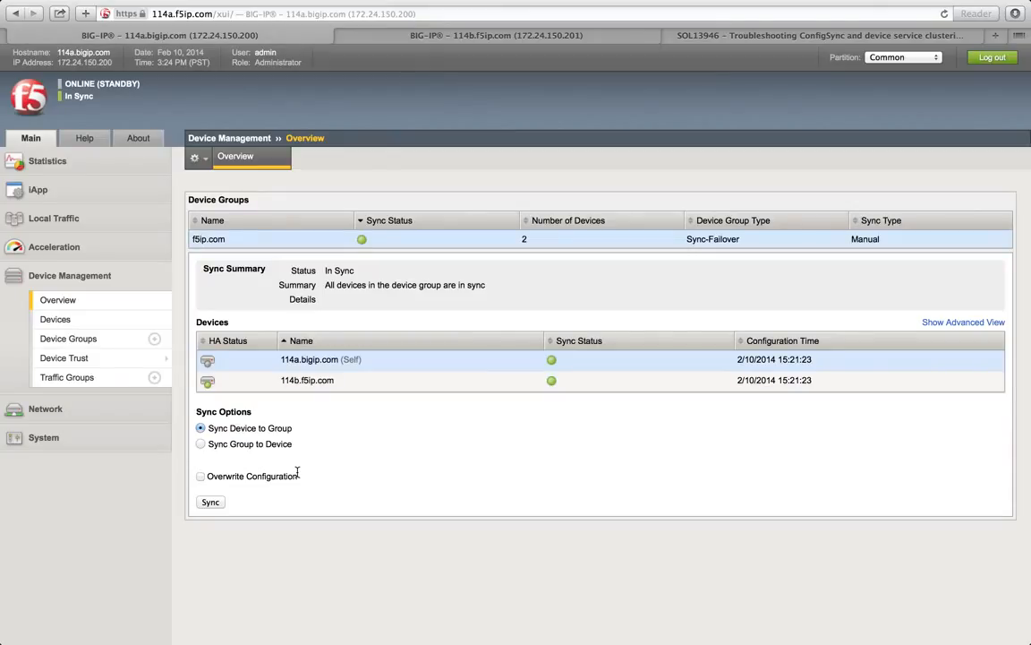
# Step: Compare both units' device lists, then expand the Network menu on 114b.f5ip.com
pyautogui.click(347, 32)
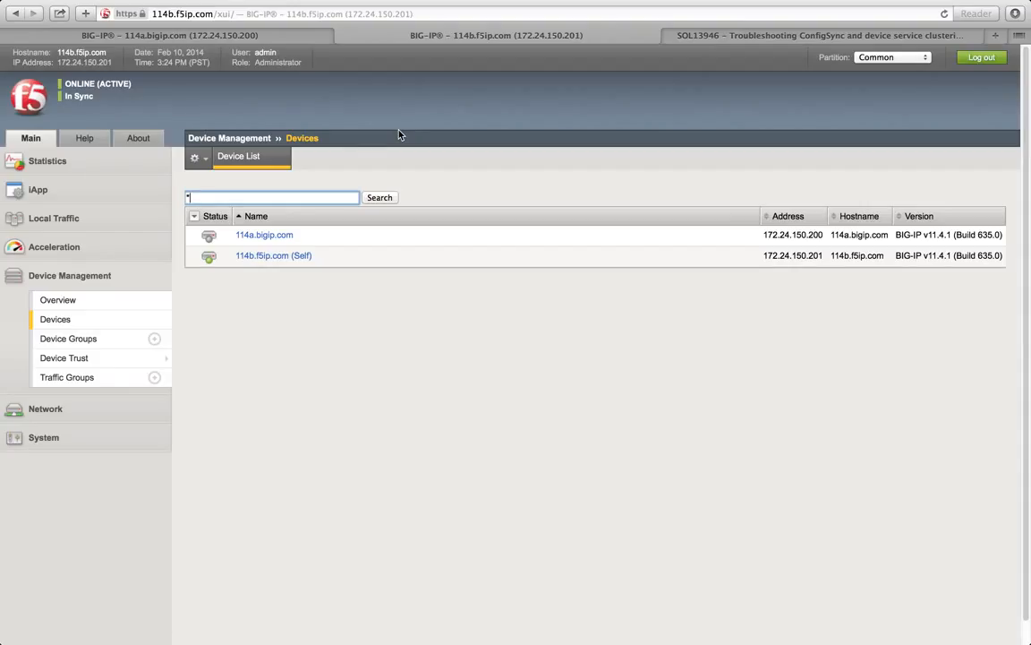
pyautogui.click(218, 36)
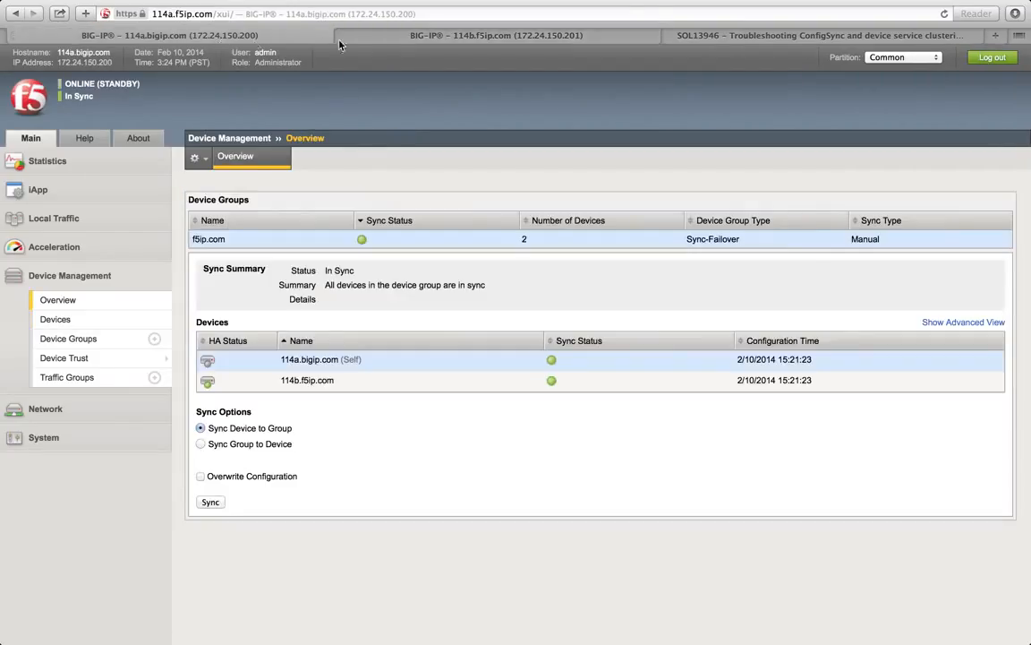
pyautogui.click(366, 35)
pyautogui.click(83, 410)
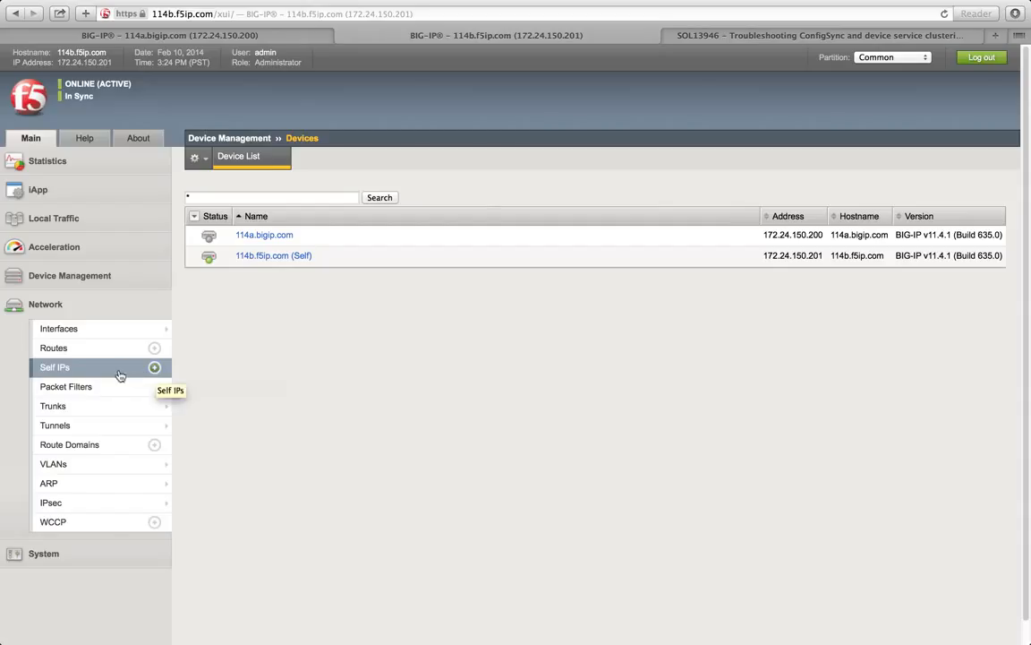
# Step: Start a new self IP on 114b named External_Floating_IP
pyautogui.click(154, 370)
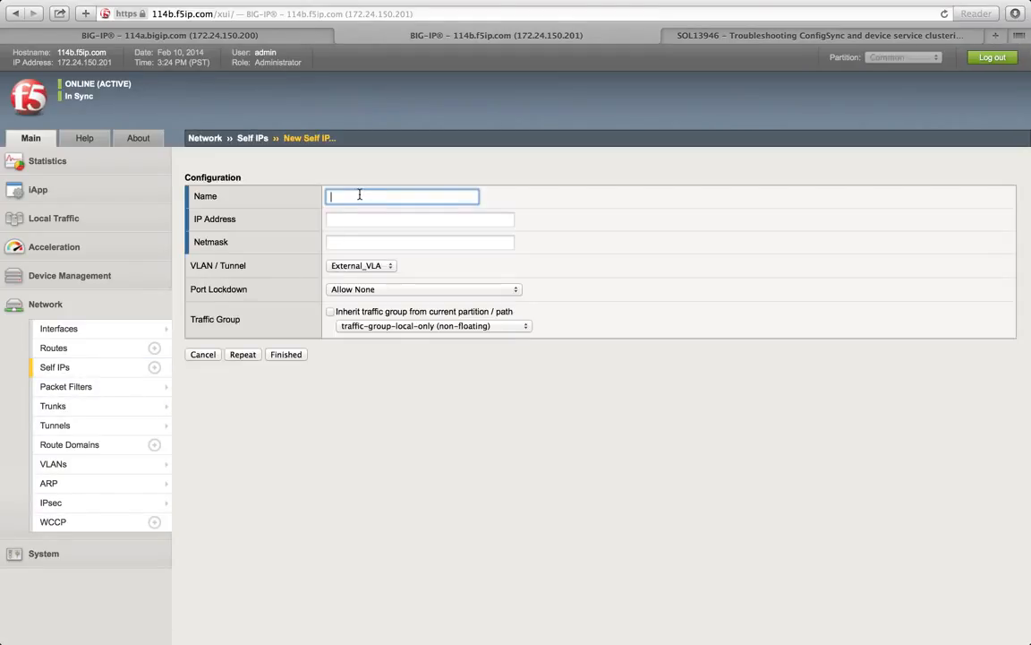
pyautogui.write('External _Floating_IP')
pyautogui.click(357, 186)
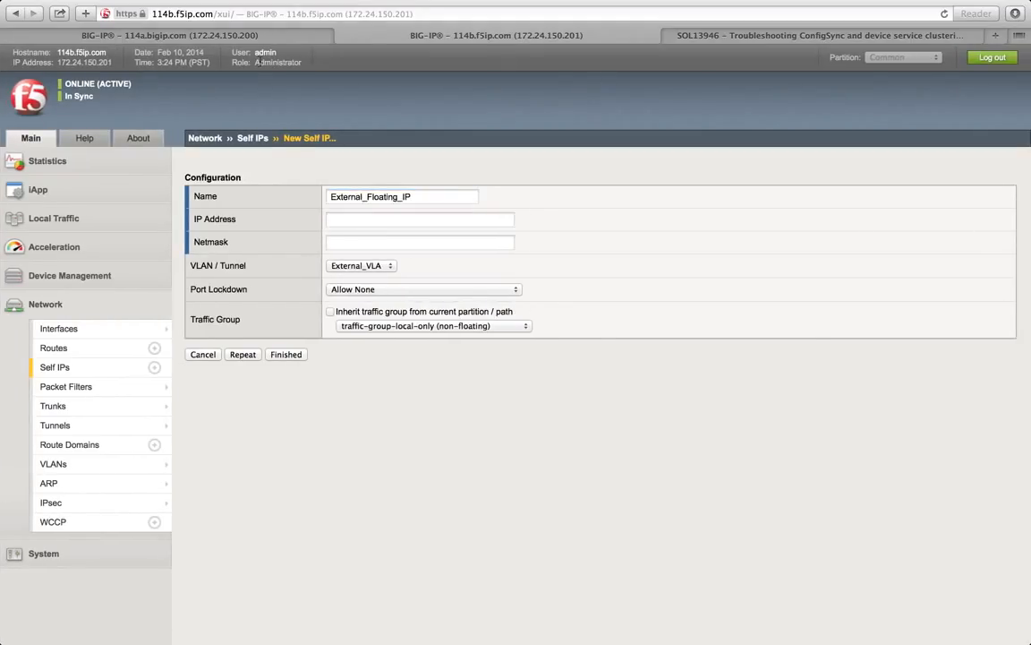
# Step: Check the existing external self IP address in 114a's Self IP list
pyautogui.click(224, 37)
pyautogui.click(59, 408)
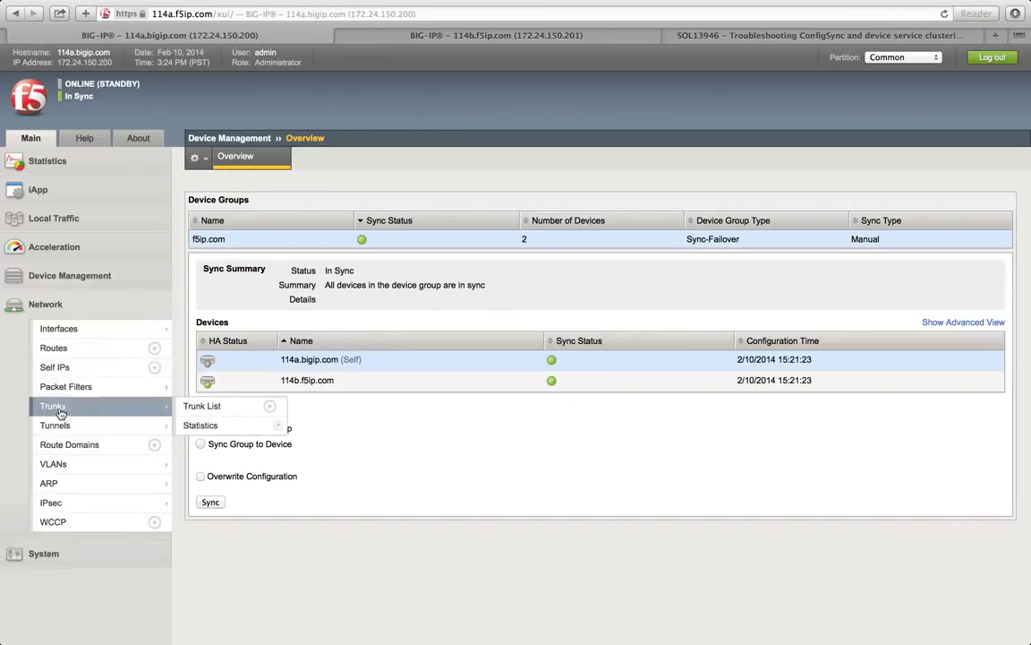
pyautogui.click(55, 368)
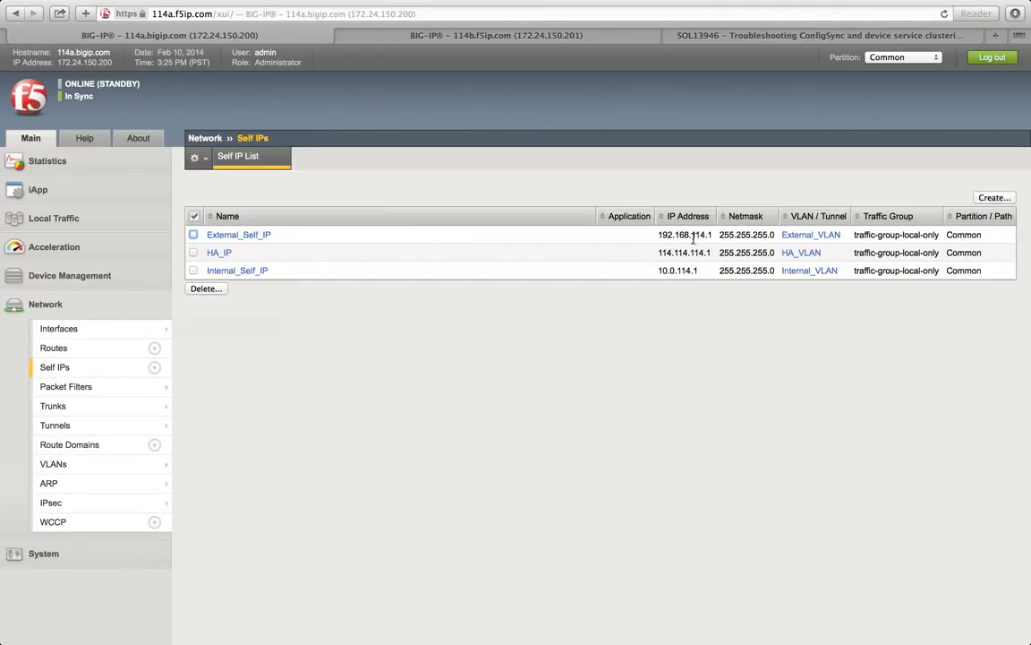
pyautogui.moveTo(704, 235); pyautogui.dragTo(660, 237)
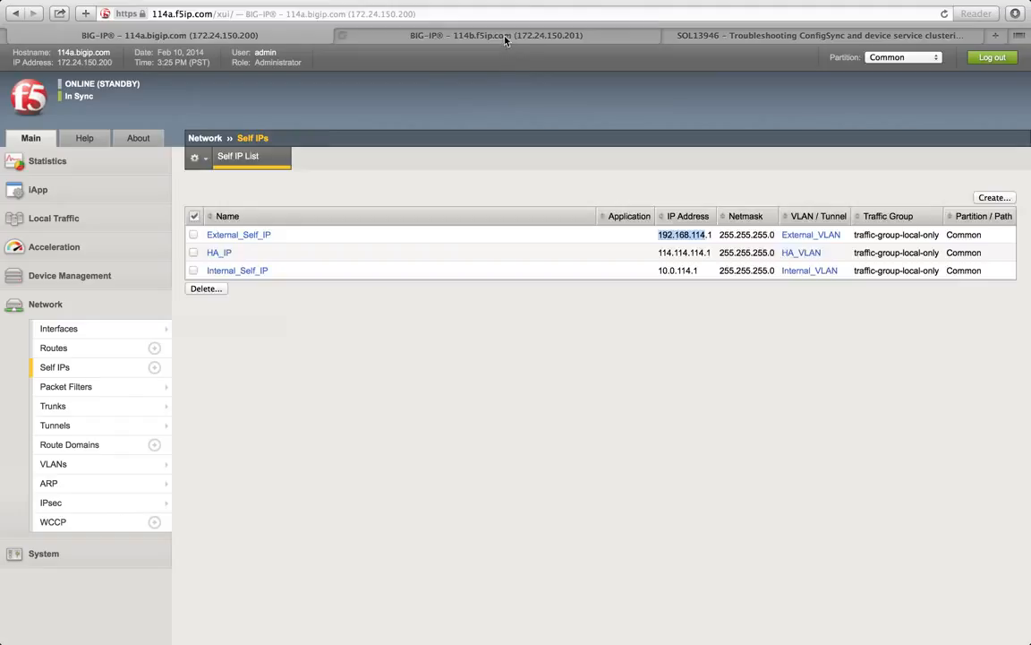
# Step: Enter 192.168.114.3 with netmask 255.255.255.0, VLAN HA_VLAN and Port Lockdown Allow Default
pyautogui.click(455, 35)
pyautogui.click(367, 218)
pyautogui.write('192.168.114')
pyautogui.write('.3')
pyautogui.click(361, 240)
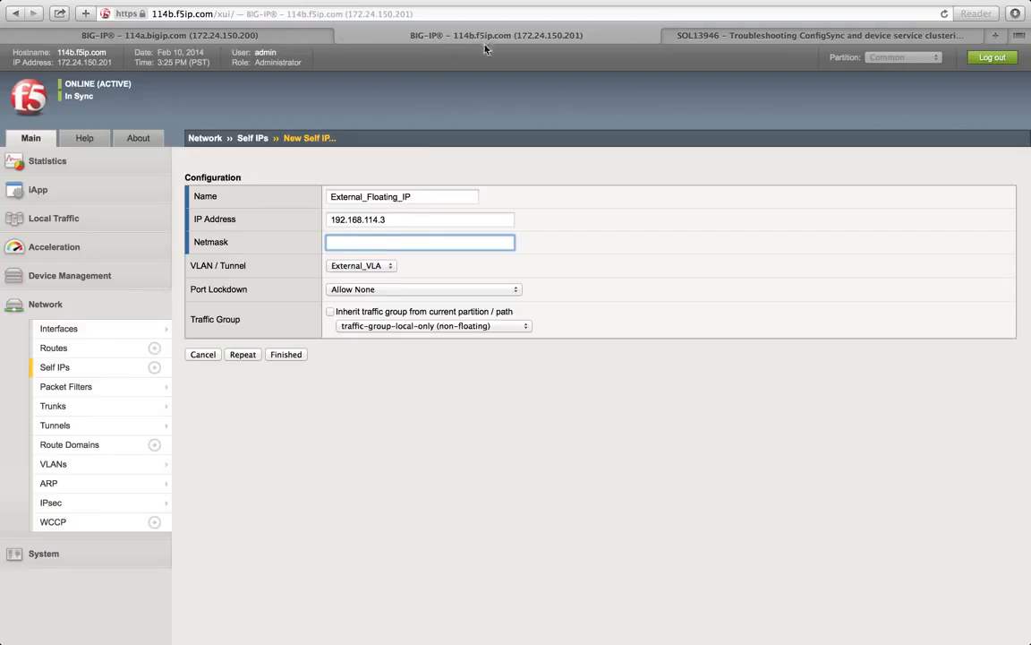
pyautogui.write('255.255.25')
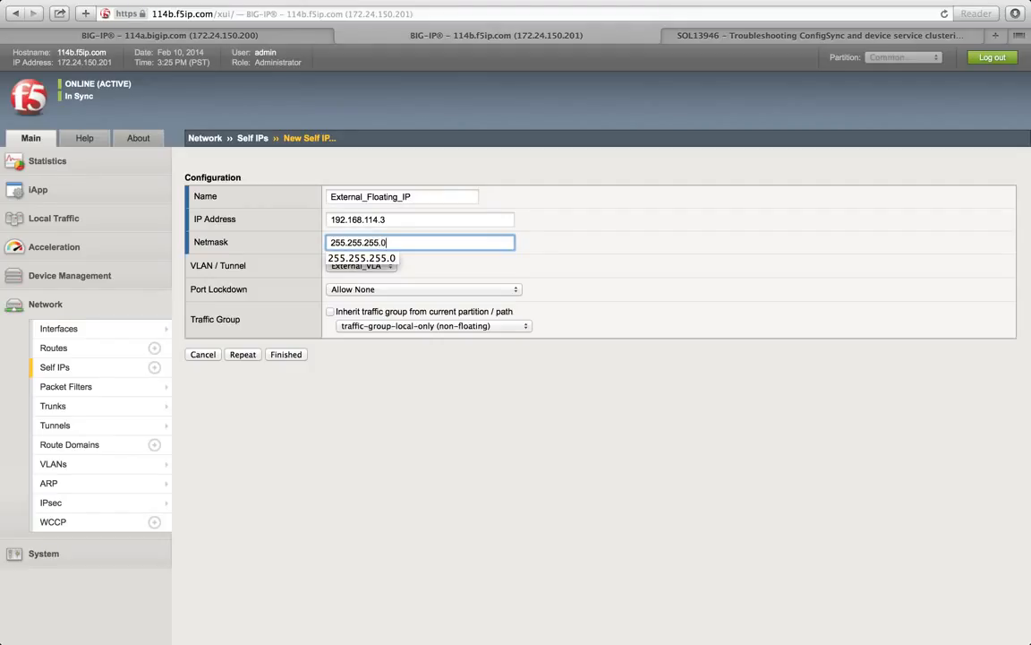
pyautogui.write('5.0')
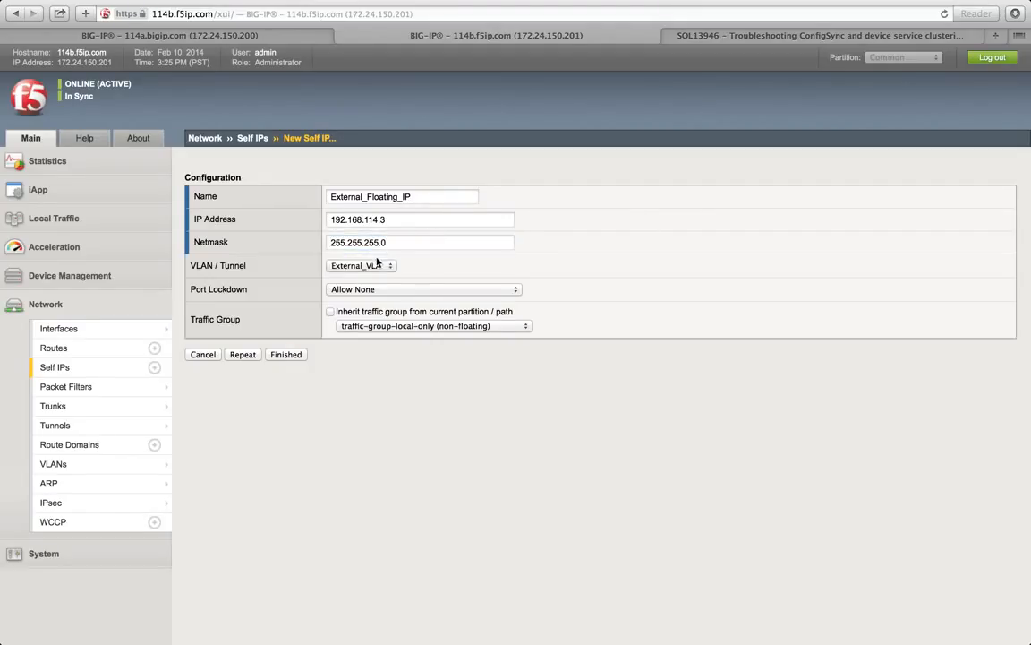
pyautogui.click(368, 266)
pyautogui.click(366, 277)
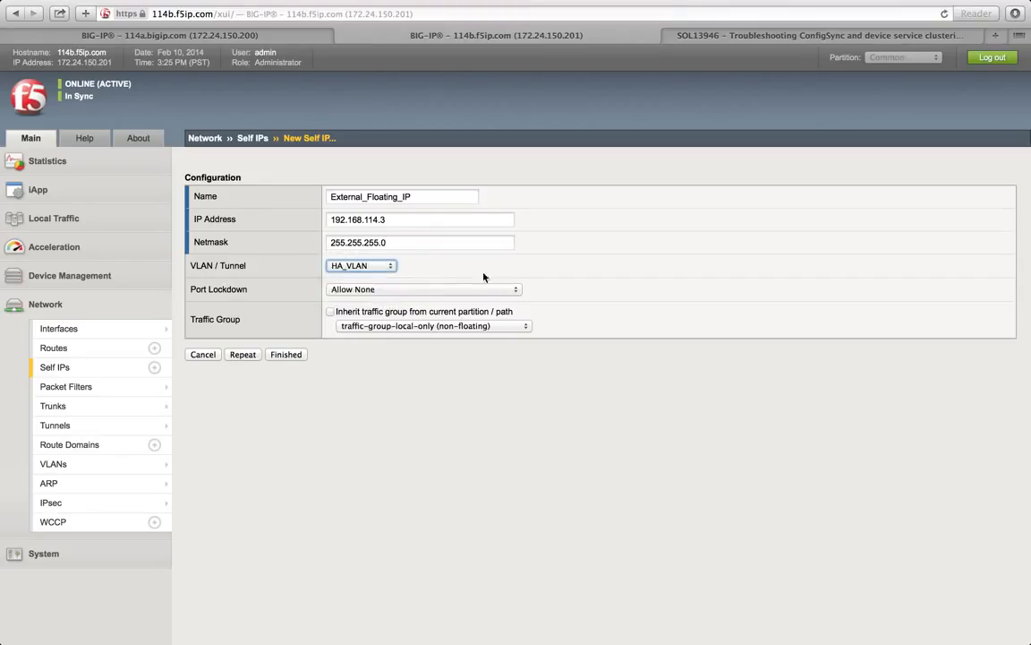
pyautogui.click(488, 289)
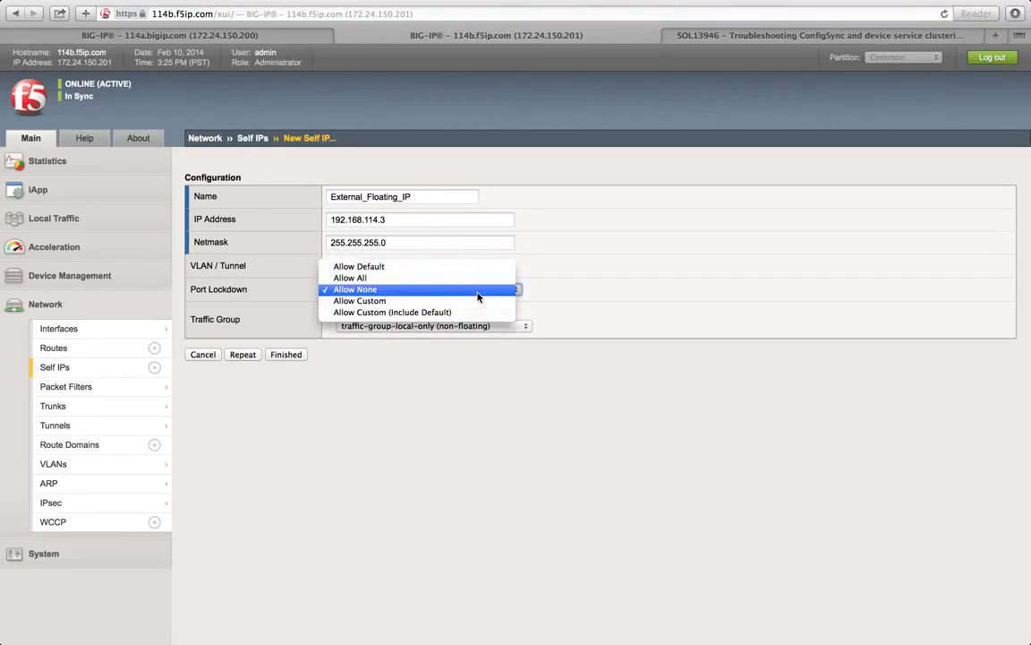
pyautogui.click(396, 270)
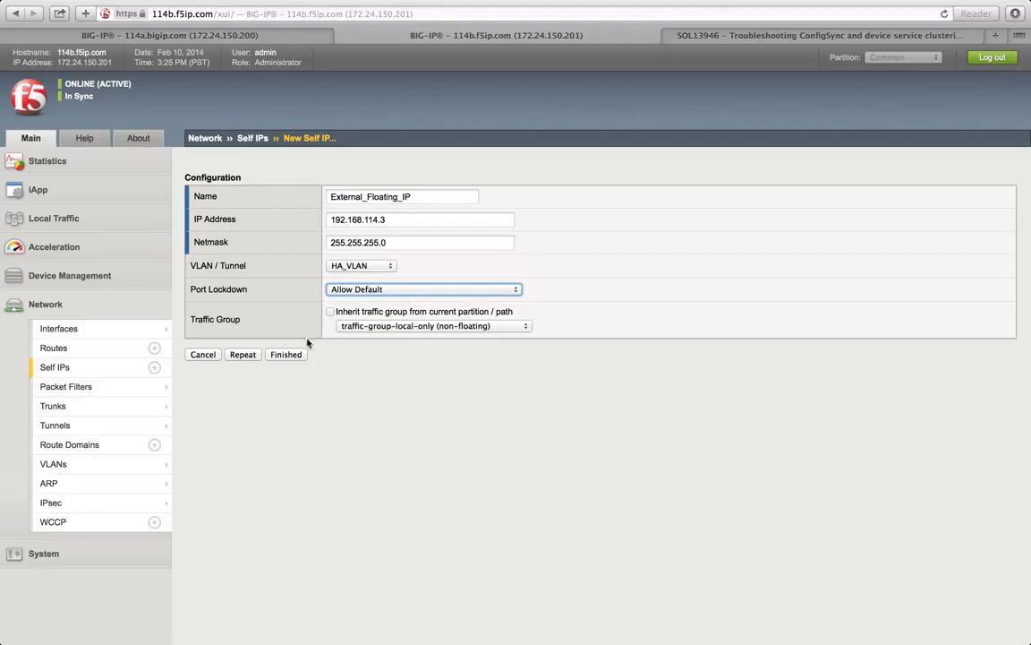
# Step: Review the Port Lockdown options, then set External_Floating_IP's lockdown to Allow None
pyautogui.click(363, 289)
pyautogui.click(362, 289)
pyautogui.click(363, 289)
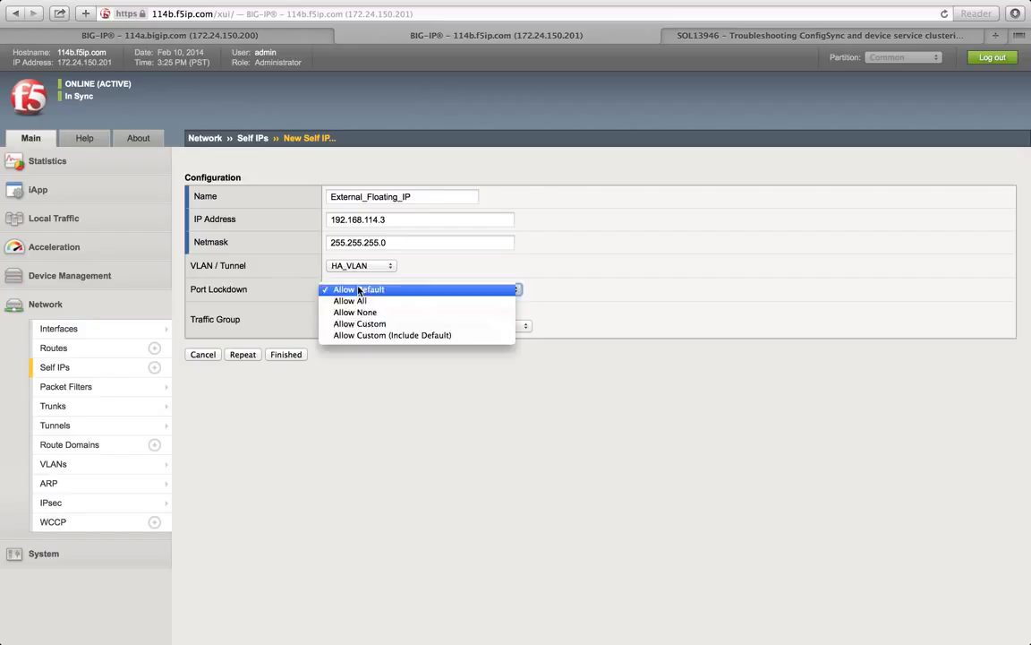
pyautogui.click(260, 260)
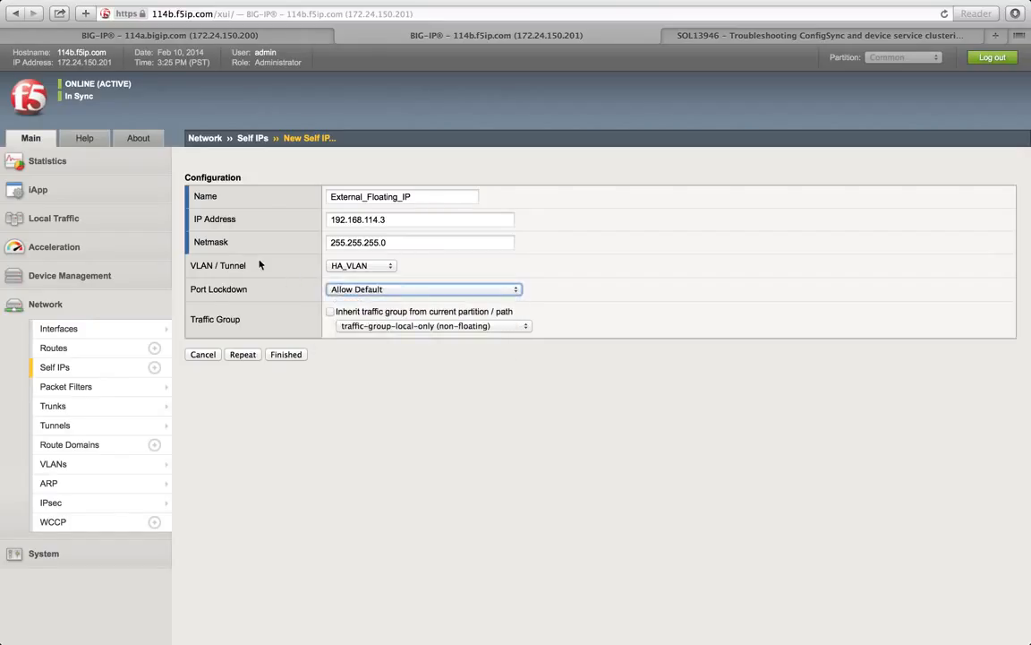
pyautogui.click(343, 290)
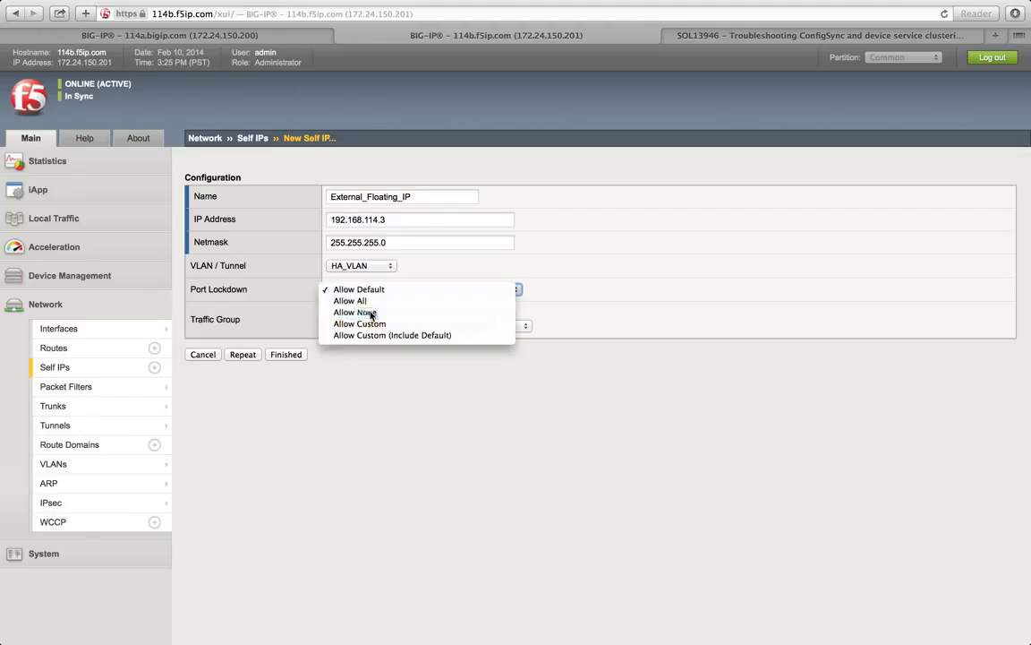
pyautogui.click(370, 315)
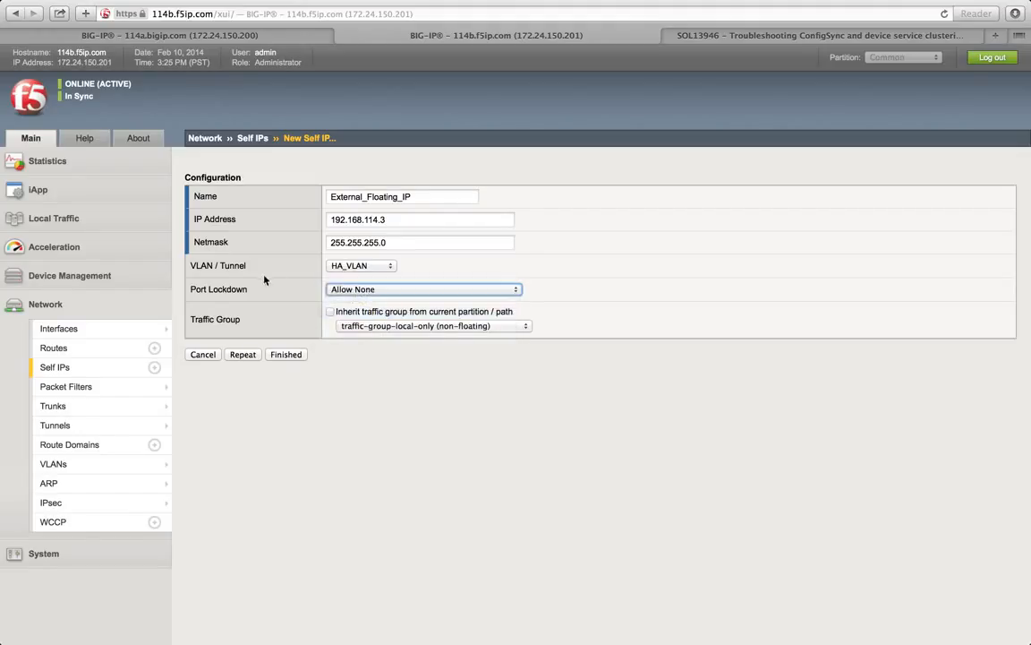
# Step: Submit the self IP, read the two-VLAN error, and switch the VLAN to External_VLAN
pyautogui.click(284, 356)
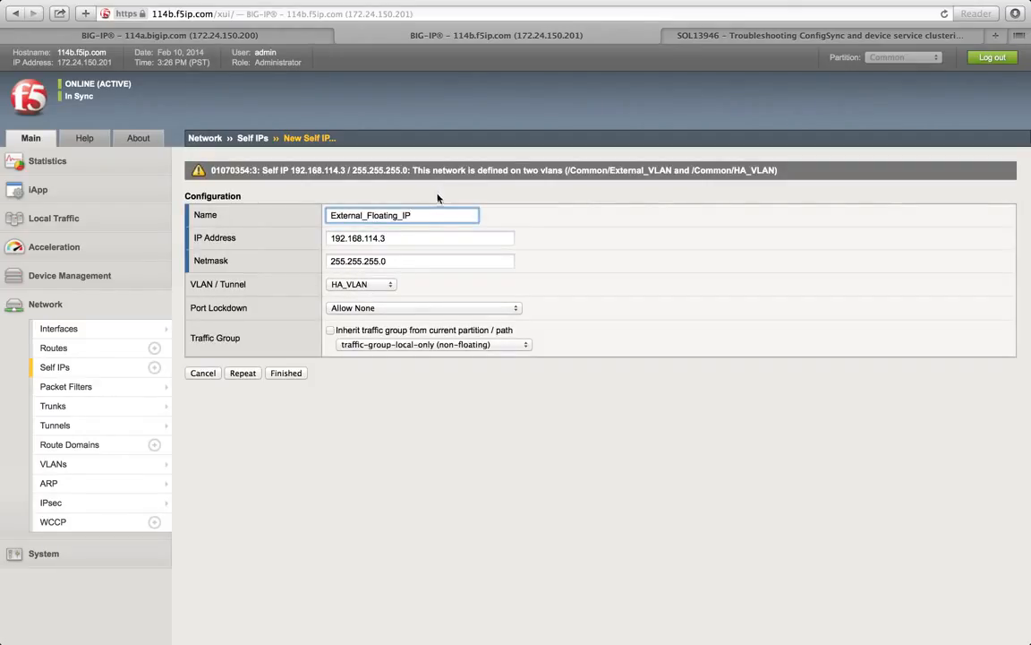
pyautogui.click(368, 288)
pyautogui.click(366, 276)
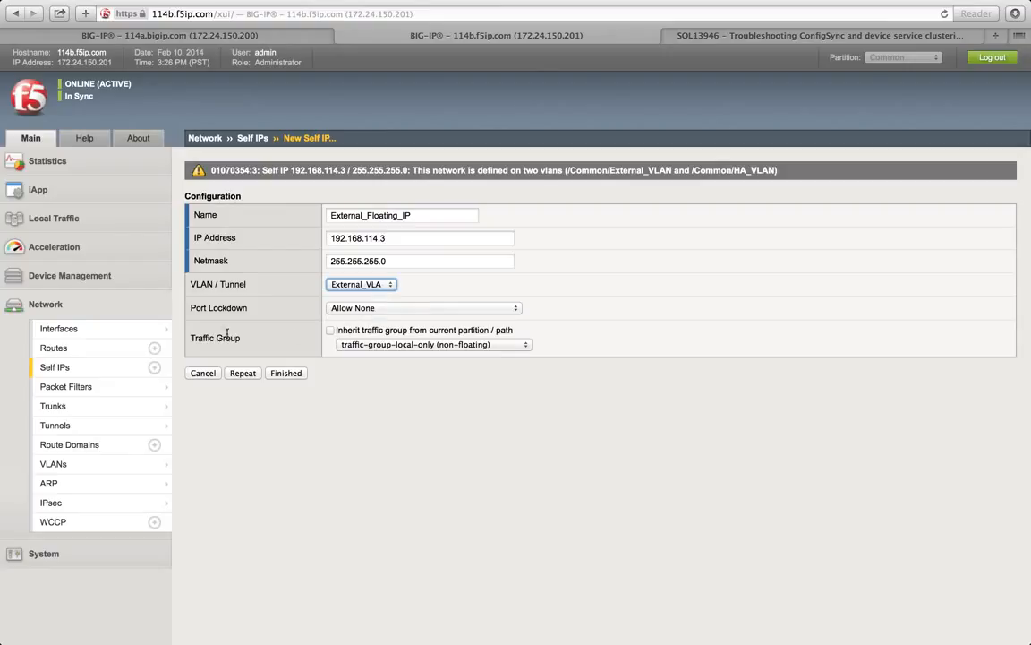
pyautogui.moveTo(247, 340); pyautogui.dragTo(189, 338)
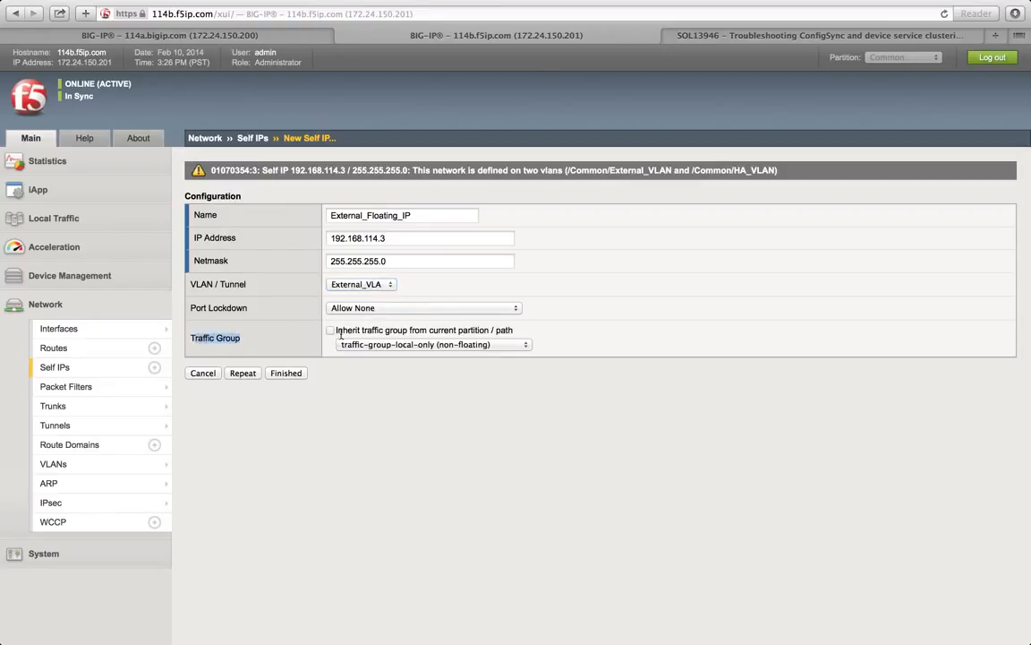
# Step: Set the traffic group to traffic-group-1 (floating) and submit the corrected self IP
pyautogui.click(371, 344)
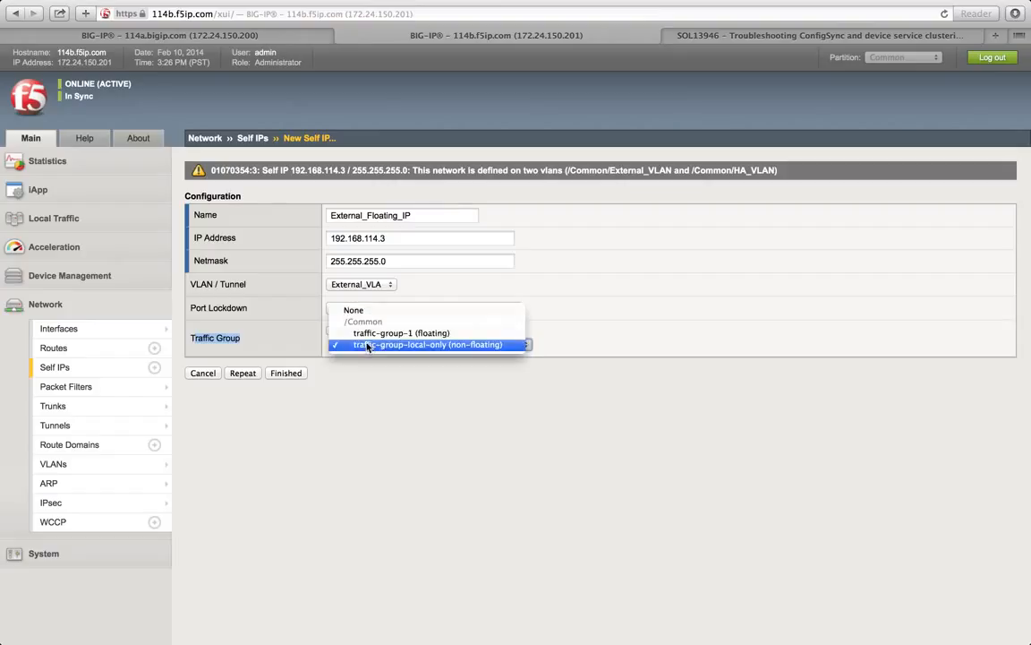
pyautogui.click(373, 334)
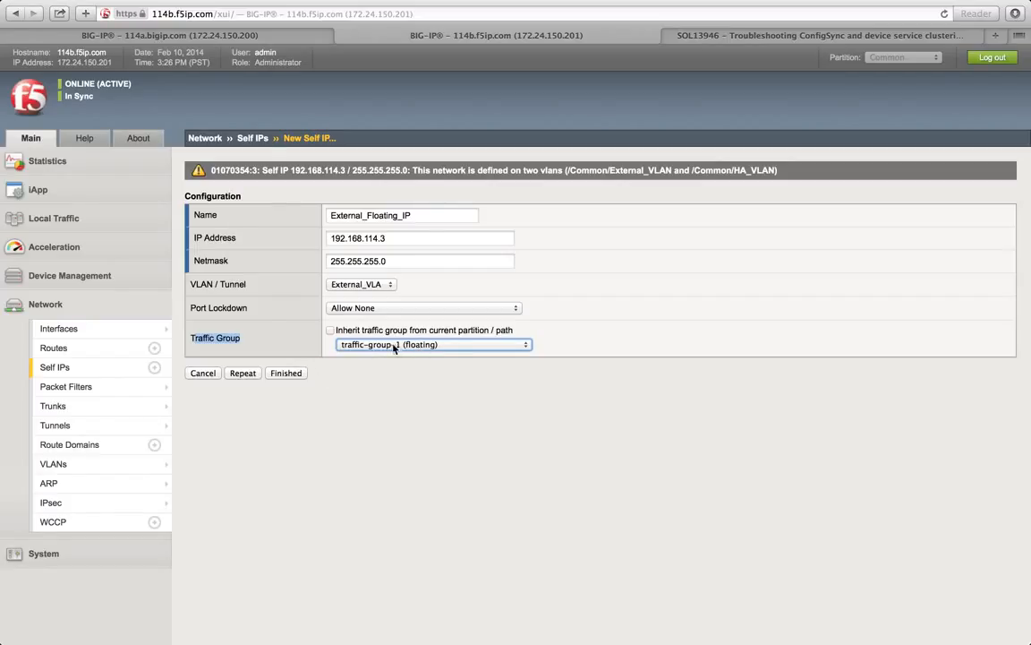
pyautogui.click(422, 348)
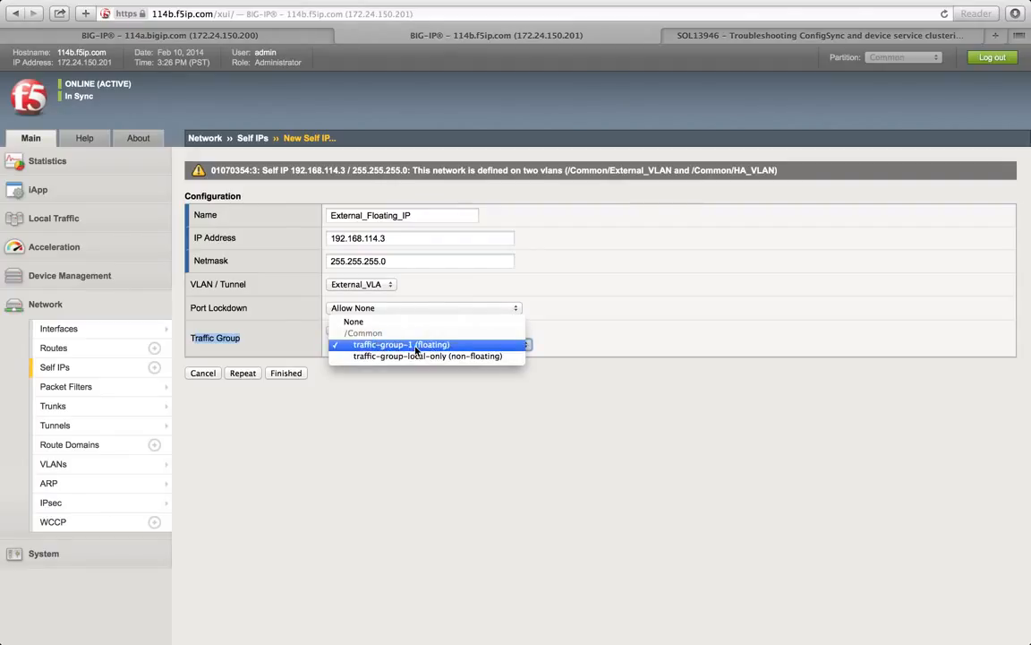
pyautogui.click(416, 350)
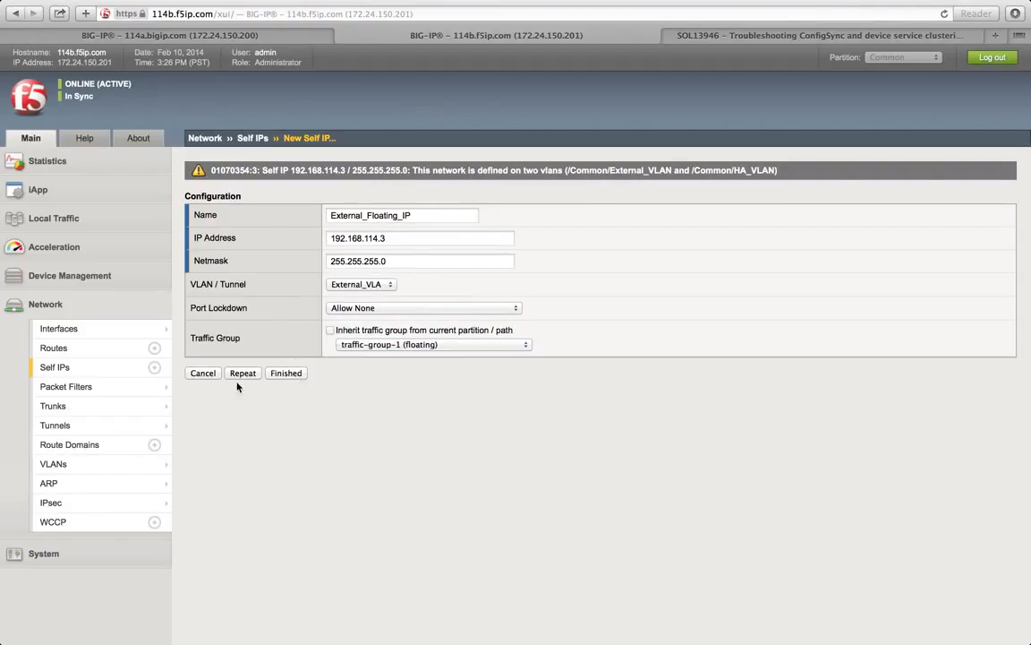
pyautogui.click(293, 376)
pyautogui.click(391, 346)
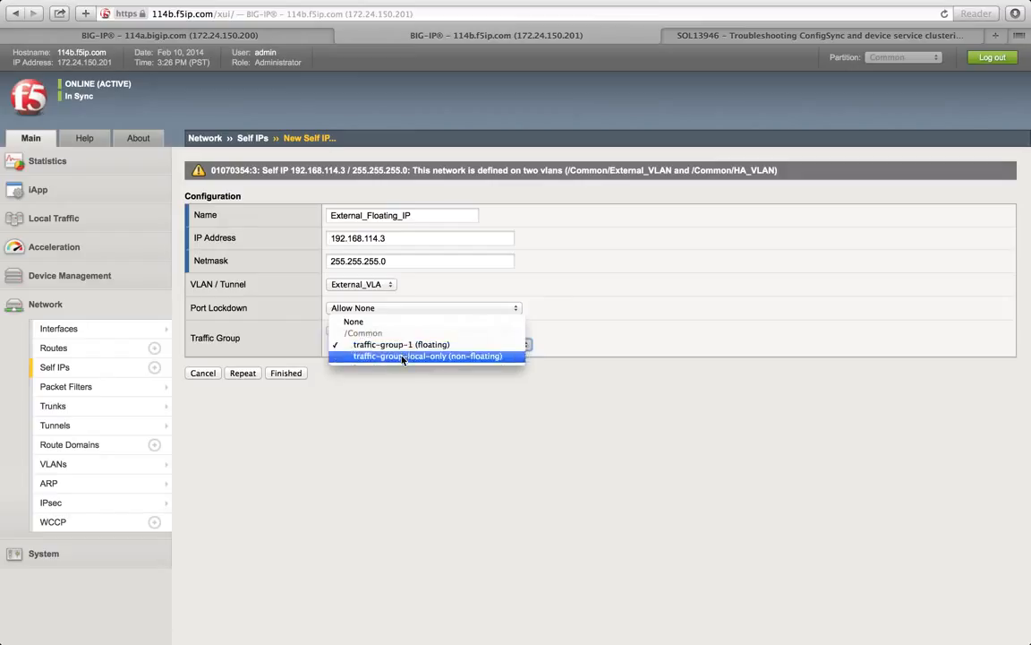
pyautogui.click(649, 325)
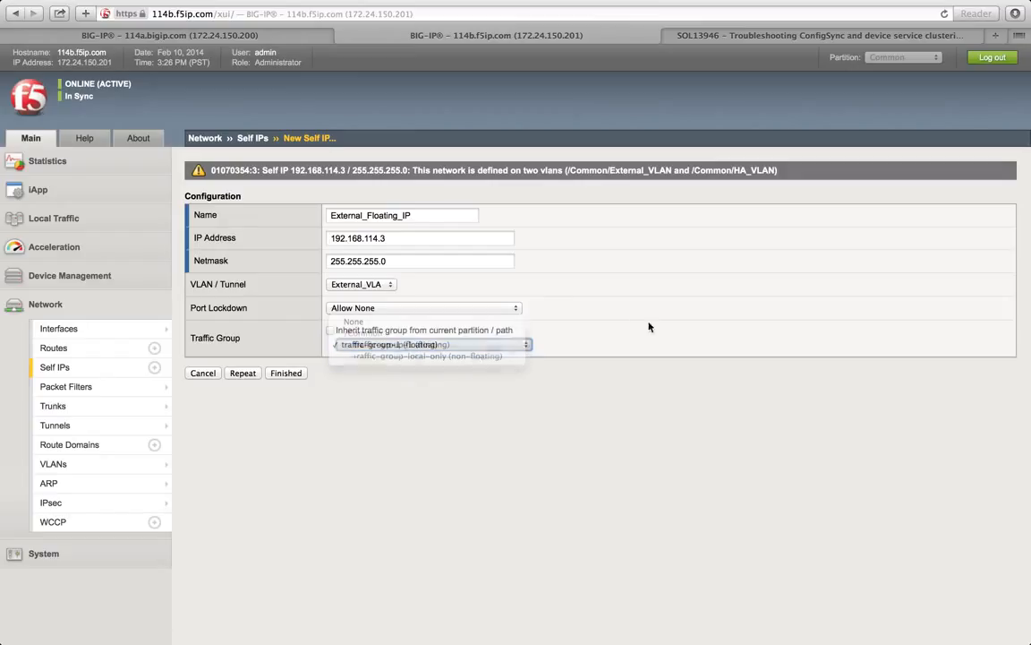
pyautogui.click(288, 373)
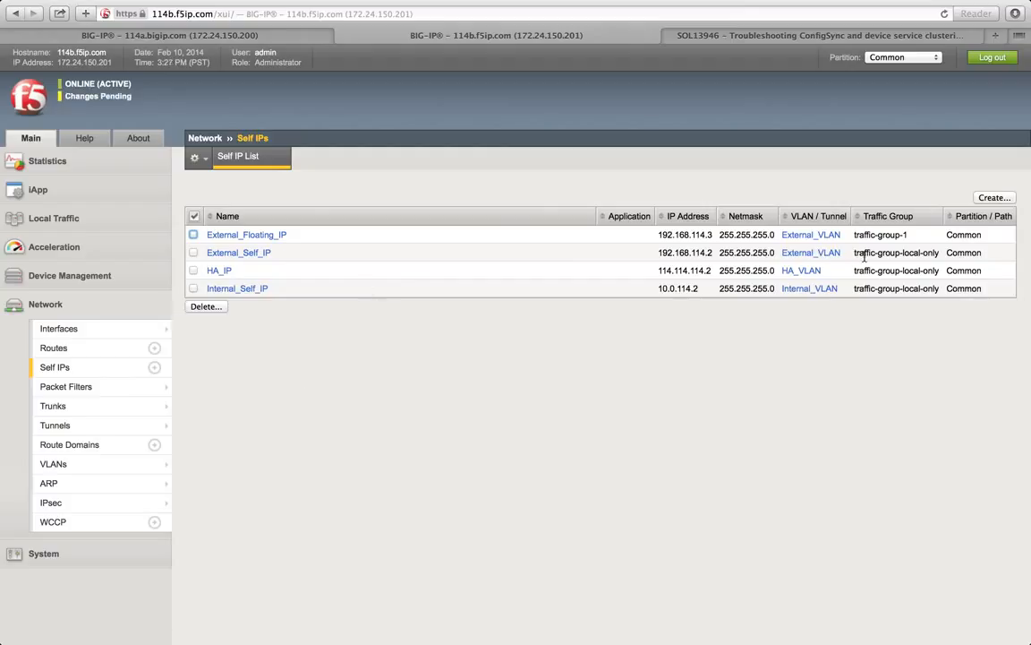
# Step: Check External_Floating_IP's traffic-group-1 entry, then follow Changes Pending to Device Management Overview
pyautogui.moveTo(912, 236); pyautogui.dragTo(853, 235)
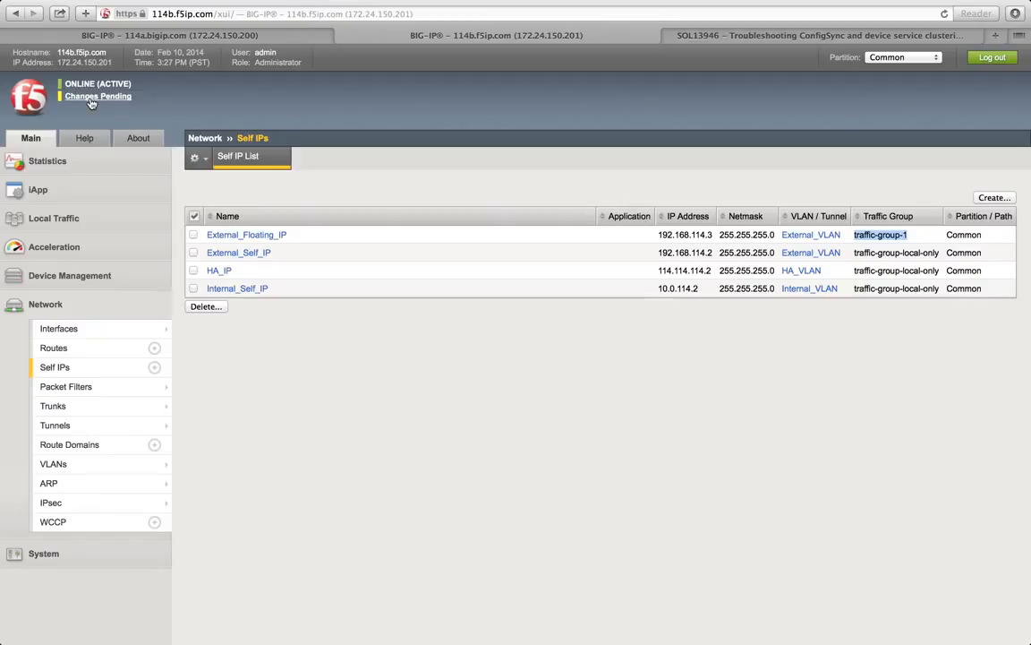
pyautogui.click(71, 278)
pyautogui.click(95, 305)
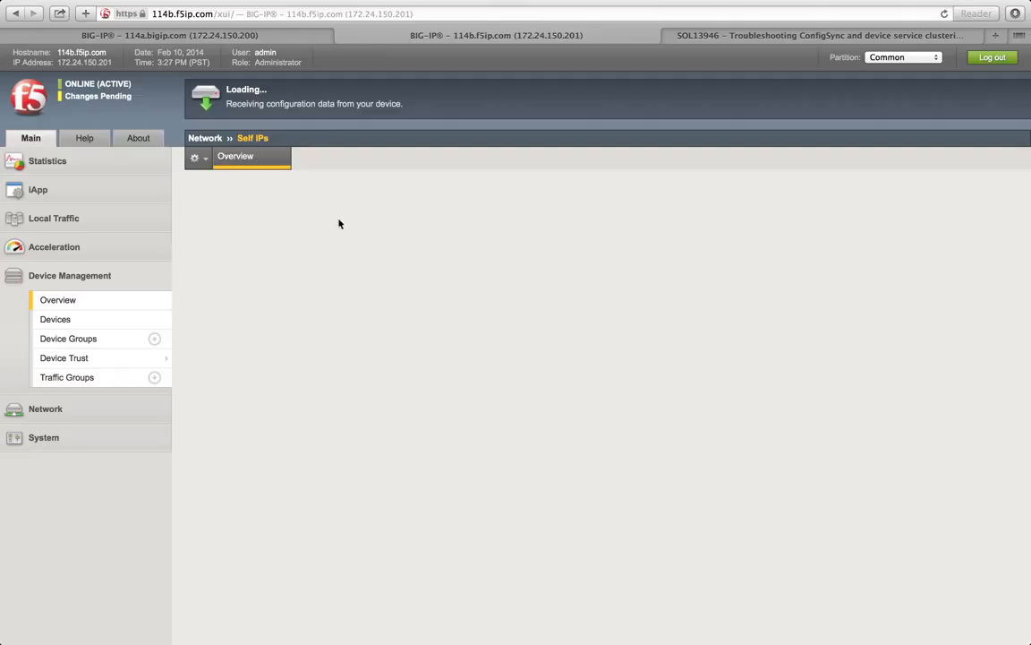
# Step: Sync 114b.f5ip.com to the f5ip.com device group with Overwrite Configuration left unchecked
pyautogui.click(339, 382)
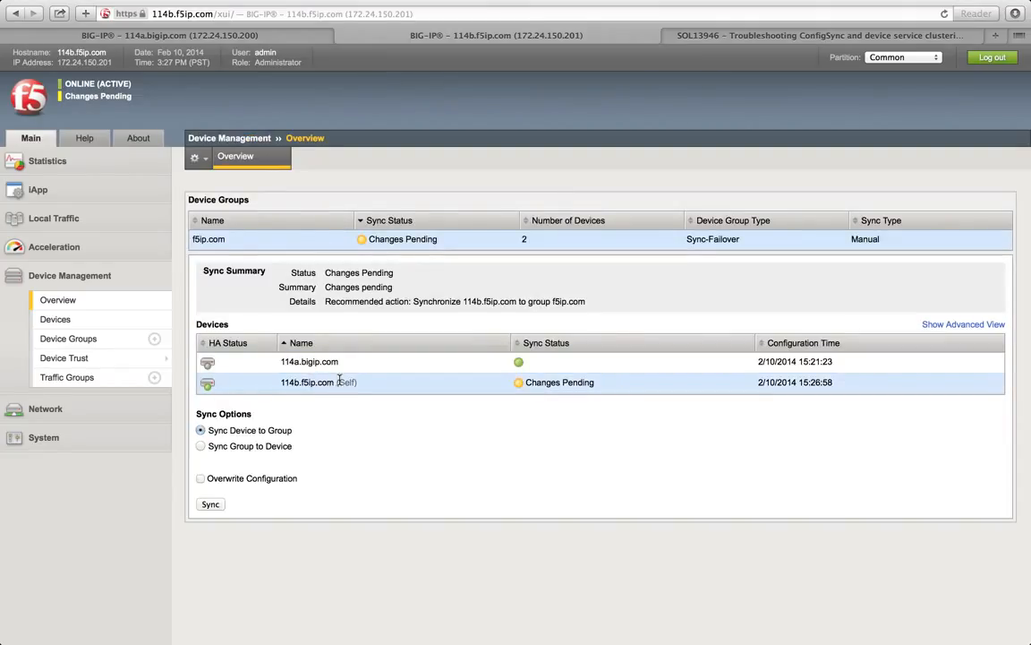
pyautogui.click(316, 371)
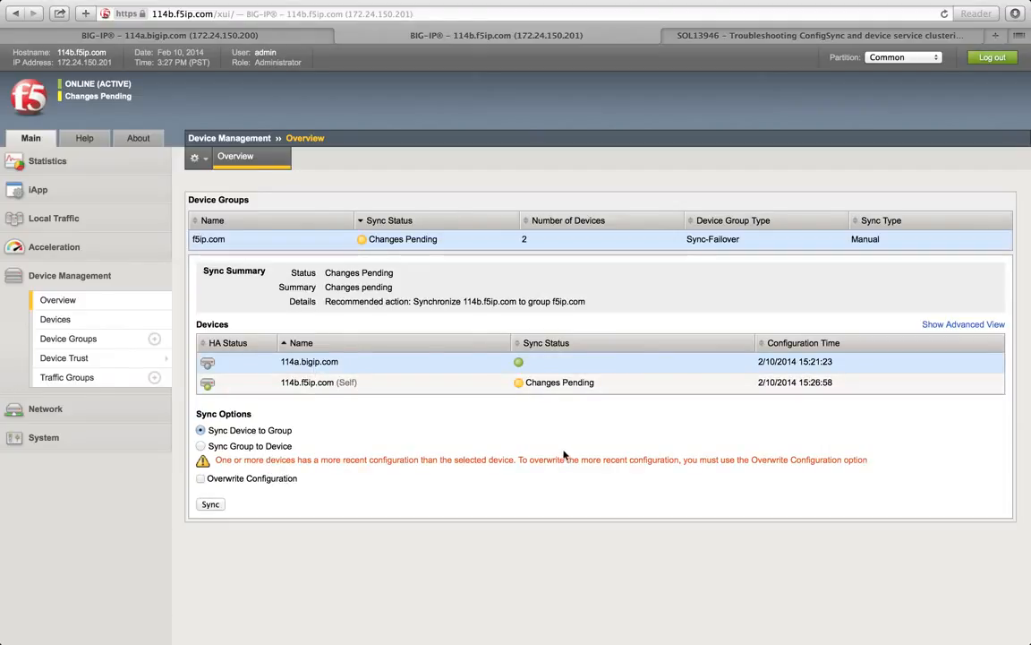
pyautogui.click(381, 384)
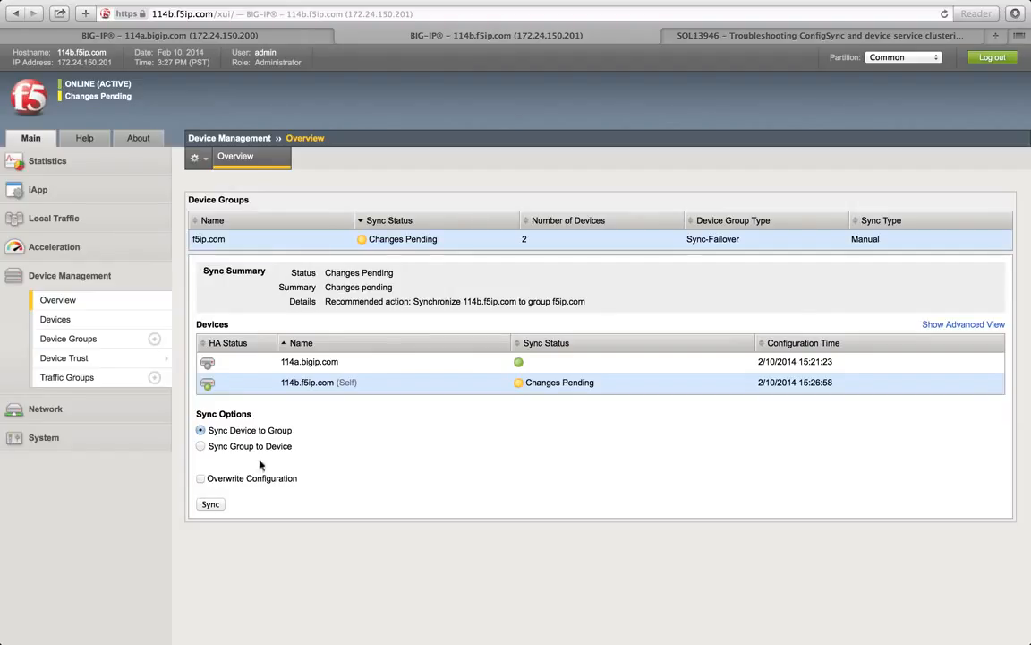
pyautogui.click(201, 479)
pyautogui.moveTo(299, 481); pyautogui.dragTo(222, 474)
pyautogui.click(201, 478)
pyautogui.click(210, 504)
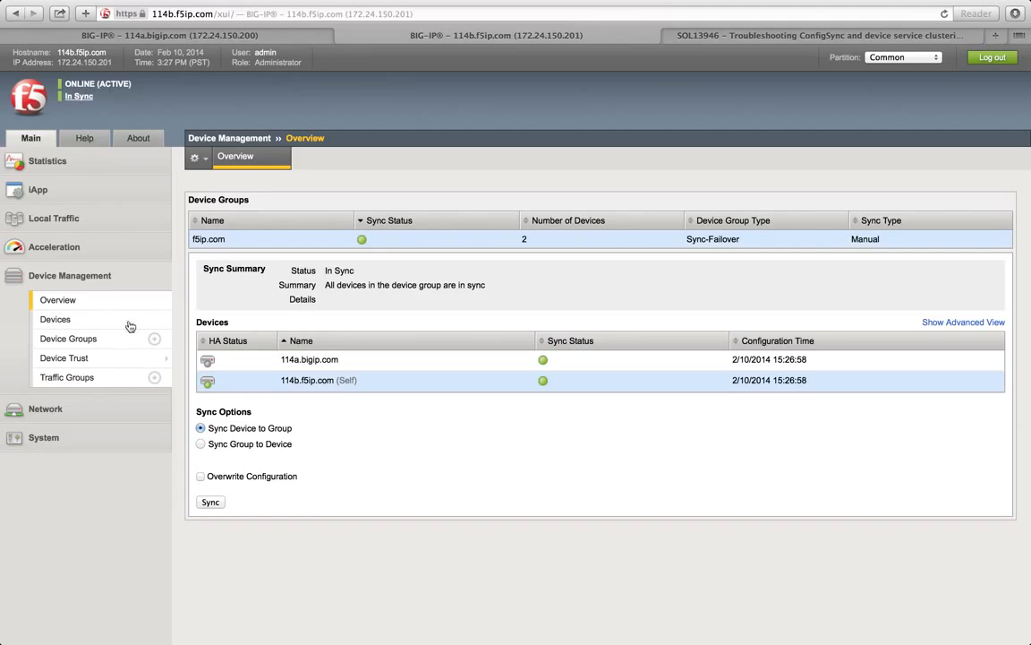
# Step: Reload 114a's Self IP list and confirm External_Floating_IP now appears there
pyautogui.click(115, 36)
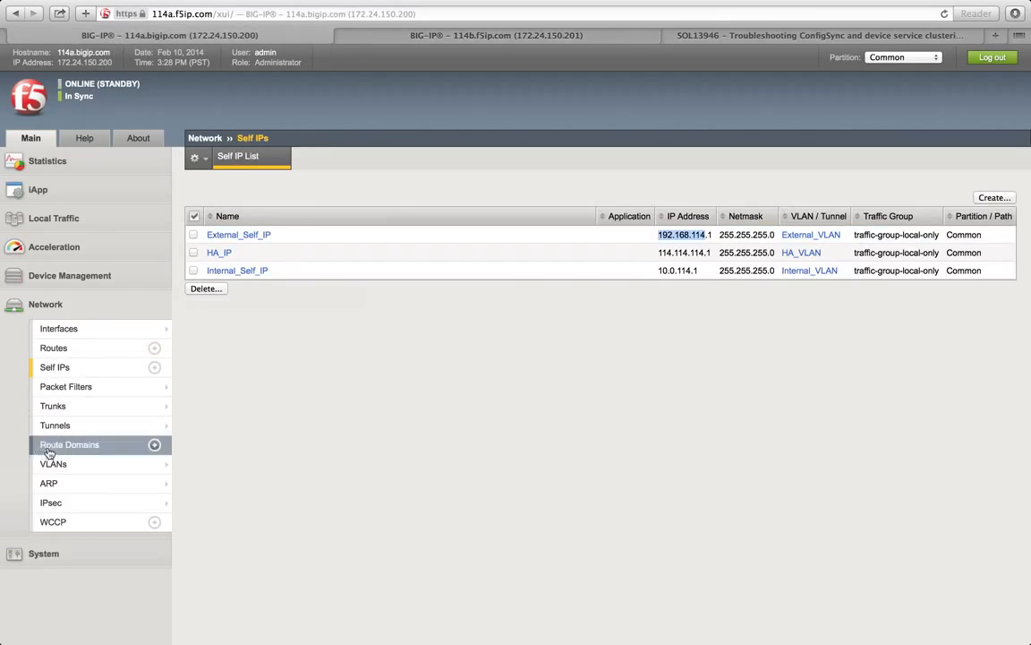
pyautogui.click(43, 553)
pyautogui.moveTo(102, 443)
pyautogui.scroll(-2, 102, 445)
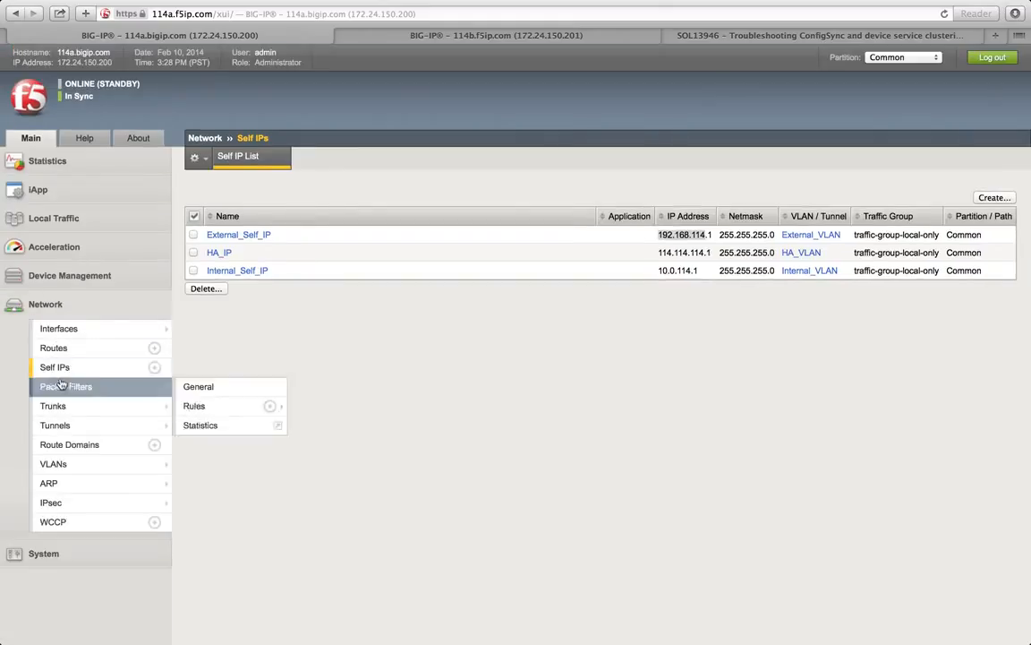
pyautogui.click(65, 371)
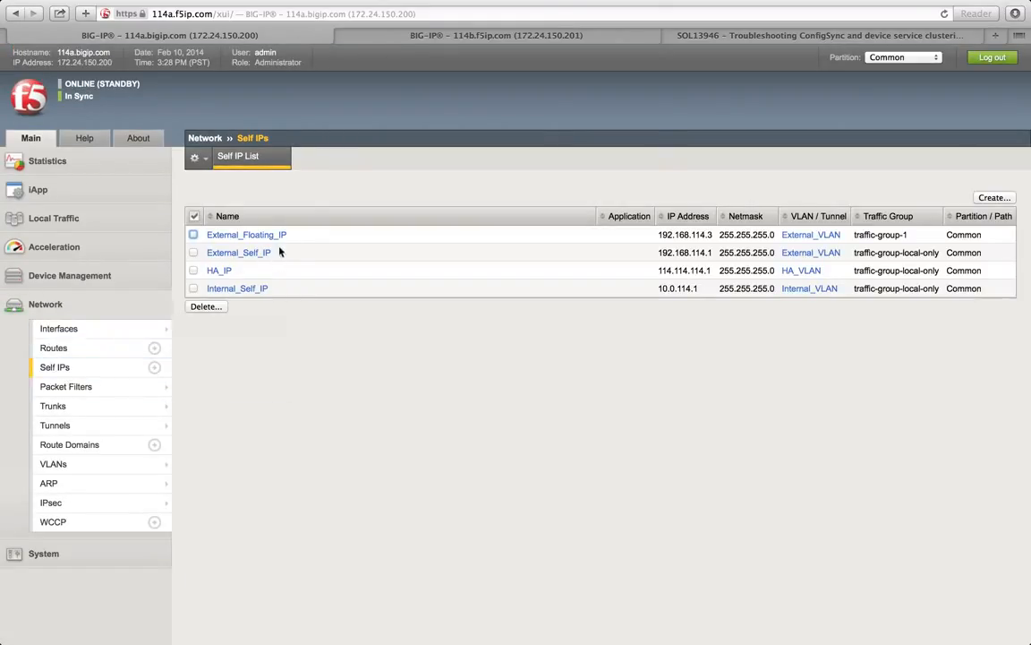
pyautogui.moveTo(296, 236); pyautogui.dragTo(207, 235)
# Step: Back on 114b, show the Traffic Group List with traffic-group-1 active
pyautogui.click(425, 37)
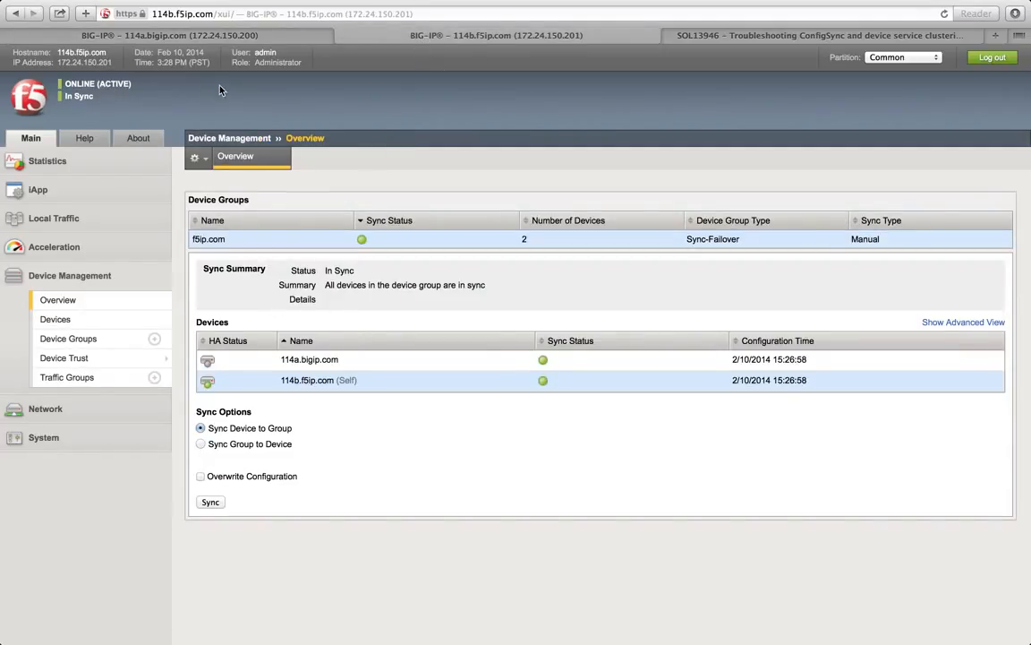
pyautogui.click(221, 37)
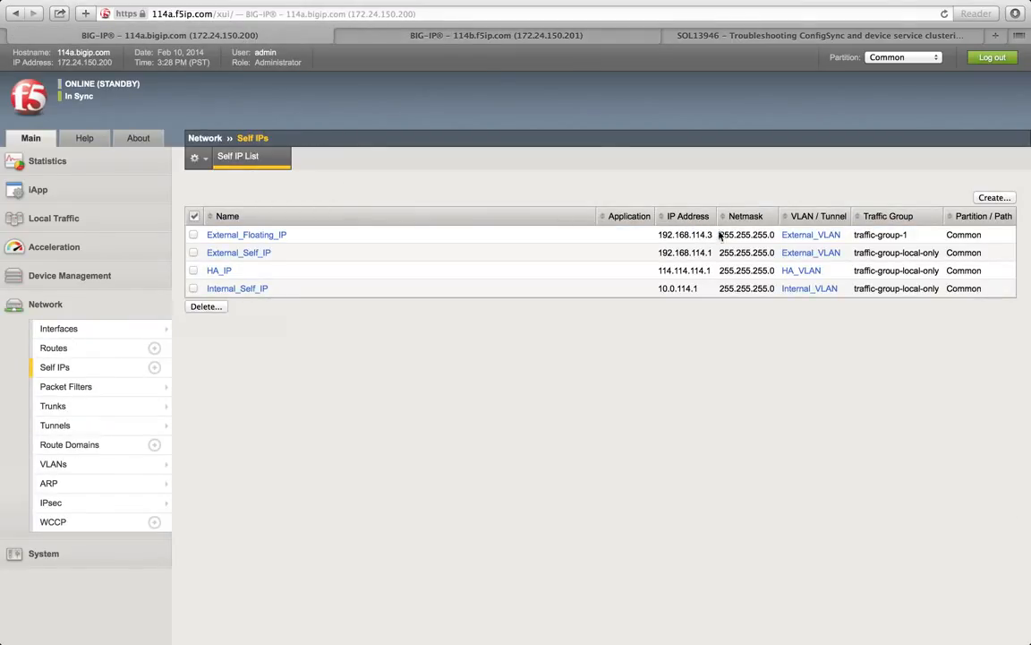
pyautogui.click(449, 40)
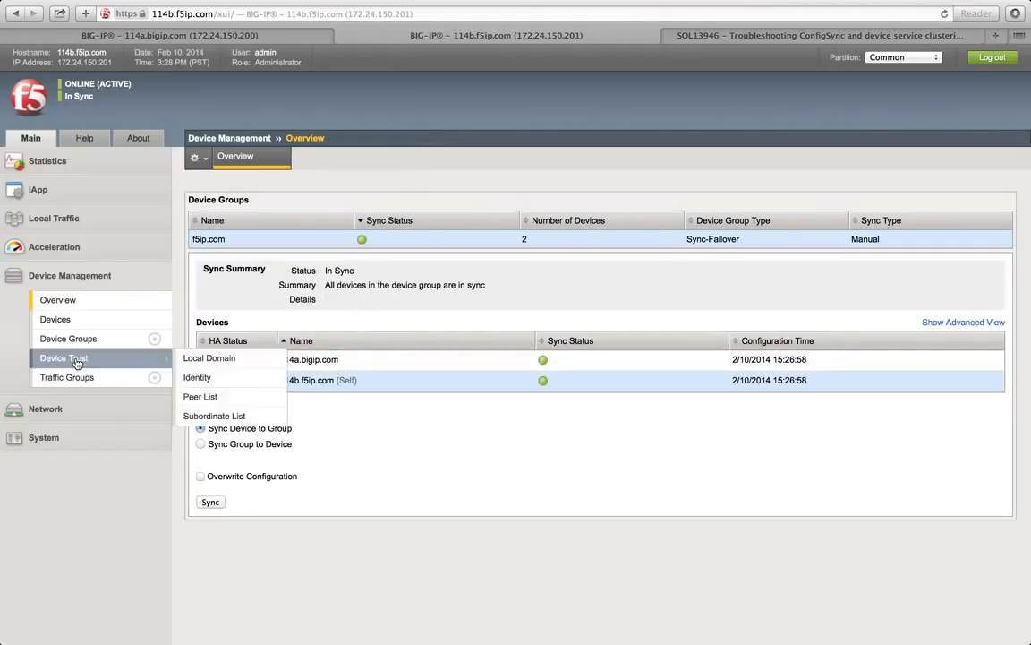
pyautogui.click(82, 381)
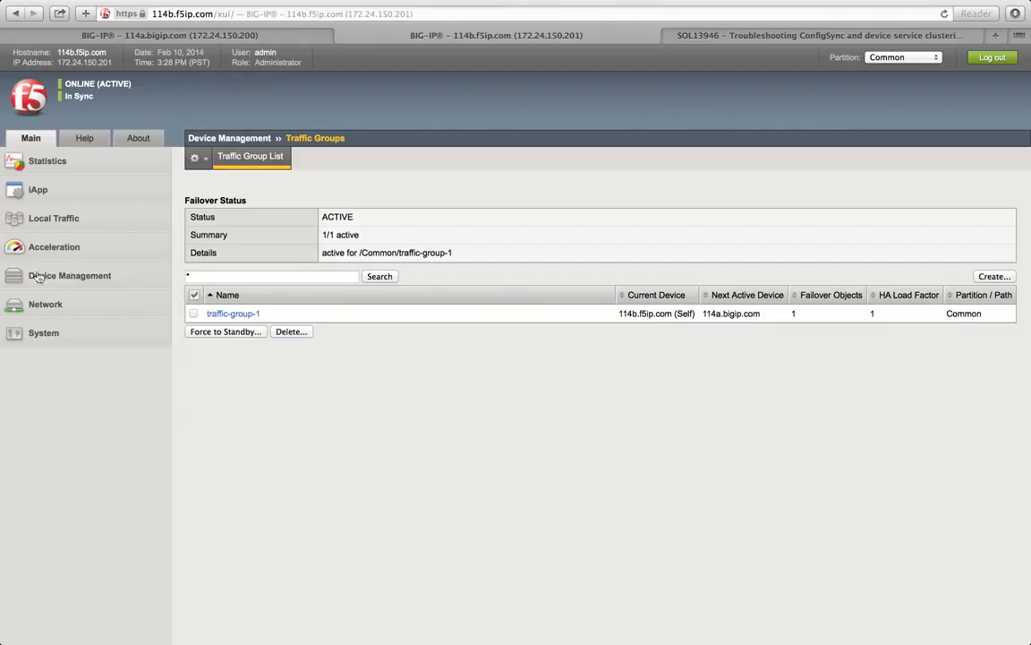
# Step: Compare 114a's Self IPs, then open a blank New Traffic Group form on 114b
pyautogui.click(65, 283)
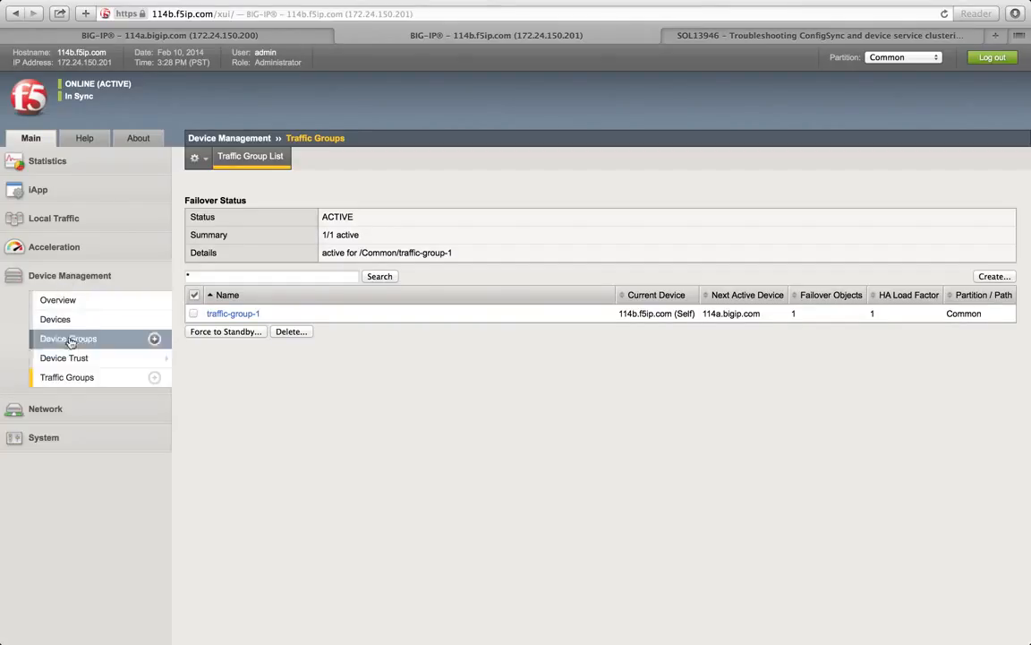
pyautogui.click(54, 414)
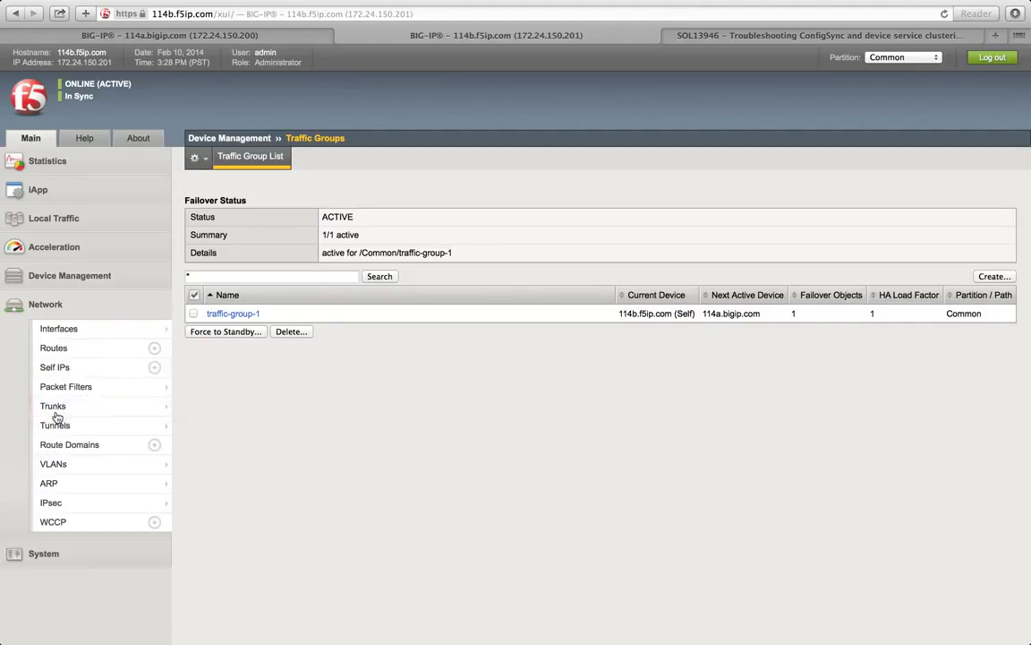
pyautogui.click(52, 275)
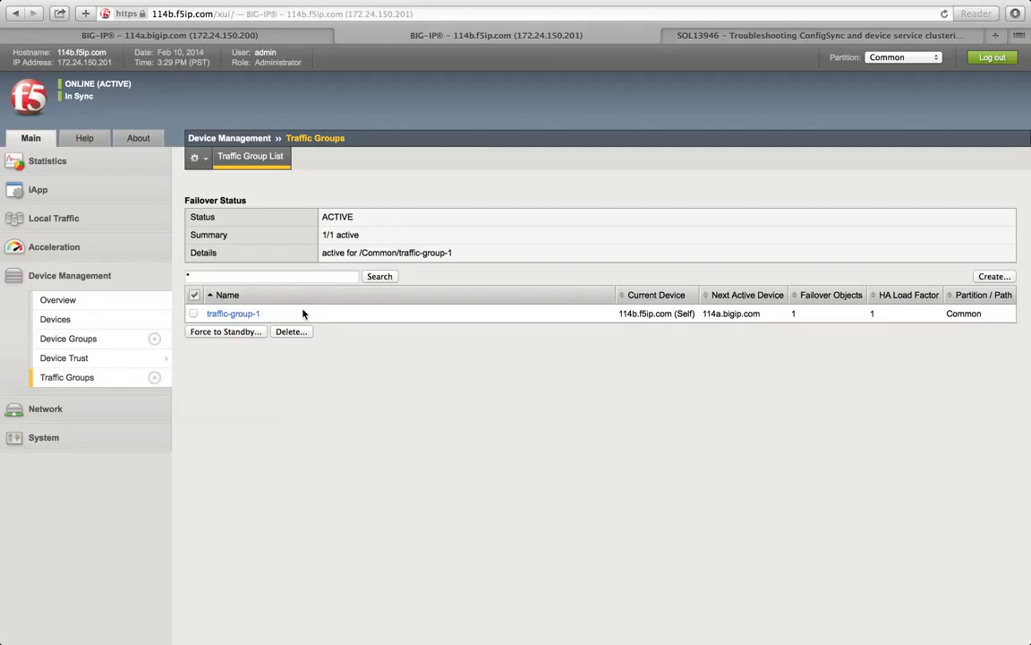
pyautogui.click(215, 37)
pyautogui.click(340, 36)
pyautogui.click(262, 38)
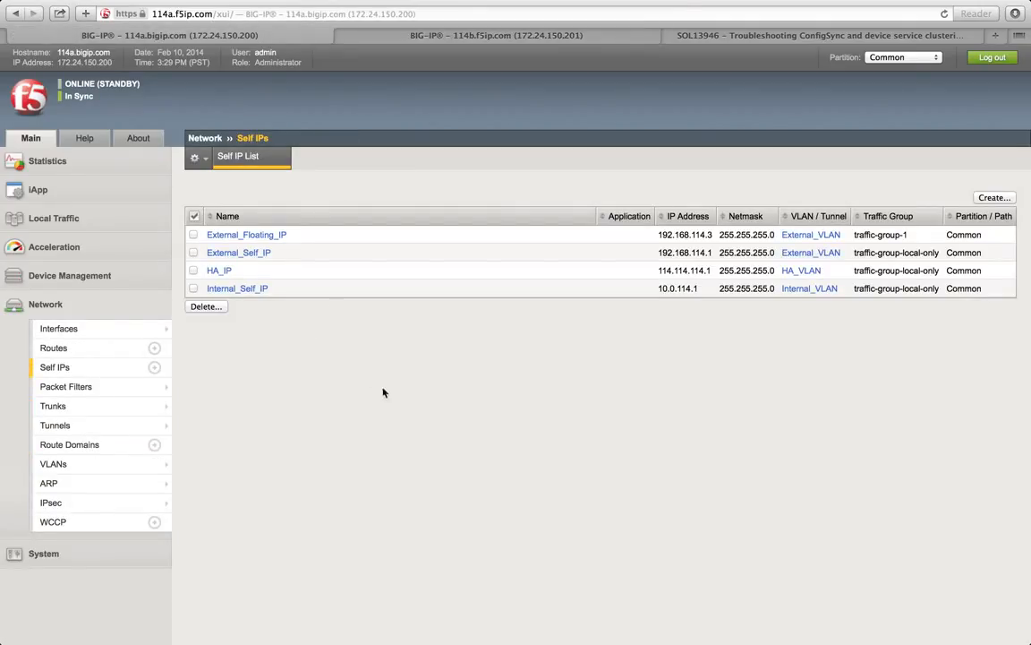
pyautogui.click(415, 40)
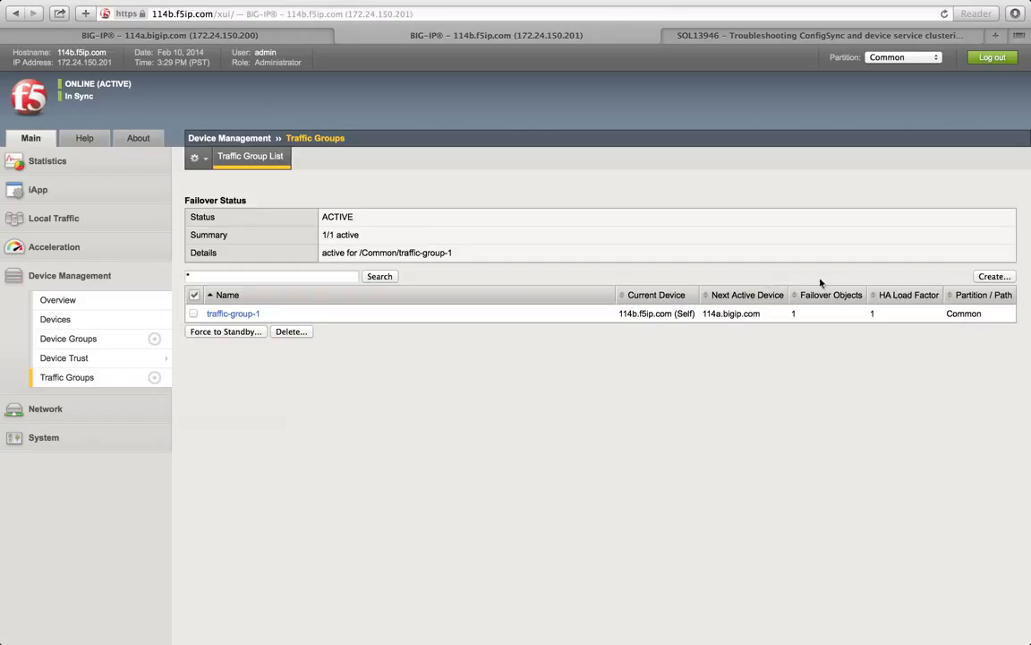
pyautogui.click(991, 277)
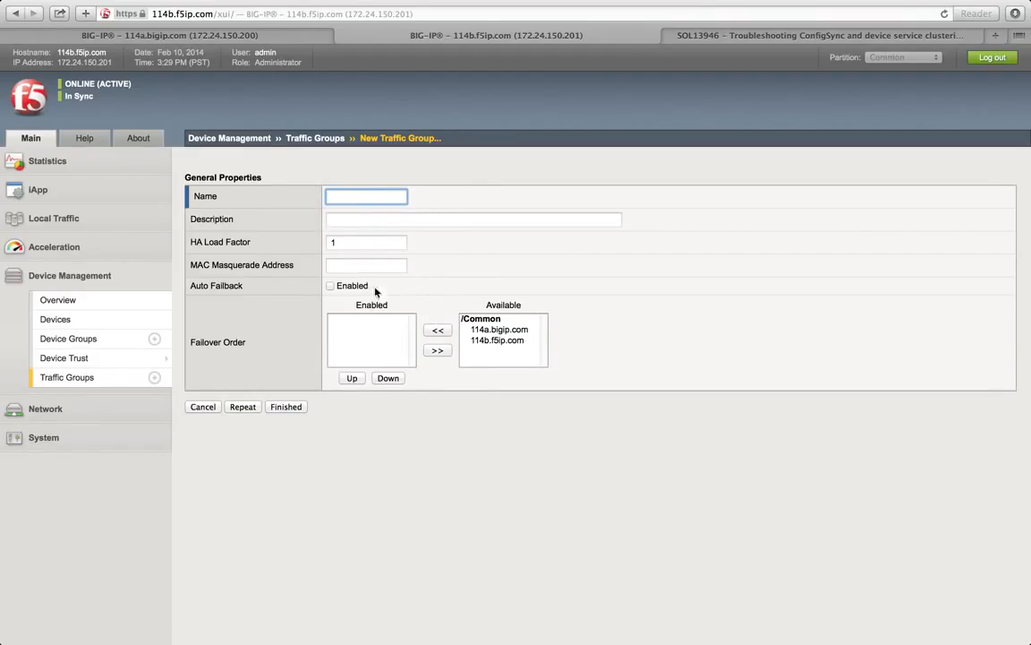
# Step: Abandon the new traffic group form with help shown and open traffic-group-1's properties
pyautogui.click(350, 240)
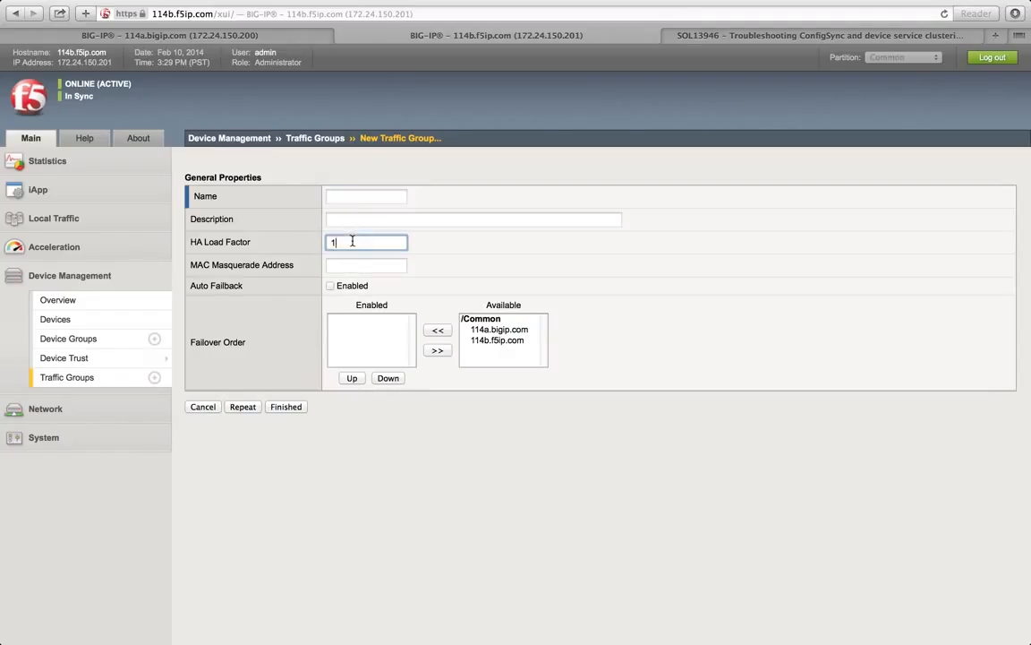
pyautogui.click(354, 195)
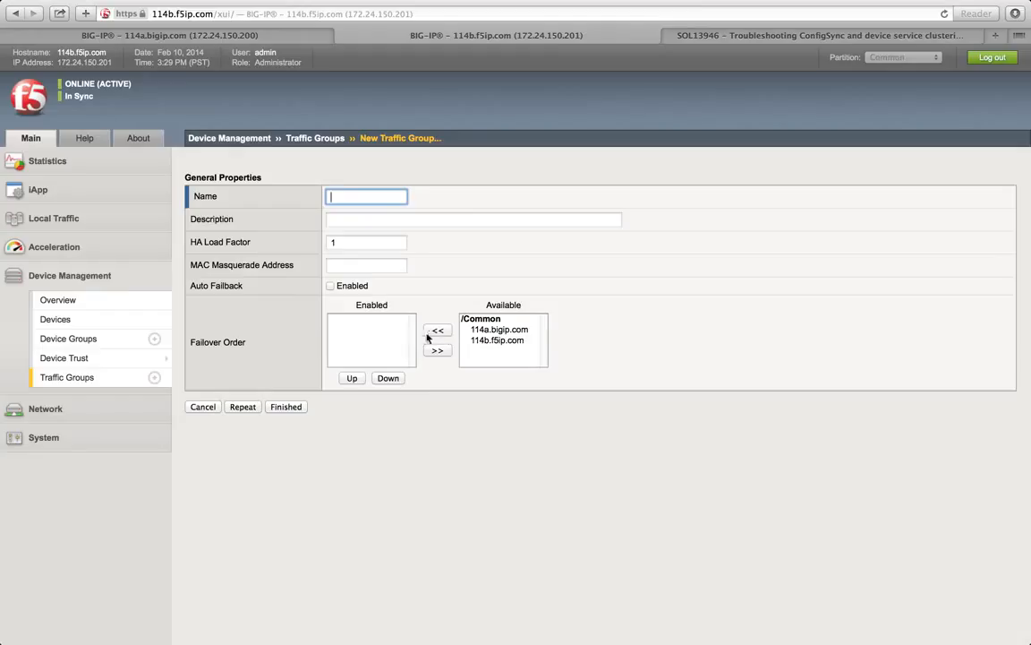
pyautogui.click(80, 141)
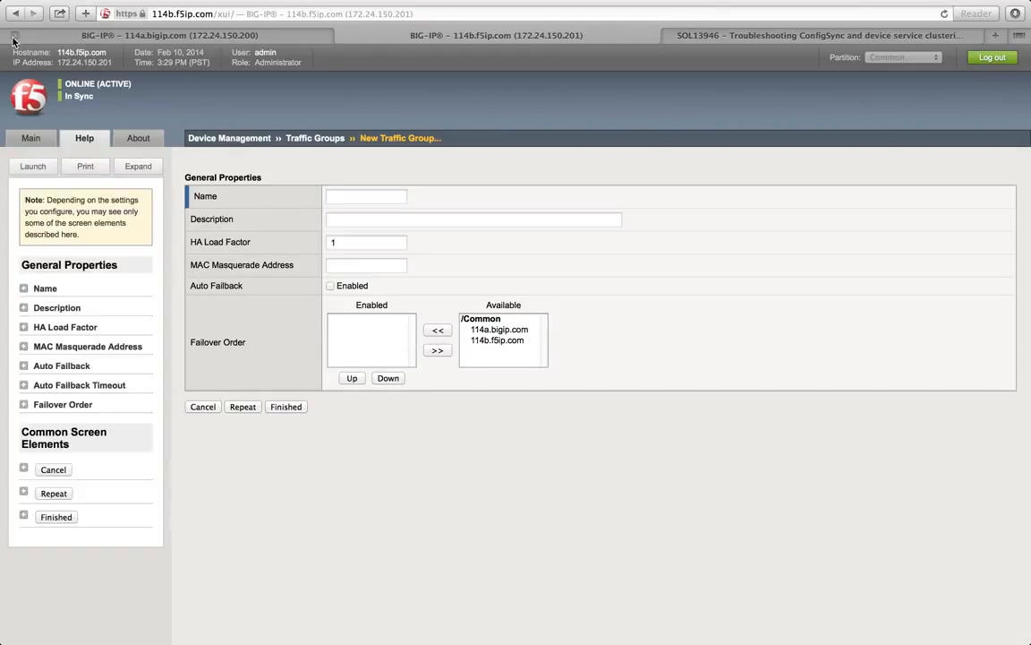
pyautogui.click(313, 140)
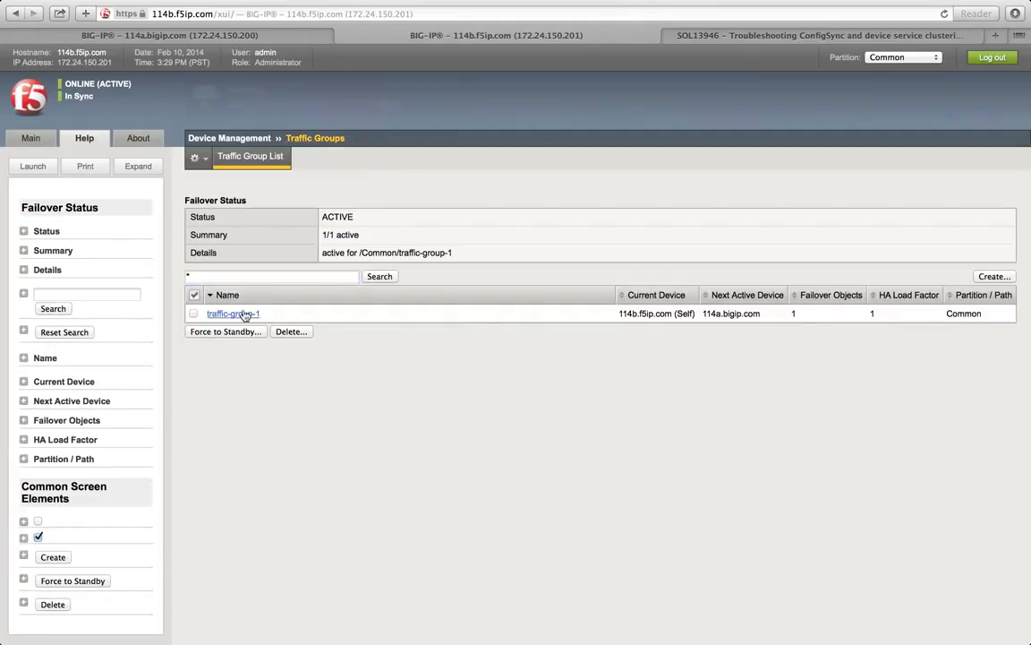
pyautogui.click(240, 313)
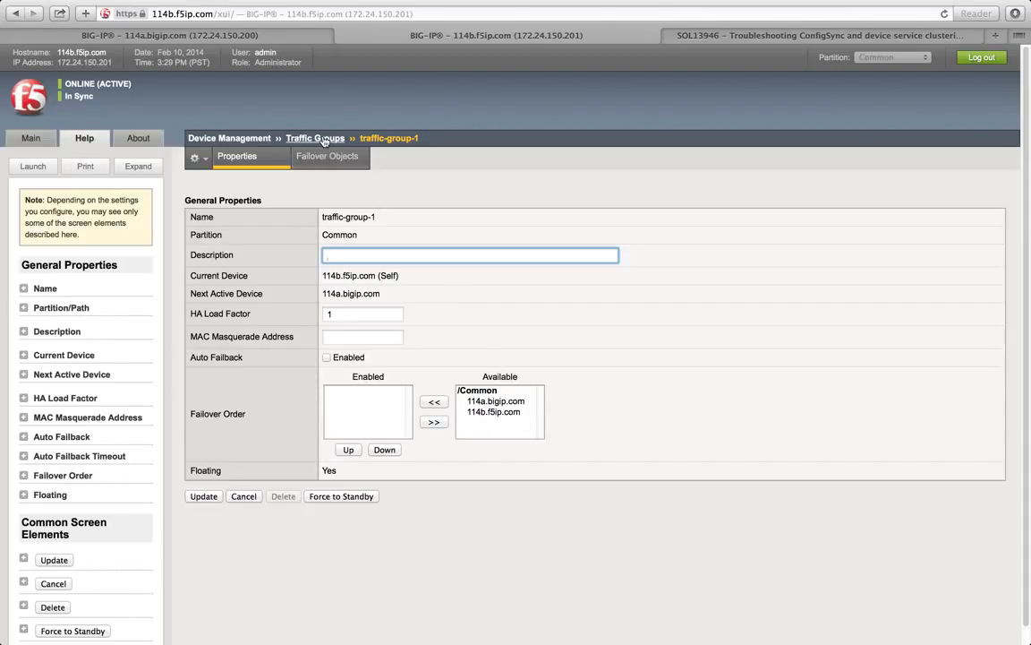
# Step: Return to 114b's traffic group list and switch the sidebar from Help back to Main
pyautogui.click(319, 139)
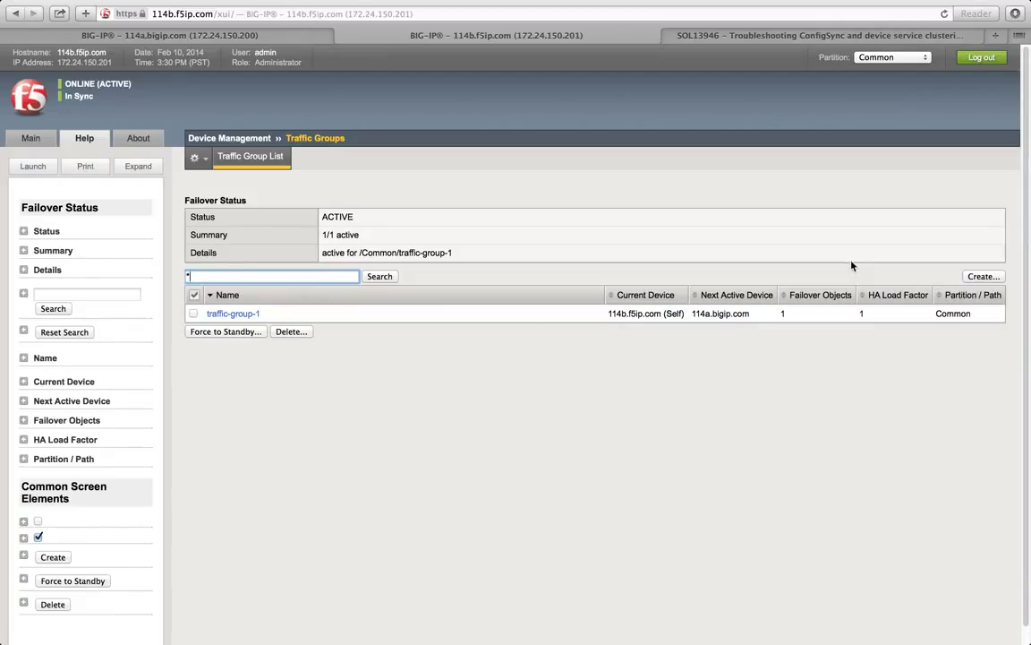
pyautogui.click(988, 279)
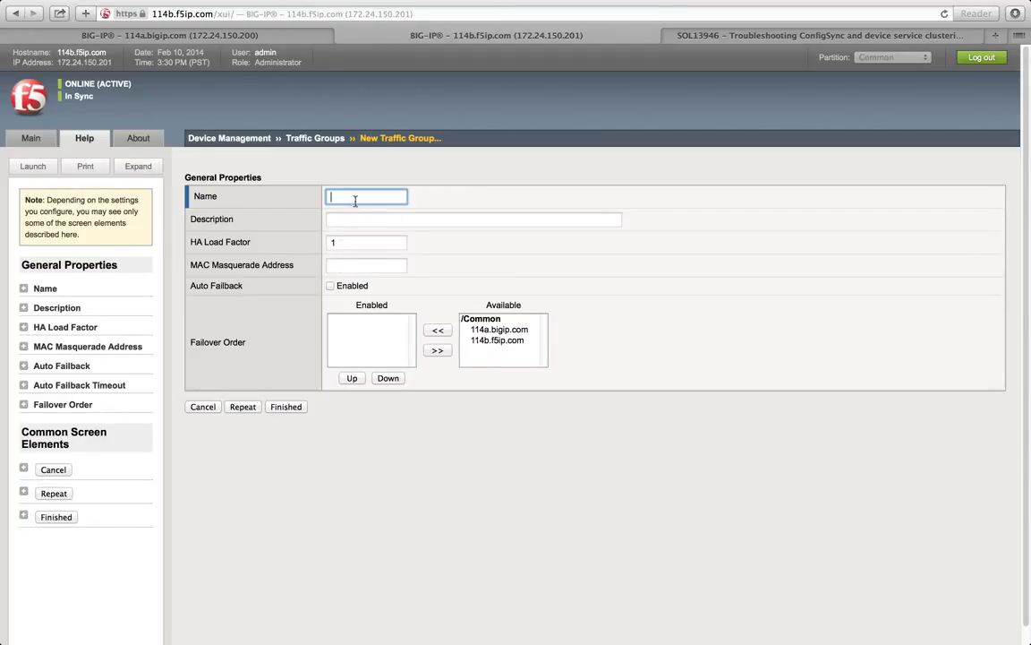
pyautogui.click(298, 140)
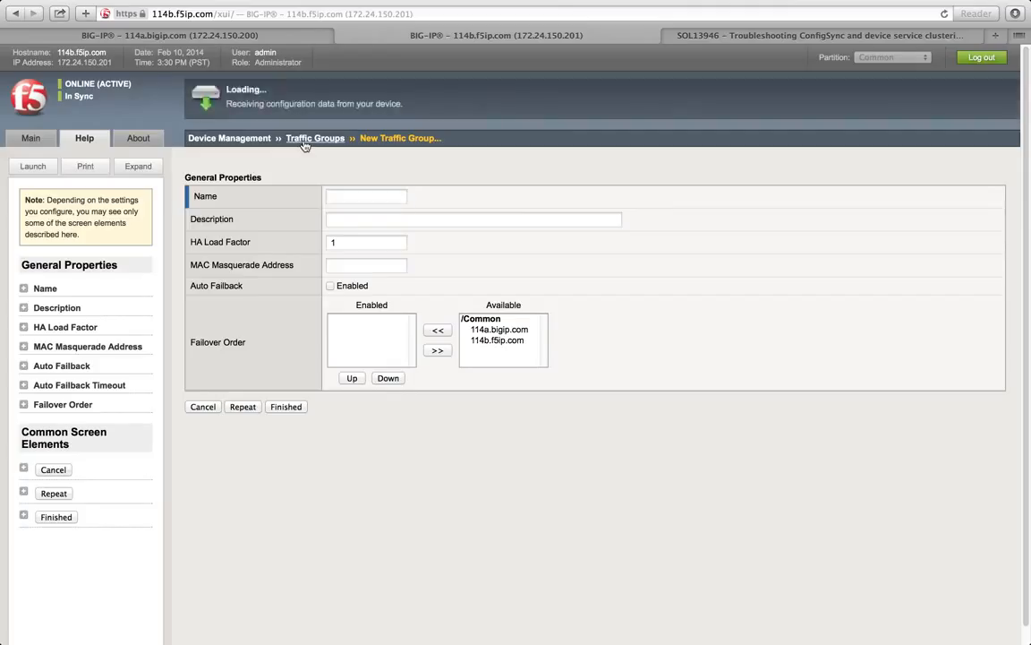
pyautogui.click(37, 139)
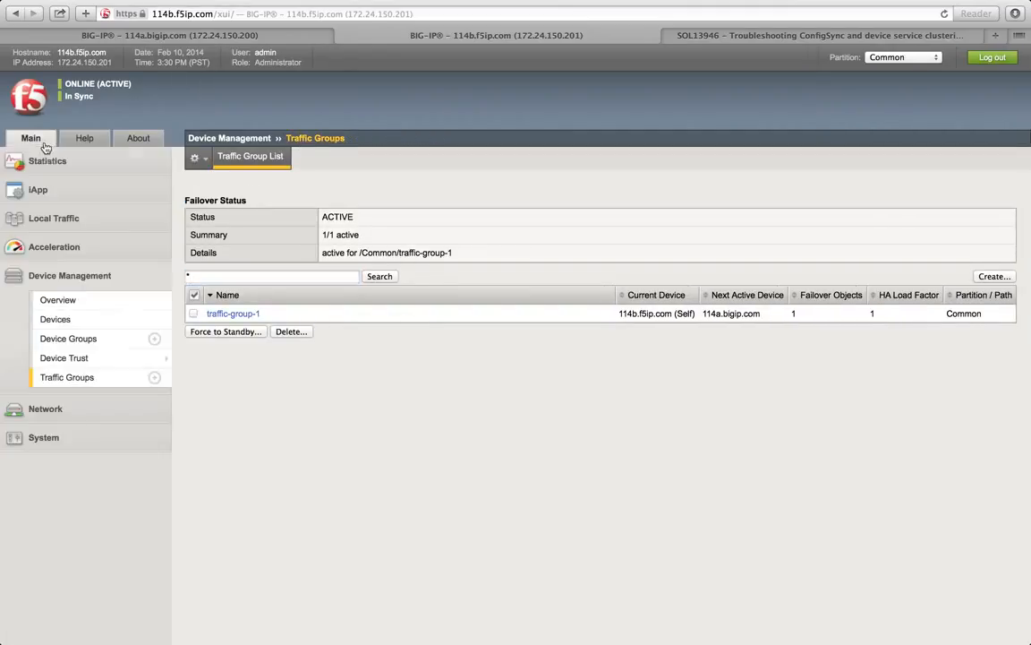
# Step: Start a new traffic group on 114b named traffic-group-2
pyautogui.click(990, 278)
pyautogui.write('traffi')
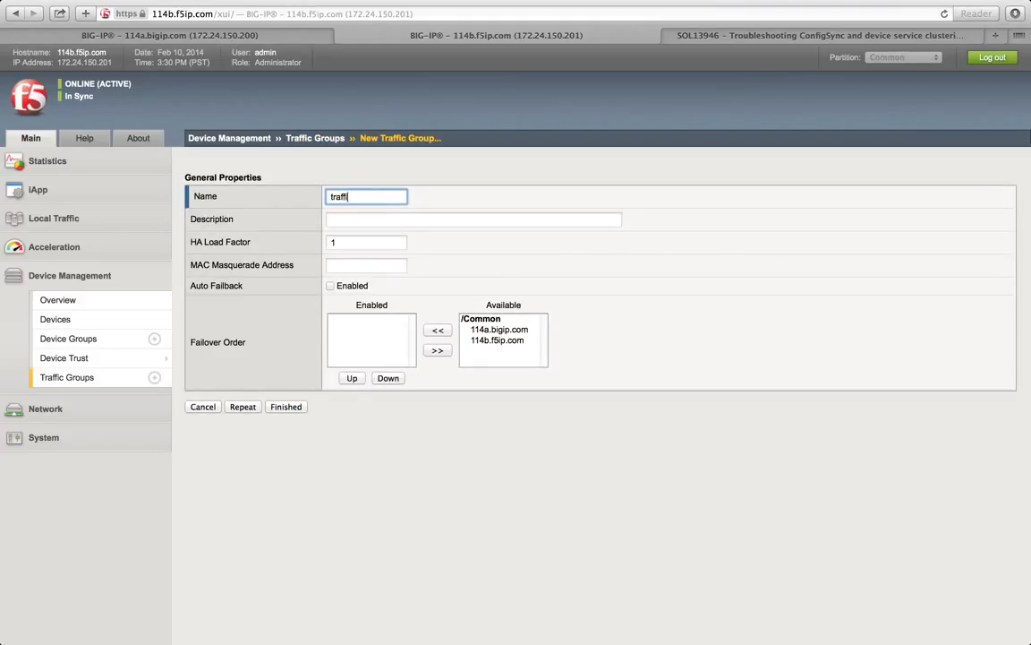
pyautogui.write('c-group-2')
pyautogui.click(236, 287)
pyautogui.moveTo(242, 286); pyautogui.dragTo(192, 285)
pyautogui.click(240, 286)
pyautogui.click(244, 286)
pyautogui.click(240, 284)
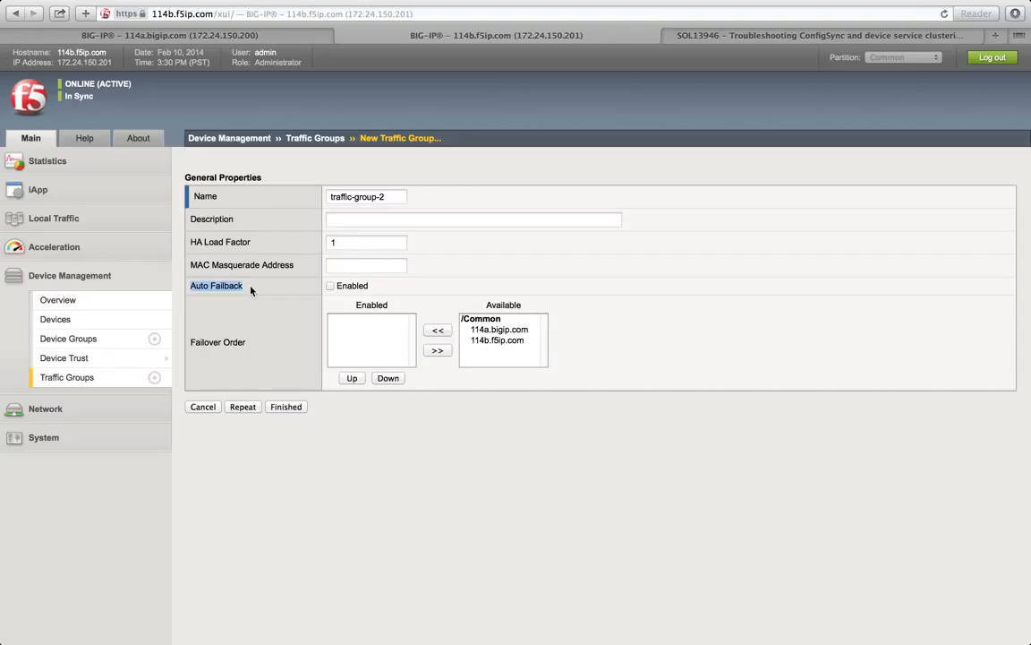
# Step: Leave Auto Failback off and save traffic-group-2, making 114b 2/2 active
pyautogui.click(331, 286)
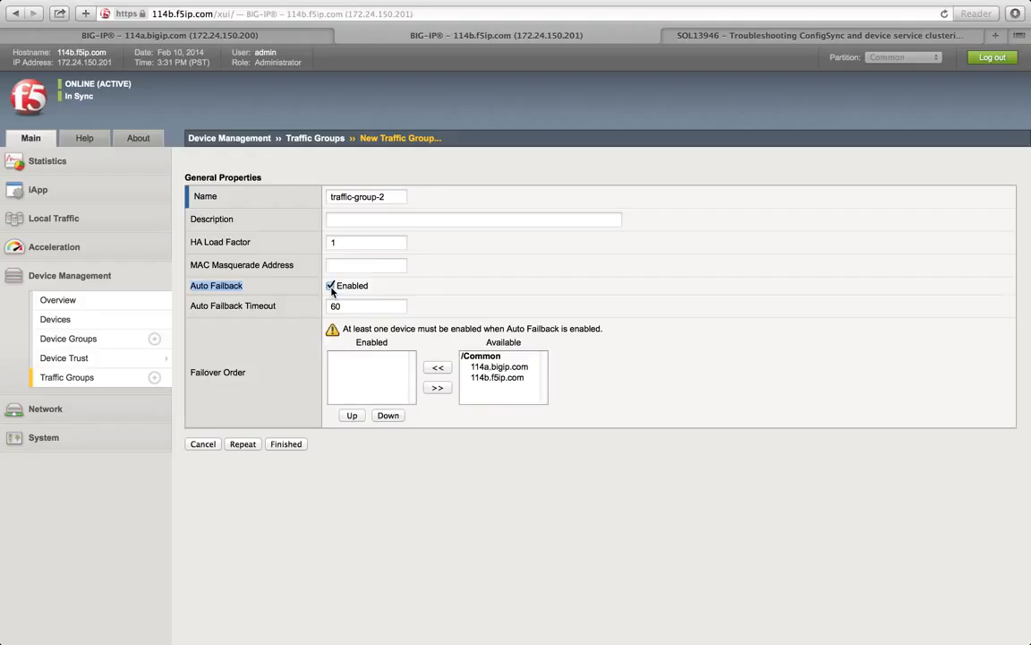
pyautogui.click(330, 286)
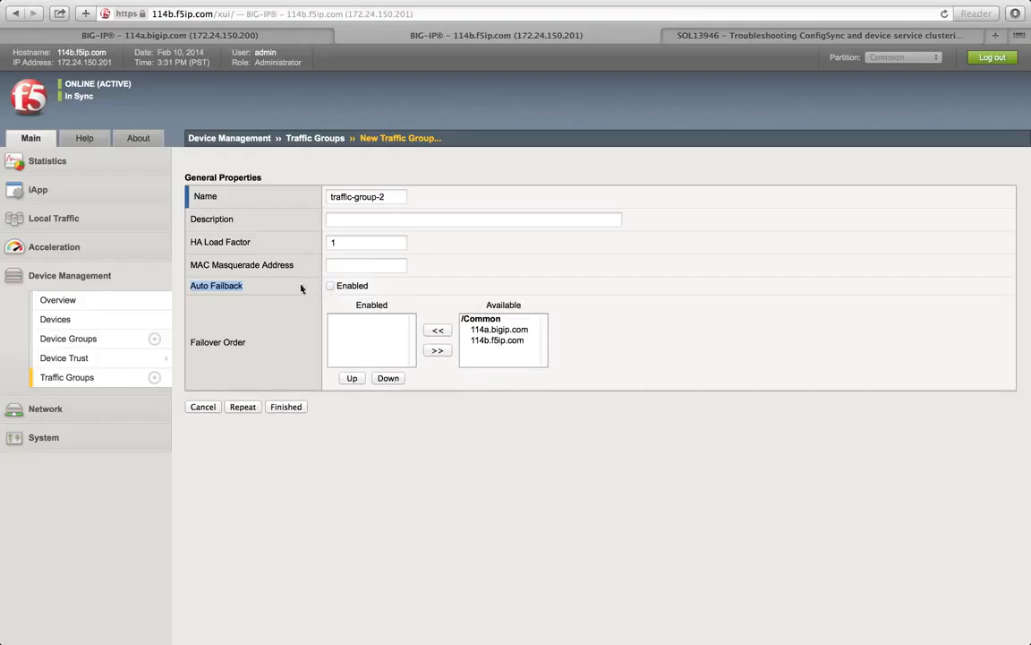
pyautogui.click(248, 285)
pyautogui.moveTo(248, 287); pyautogui.dragTo(193, 286)
pyautogui.click(245, 286)
pyautogui.click(195, 286)
pyautogui.moveTo(246, 287); pyautogui.dragTo(192, 284)
pyautogui.click(287, 408)
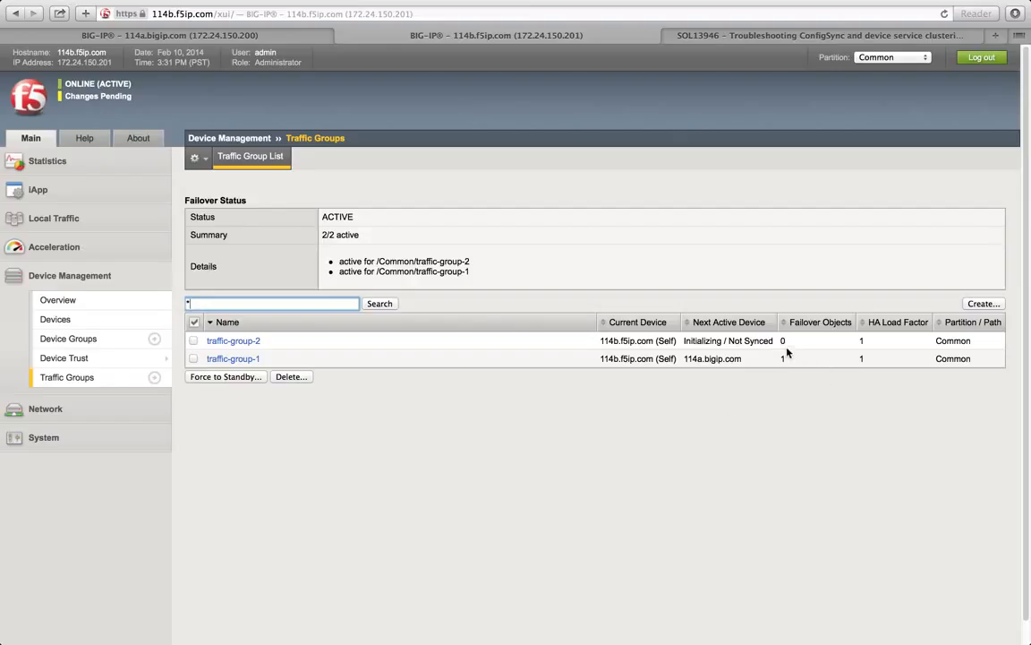
pyautogui.moveTo(787, 358); pyautogui.dragTo(794, 358)
pyautogui.click(783, 358)
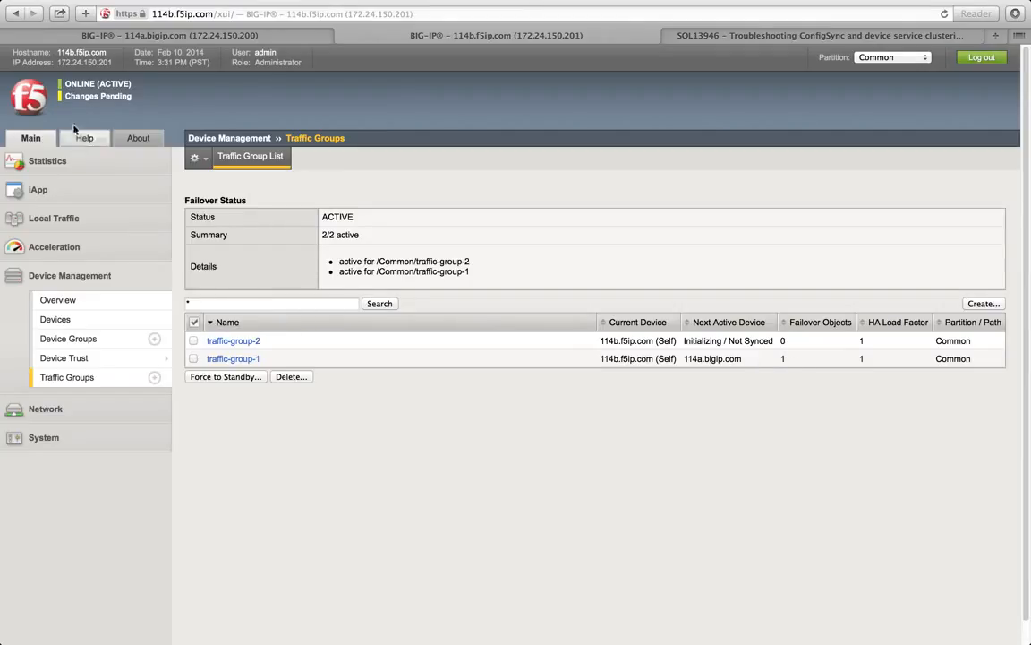
# Step: Return to 114b's Device Management Overview, checking the 114a tab along the way
pyautogui.click(75, 308)
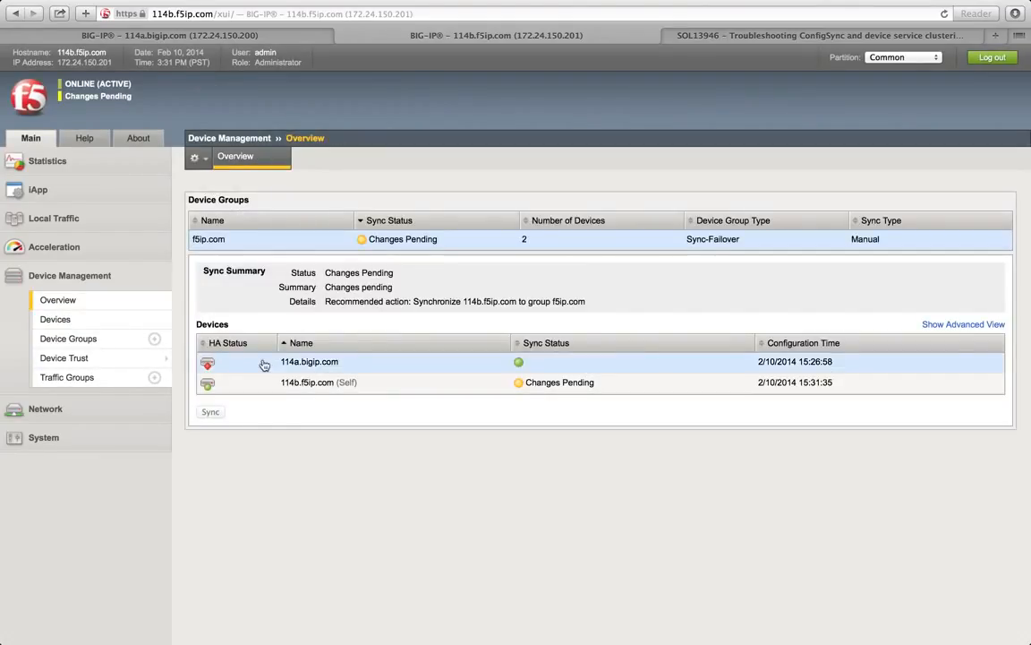
pyautogui.click(336, 360)
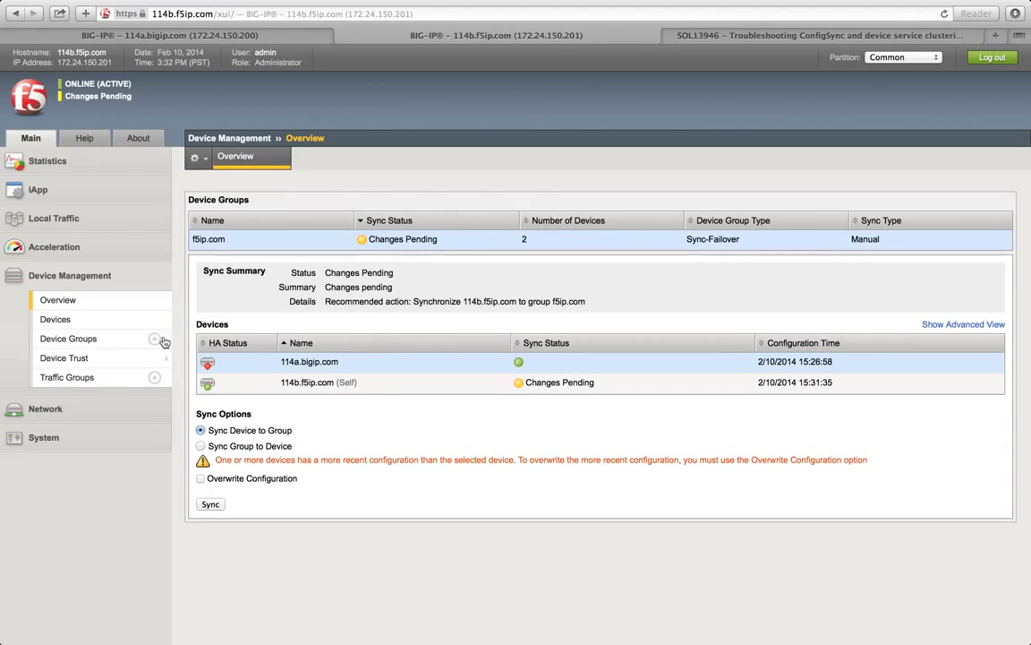
pyautogui.click(63, 408)
pyautogui.click(75, 370)
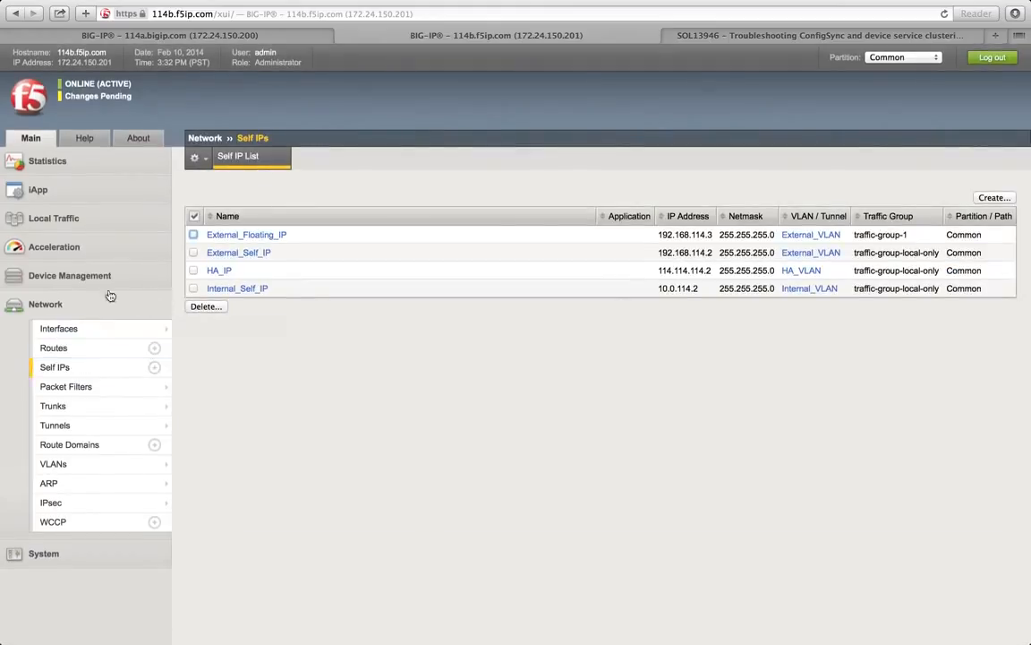
pyautogui.click(86, 271)
pyautogui.click(73, 300)
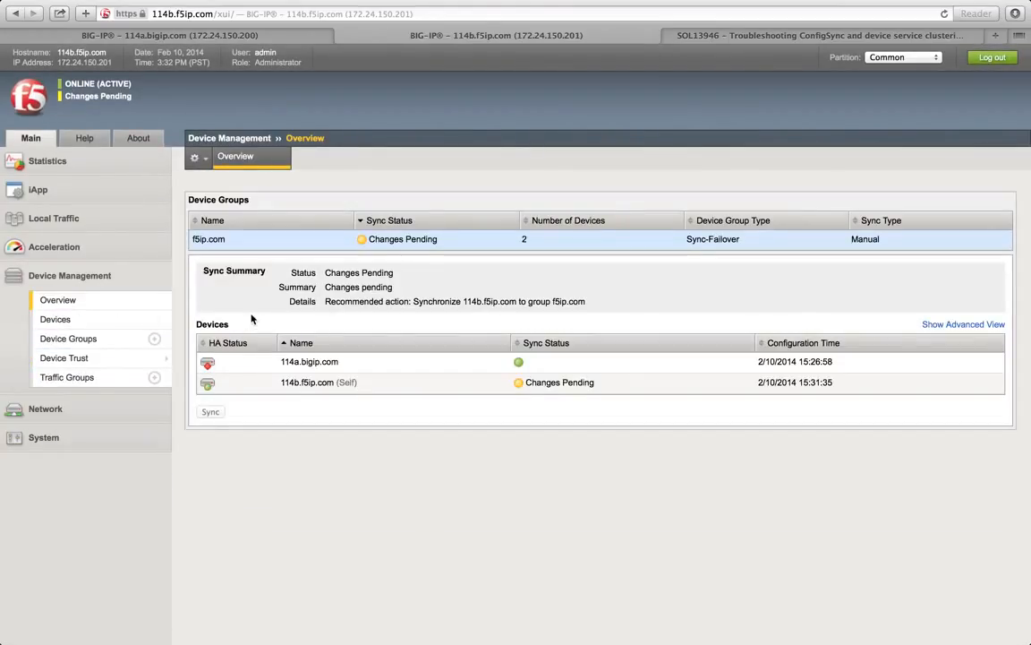
pyautogui.click(241, 368)
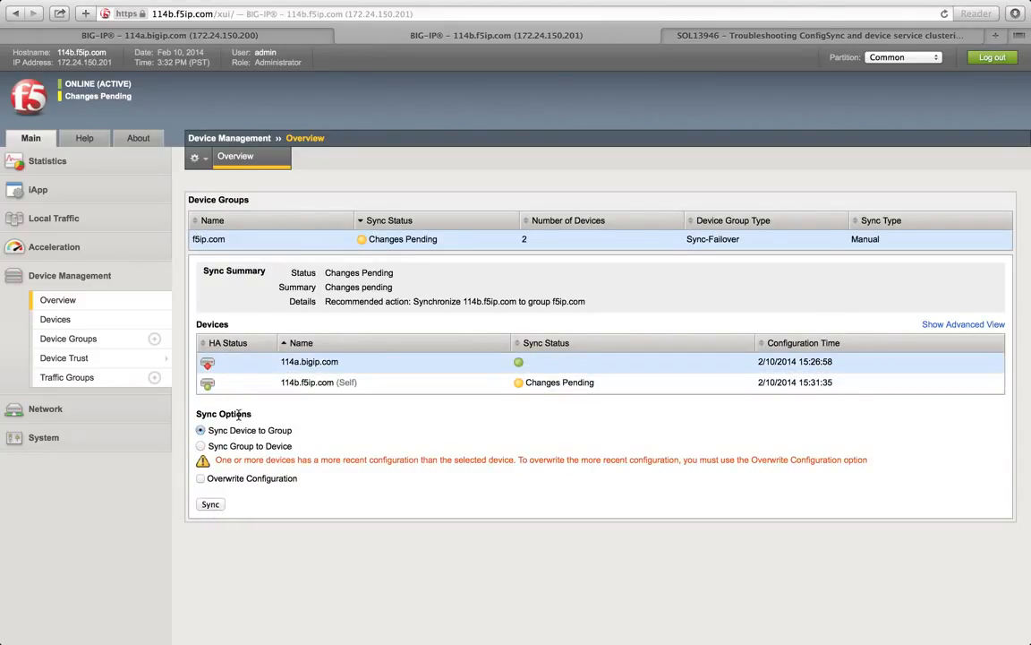
pyautogui.click(292, 36)
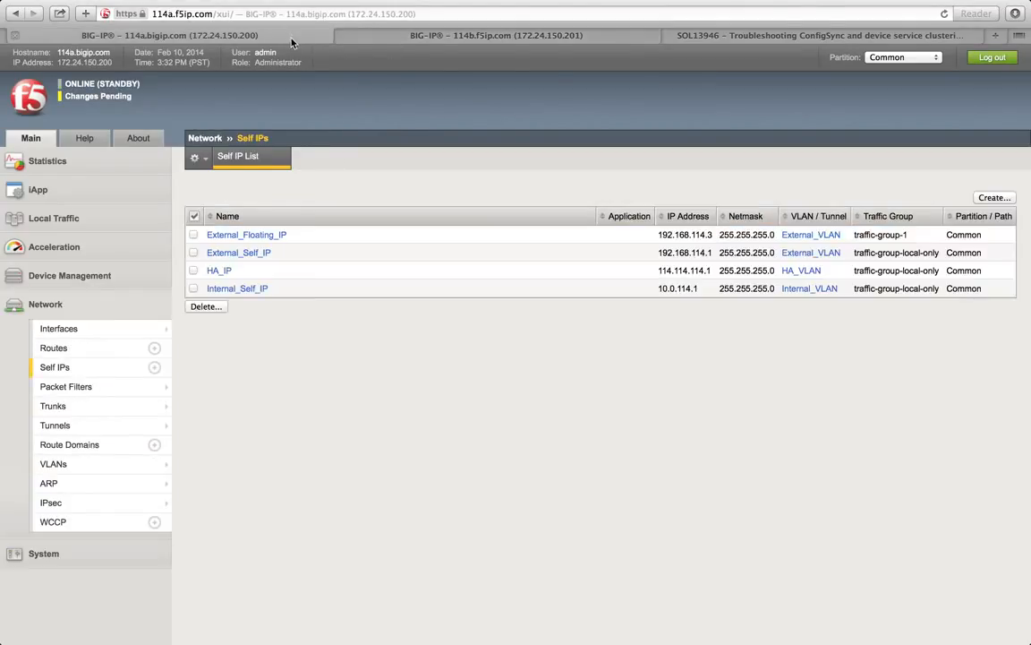
pyautogui.click(355, 34)
# Step: Sync 114b.f5ip.com to the f5ip.com group, bringing both units to 15:31:35
pyautogui.click(288, 380)
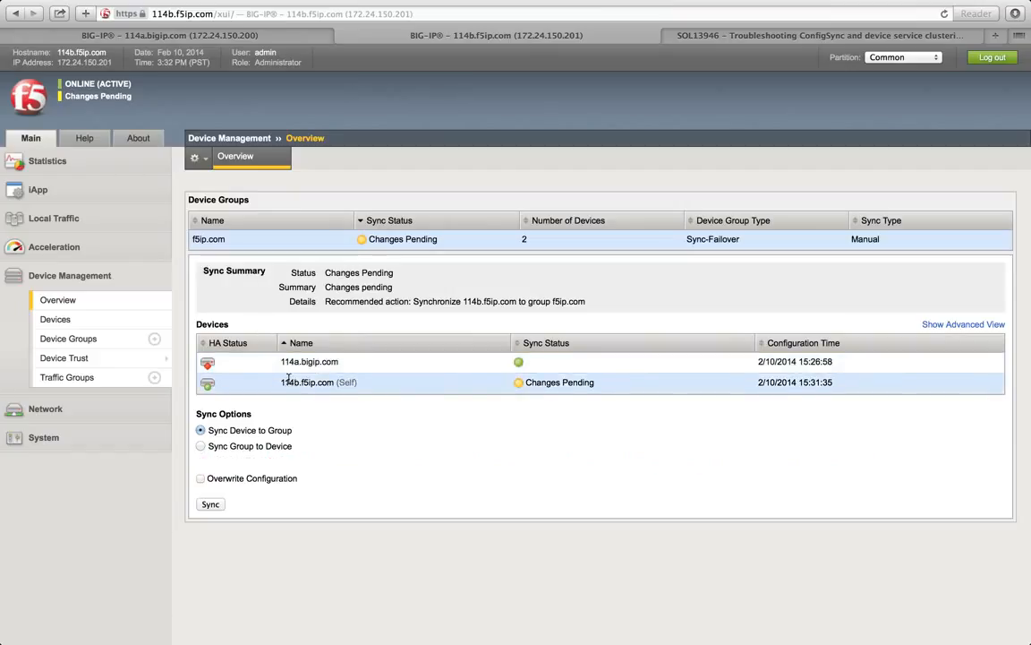
pyautogui.click(211, 504)
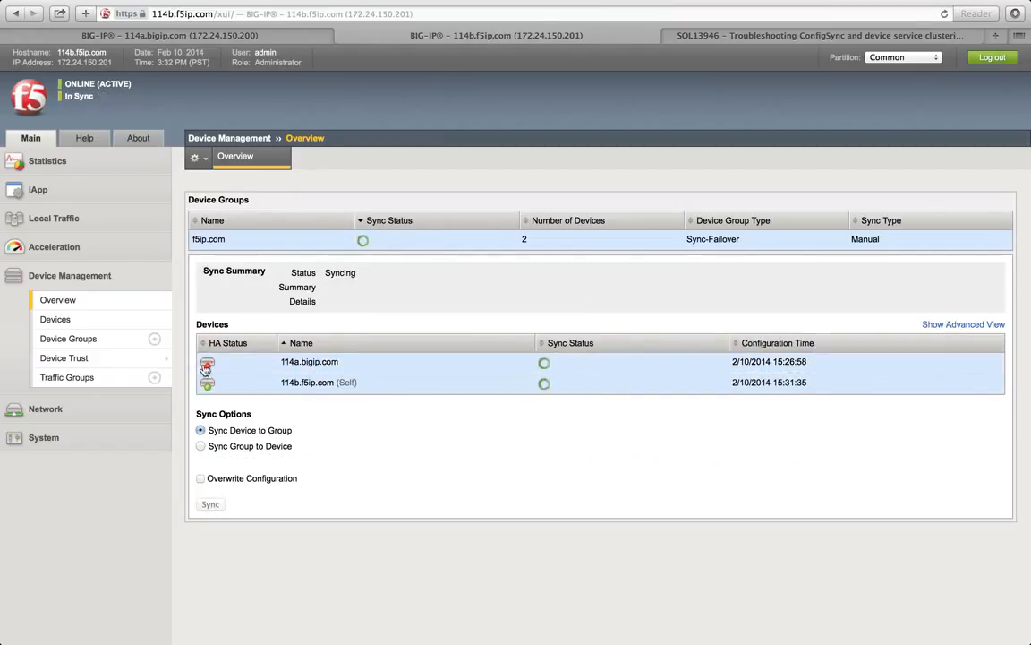
pyautogui.click(184, 33)
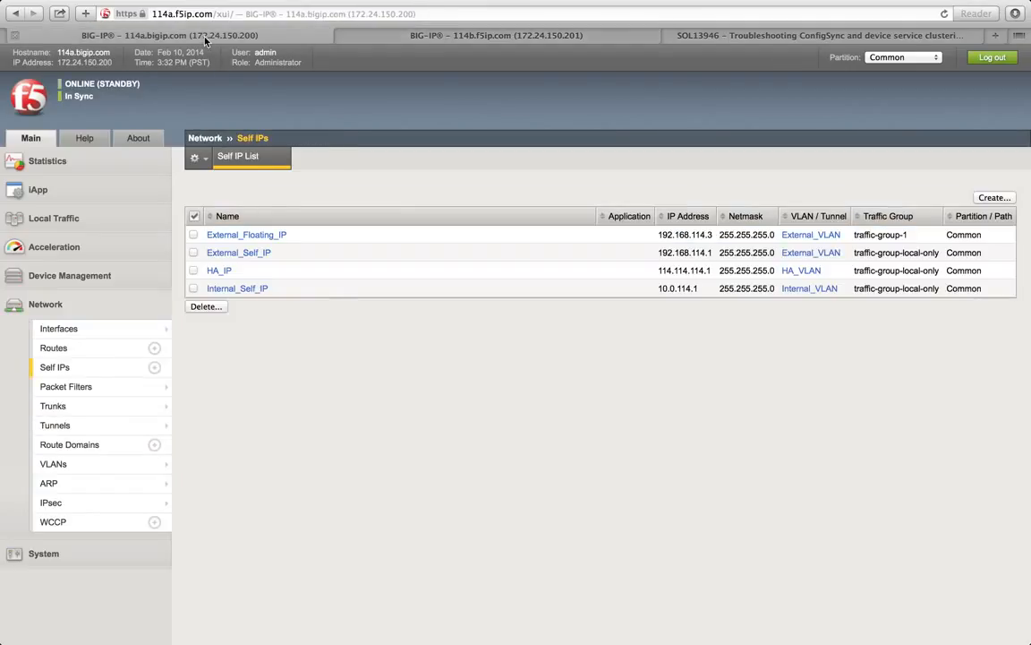
pyautogui.click(385, 33)
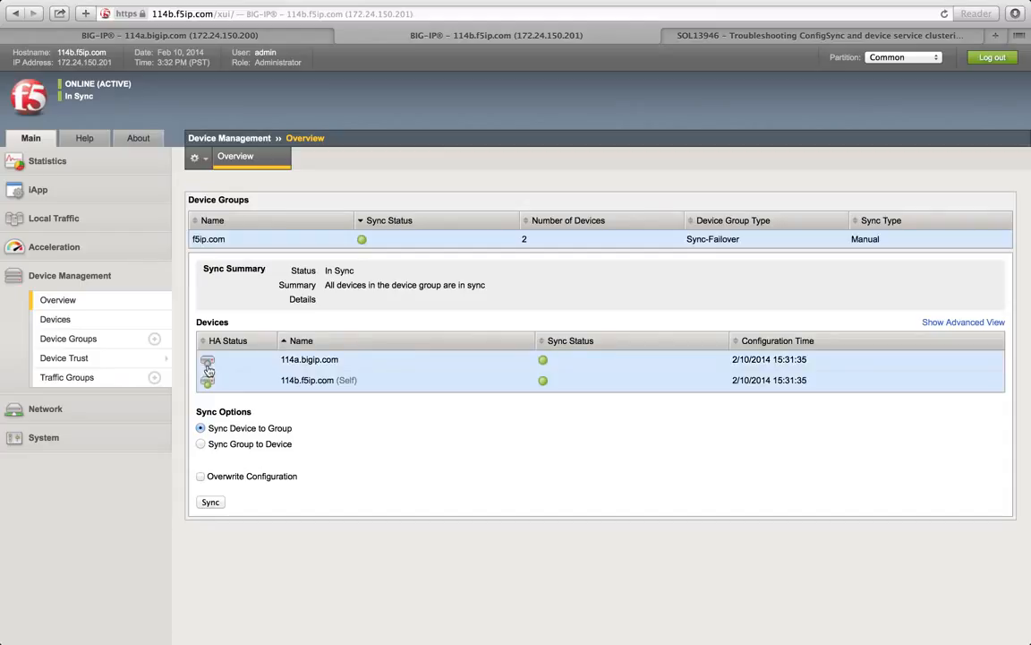
pyautogui.moveTo(209, 365)
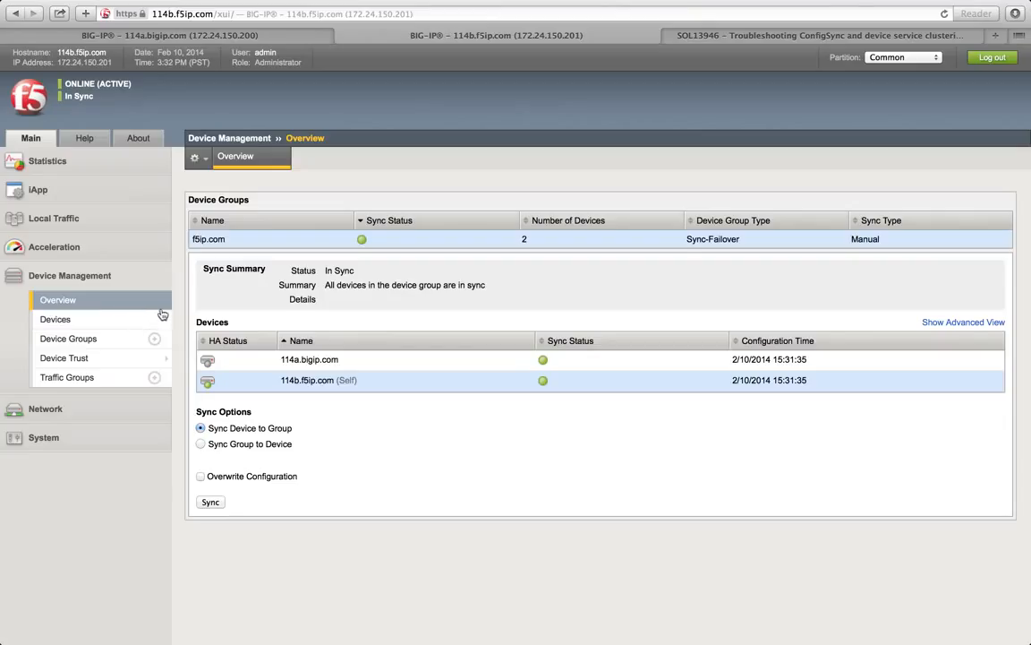
# Step: On 114a, start a new self IP named External_Floating_IP_2
pyautogui.click(145, 38)
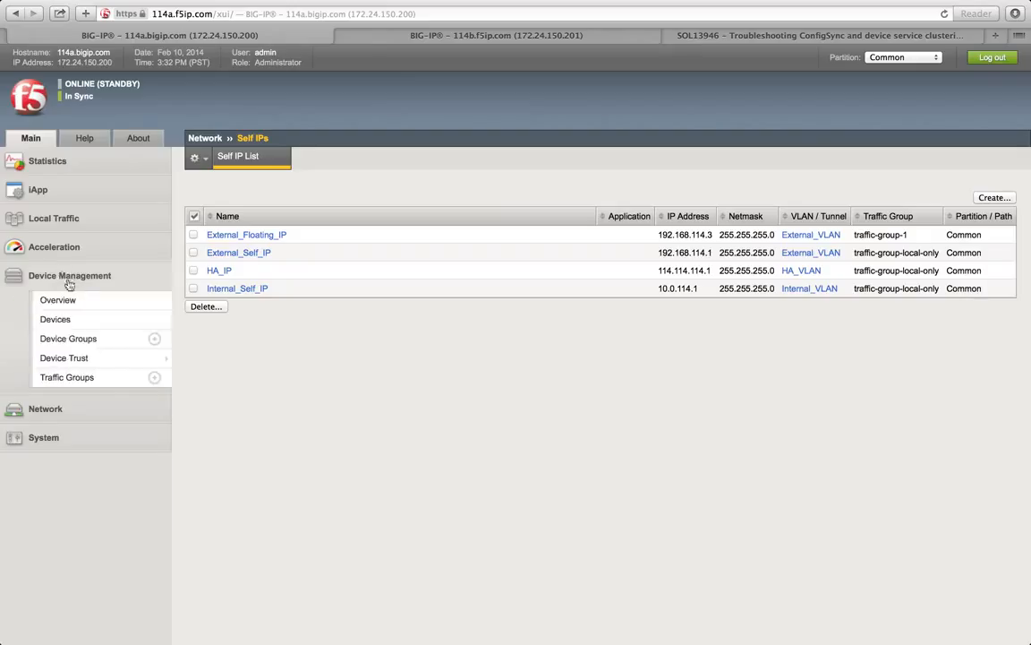
pyautogui.click(79, 379)
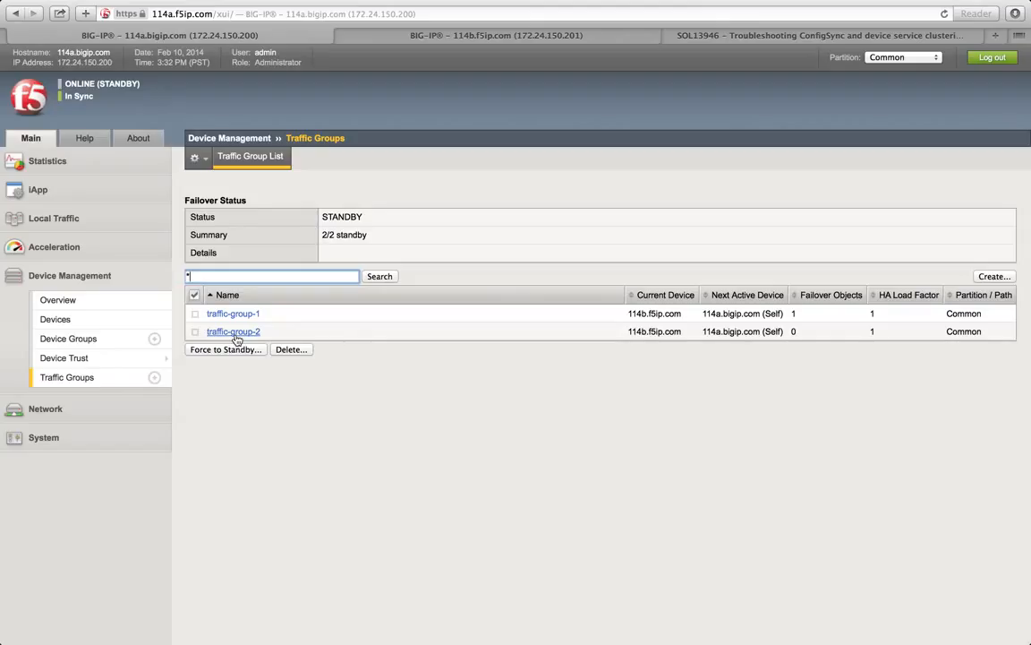
pyautogui.click(104, 418)
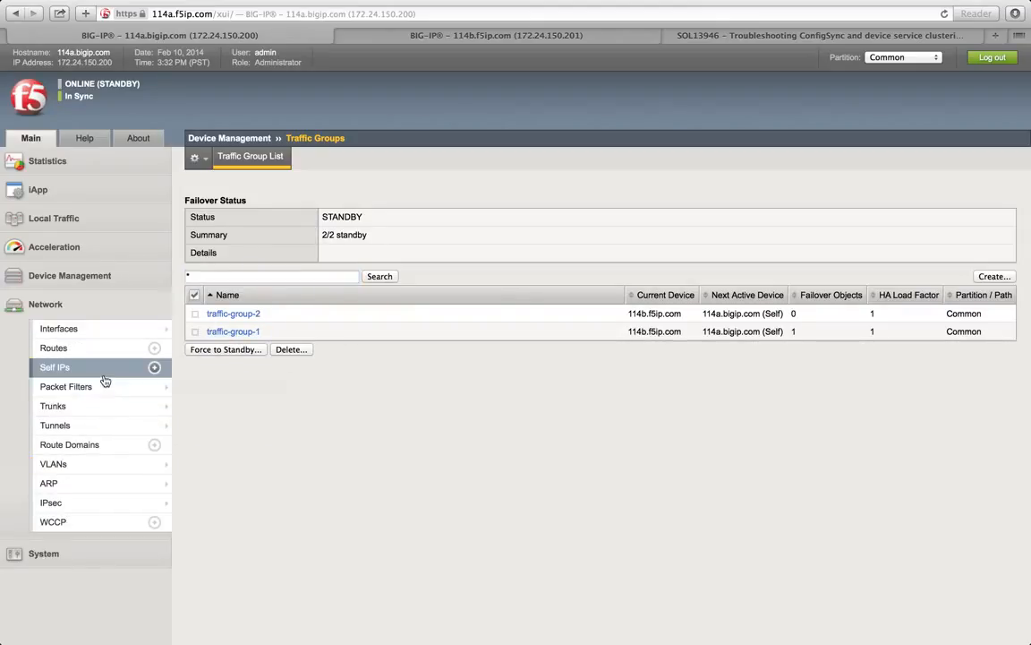
pyautogui.click(154, 367)
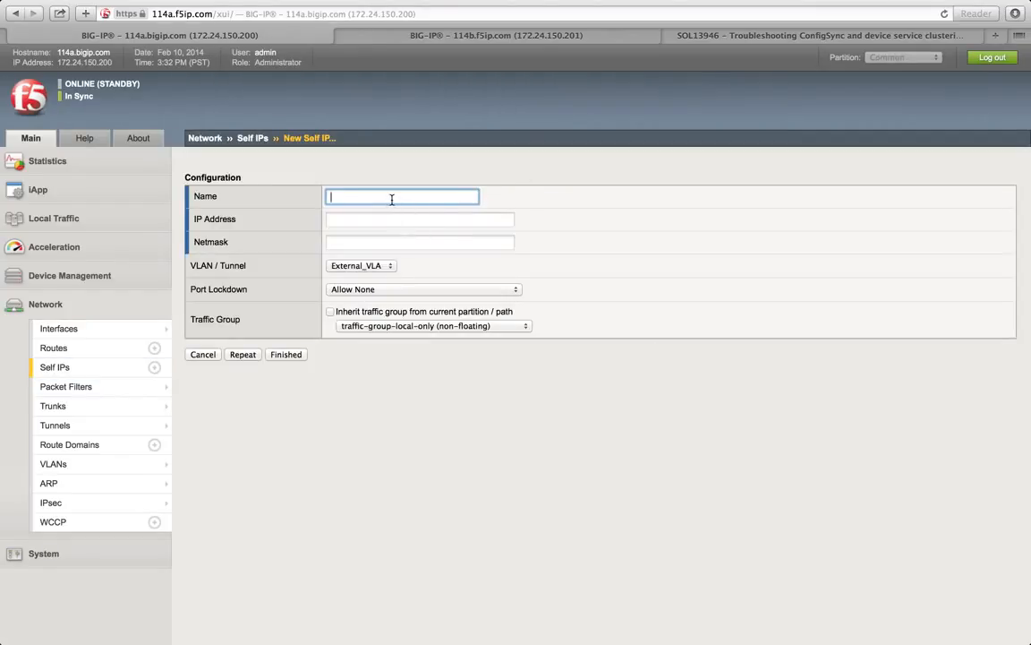
pyautogui.write('Exp')
pyautogui.write('ternal')
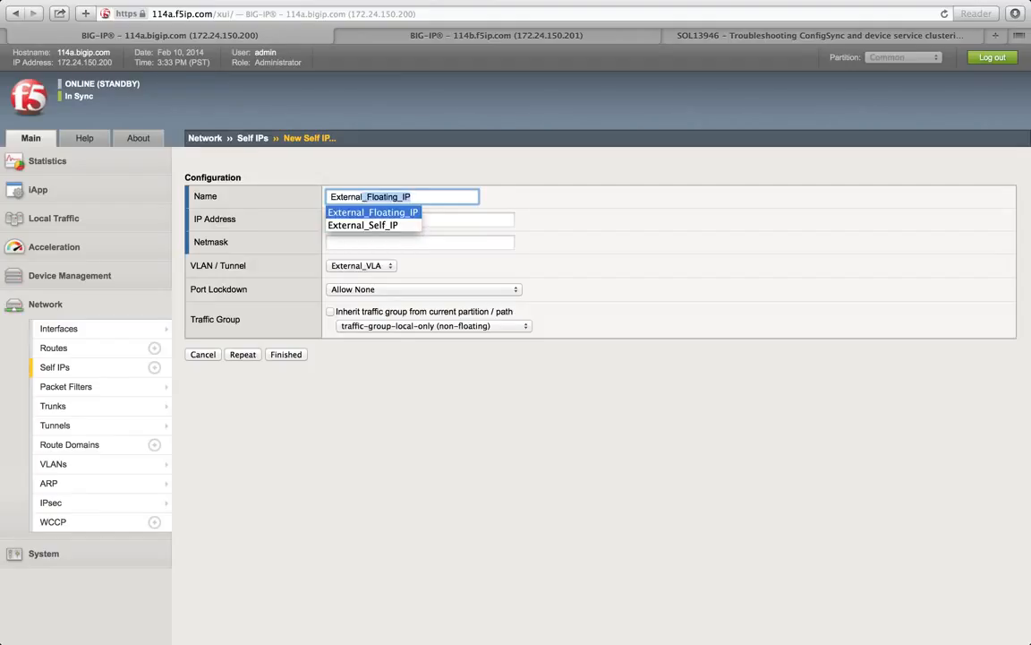
pyautogui.press('Right')
pyautogui.write('_')
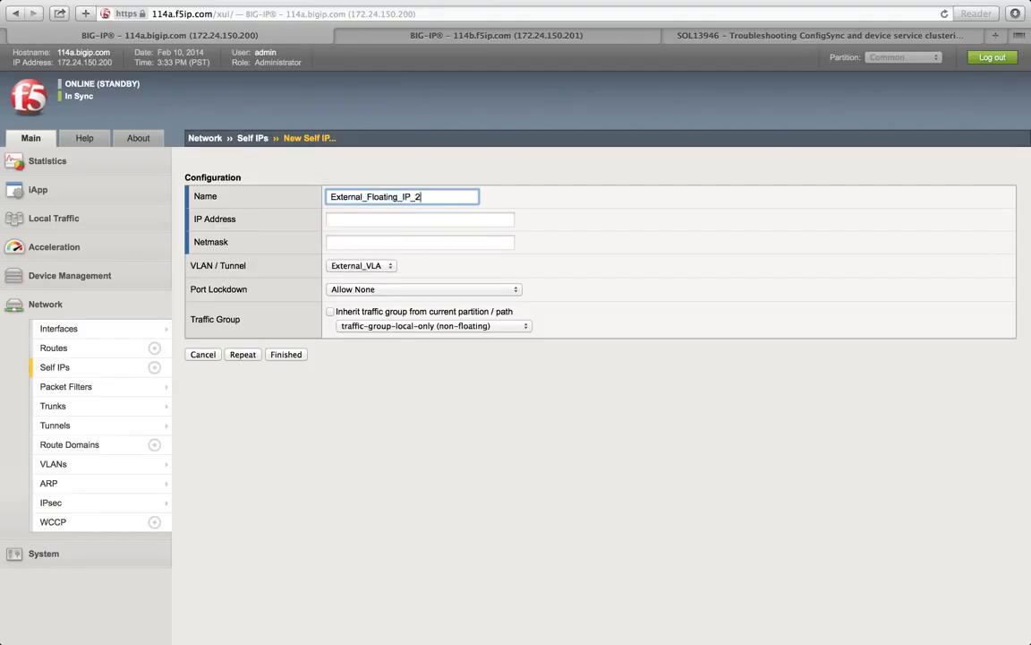
# Step: Give it address 192.168.114.4, netmask 255.255.255.0 and traffic-group-2, then finish
pyautogui.click(402, 217)
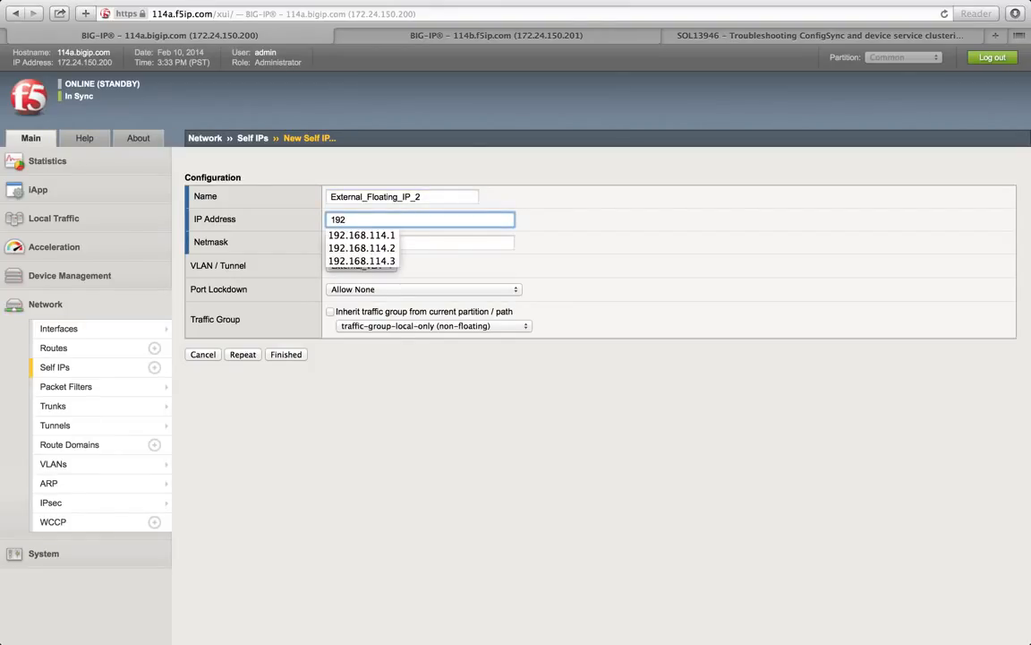
pyautogui.click(388, 263)
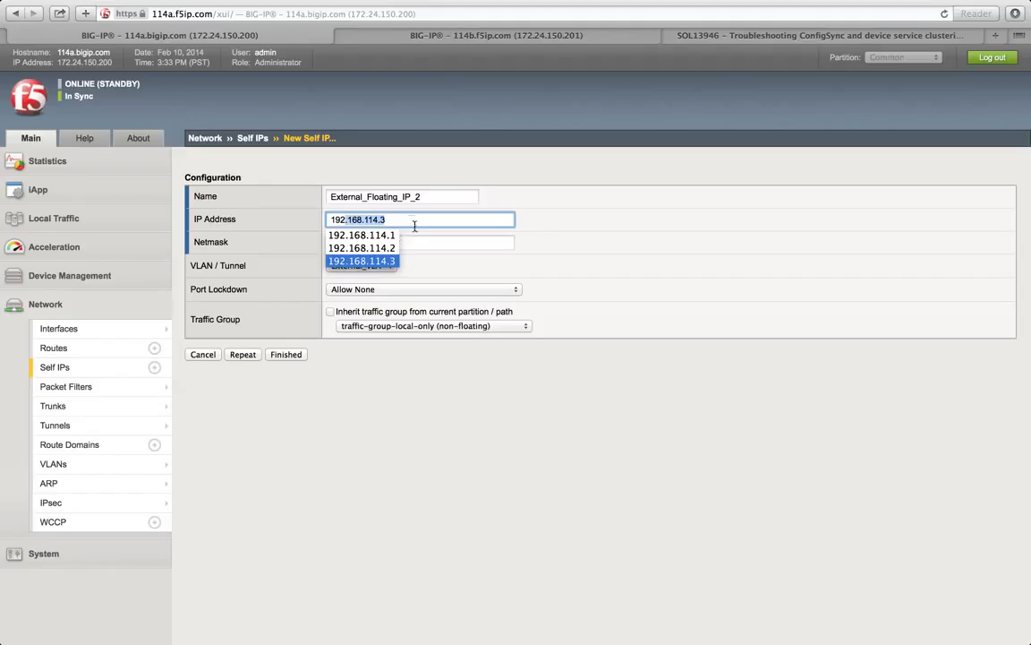
pyautogui.click(424, 224)
pyautogui.press('BackSpace')
pyautogui.write('4')
pyautogui.click(419, 240)
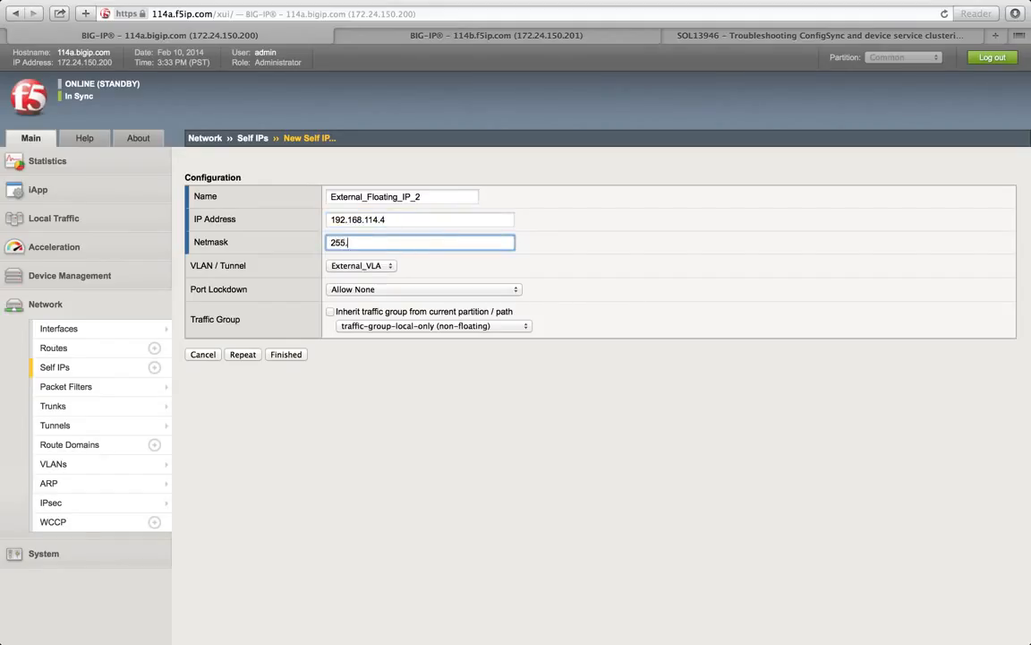
pyautogui.write('255.255.255')
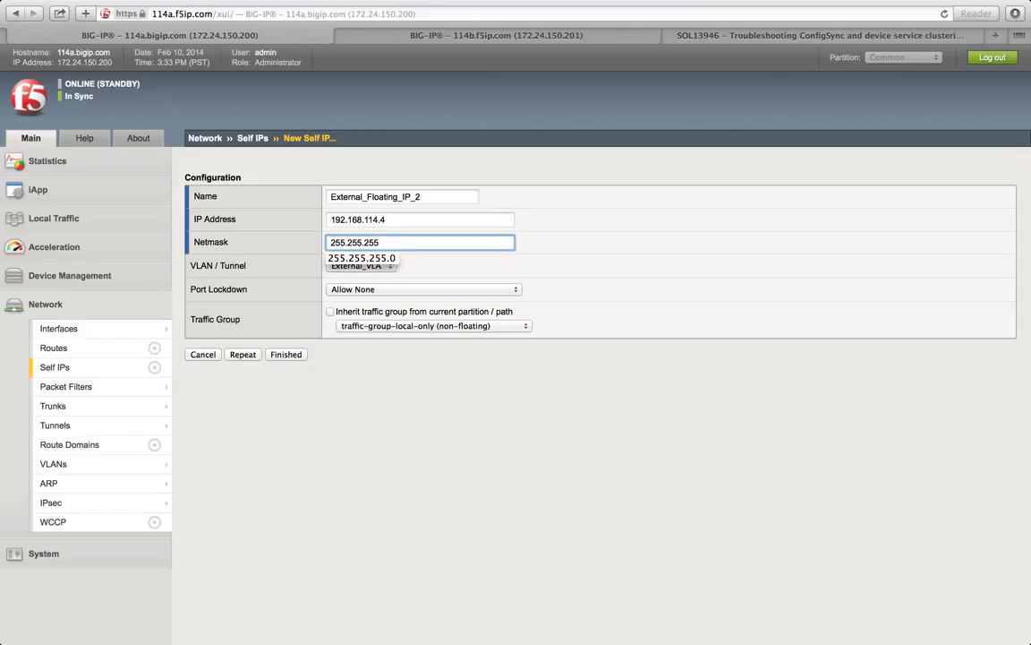
pyautogui.click(336, 260)
pyautogui.click(291, 240)
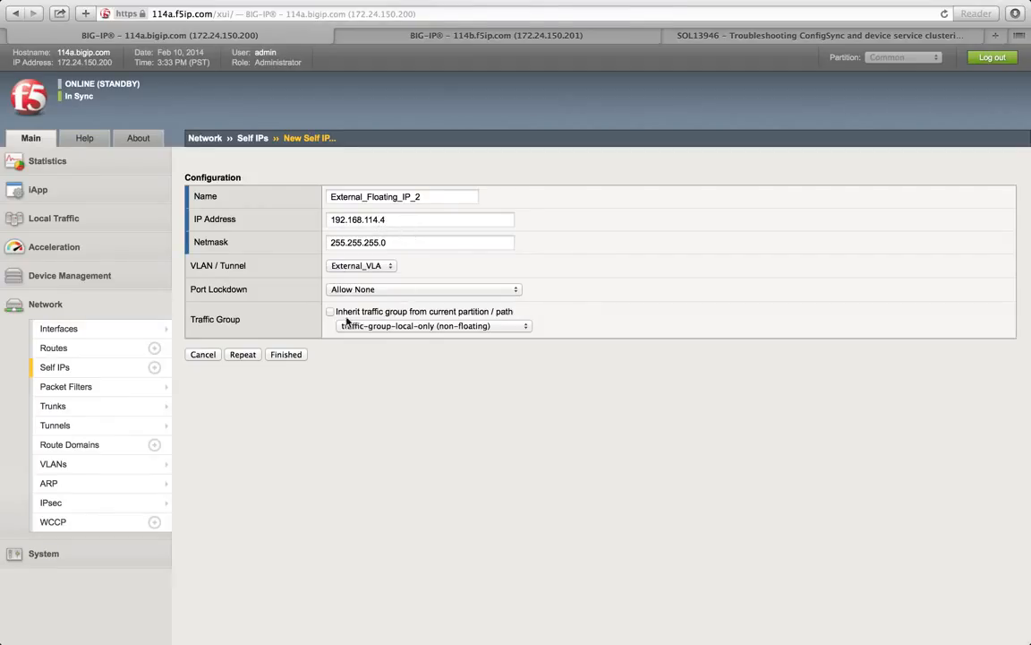
pyautogui.click(403, 325)
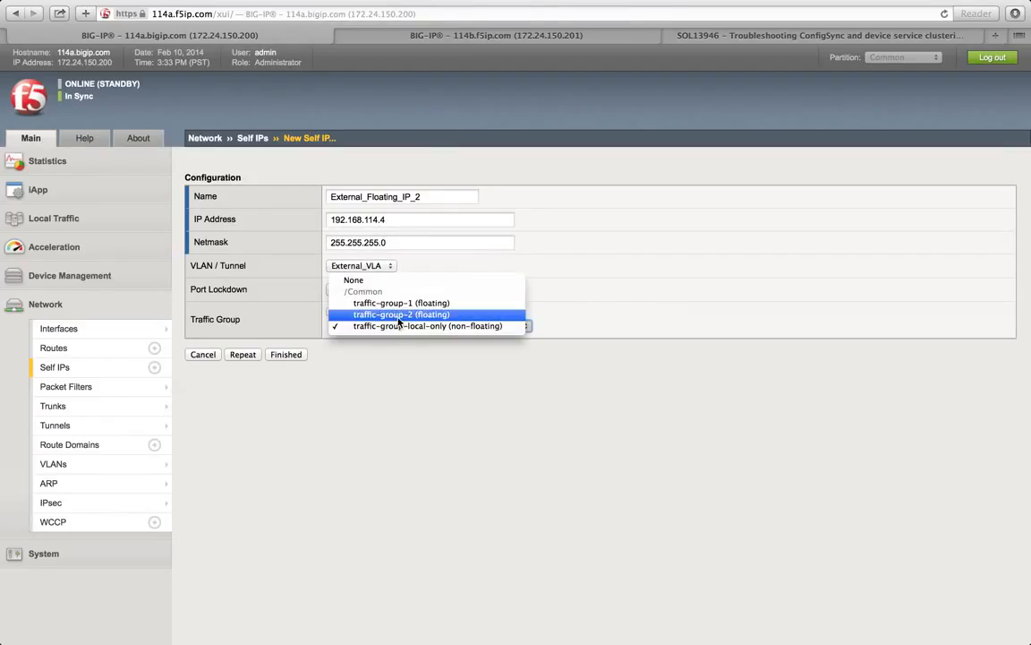
pyautogui.click(400, 316)
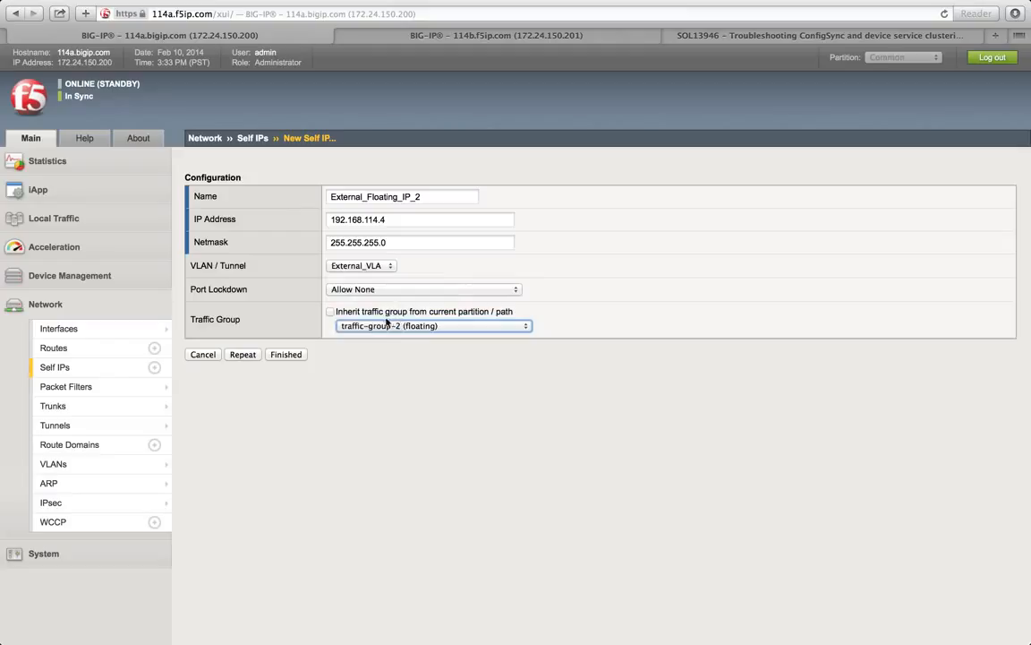
pyautogui.click(285, 358)
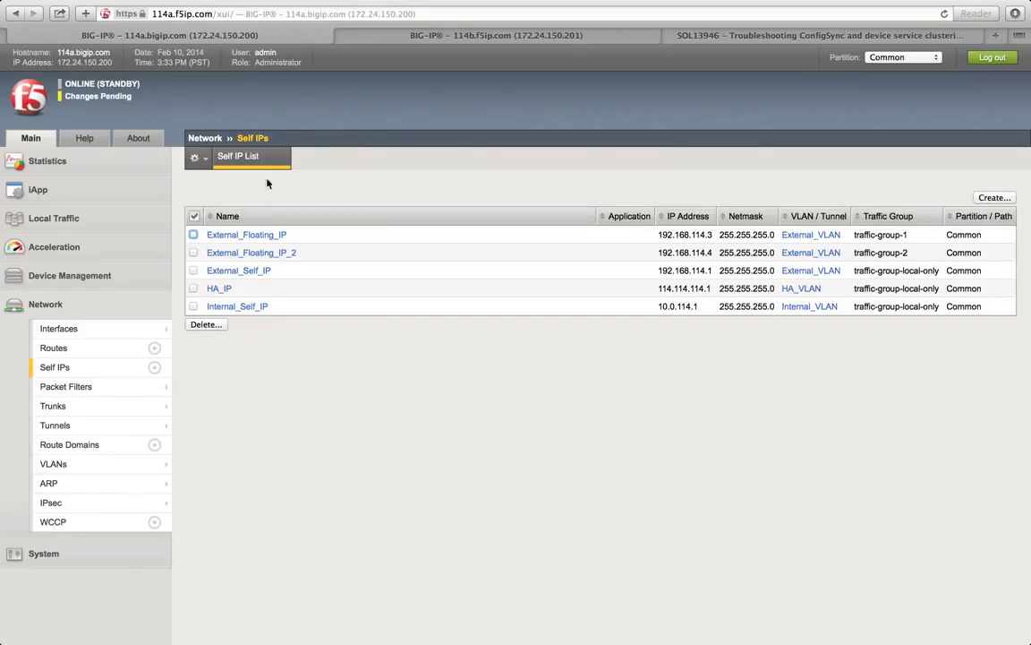
# Step: Sync 114a.bigip.com's pending changes to the f5ip.com device group
pyautogui.click(426, 37)
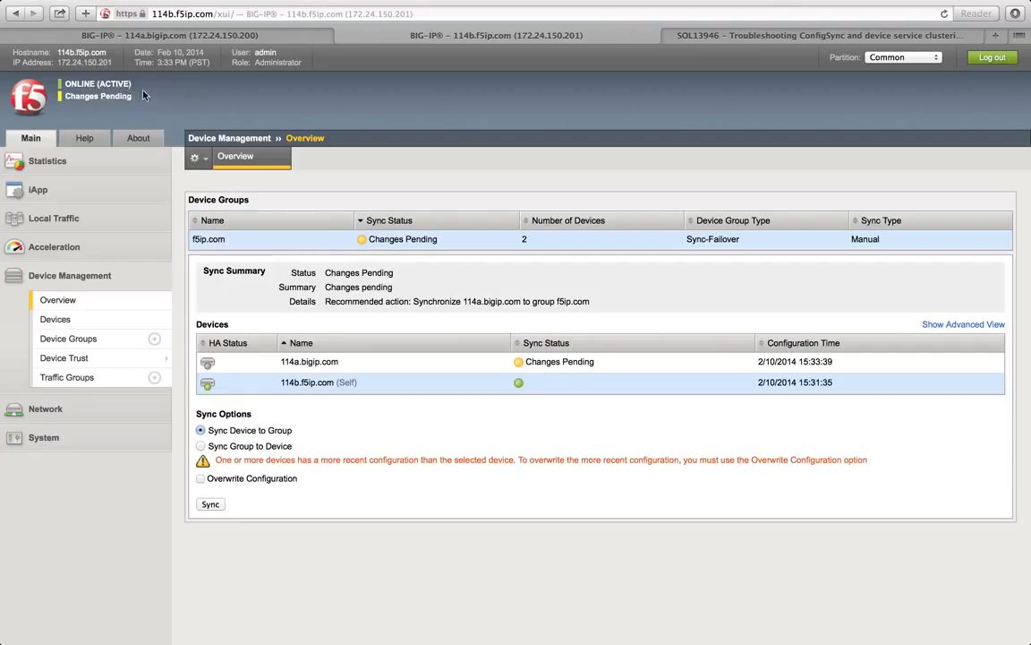
pyautogui.click(163, 36)
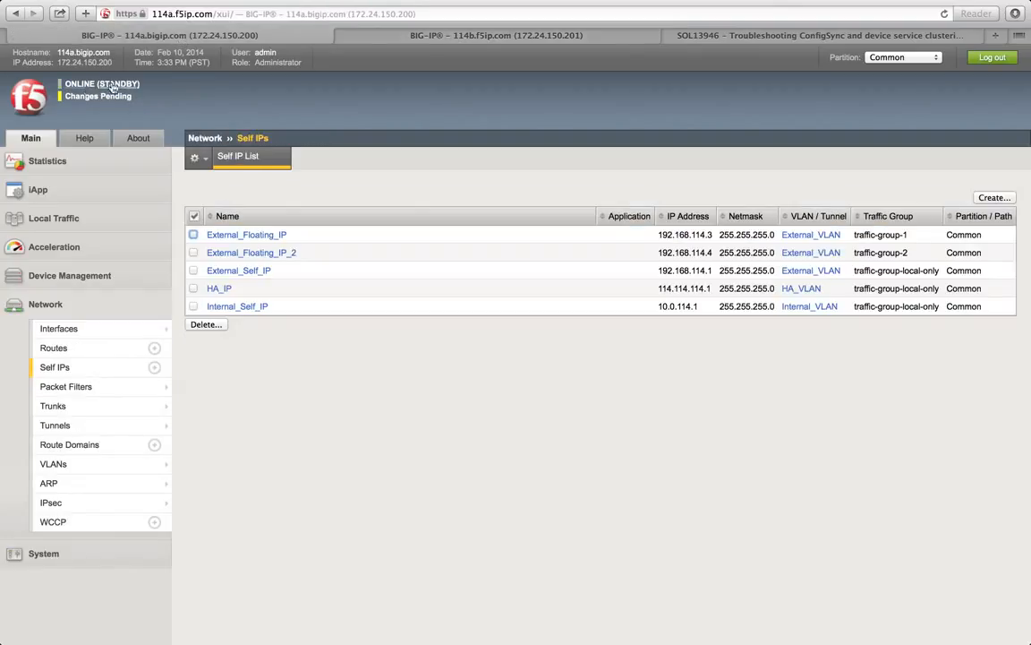
pyautogui.click(70, 275)
pyautogui.click(54, 302)
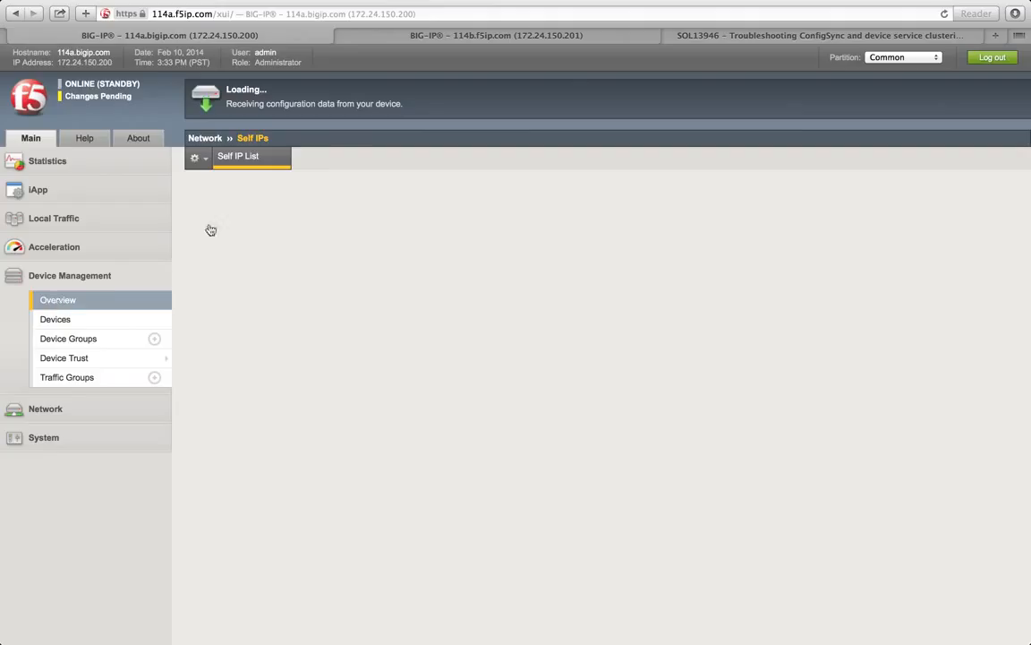
pyautogui.click(321, 369)
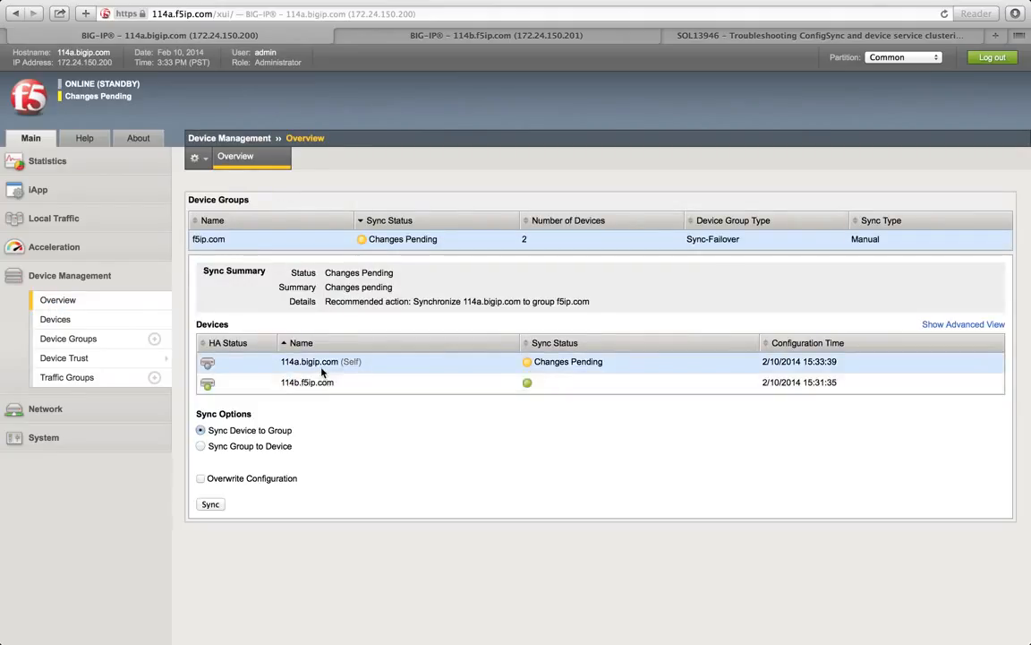
pyautogui.click(210, 504)
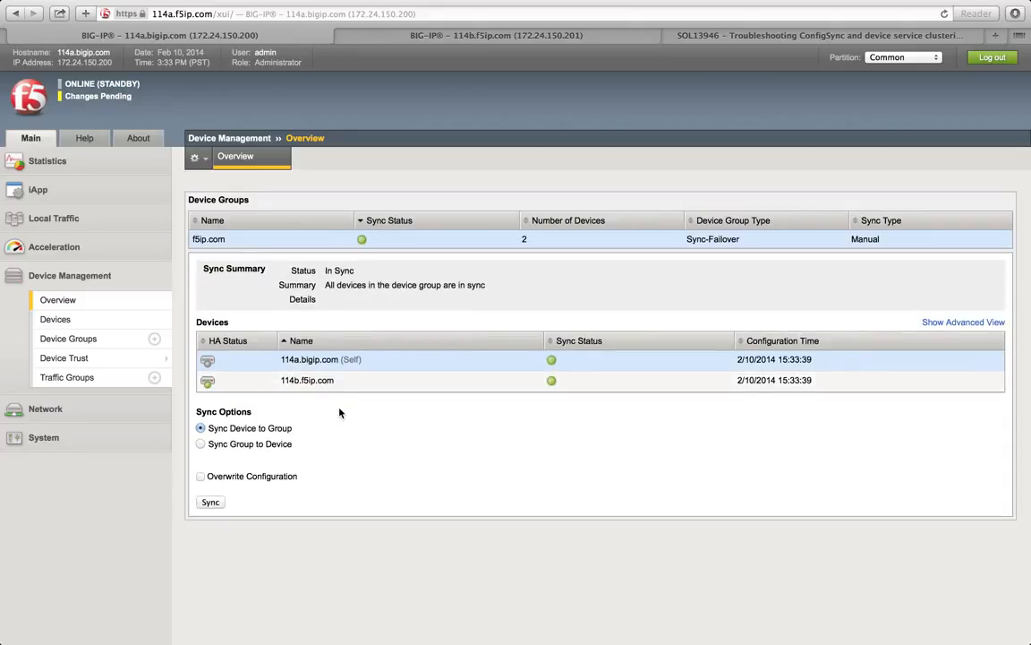
# Step: On 114b, show the traffic group list with traffic-group-1 and traffic-group-2
pyautogui.click(450, 42)
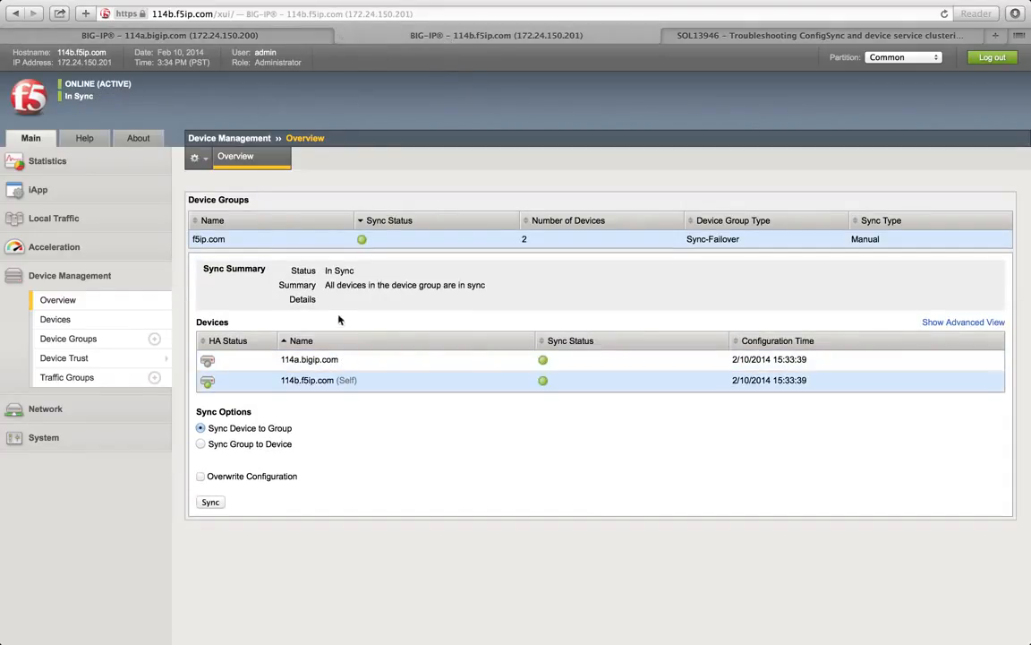
pyautogui.click(258, 38)
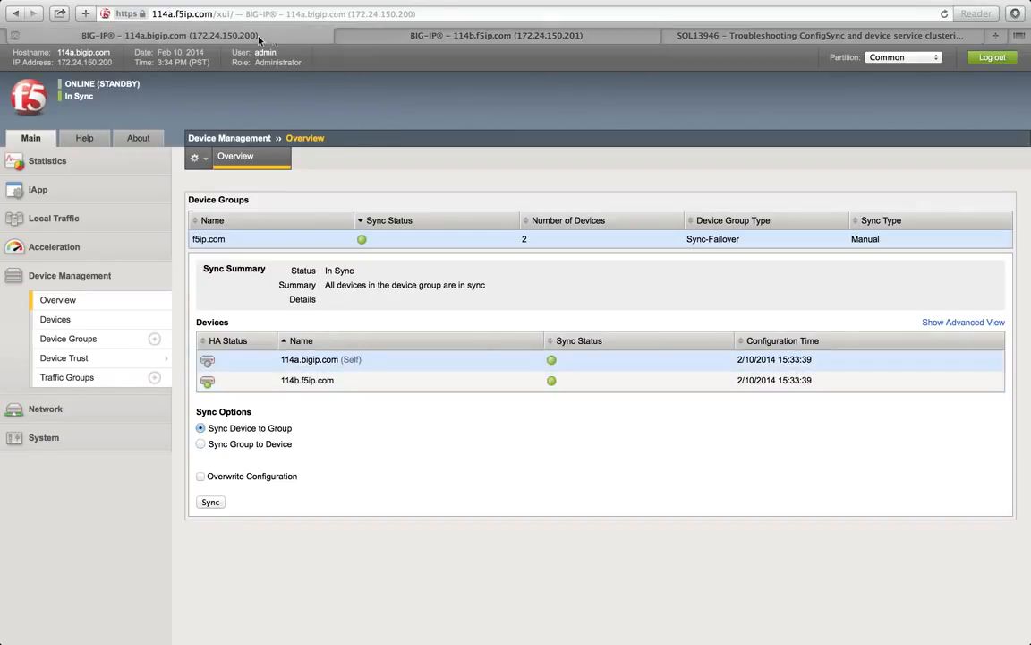
pyautogui.click(369, 42)
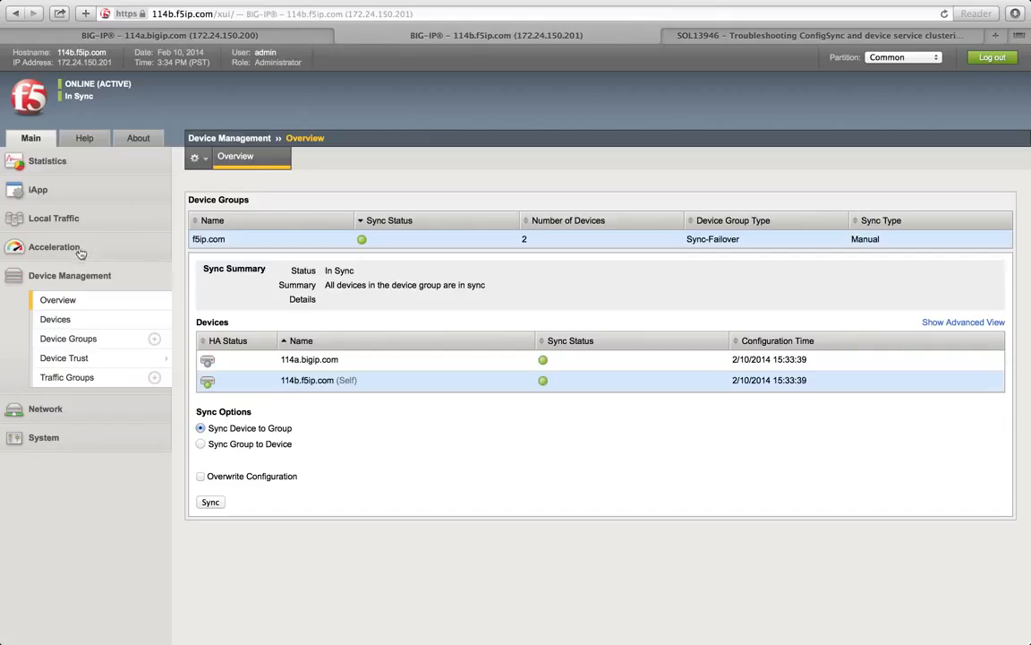
pyautogui.click(67, 377)
pyautogui.moveTo(144, 358)
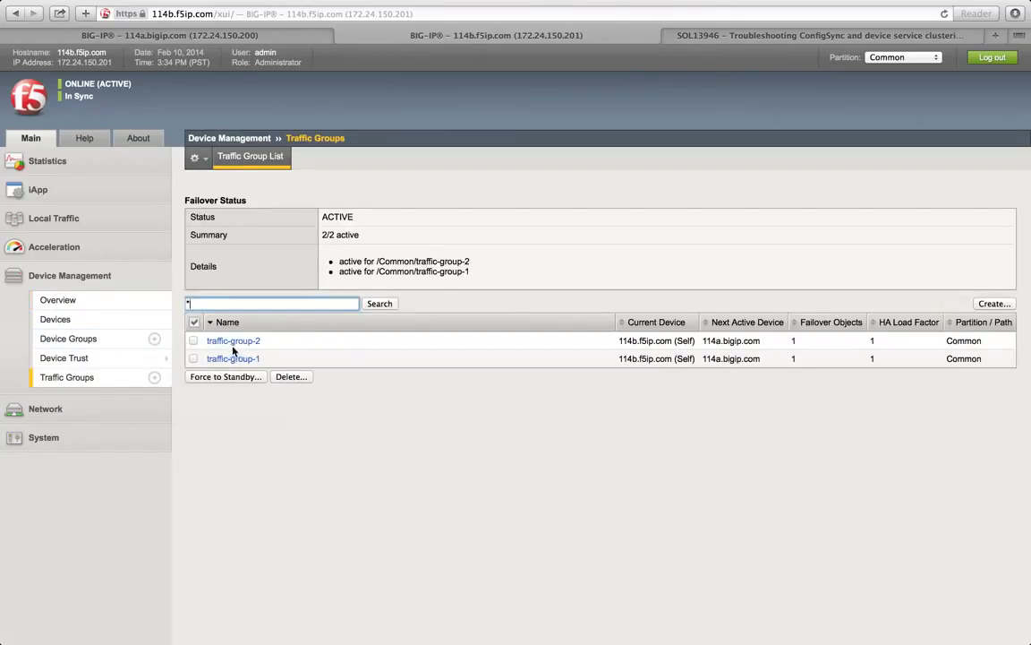
# Step: View traffic-group-2, then 114b.f5ip.com's device properties showing v11.4.1 and active modules
pyautogui.click(232, 346)
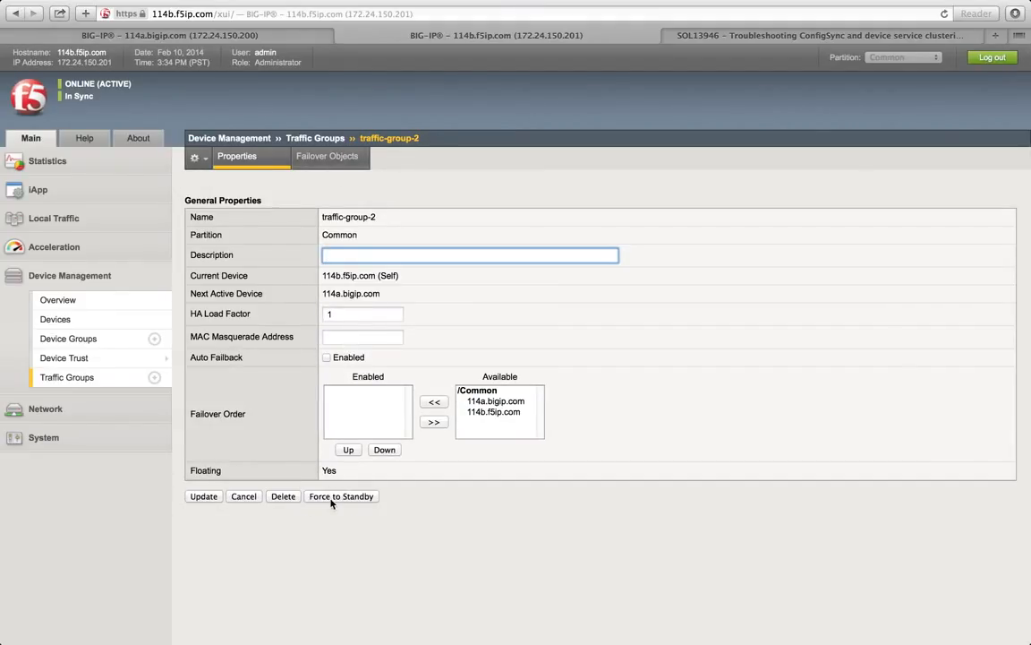
pyautogui.click(131, 323)
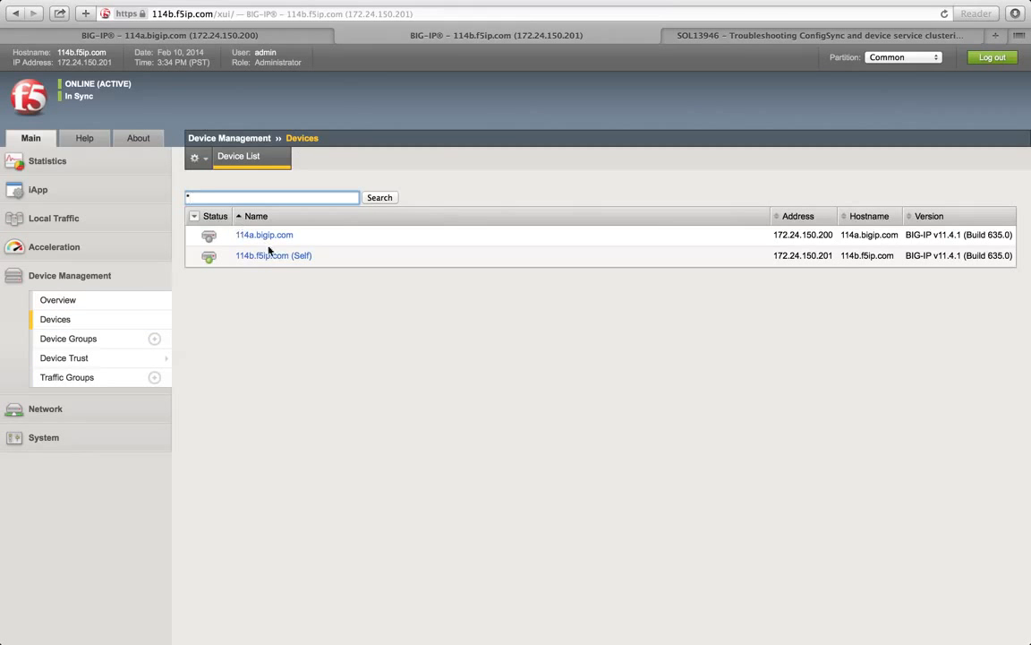
pyautogui.click(275, 257)
pyautogui.scroll(-10, 303, 276)
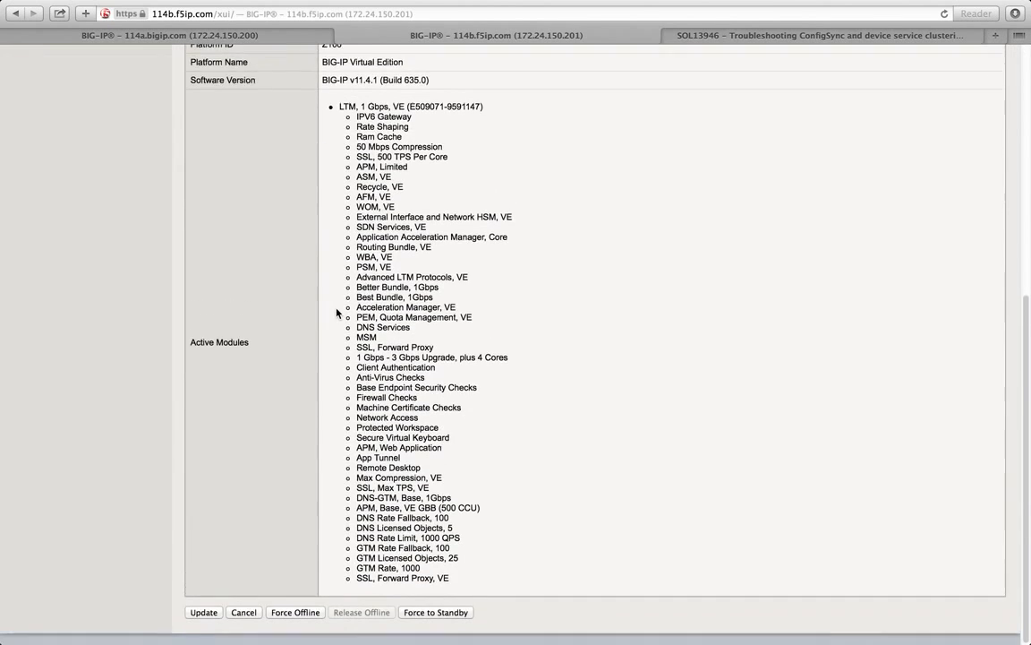
# Step: Force traffic-group-2 to standby on 114b.f5ip.com so it fails over to 114a.bigip.com
pyautogui.scroll(10, 265, 321)
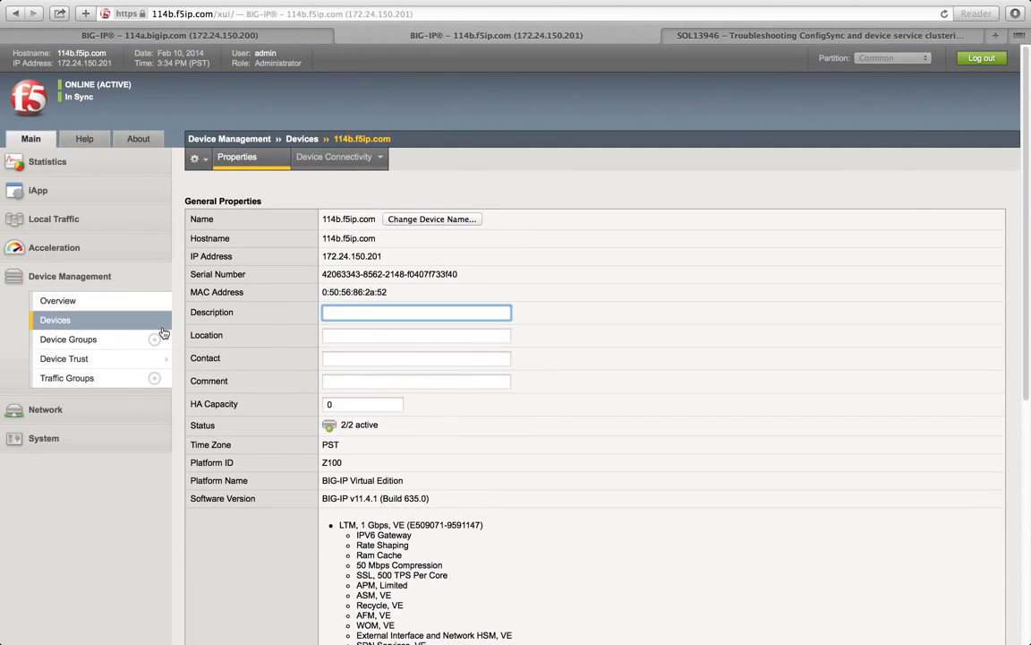
pyautogui.click(79, 377)
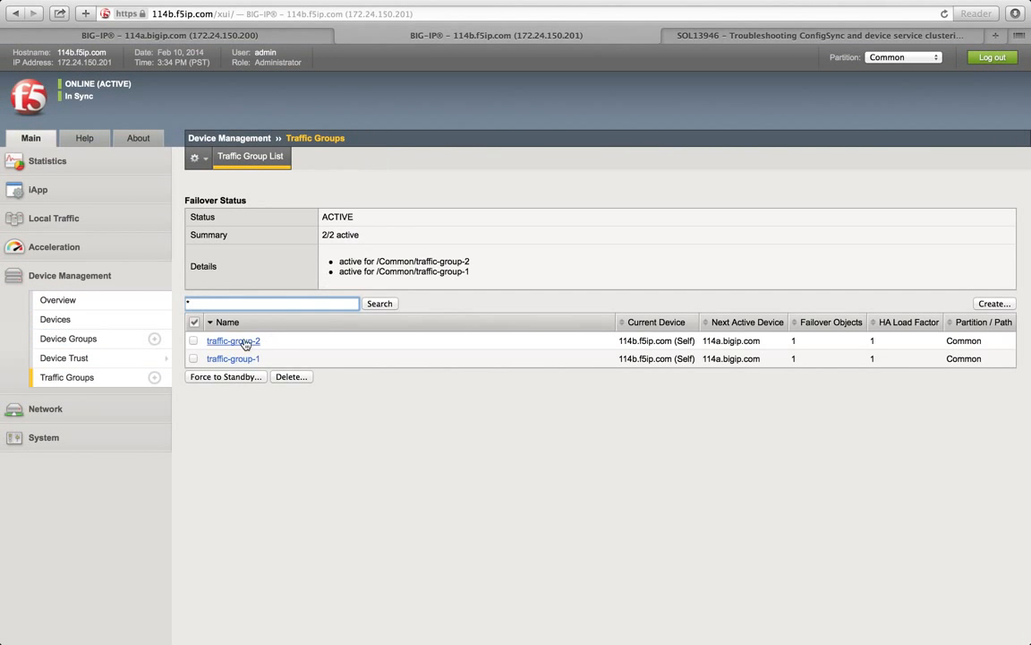
pyautogui.click(244, 342)
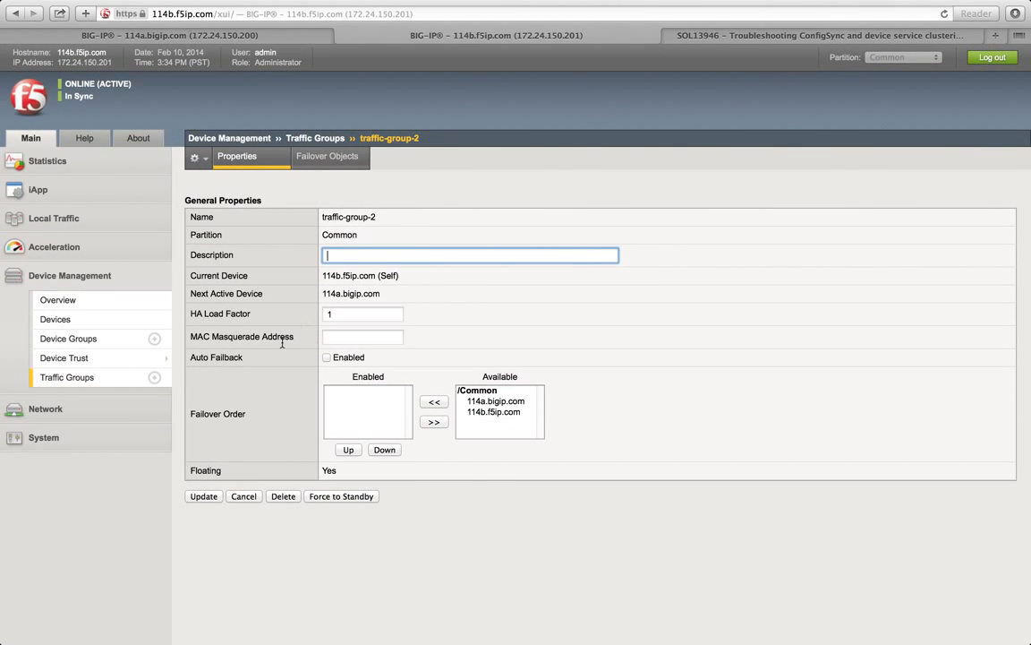
pyautogui.click(336, 500)
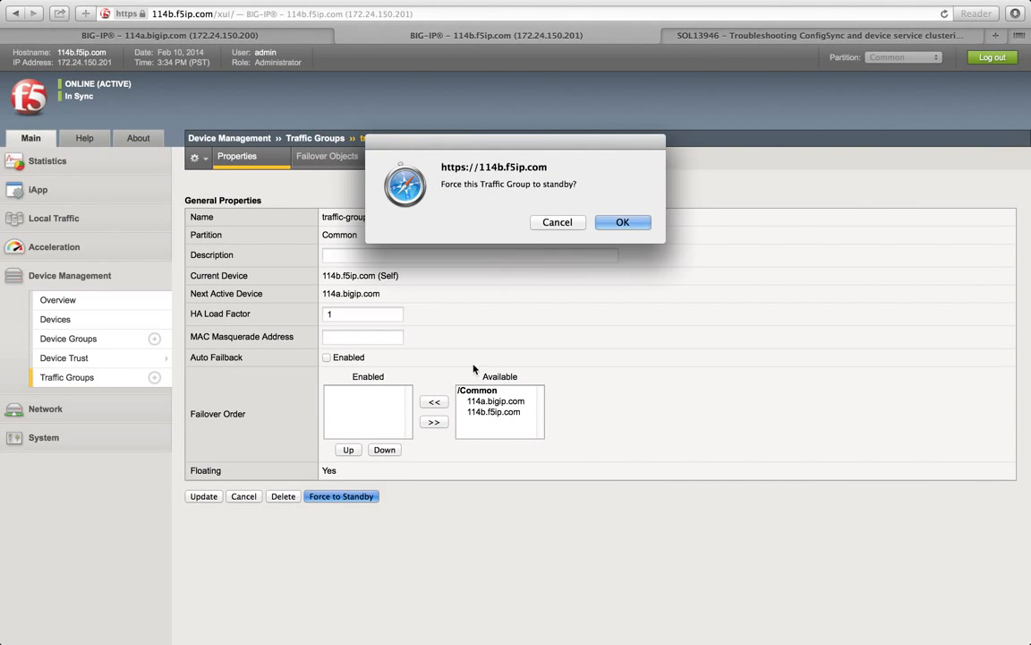
pyautogui.click(622, 223)
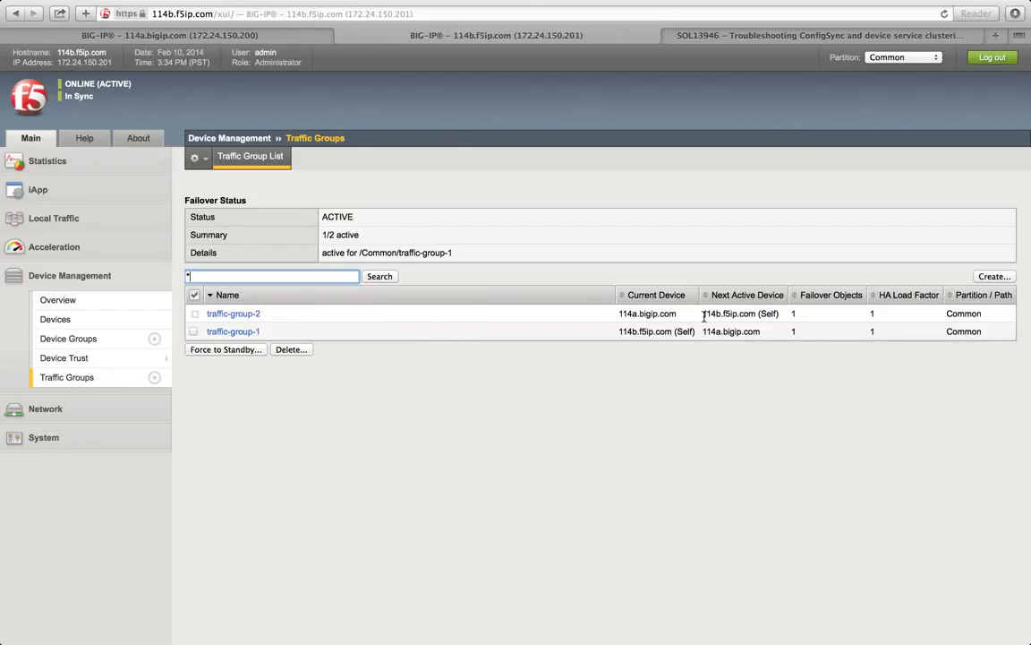
# Step: Open the Traffic Group List on the 114a unit's console
pyautogui.click(177, 35)
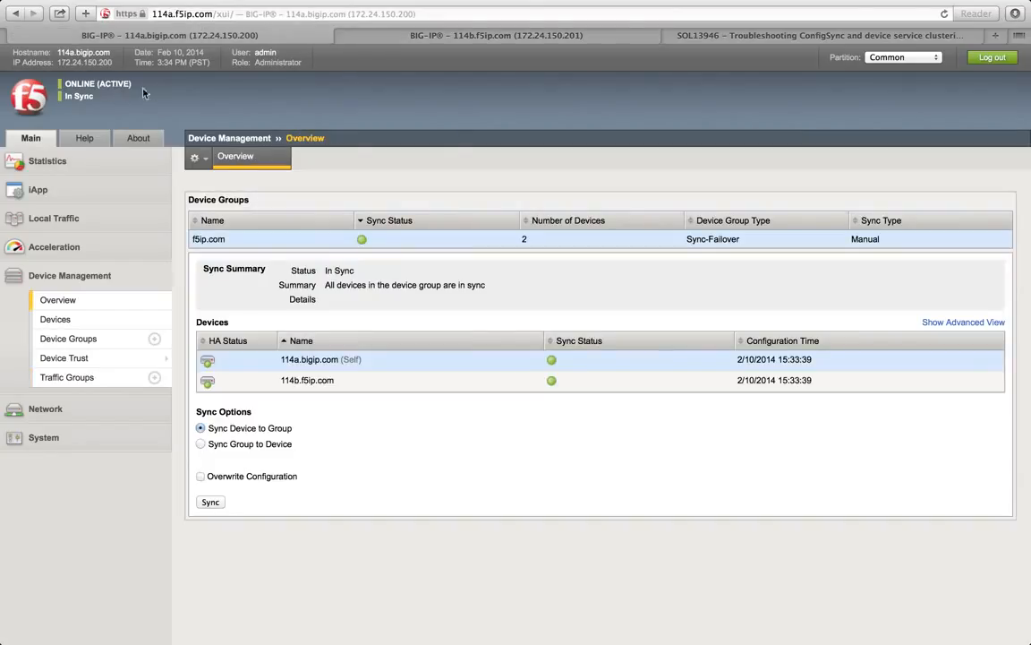
pyautogui.click(414, 36)
pyautogui.click(246, 36)
pyautogui.click(85, 377)
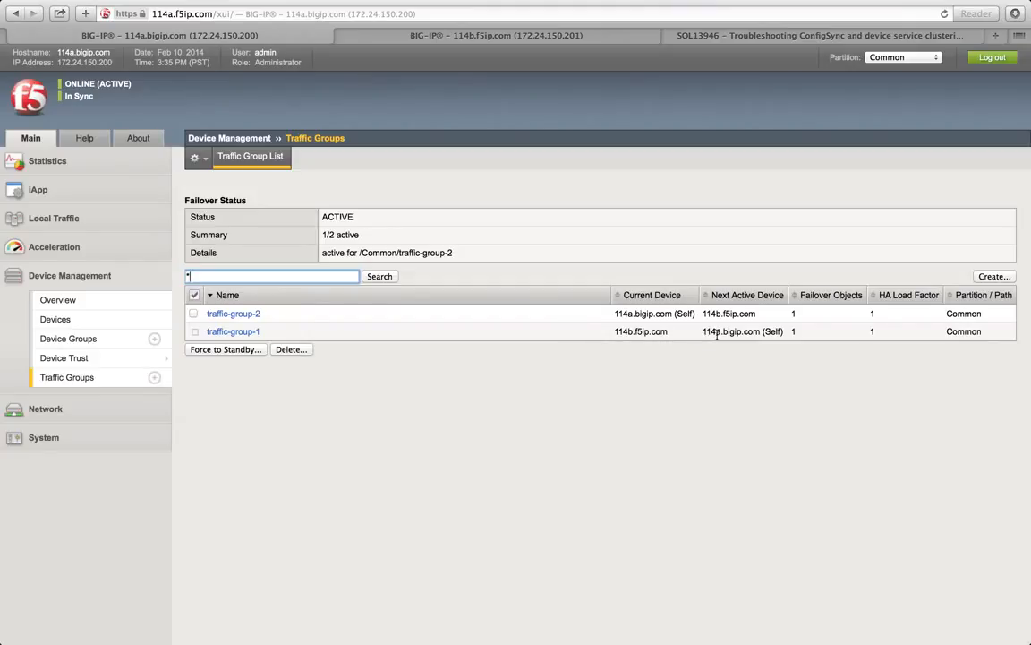
# Step: Point out traffic-group-2 active on 114a with 114b.f5ip.com as next device, and view its properties
pyautogui.moveTo(272, 314); pyautogui.dragTo(206, 313)
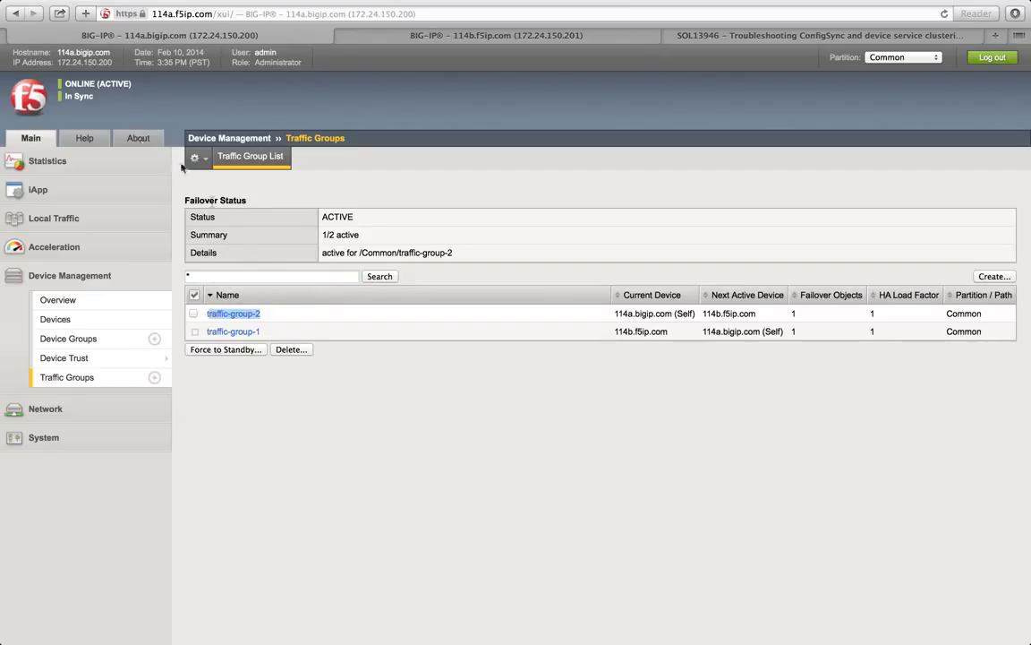
pyautogui.moveTo(57, 52); pyautogui.dragTo(79, 53)
pyautogui.moveTo(754, 314); pyautogui.dragTo(704, 313)
pyautogui.click(714, 315)
pyautogui.moveTo(703, 313)
pyautogui.mouseDown()
pyautogui.moveTo(762, 312)
pyautogui.moveTo(703, 314)
pyautogui.mouseUp()
pyautogui.click(762, 311)
pyautogui.click(706, 310)
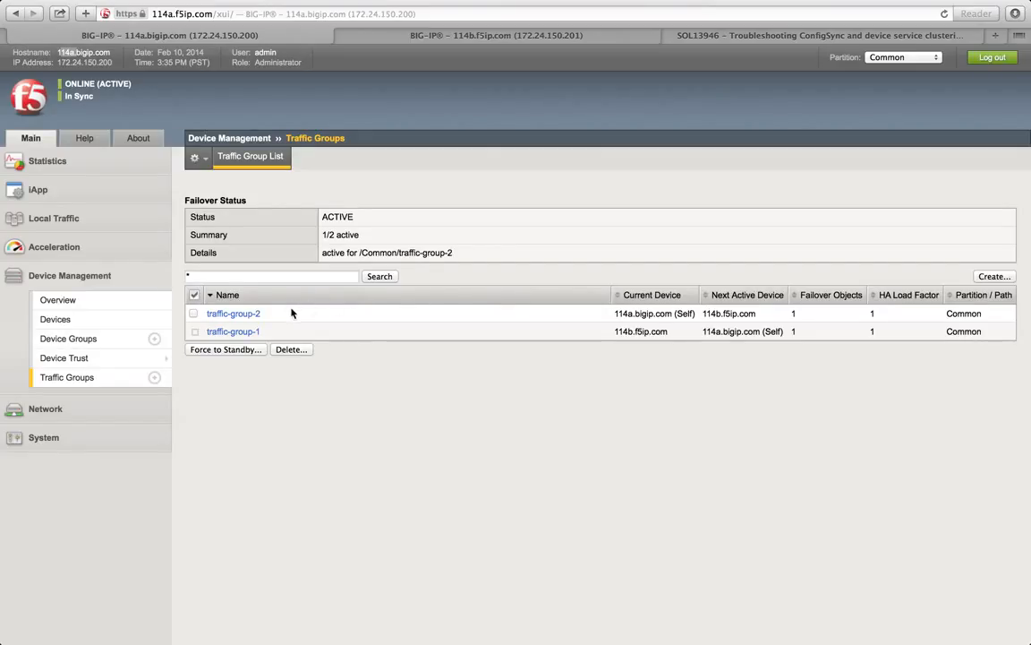
pyautogui.click(257, 315)
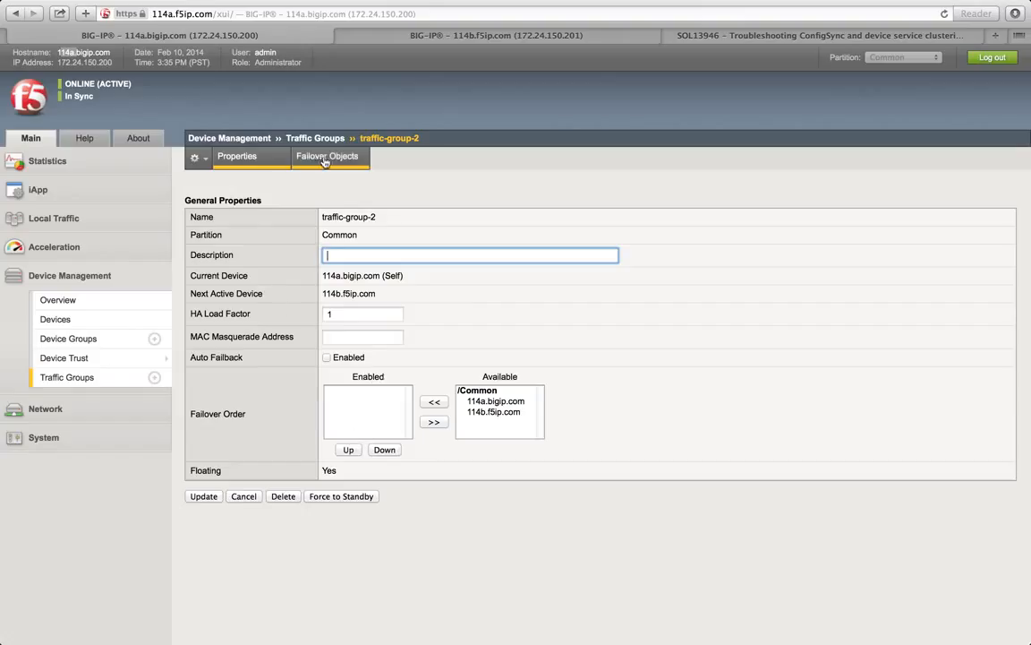
pyautogui.click(330, 139)
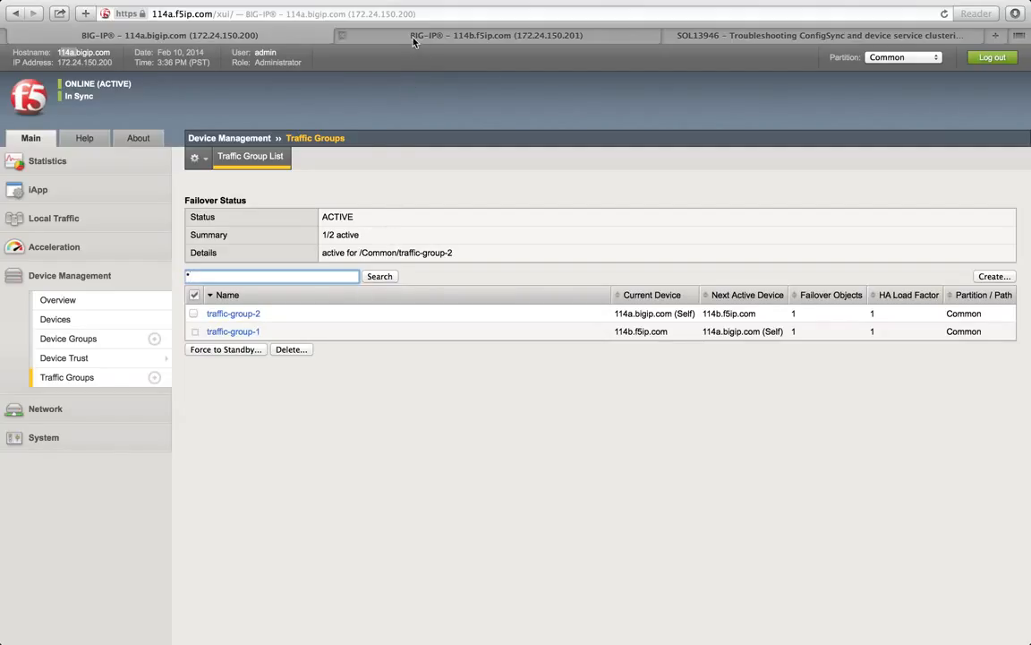
# Step: Glance at 114b's traffic groups, then bring up the desktop with the TextEdit checklist
pyautogui.click(372, 34)
pyautogui.click(277, 34)
pyautogui.hotkey('ctrl', 'Left')
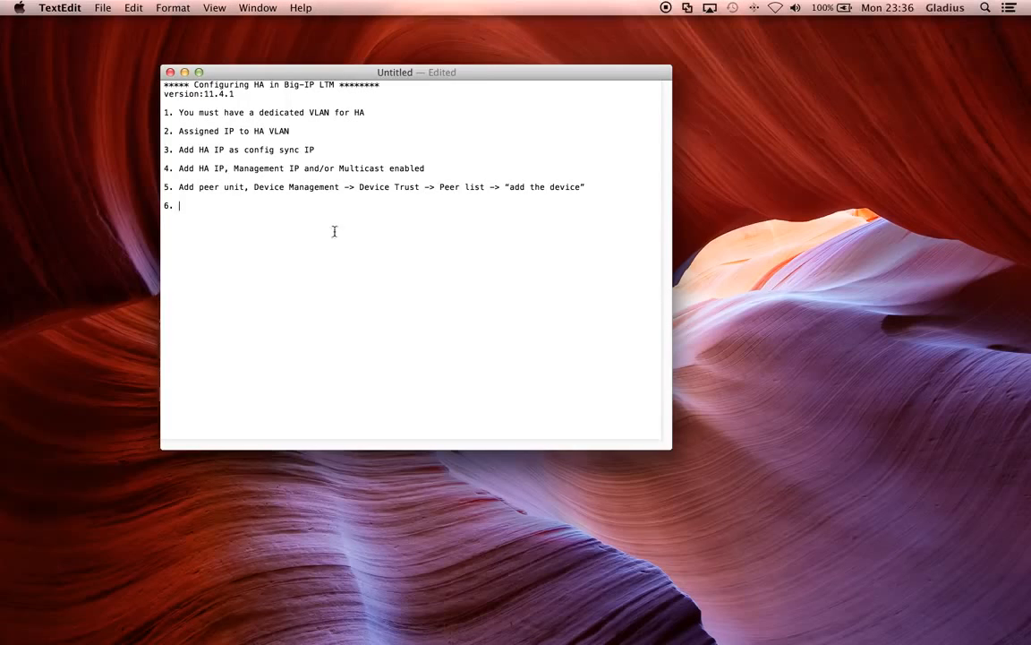
pyautogui.hotkey('ctrl', 'Right')
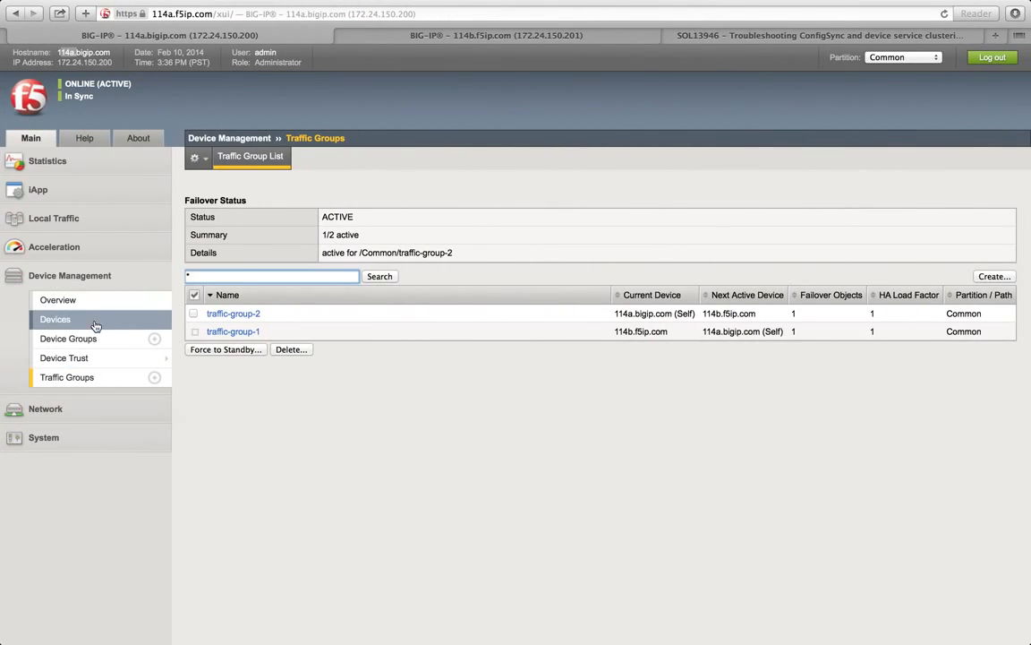
pyautogui.hotkey('ctrl', 'Left')
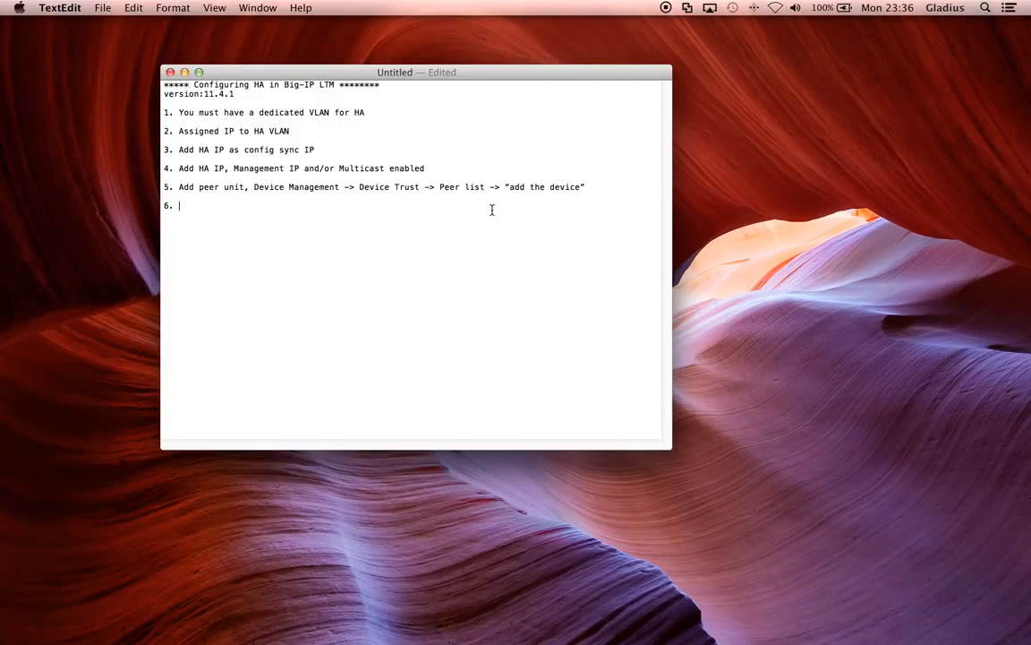
# Step: Write 'Add Device group, Add all devices' as checklist step 6, correcting typos along the way
pyautogui.write('FLoaring')
pyautogui.moveTo(250, 211); pyautogui.dragTo(179, 205)
pyautogui.write('C')
pyautogui.press('BackSpace')
pyautogui.write('Add Device group')
pyautogui.press('BackSpace')
pyautogui.write(', Add b')
pyautogui.press('BackSpace')
pyautogui.write('all ')
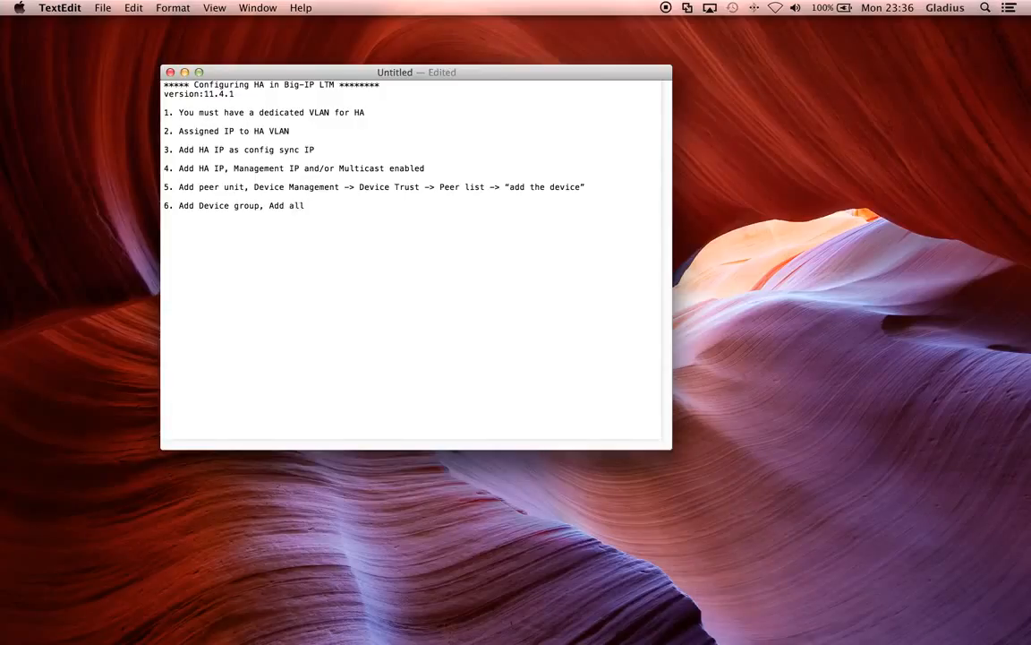
pyautogui.write('devices')
# Step: Lowercase the second 'Add' on line 6 and append '(Network failover Must). Hardware failover cable - Big No.'
pyautogui.press('Left')
pyautogui.press('Left')
pyautogui.press('Left')
pyautogui.press('Left')
pyautogui.press('Left')
pyautogui.press('Left')
pyautogui.press('Left')
pyautogui.press('Left')
pyautogui.press('BackSpace')
pyautogui.write('a')
pyautogui.press('Down')
pyautogui.press('Down')
pyautogui.press('Down')
pyautogui.write('and')
pyautogui.press('BackSpace')
pyautogui.press('BackSpace')
pyautogui.press('BackSpace')
pyautogui.press('BackSpace')
pyautogui.press('BackSpace')
pyautogui.write('(Net')
pyautogui.press('BackSpace')
pyautogui.write('work fa')
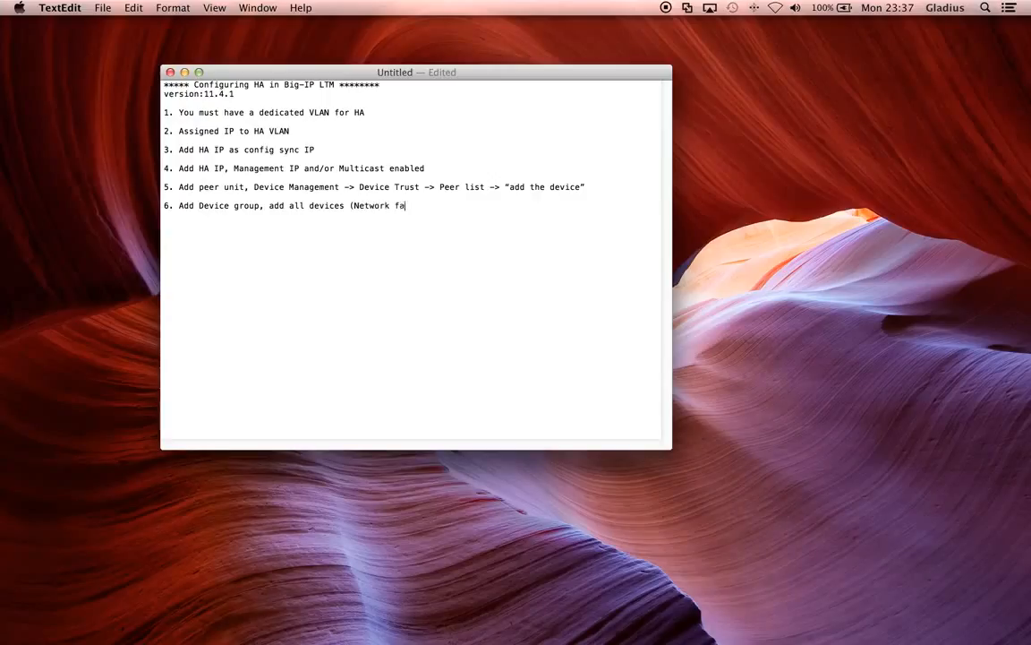
pyautogui.write('ilover Must(')
pyautogui.press('BackSpace')
pyautogui.press('BackSpace')
pyautogui.press('BackSpace')
pyautogui.write('). Hardware f')
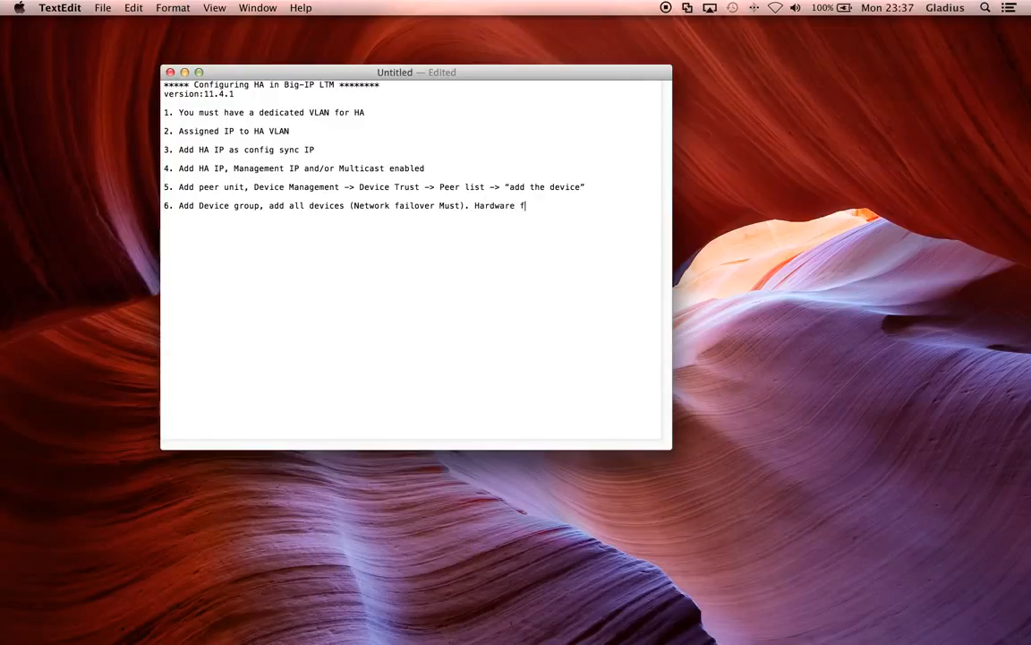
pyautogui.write('ailover cable - Big No.')
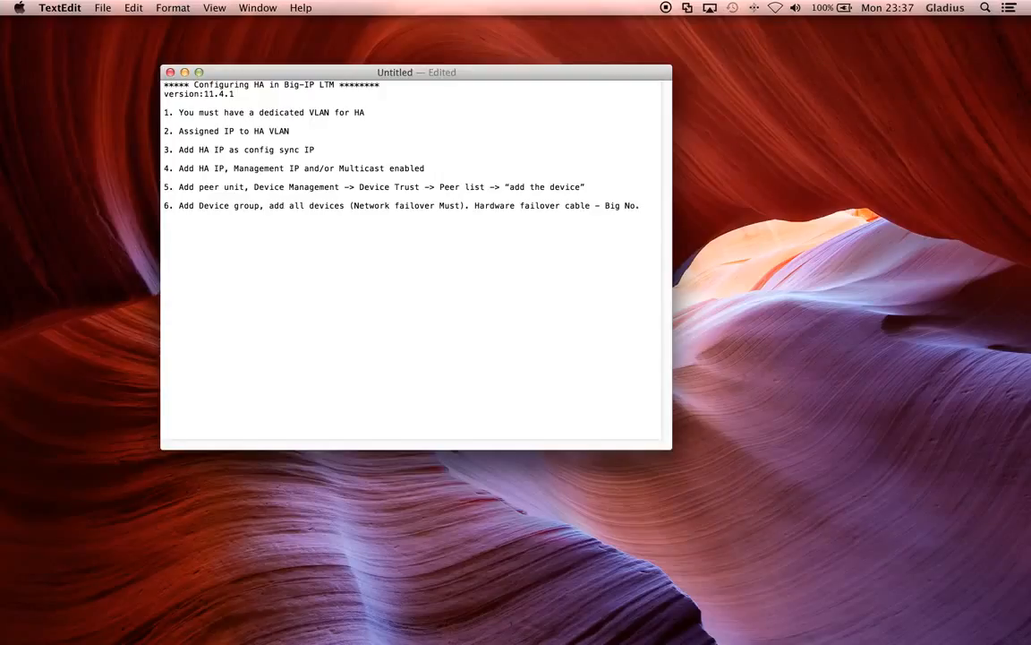
# Step: Add checklist item '7. Traffic group' and return to the BIG-IP page
pyautogui.press('Return')
pyautogui.write('7. Traffic group')
pyautogui.hotkey('ctrl', 'Right')
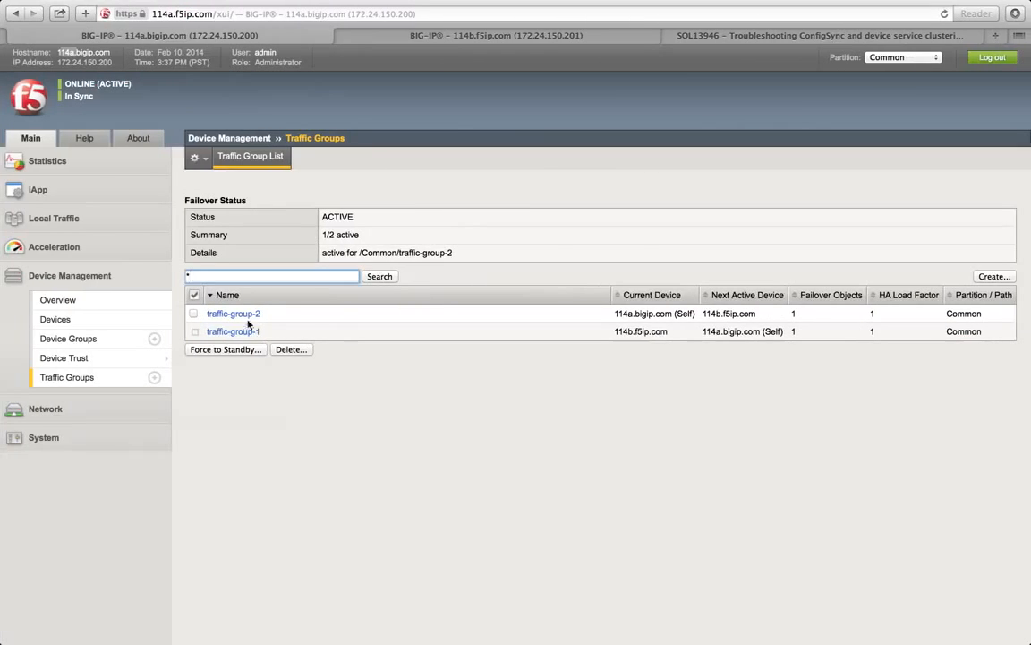
# Step: Open a new virtual server form under Local Traffic and scroll through it
pyautogui.click(62, 220)
pyautogui.moveTo(107, 263)
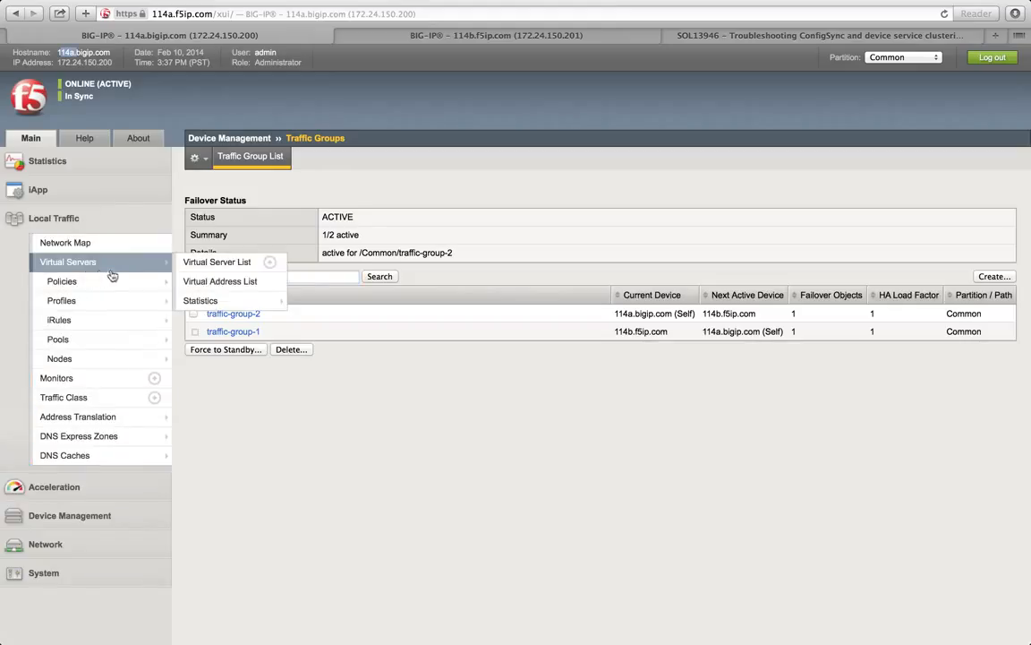
pyautogui.click(269, 264)
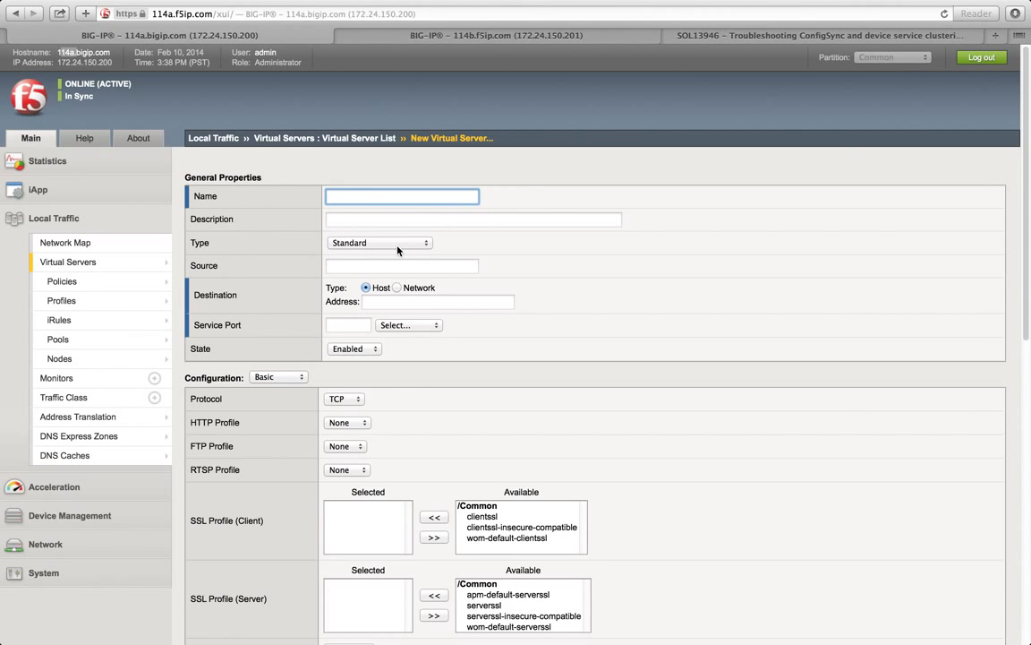
pyautogui.click(539, 256)
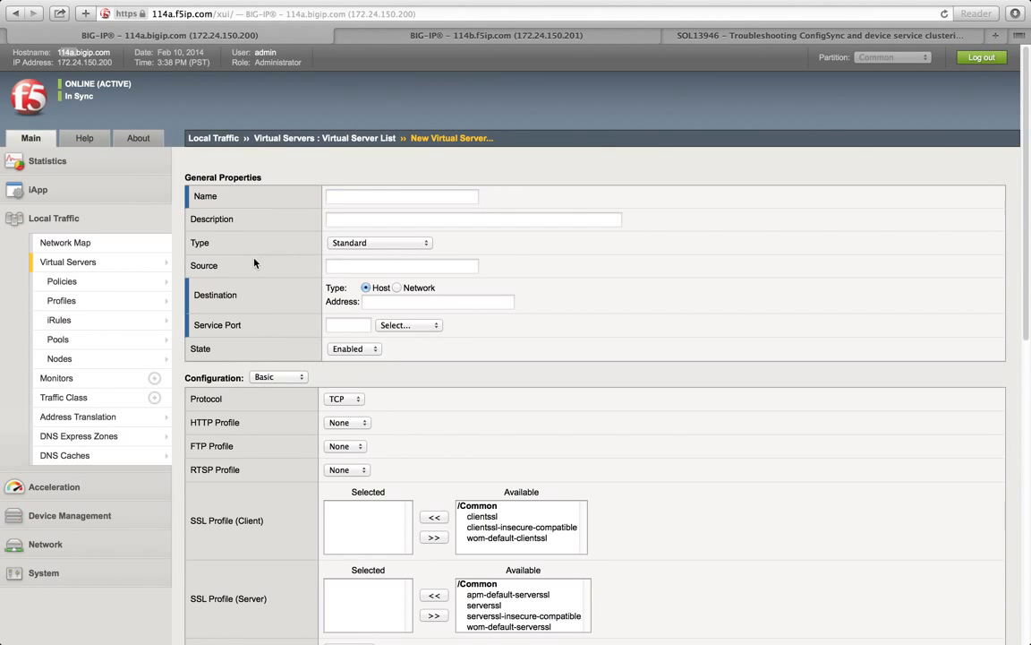
pyautogui.scroll(-15, 256, 260)
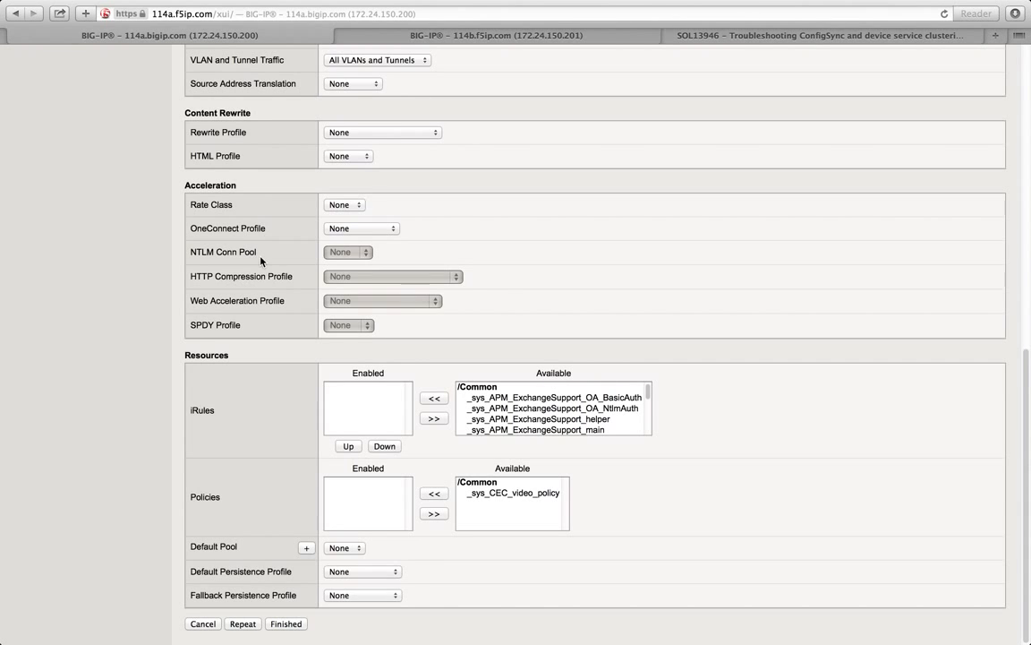
pyautogui.scroll(10, 262, 260)
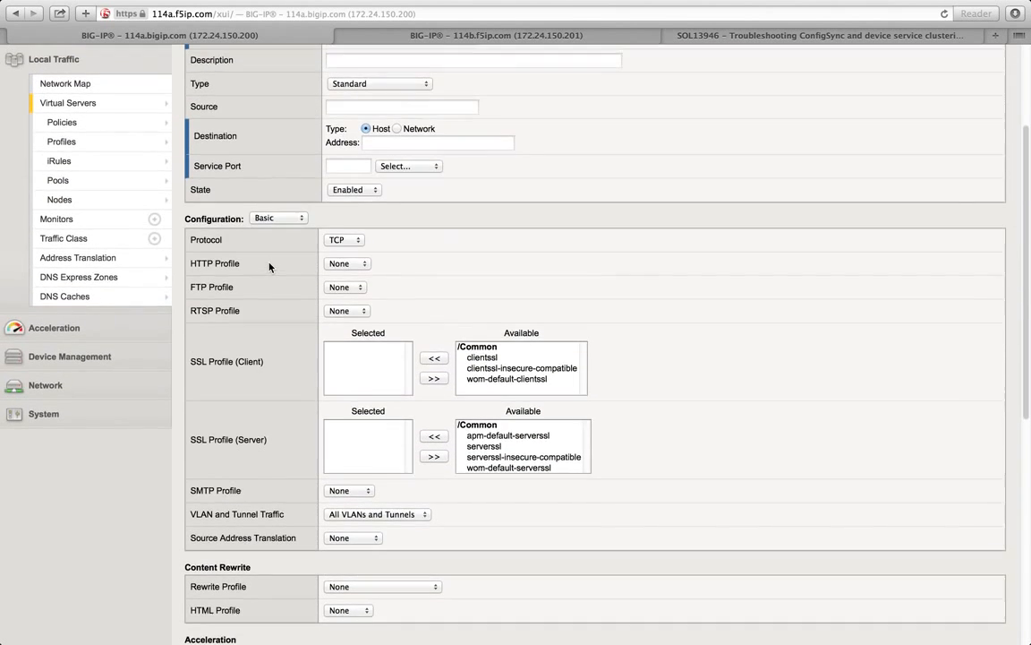
pyautogui.scroll(-10, 273, 233)
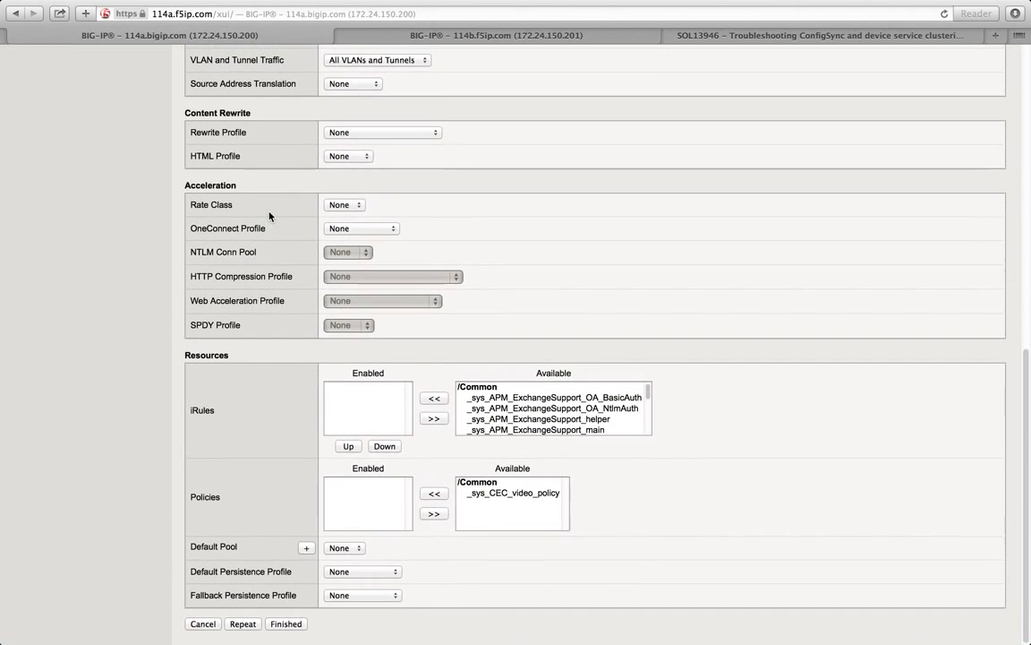
pyautogui.scroll(12, 269, 216)
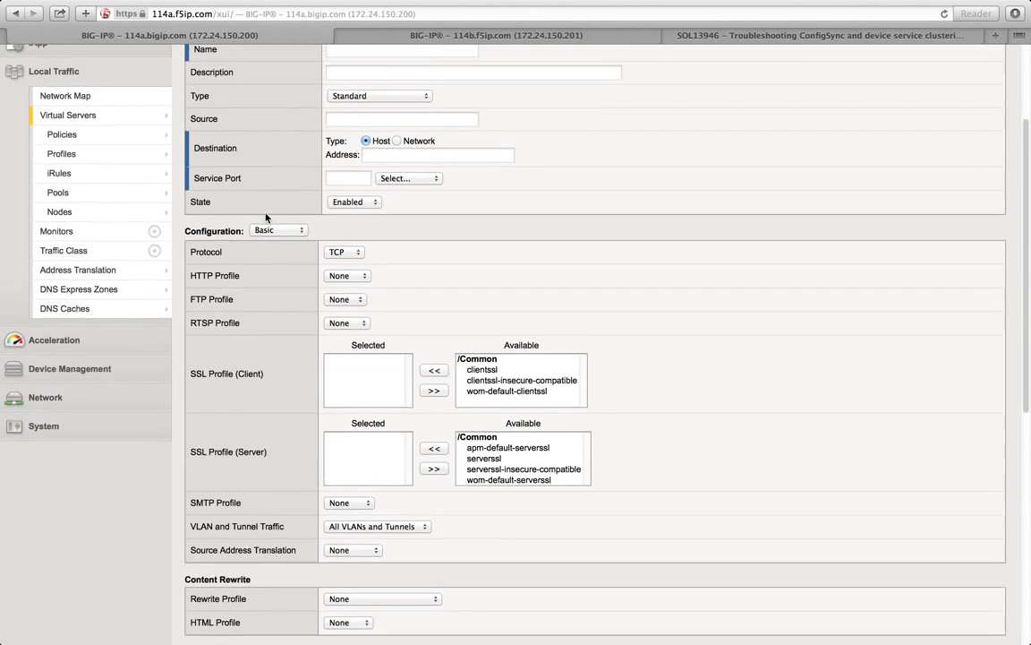
pyautogui.scroll(3, 265, 217)
# Step: Set the form's Configuration to Advanced, review its settings, then return to the Virtual Server List
pyautogui.click(278, 323)
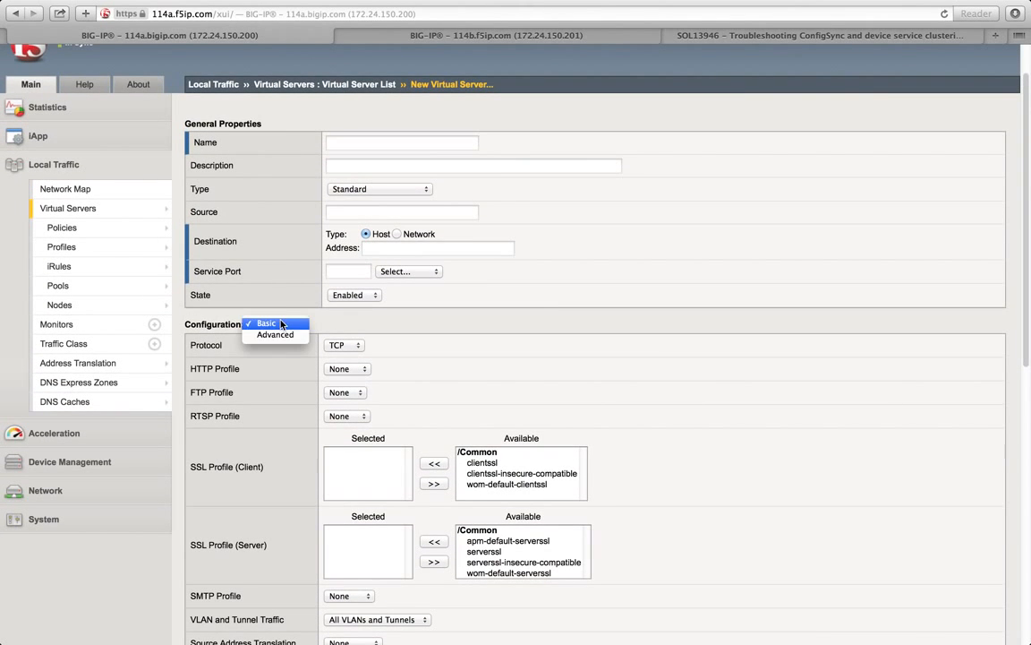
pyautogui.click(277, 336)
pyautogui.scroll(-3, 277, 340)
pyautogui.scroll(-20, 277, 342)
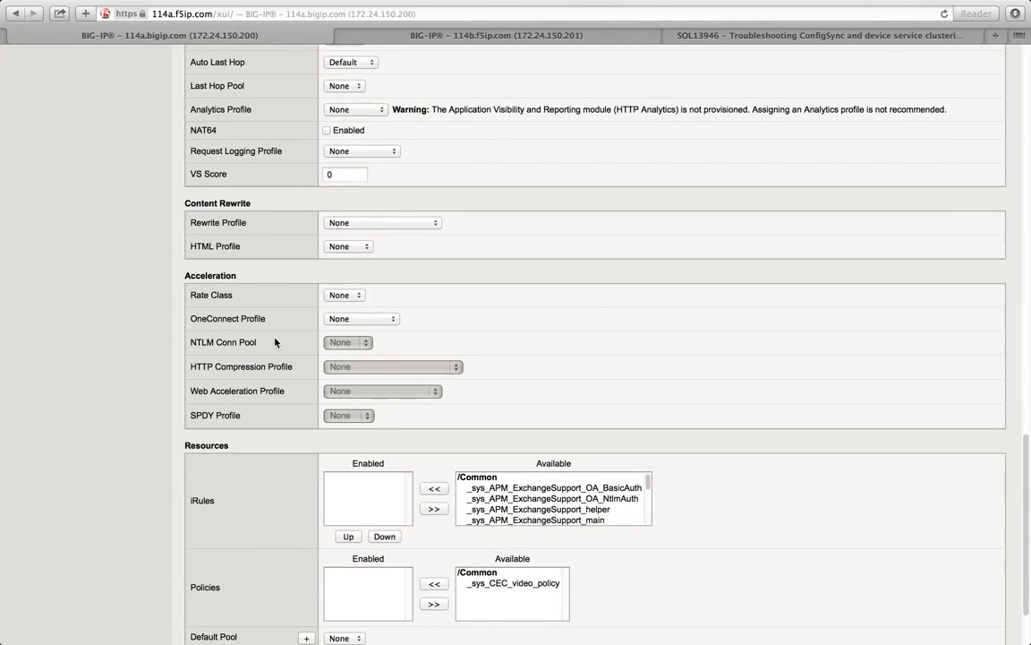
pyautogui.scroll(-2, 275, 341)
pyautogui.scroll(20, 274, 341)
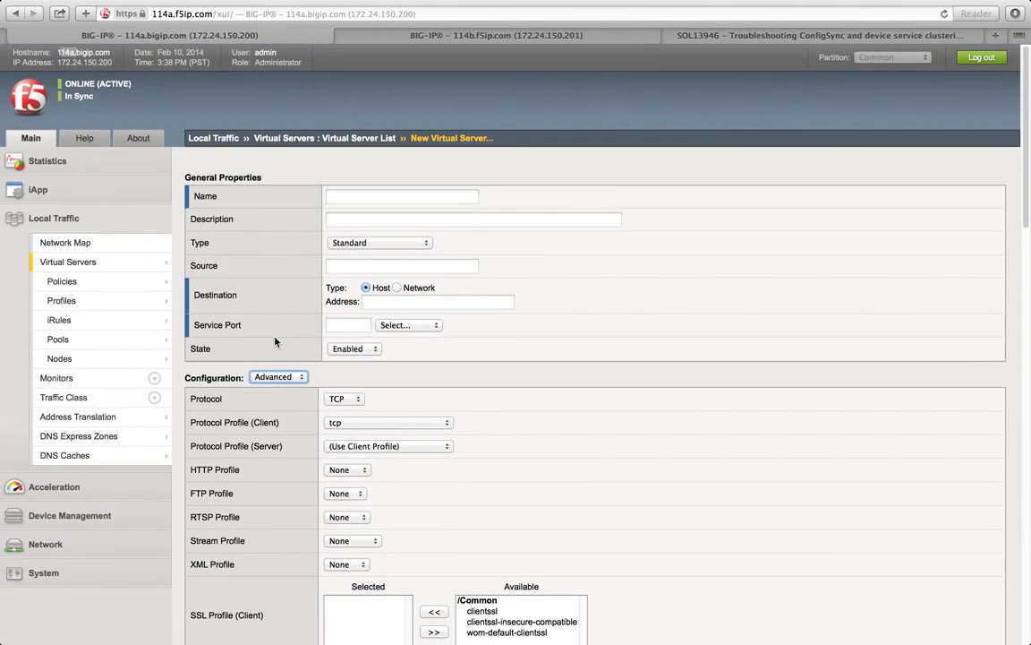
pyautogui.moveTo(123, 269)
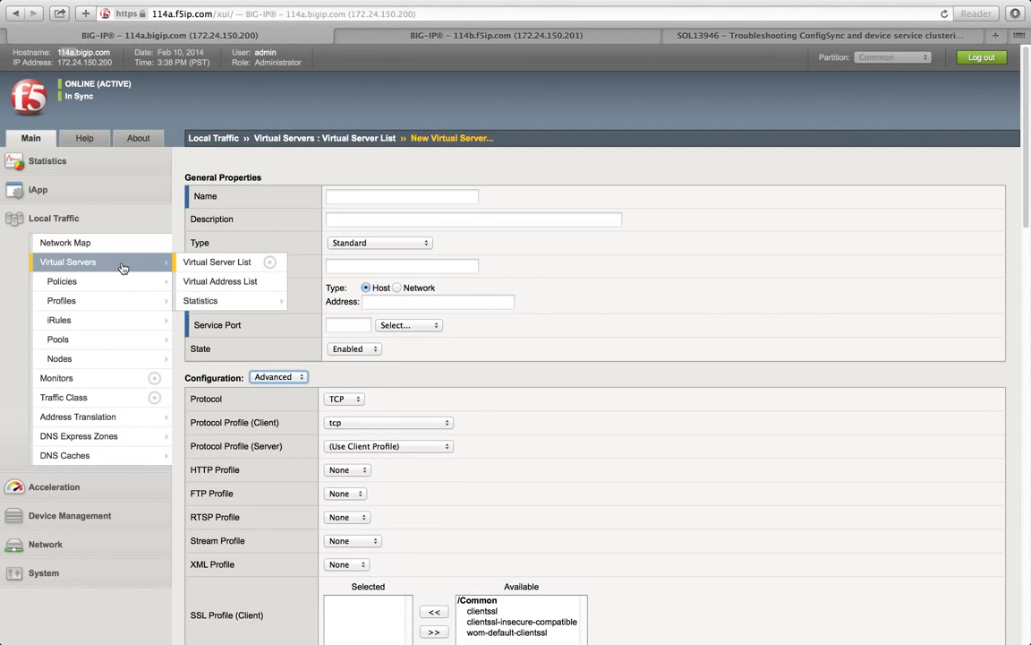
pyautogui.click(122, 267)
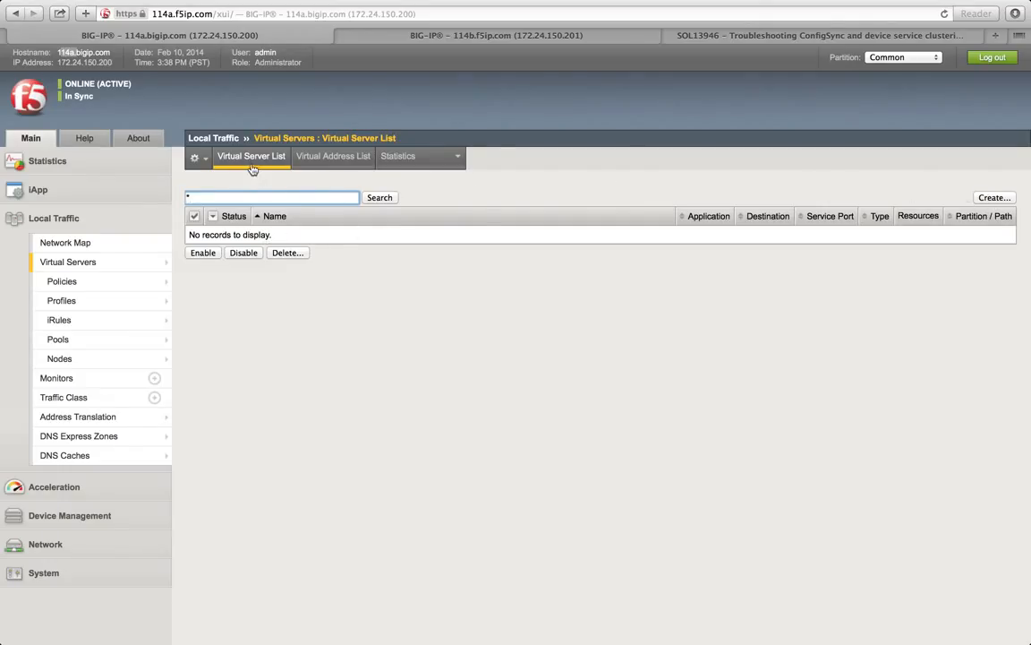
# Step: Show the empty Virtual Address List, toggling to the Virtual Server List and back
pyautogui.click(341, 168)
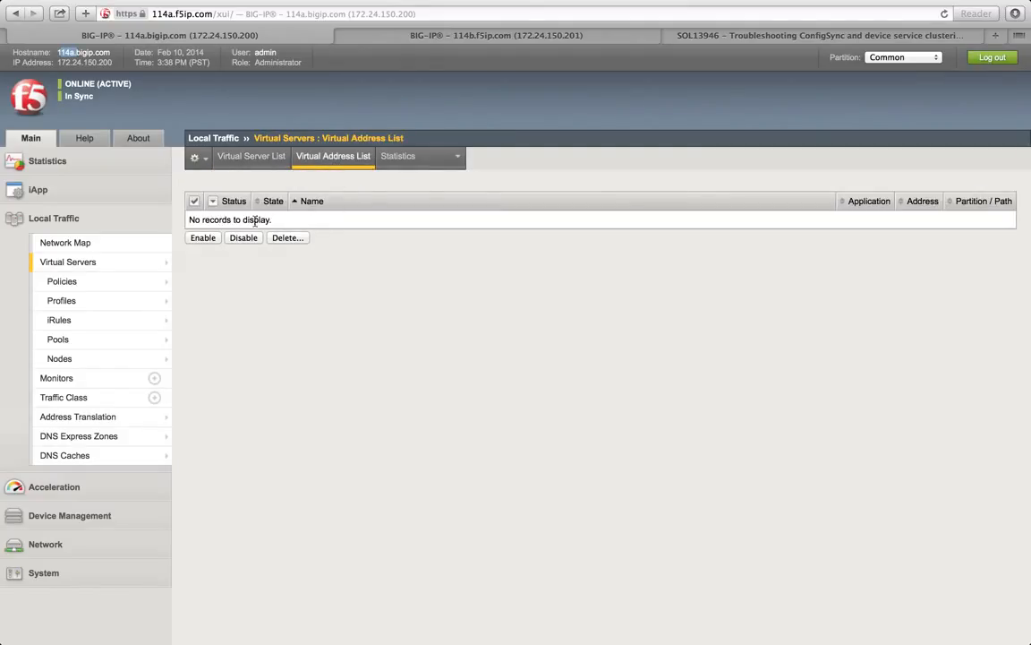
pyautogui.moveTo(244, 222)
pyautogui.mouseDown()
pyautogui.moveTo(277, 221)
pyautogui.moveTo(247, 219)
pyautogui.mouseUp()
pyautogui.click(242, 158)
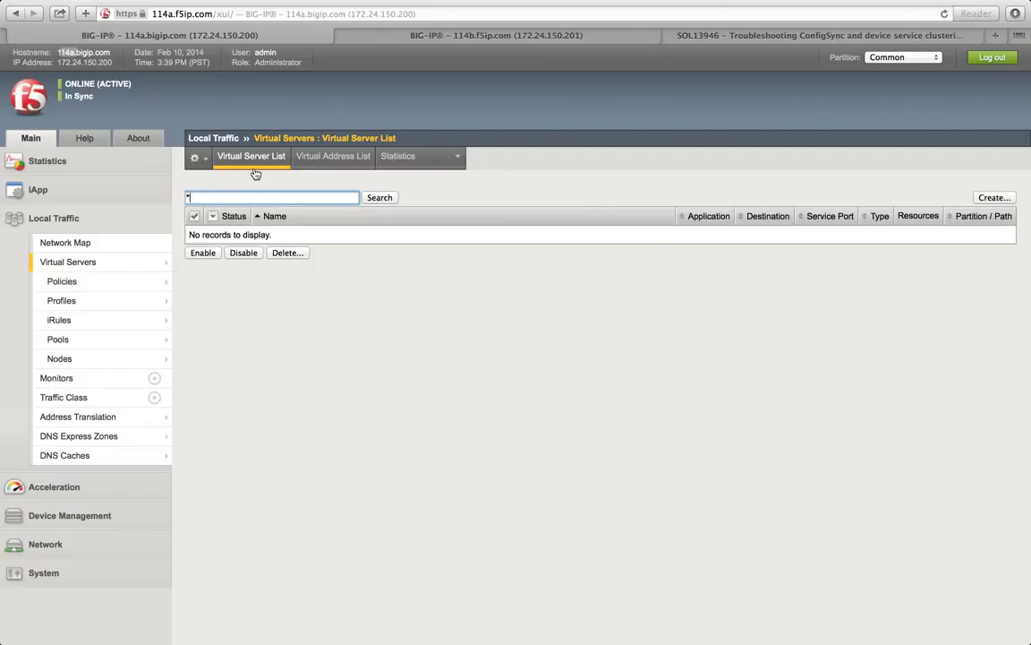
pyautogui.click(326, 164)
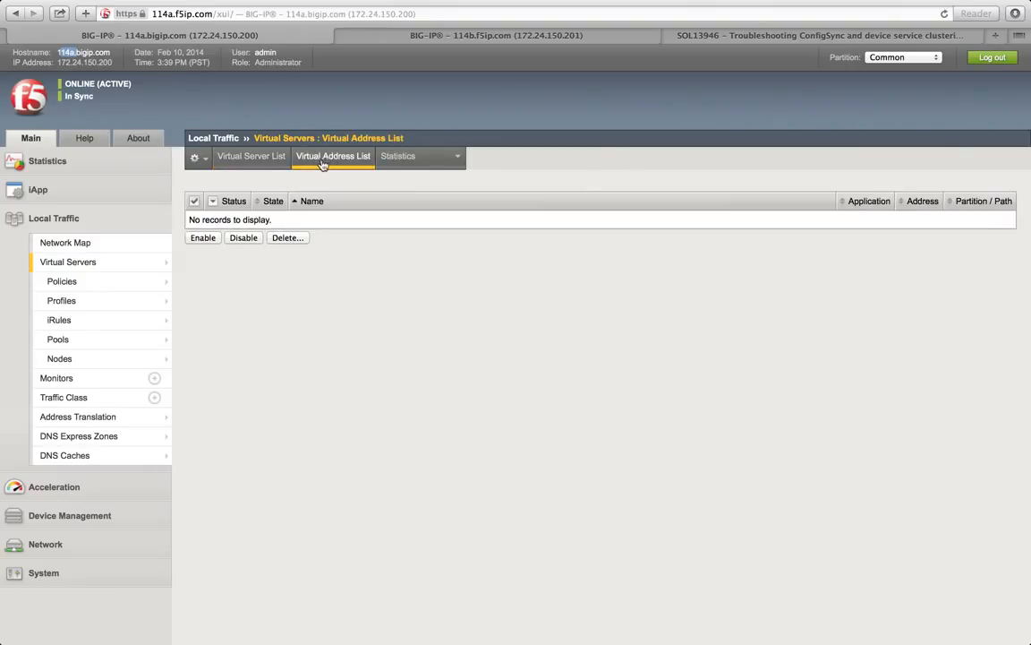
pyautogui.doubleClick(249, 219)
pyautogui.hotkey('ctrl', 'Left')
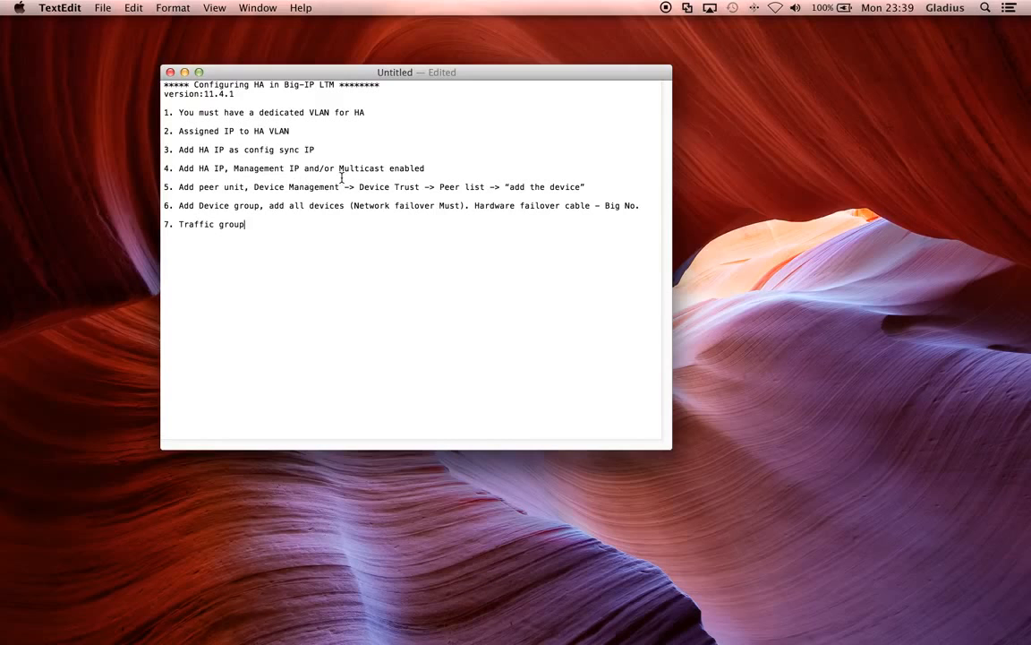
pyautogui.hotkey('ctrl', 'Right')
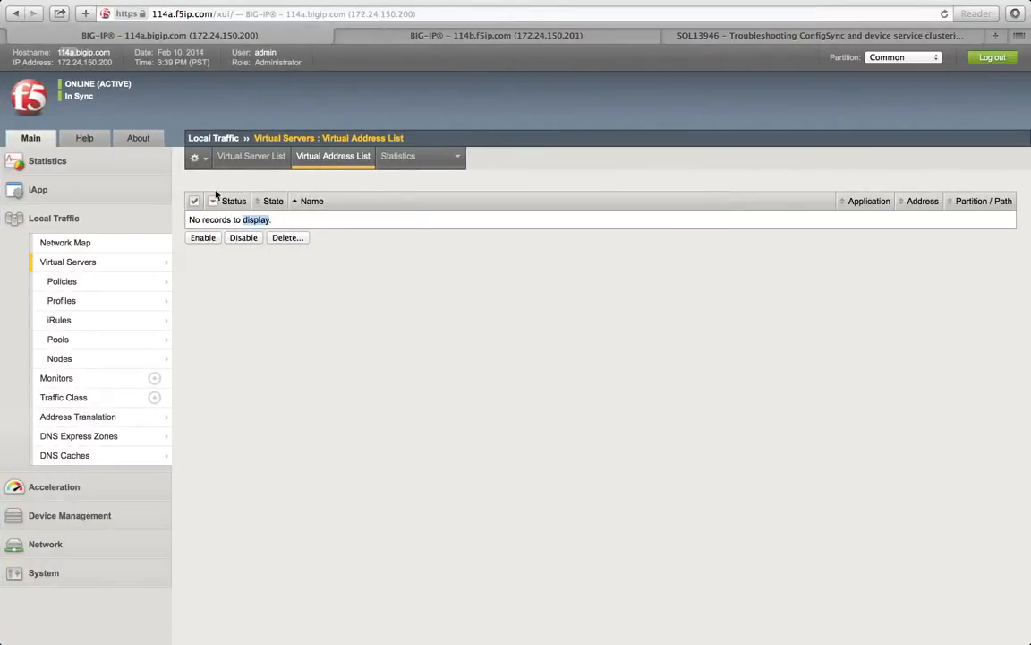
pyautogui.moveTo(82, 349)
pyautogui.moveTo(93, 305)
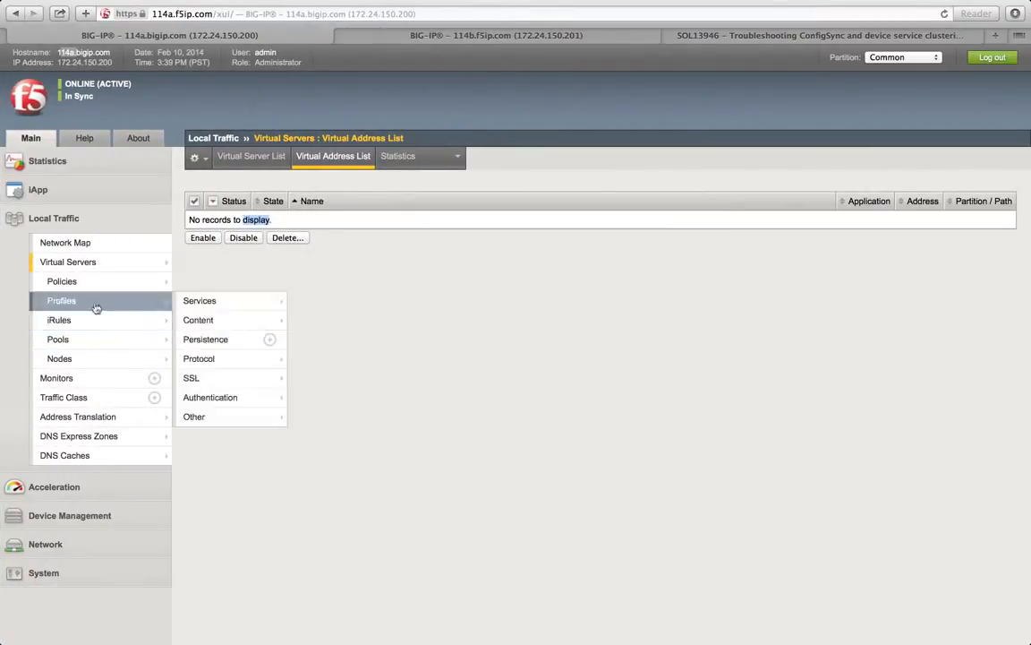
pyautogui.hotkey('ctrl', 'Left')
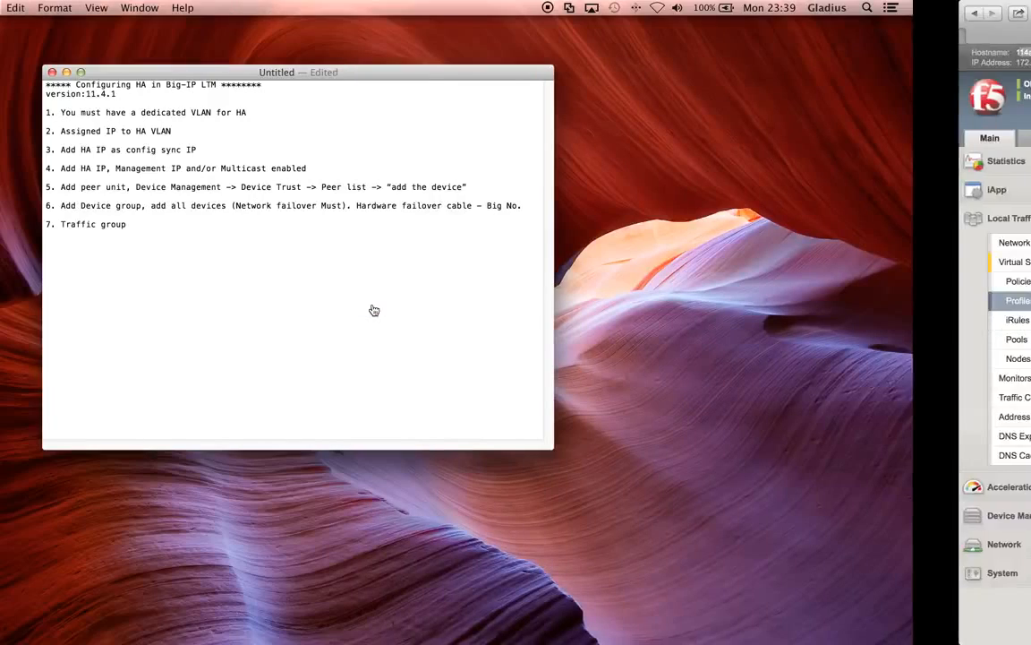
pyautogui.write('.')
pyautogui.press('Return')
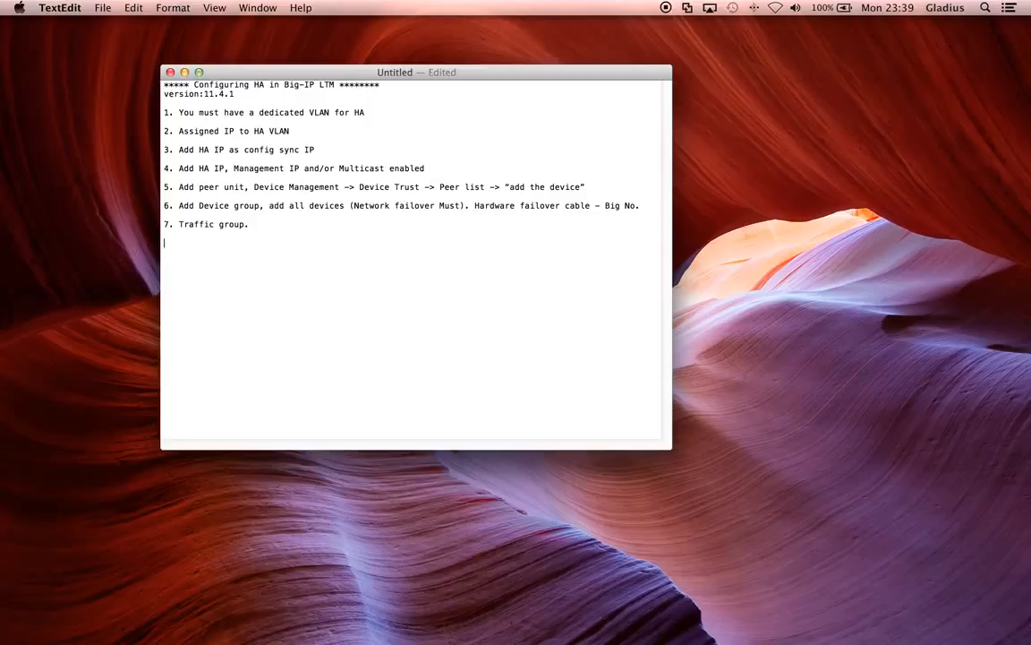
pyautogui.write('www.f5ip.com')
pyautogui.hotkey('ctrl', 'Right')
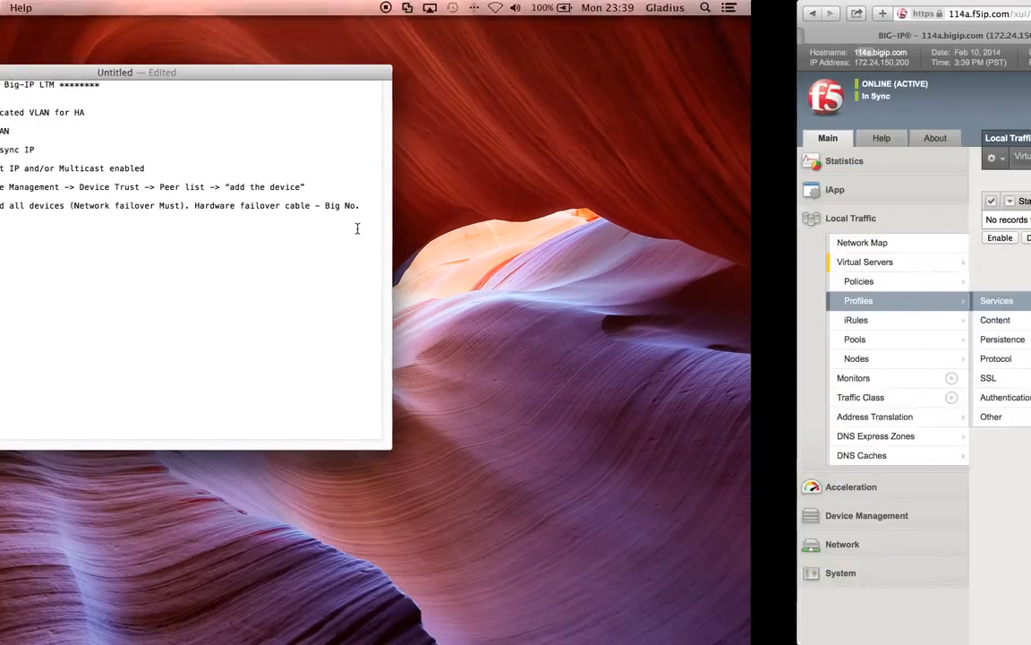